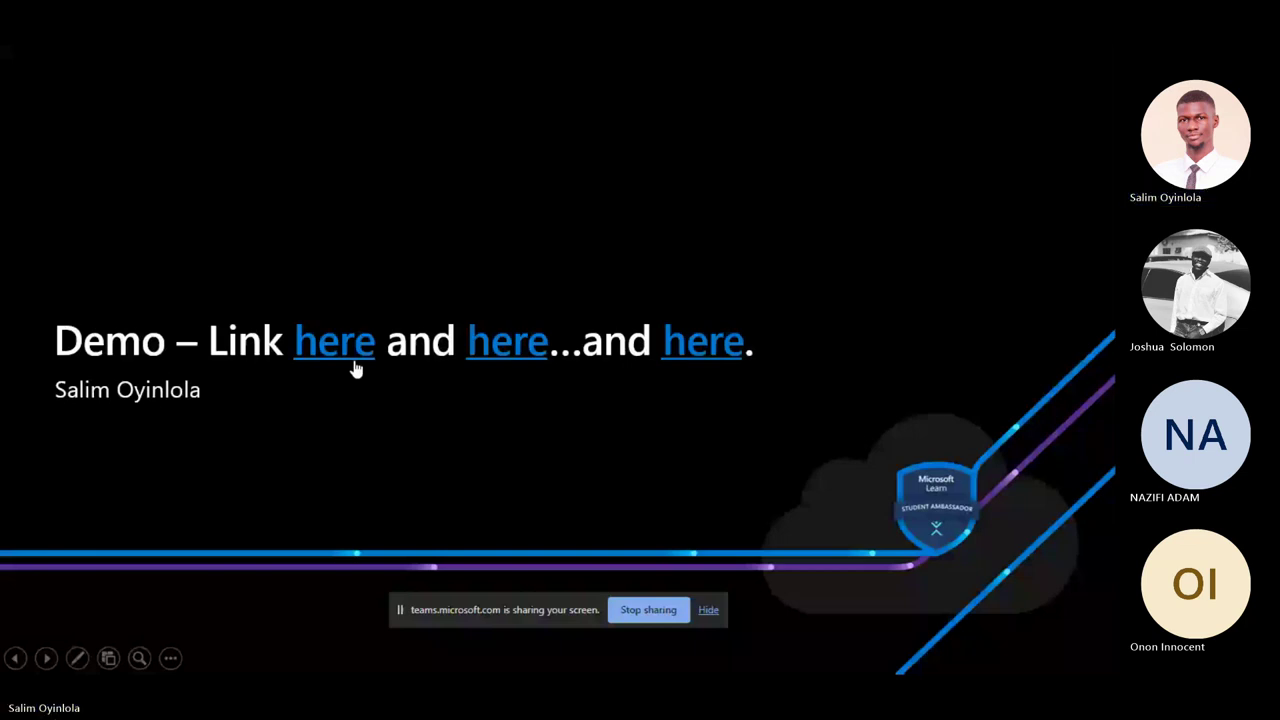
Open the lab guide on exploring regression with Azure Machine Learning Designer from the slide's first demo link
{"action": "left_click", "coordinate": [355, 368]}
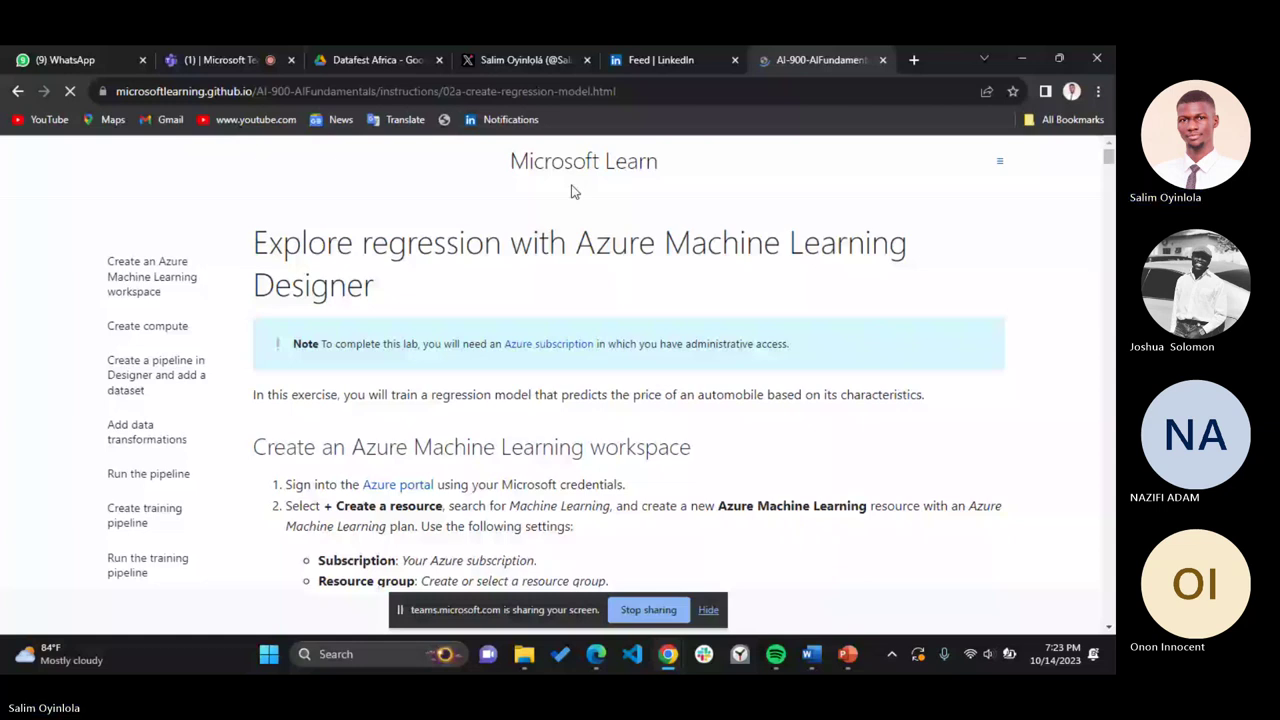
{"action": "scroll", "coordinate": [536, 402], "scroll_direction": "down", "scroll_amount": 1}
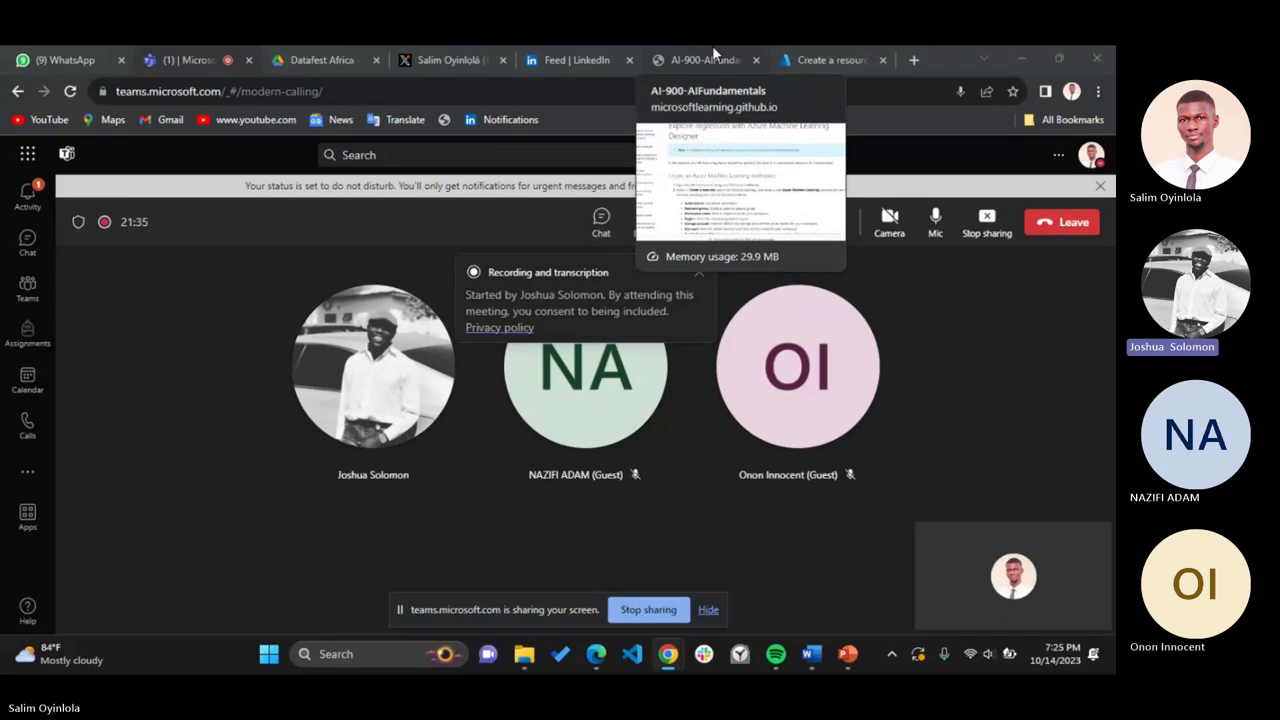
Return to the Azure portal's Create a resource page and enter "machine learning" as the search text
{"action": "left_click", "coordinate": [712, 45]}
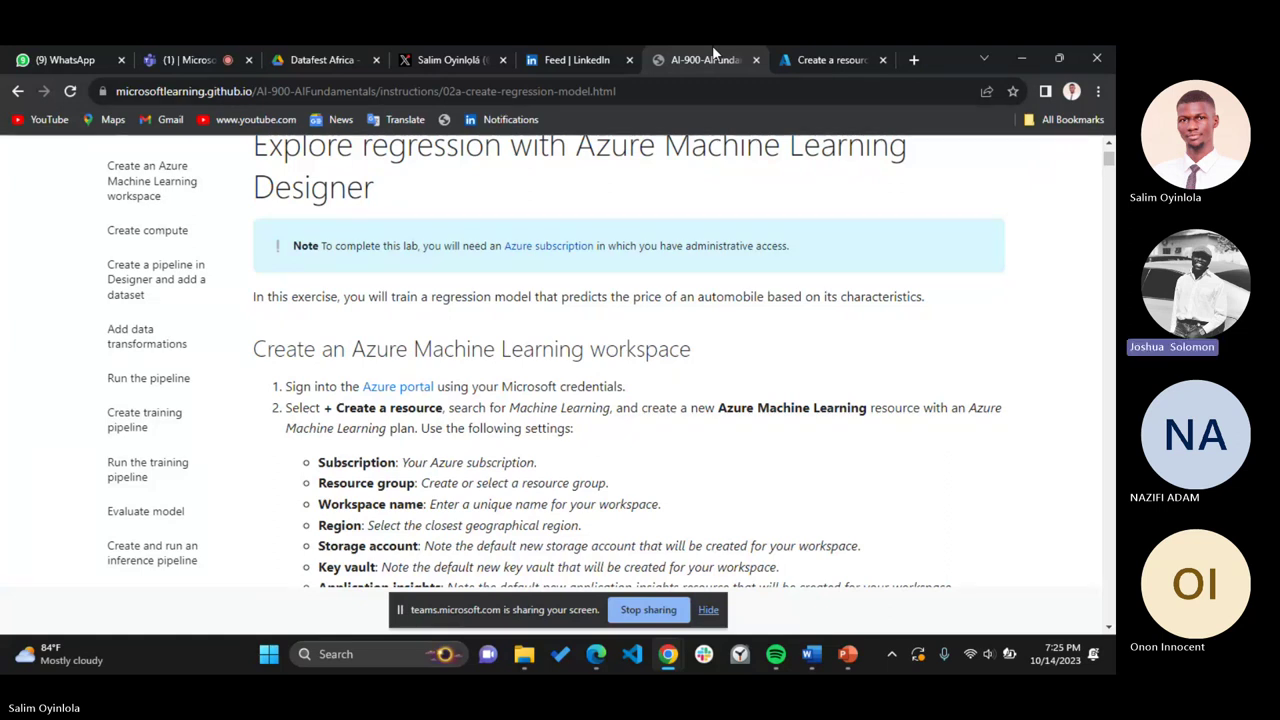
{"action": "left_click", "coordinate": [797, 45]}
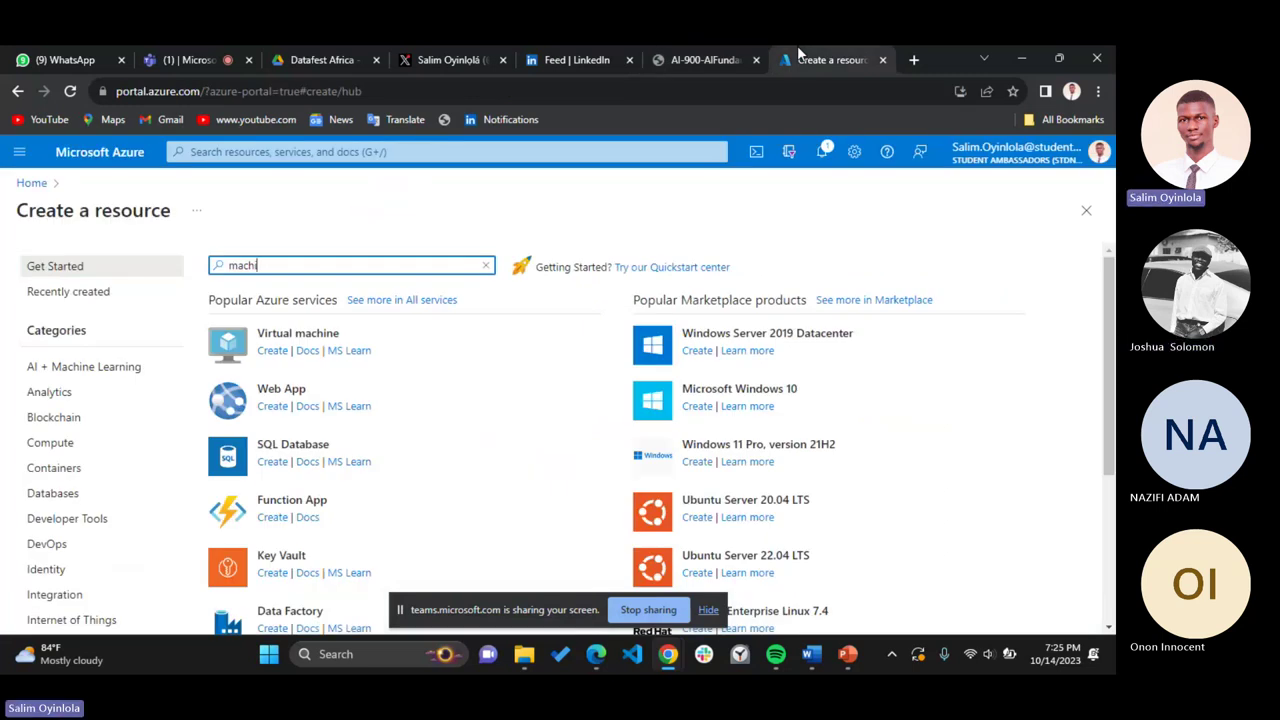
{"action": "type", "text": "ne learning"}
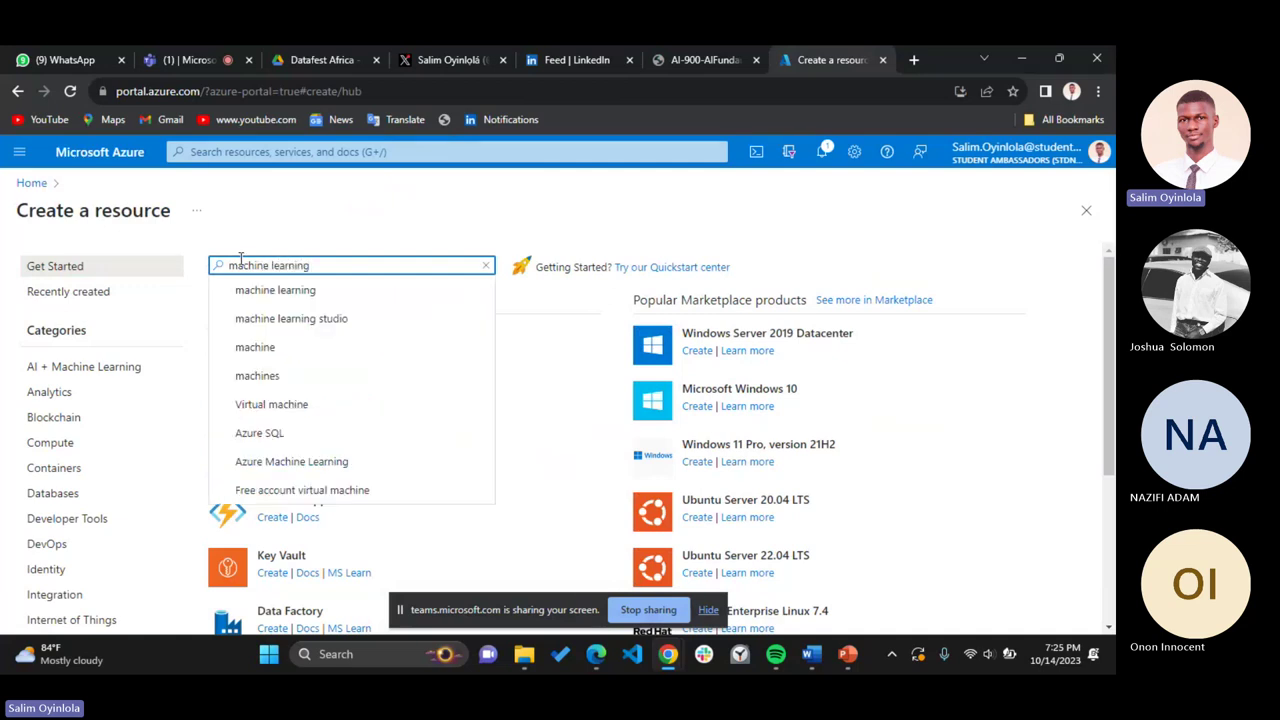
Copy the regression lab guide's web address and post it in the Teams meeting chat
{"action": "left_click", "coordinate": [680, 58]}
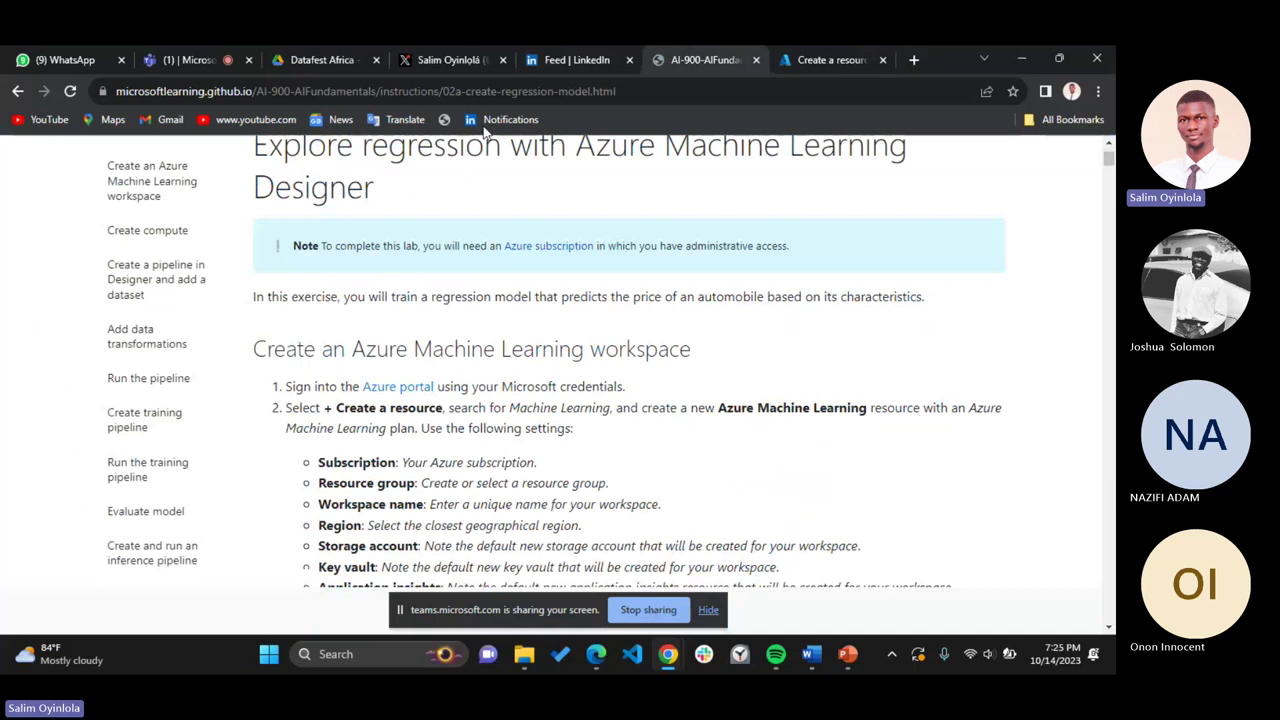
{"action": "left_click", "coordinate": [430, 90]}
{"action": "key", "text": "ctrl+c"}
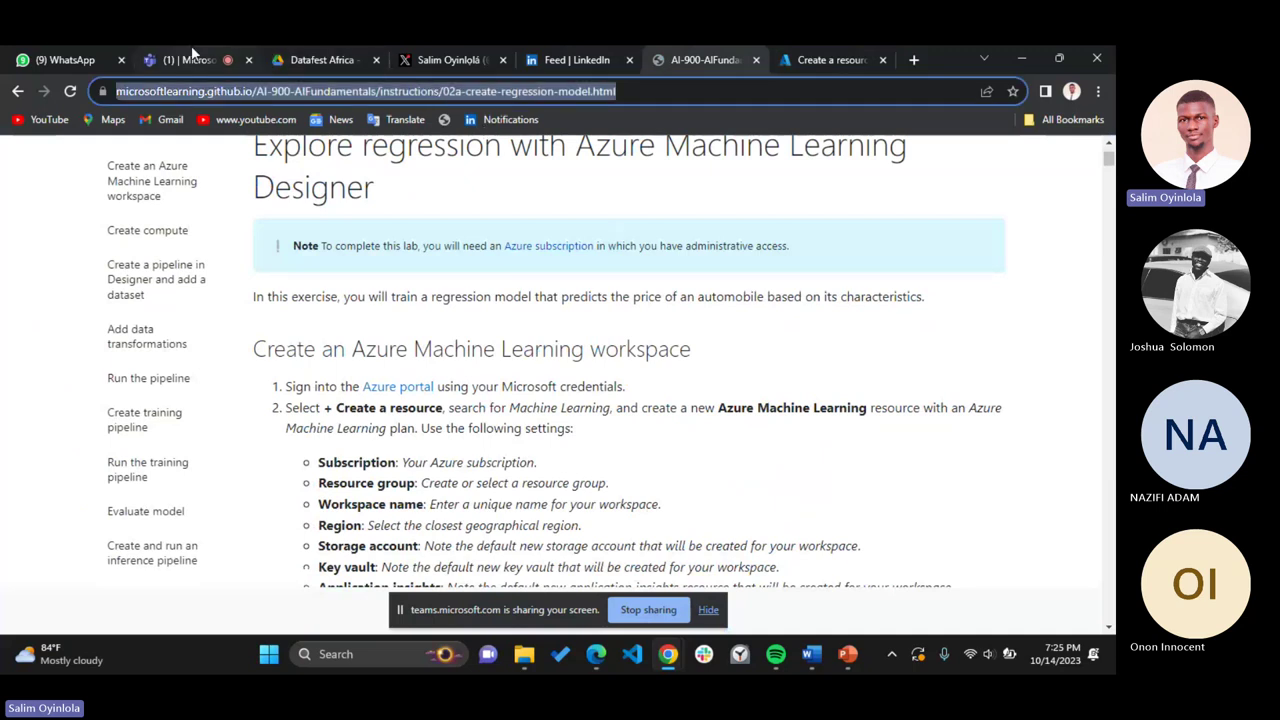
{"action": "left_click", "coordinate": [191, 52]}
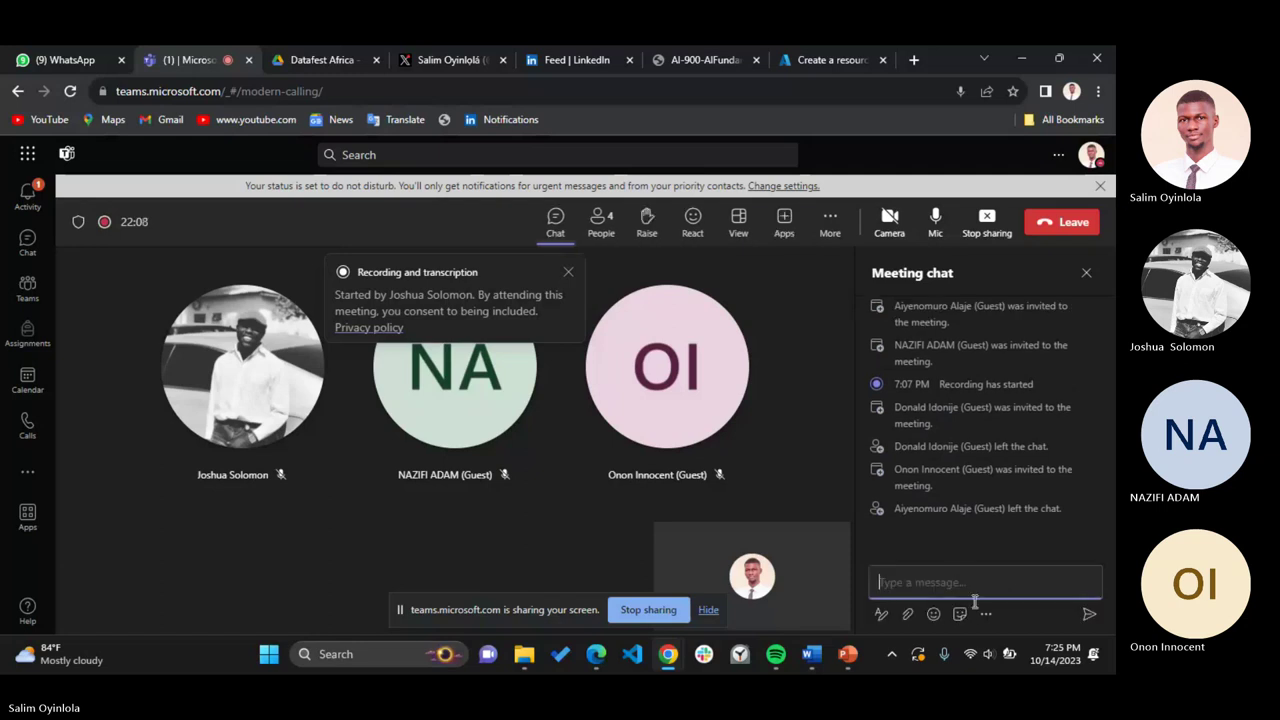
{"action": "key", "text": "ctrl+v"}
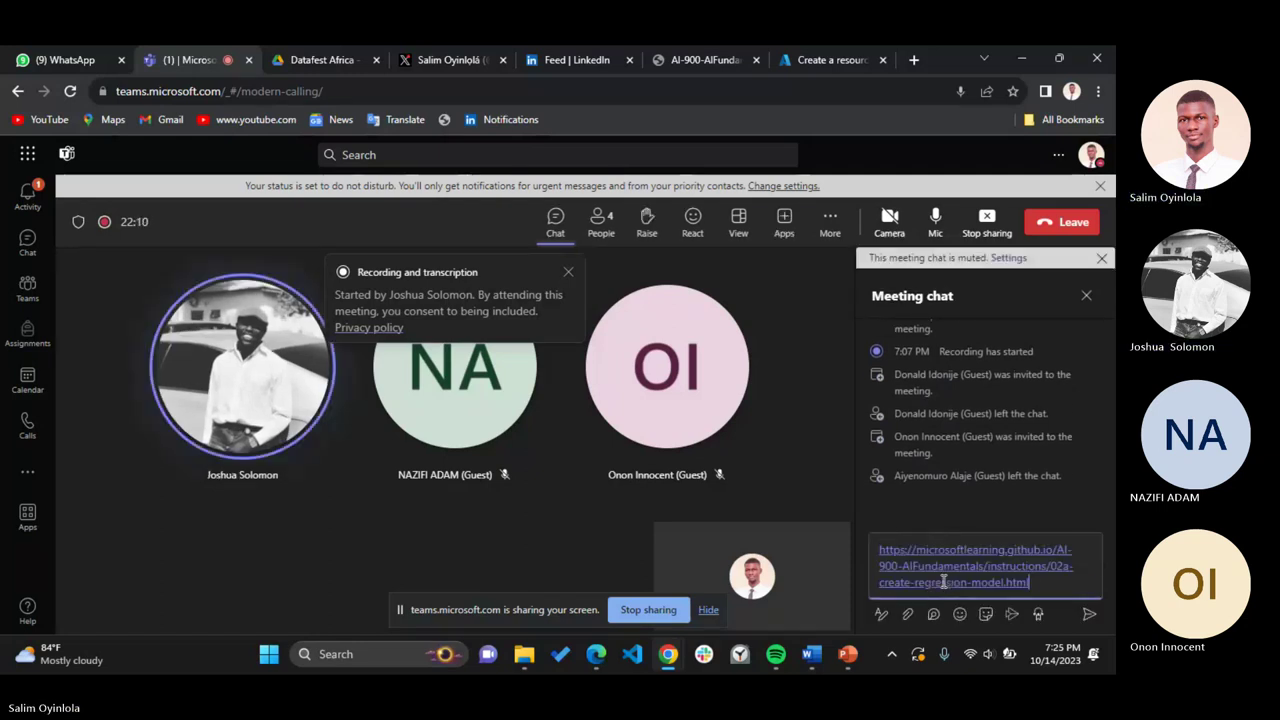
{"action": "key", "text": "Return"}
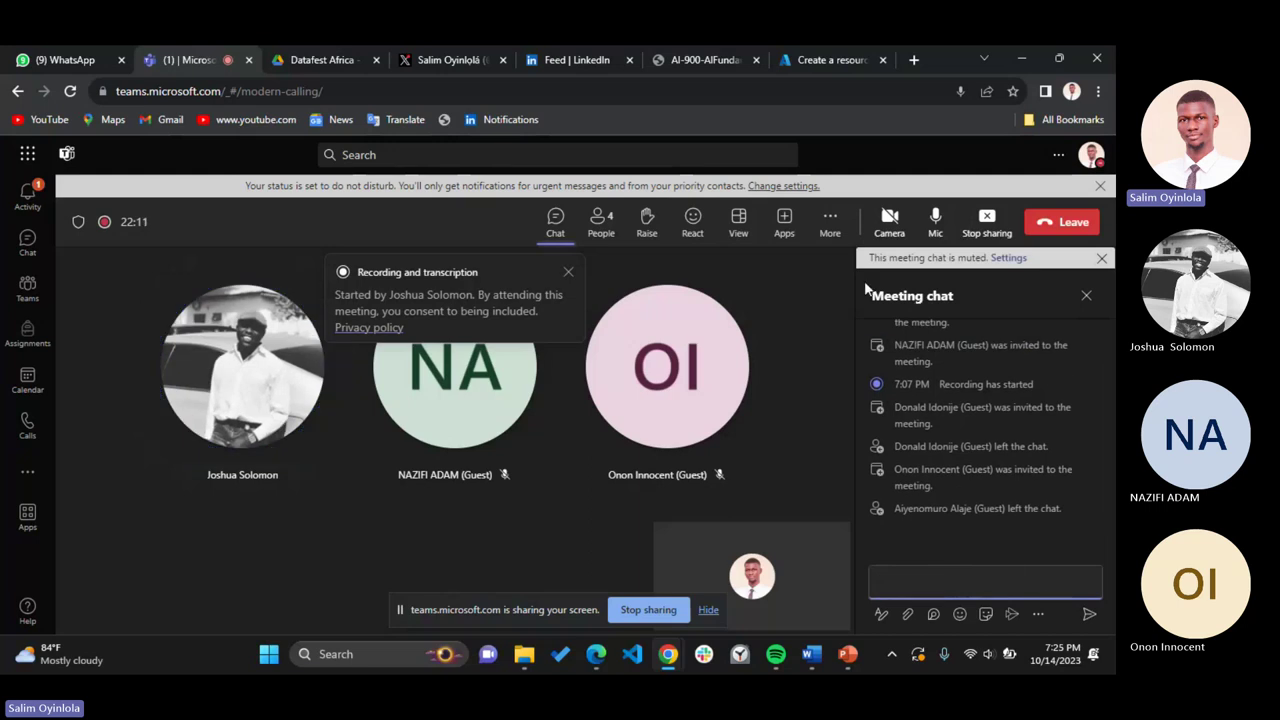
Switch back to the Azure portal, run the "machine learning" resource search and bring up the Azure Machine Learning offer
{"action": "left_click", "coordinate": [703, 55]}
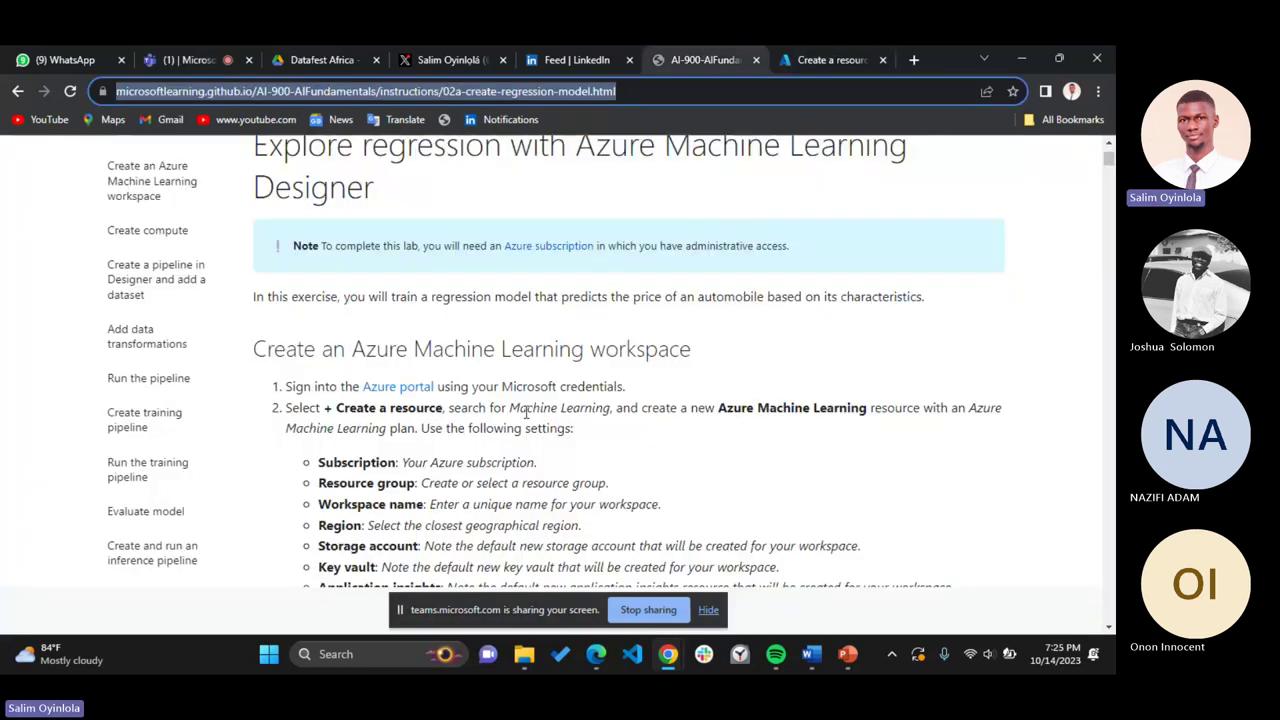
{"action": "left_click", "coordinate": [808, 60]}
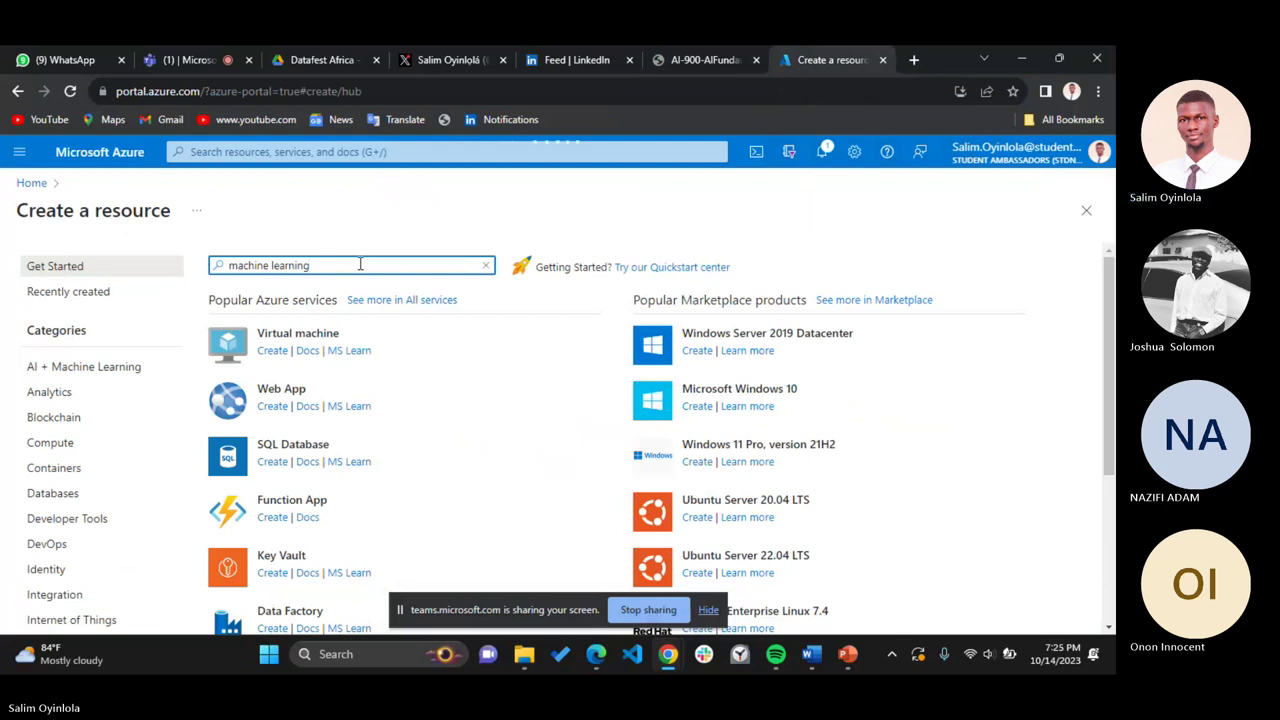
{"action": "key", "text": "Return"}
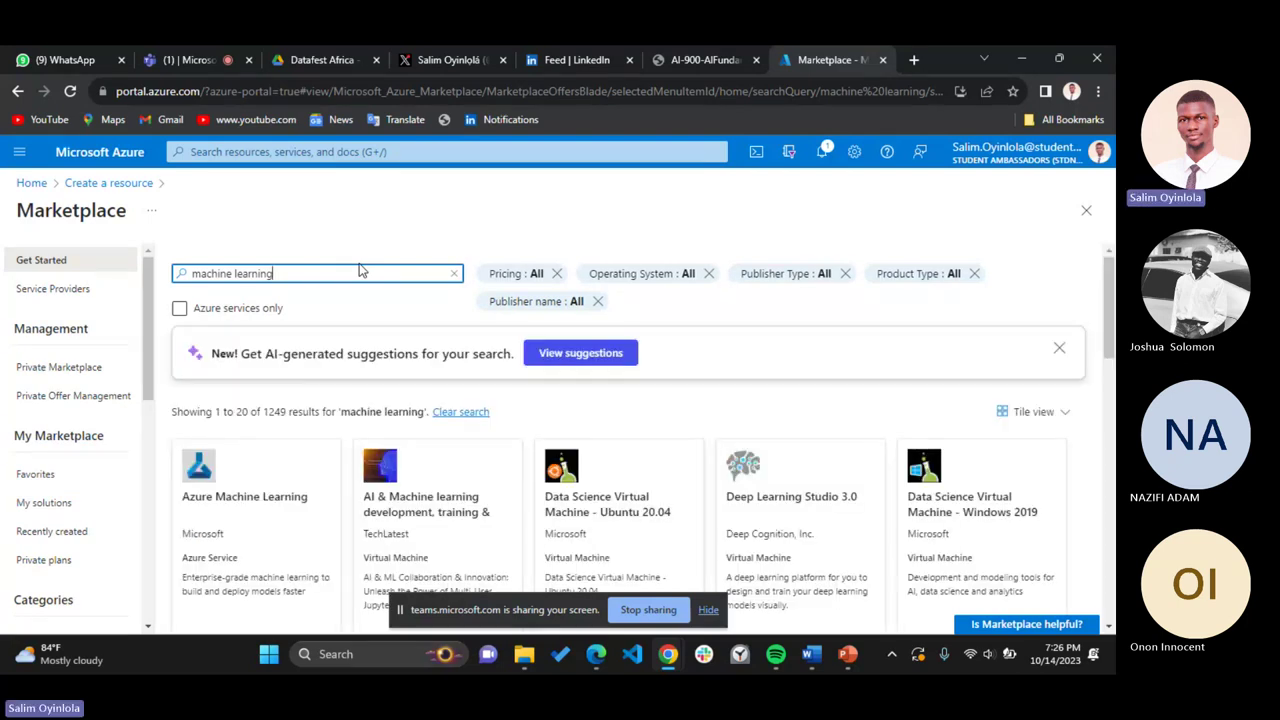
{"action": "scroll", "coordinate": [362, 270], "scroll_direction": "down", "scroll_amount": 2}
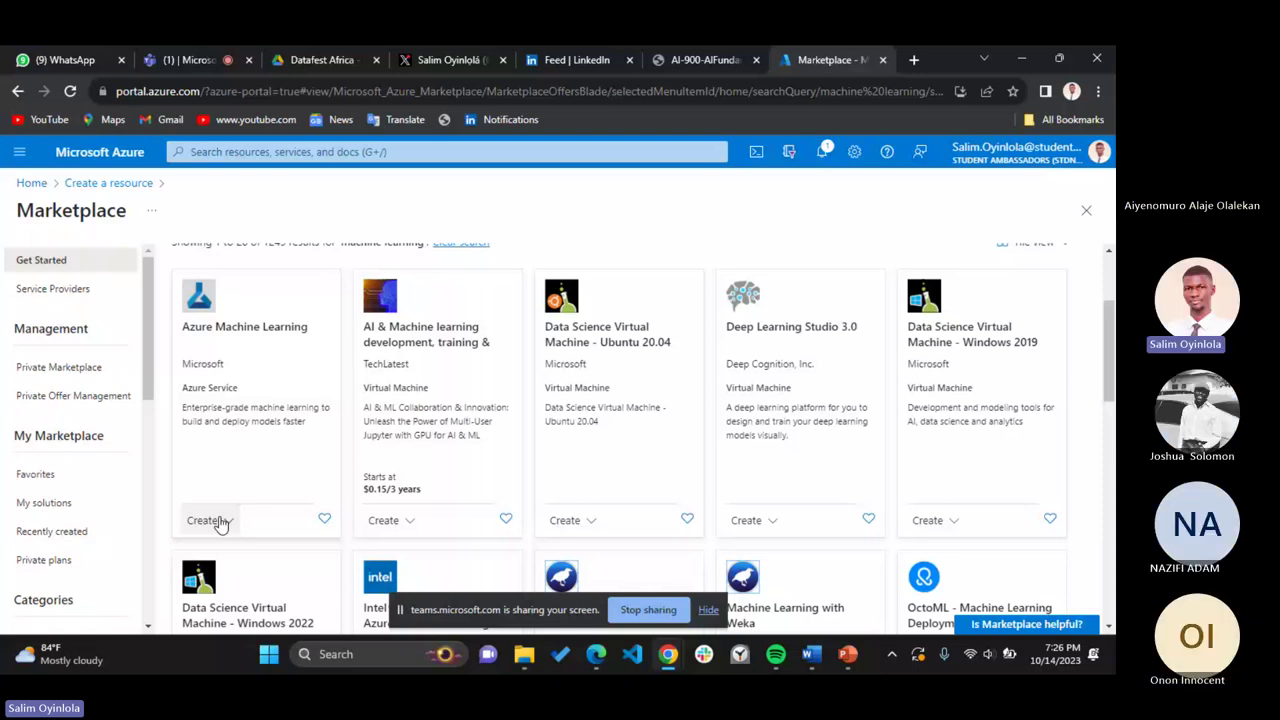
Start creating a Microsoft Azure Machine Learning resource using the Azure Machine Learning plan
{"action": "left_click", "coordinate": [705, 60]}
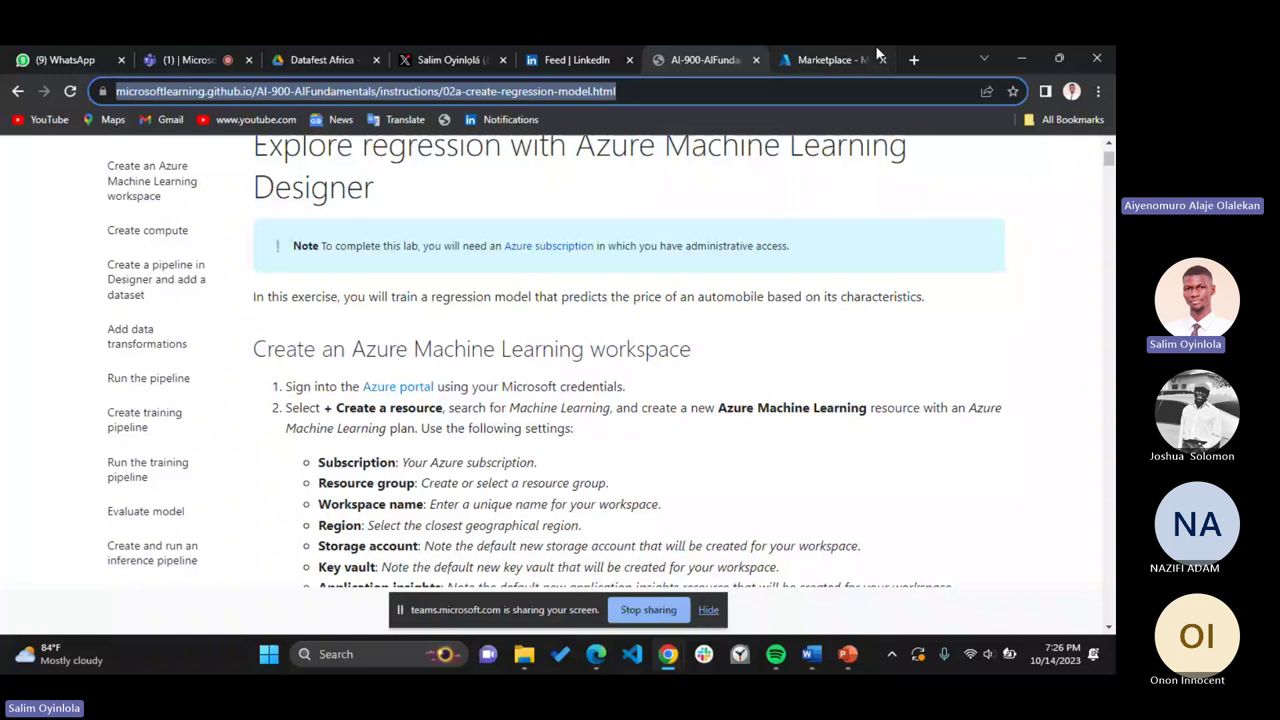
{"action": "left_click", "coordinate": [877, 56]}
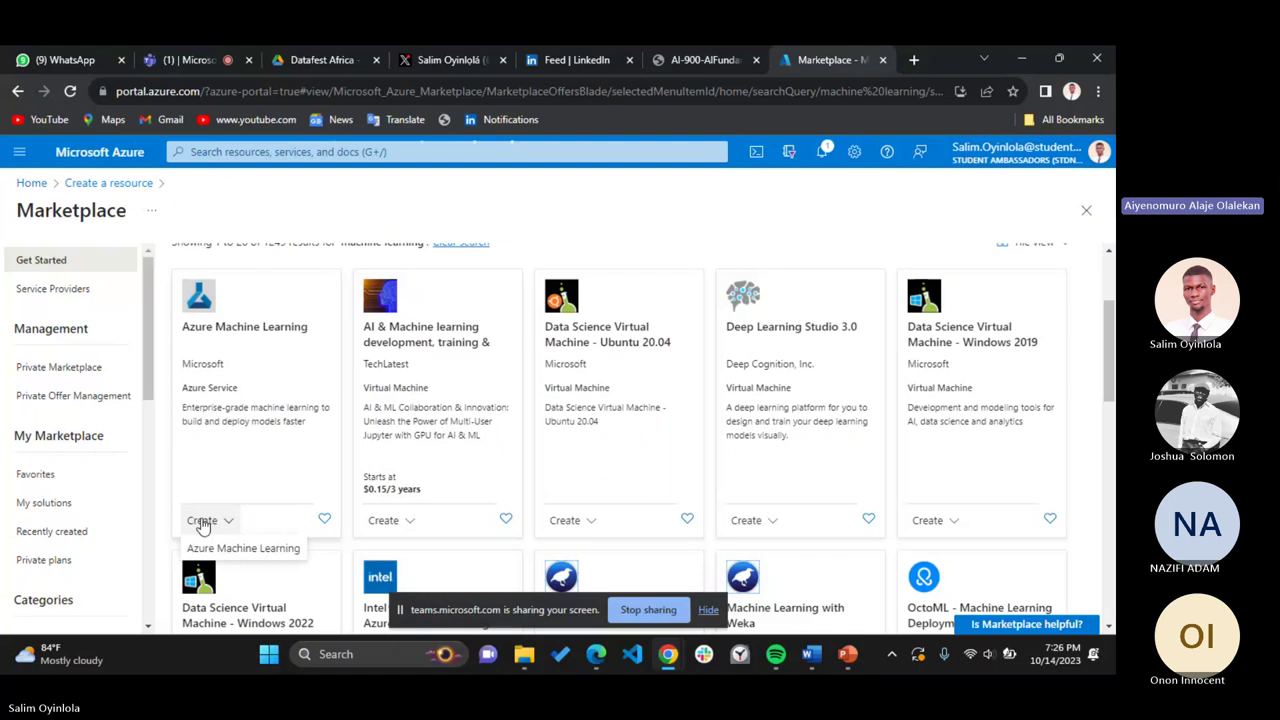
{"action": "left_click", "coordinate": [203, 524]}
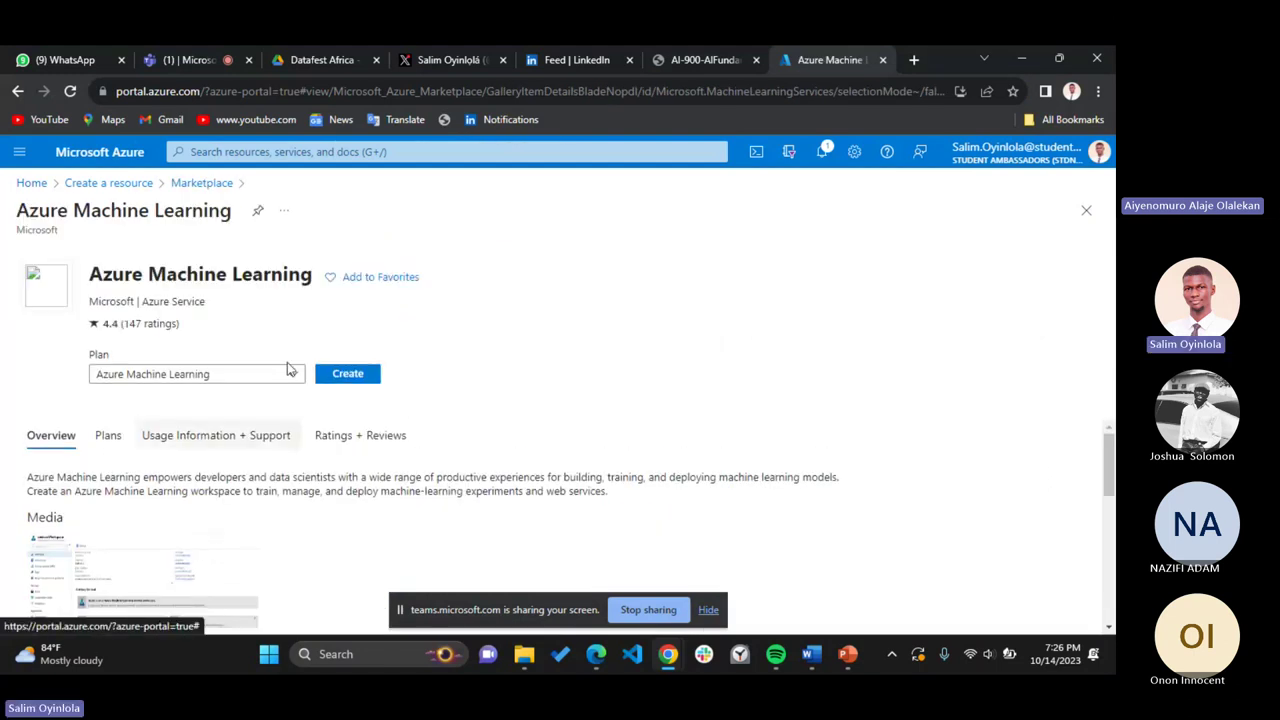
{"action": "left_click", "coordinate": [287, 375]}
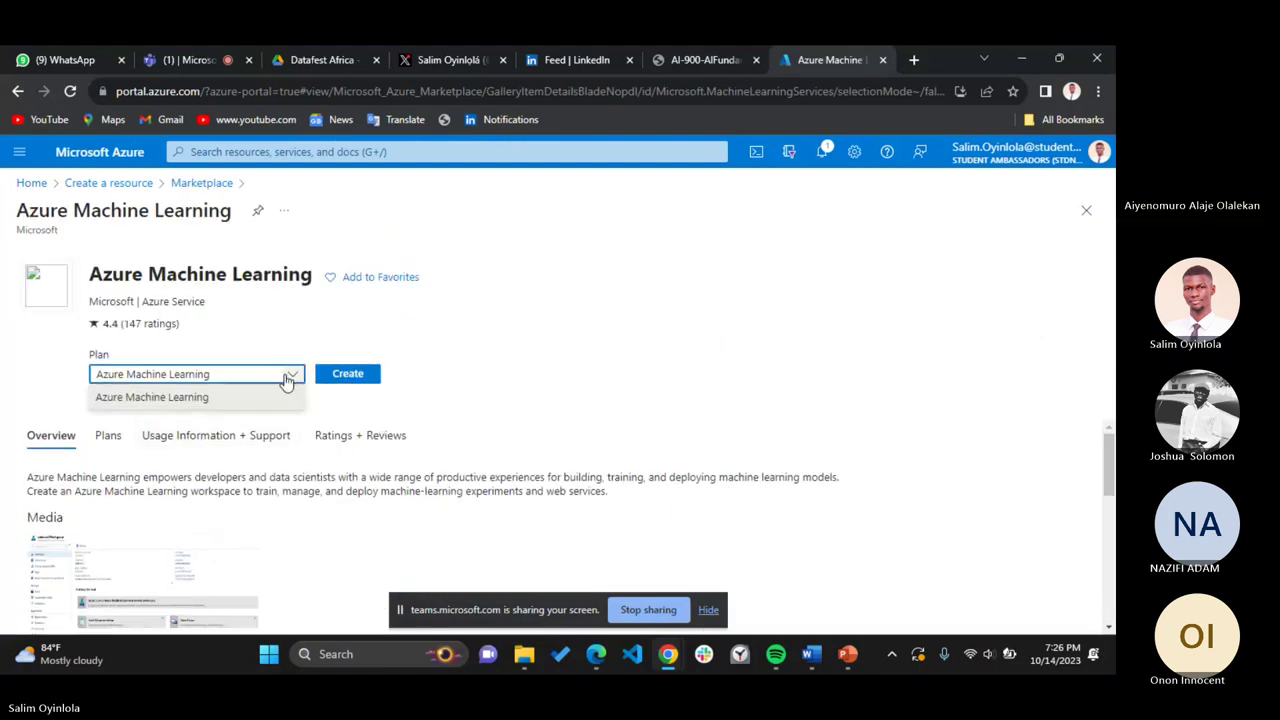
{"action": "left_click", "coordinate": [285, 397]}
{"action": "left_click", "coordinate": [340, 376]}
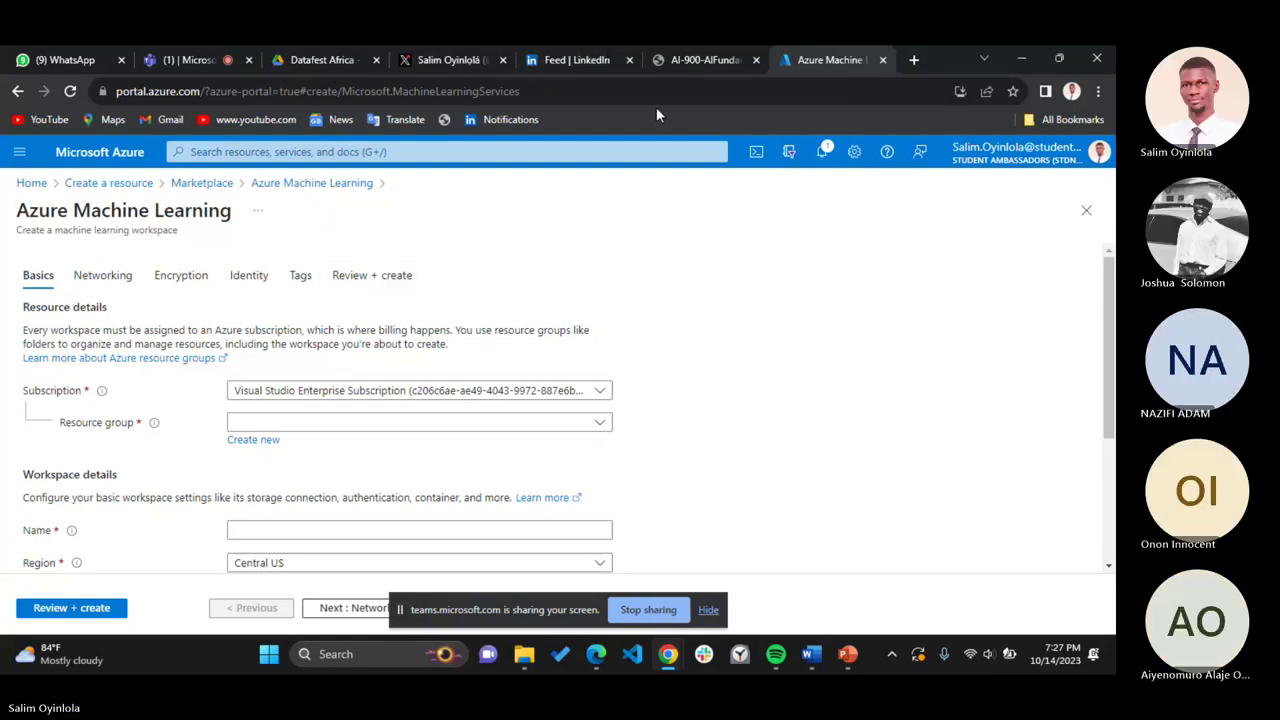
Check the lab guide's workspace settings and select the existing resource group randommm for the new workspace
{"action": "left_click", "coordinate": [705, 60]}
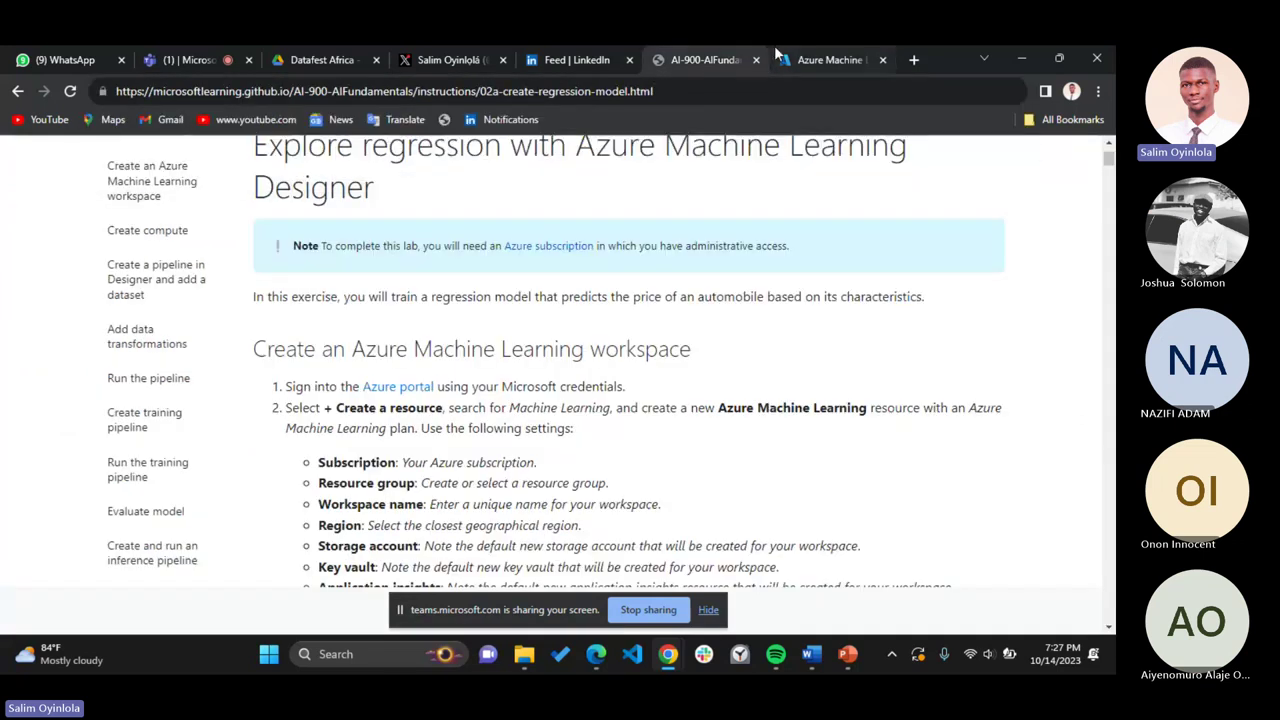
{"action": "left_click", "coordinate": [830, 60]}
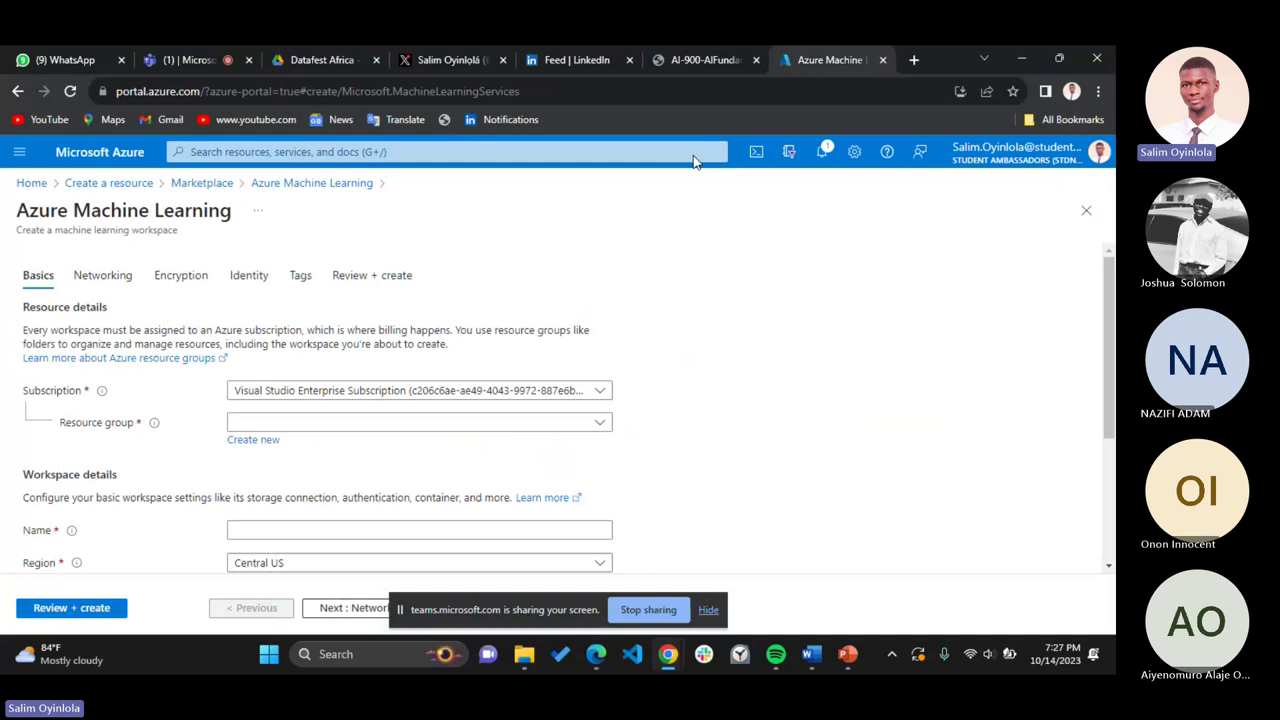
{"action": "left_click", "coordinate": [543, 436]}
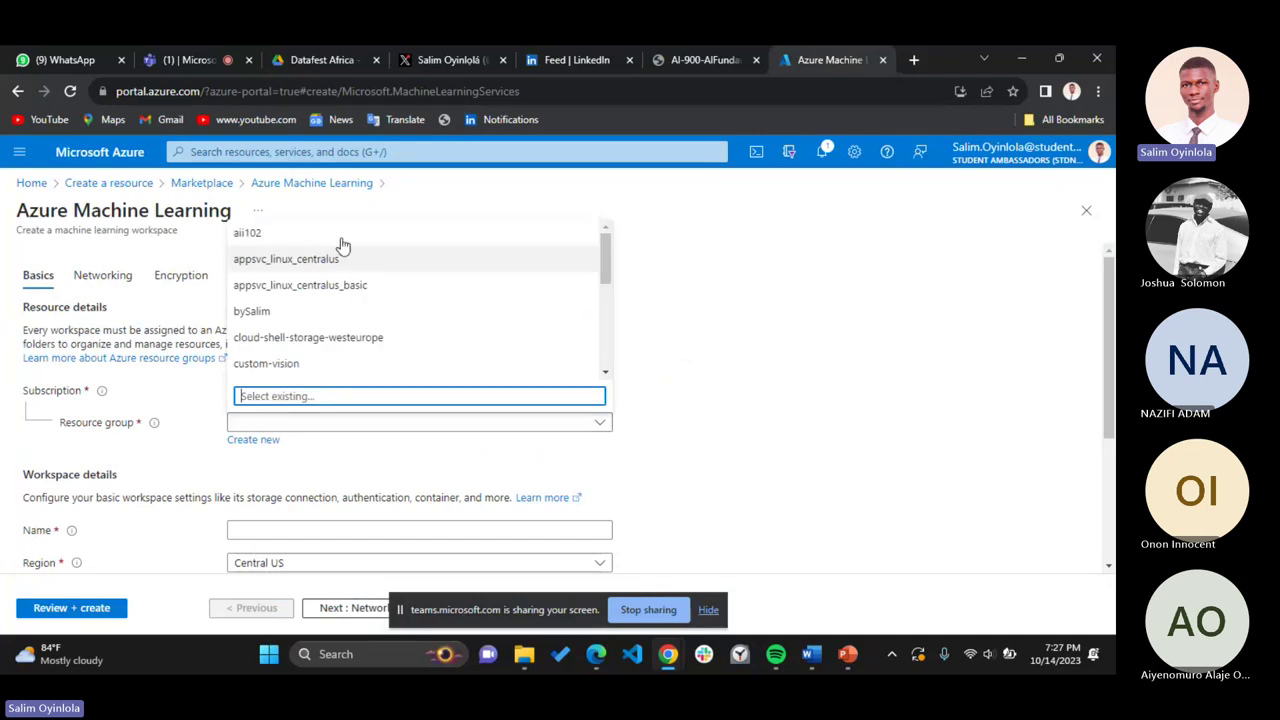
{"action": "left_click", "coordinate": [716, 438]}
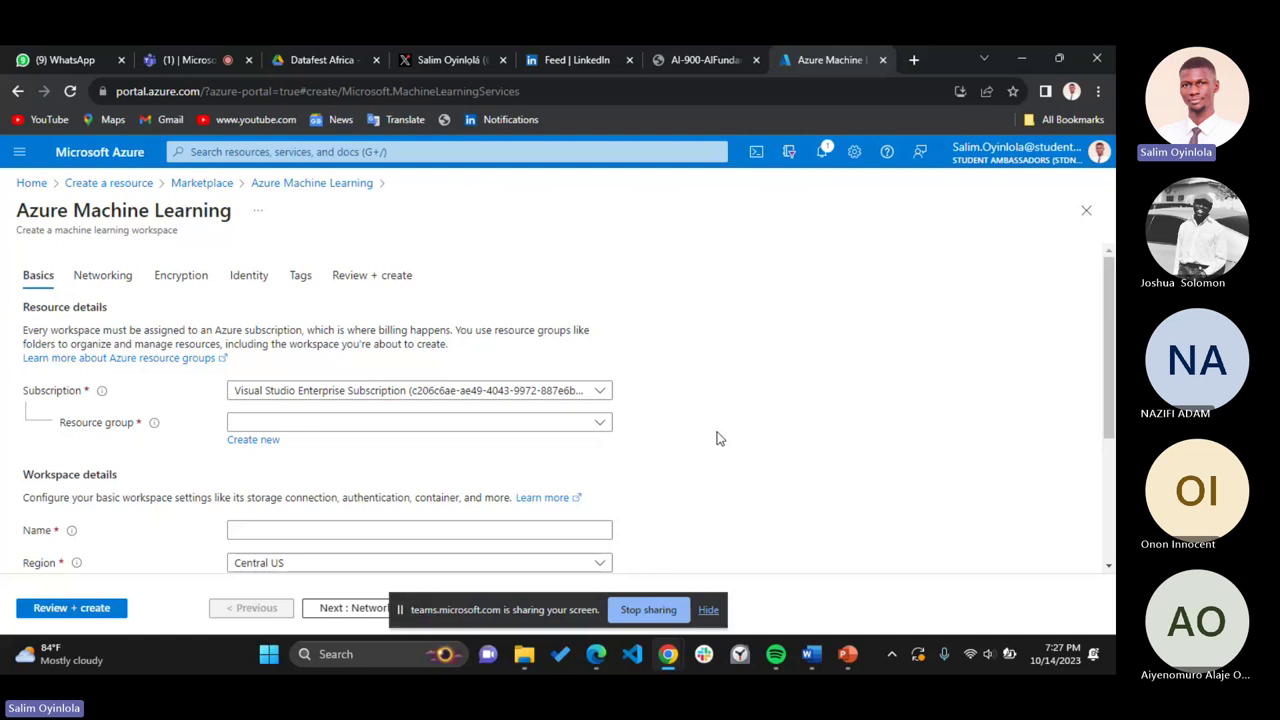
{"action": "left_click", "coordinate": [508, 432]}
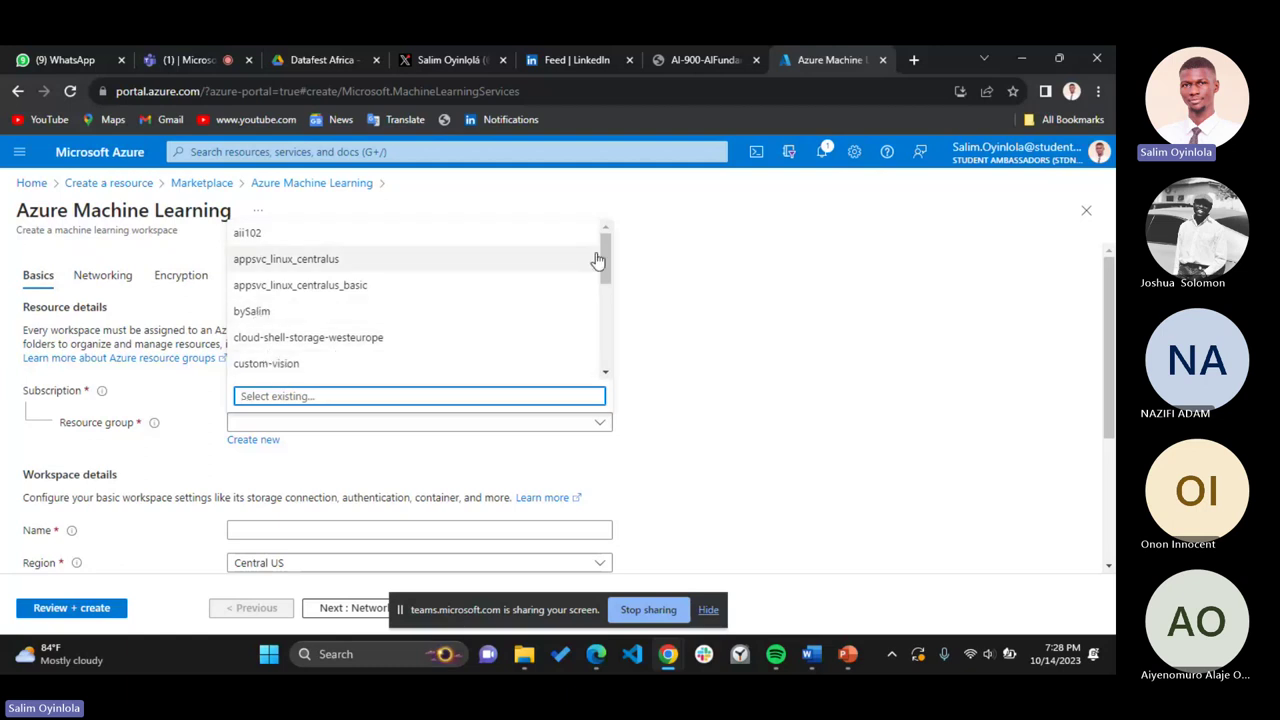
{"action": "left_click_drag", "start_coordinate": [603, 257], "coordinate": [607, 296]}
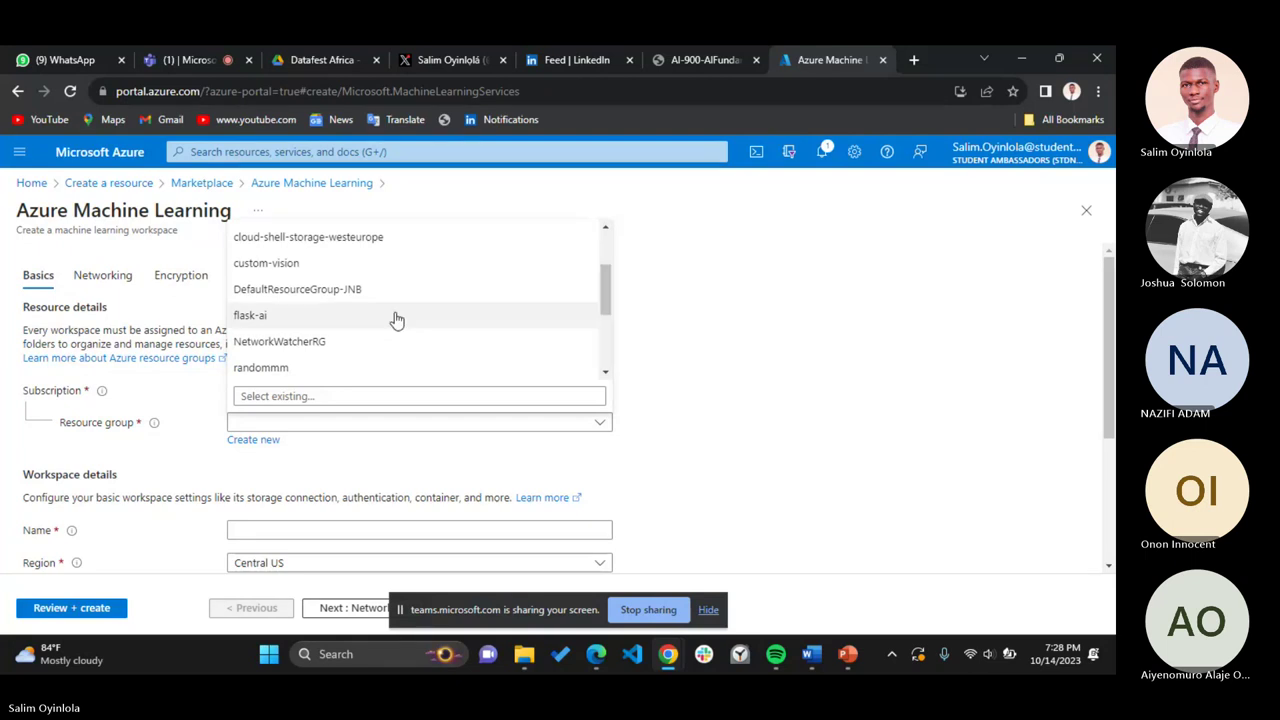
{"action": "left_click", "coordinate": [476, 368]}
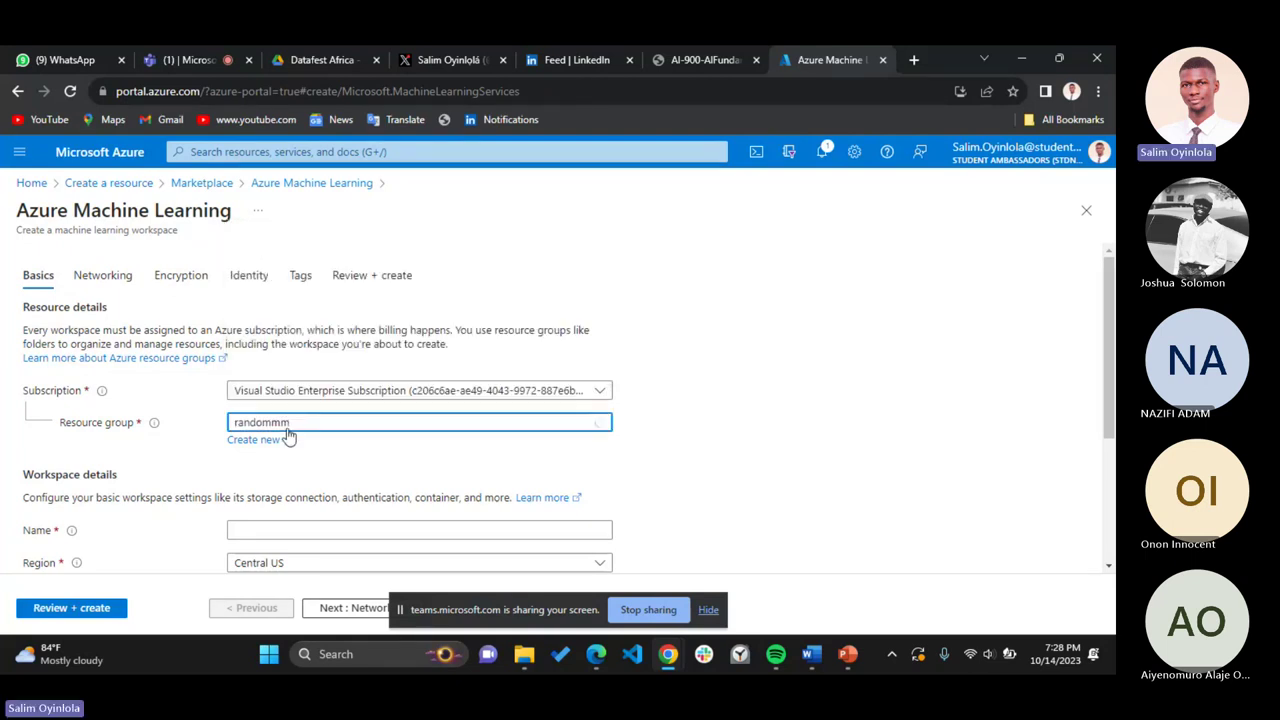
Consult the guide's naming instruction and name the workspace with the presenter's first name followed by "-Fourteen"
{"action": "scroll", "coordinate": [660, 420], "scroll_direction": "down", "scroll_amount": 3}
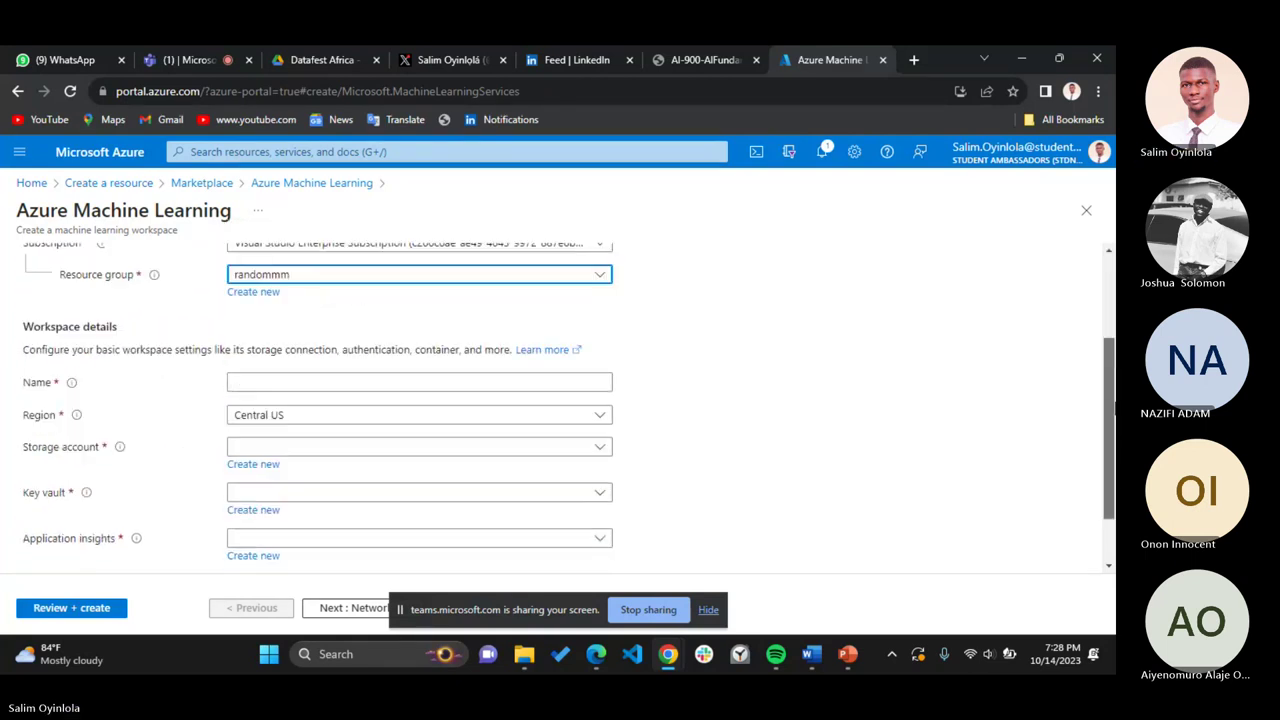
{"action": "left_click", "coordinate": [651, 50]}
{"action": "scroll", "coordinate": [561, 494], "scroll_direction": "down", "scroll_amount": 1}
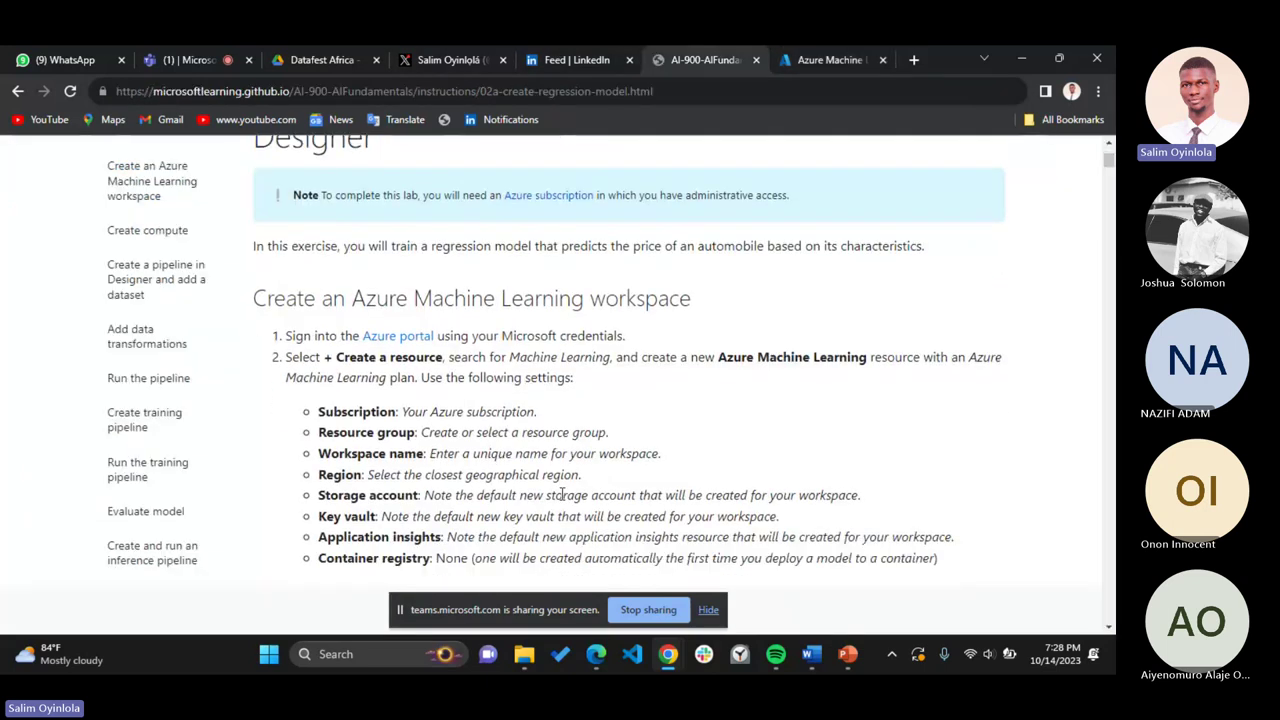
{"action": "left_click", "coordinate": [826, 57]}
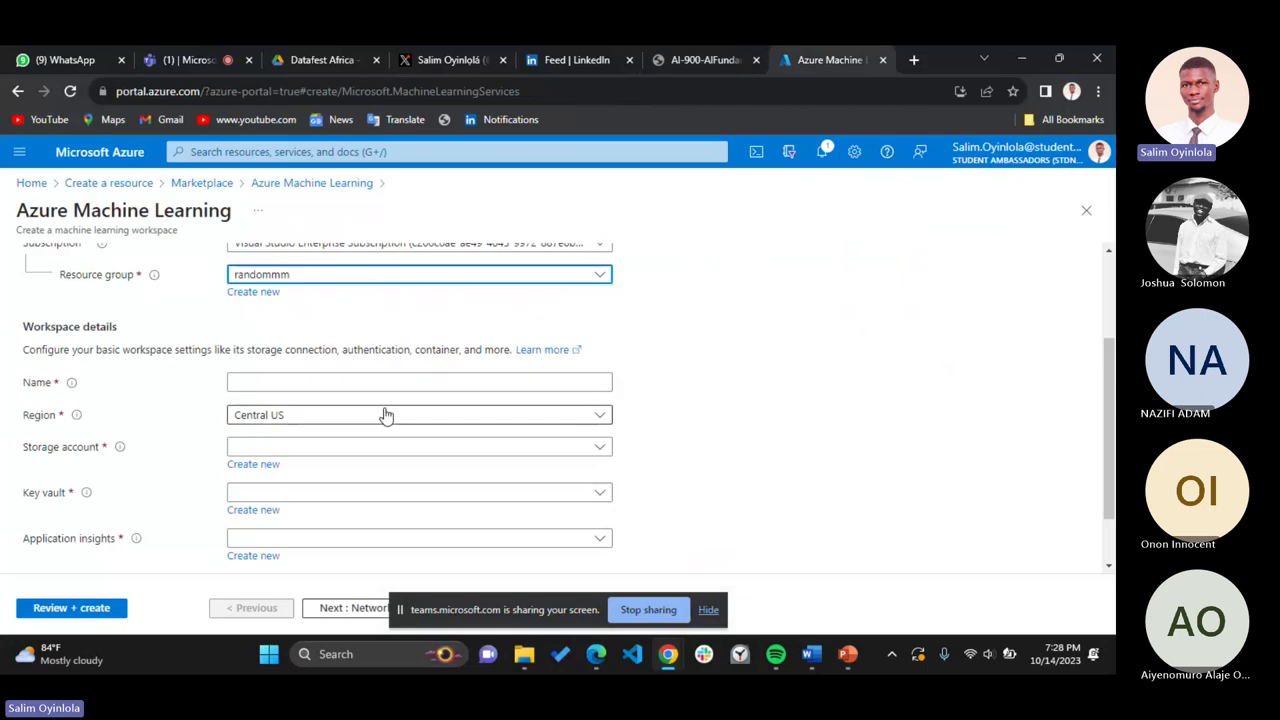
{"action": "left_click", "coordinate": [372, 382]}
{"action": "type", "text": "Sa"}
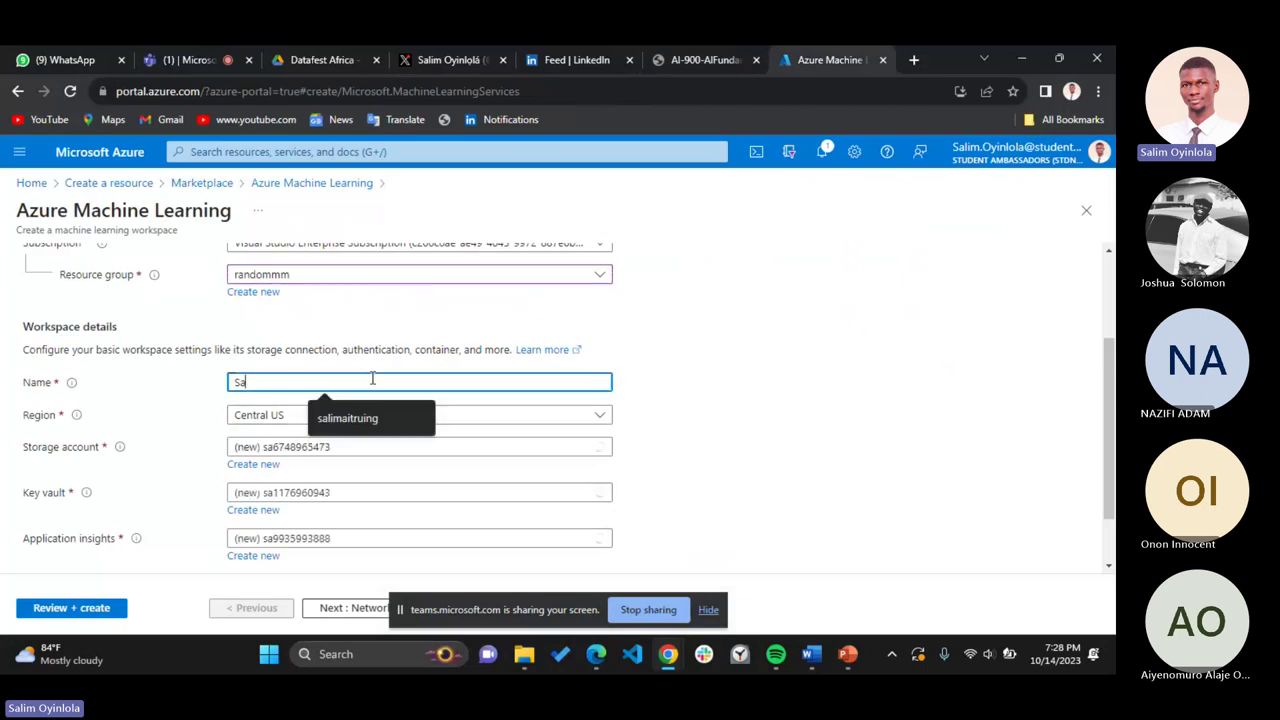
{"action": "type", "text": "lim-"}
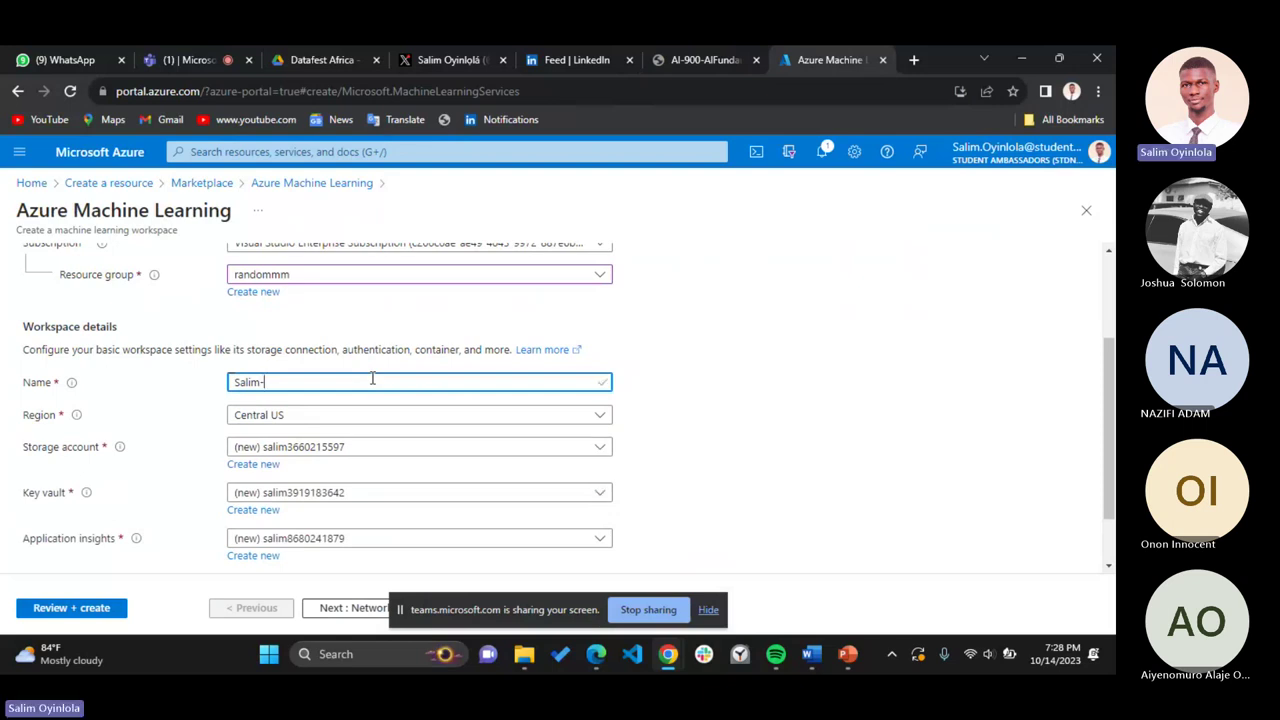
{"action": "type", "text": "Fourteen"}
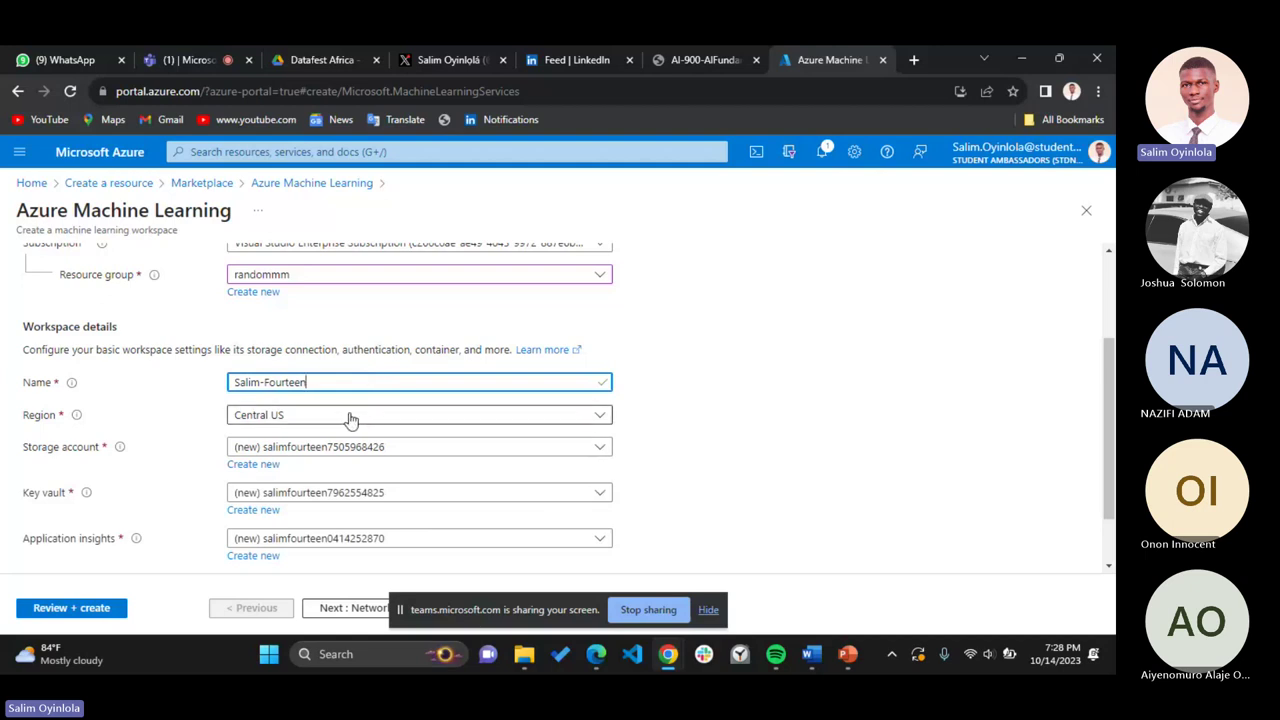
Check the lab guide's region instruction and set the workspace region to South Africa North
{"action": "left_click", "coordinate": [708, 51]}
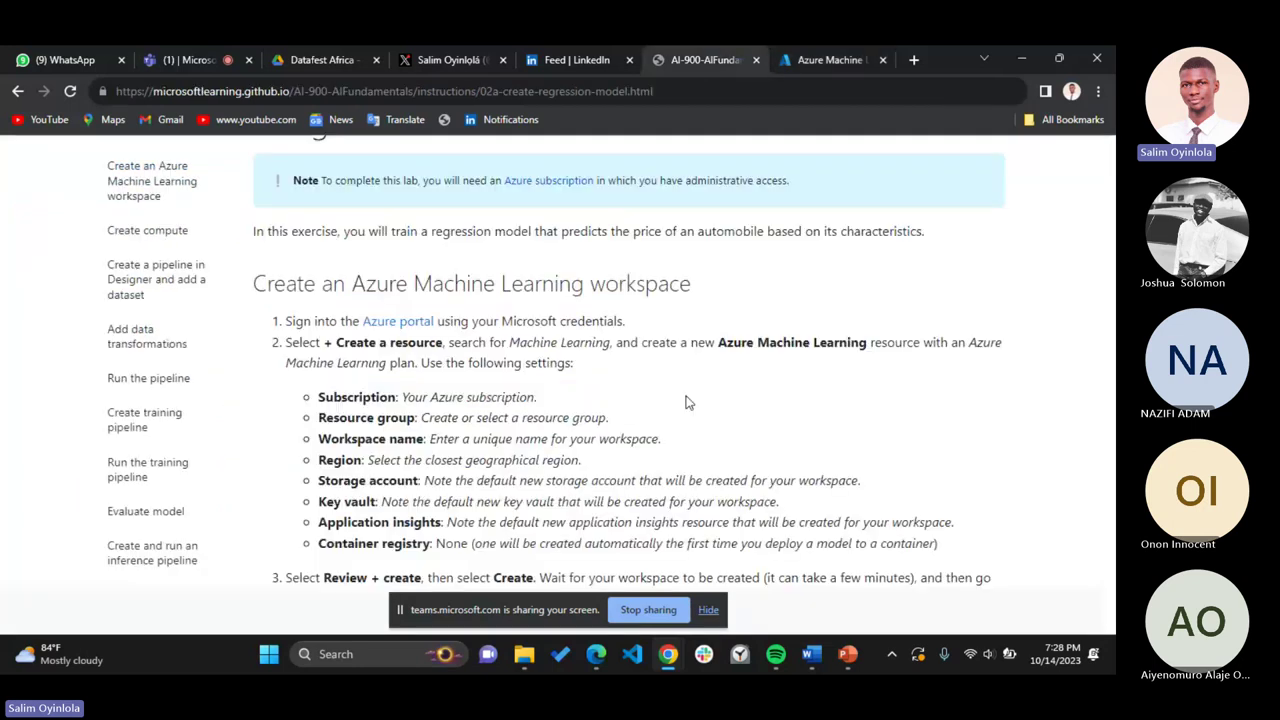
{"action": "left_click", "coordinate": [833, 52]}
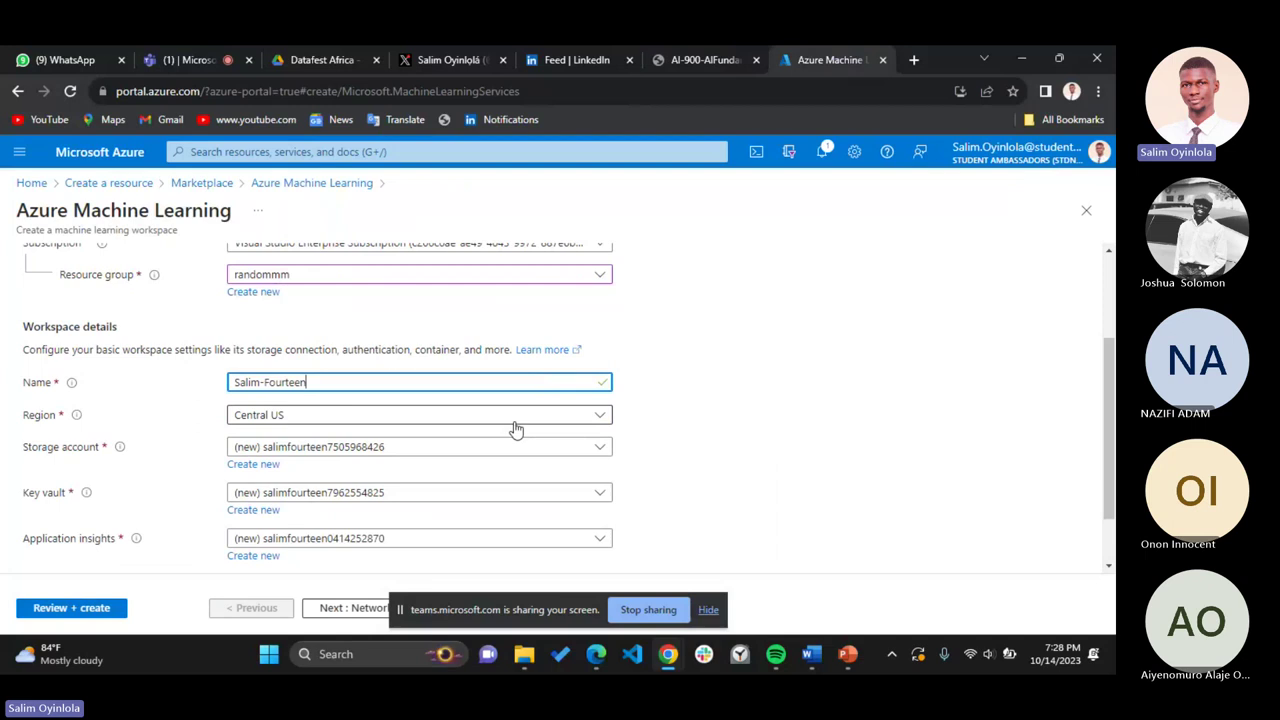
{"action": "left_click", "coordinate": [512, 417]}
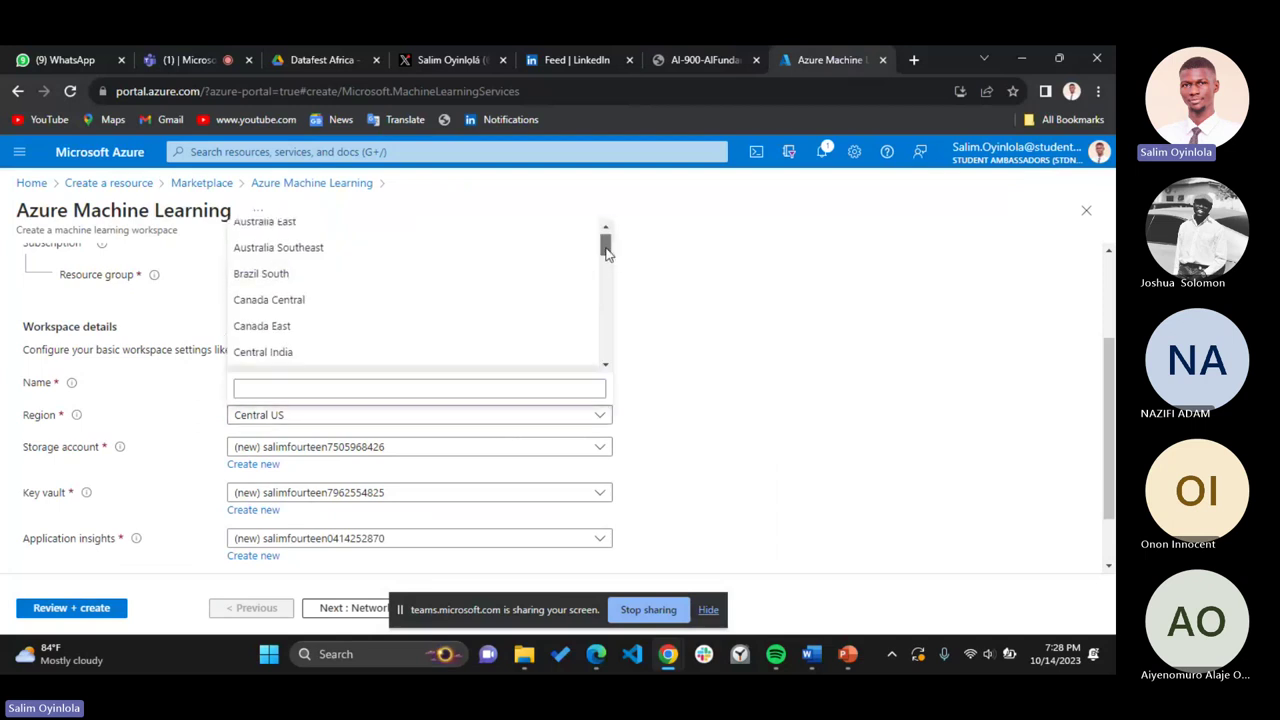
{"action": "left_click_drag", "start_coordinate": [606, 253], "coordinate": [611, 316]}
{"action": "left_click", "coordinate": [349, 300]}
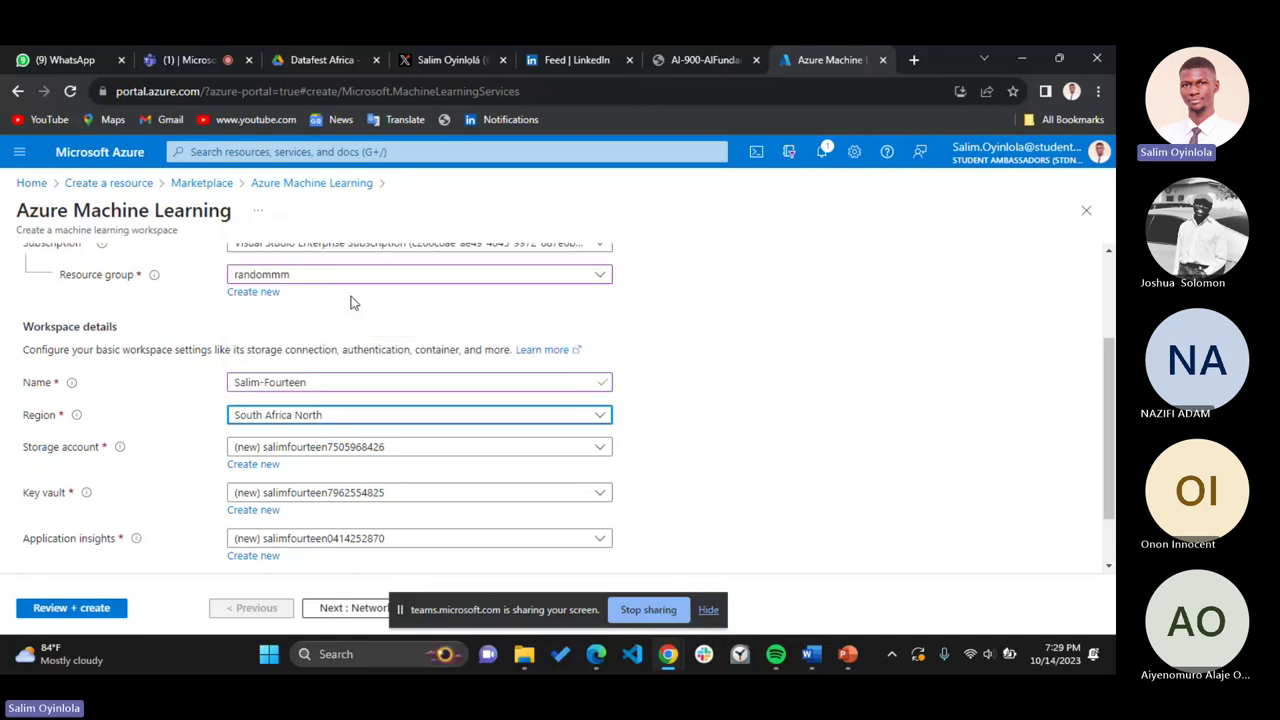
{"action": "left_click", "coordinate": [534, 477]}
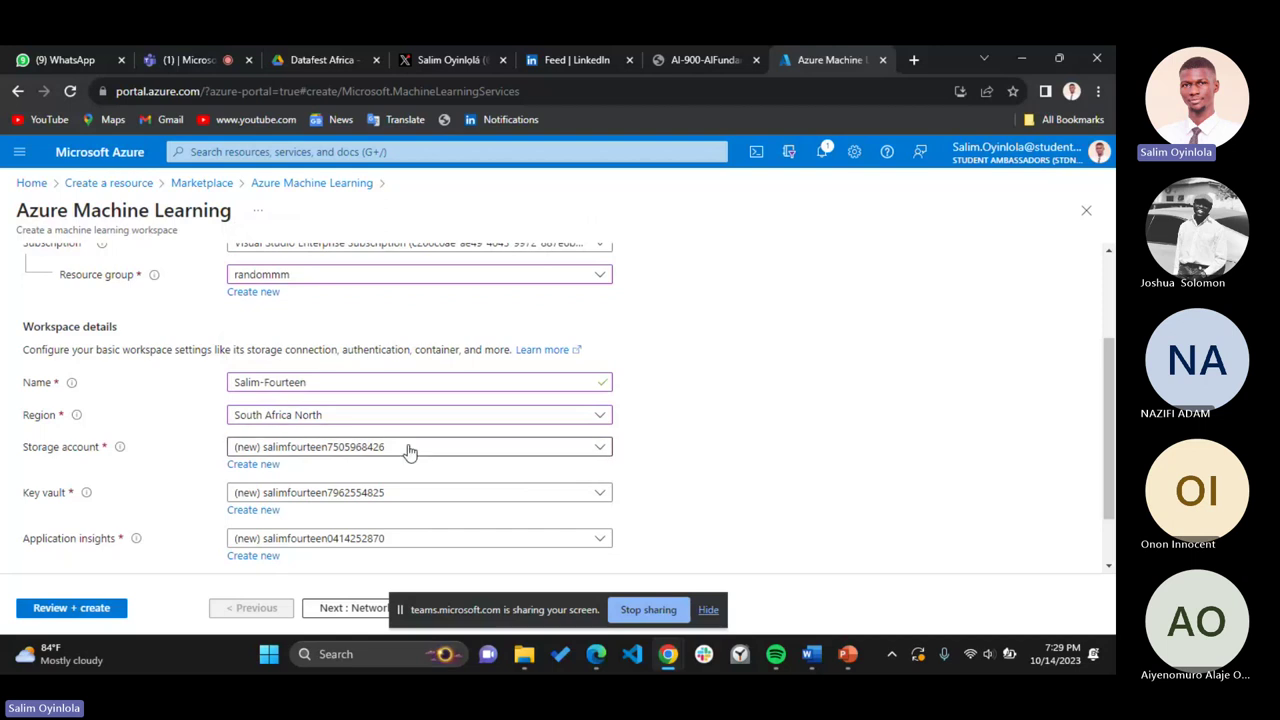
Review the guide's storage account note and inspect the workspace's key vault and application insights choices, keeping the default new resources
{"action": "left_click", "coordinate": [704, 61]}
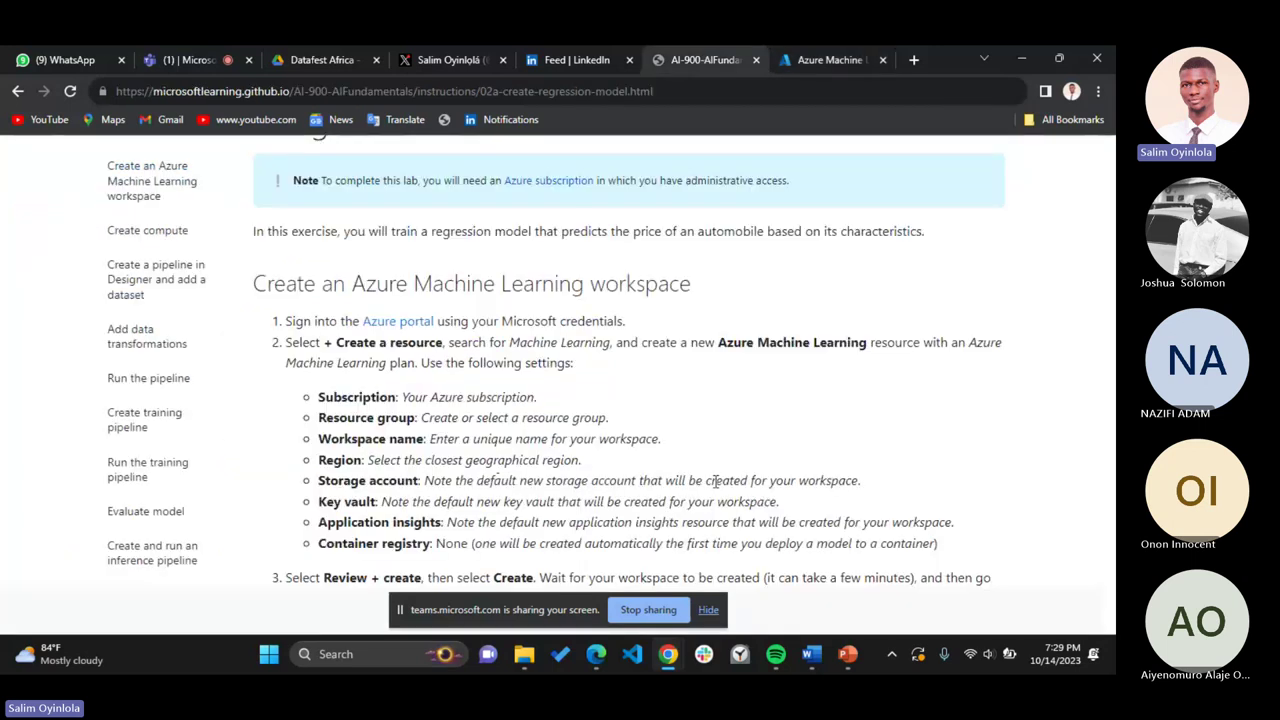
{"action": "left_click", "coordinate": [812, 59]}
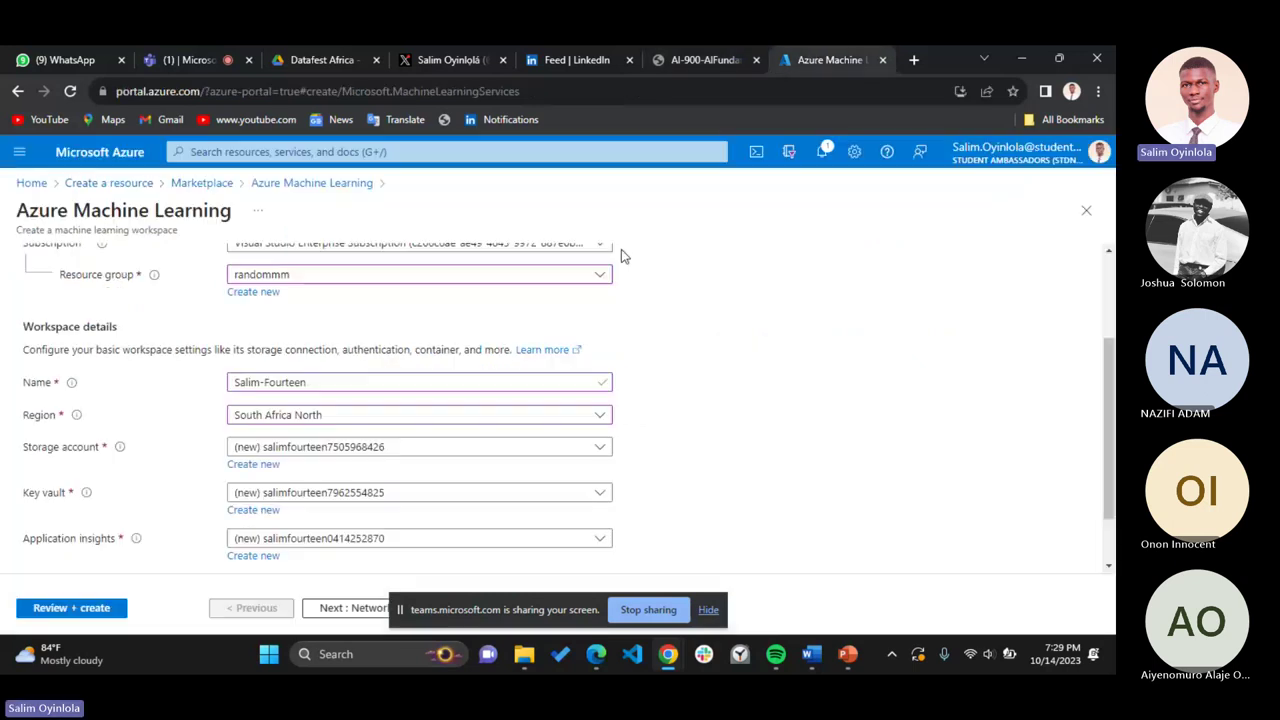
{"action": "left_click", "coordinate": [403, 492]}
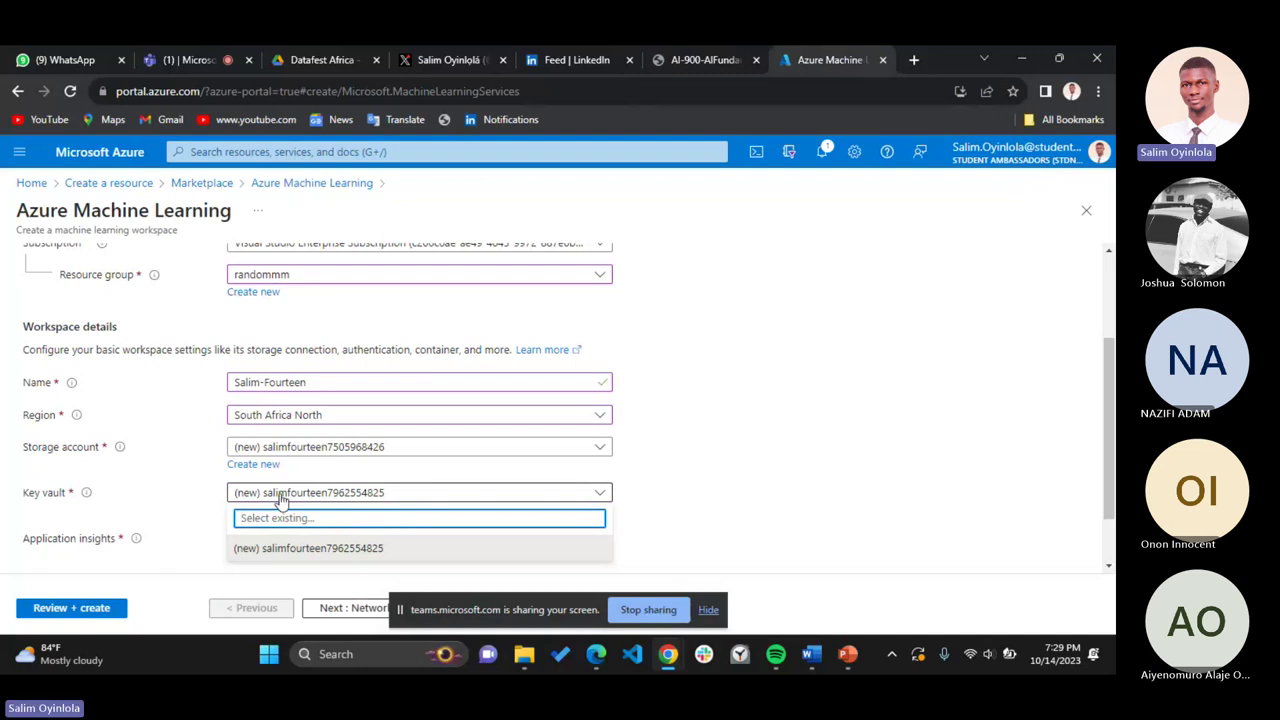
{"action": "left_click", "coordinate": [365, 492]}
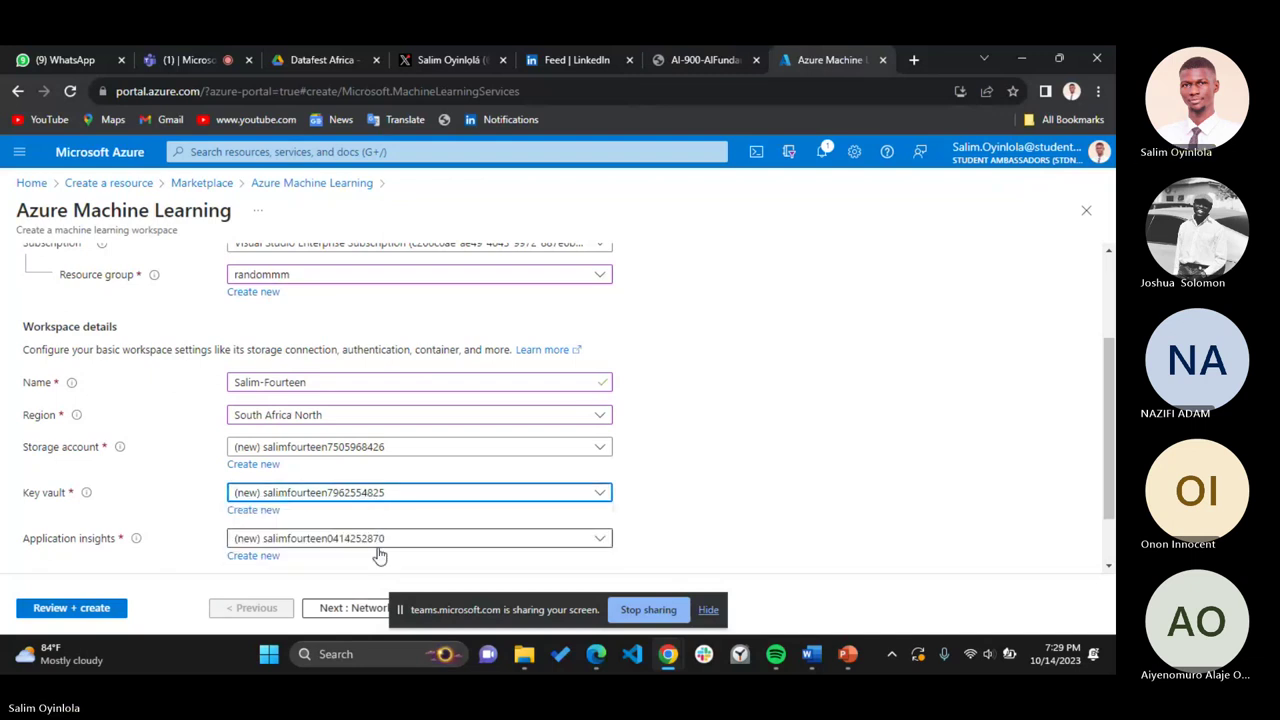
{"action": "left_click", "coordinate": [379, 543]}
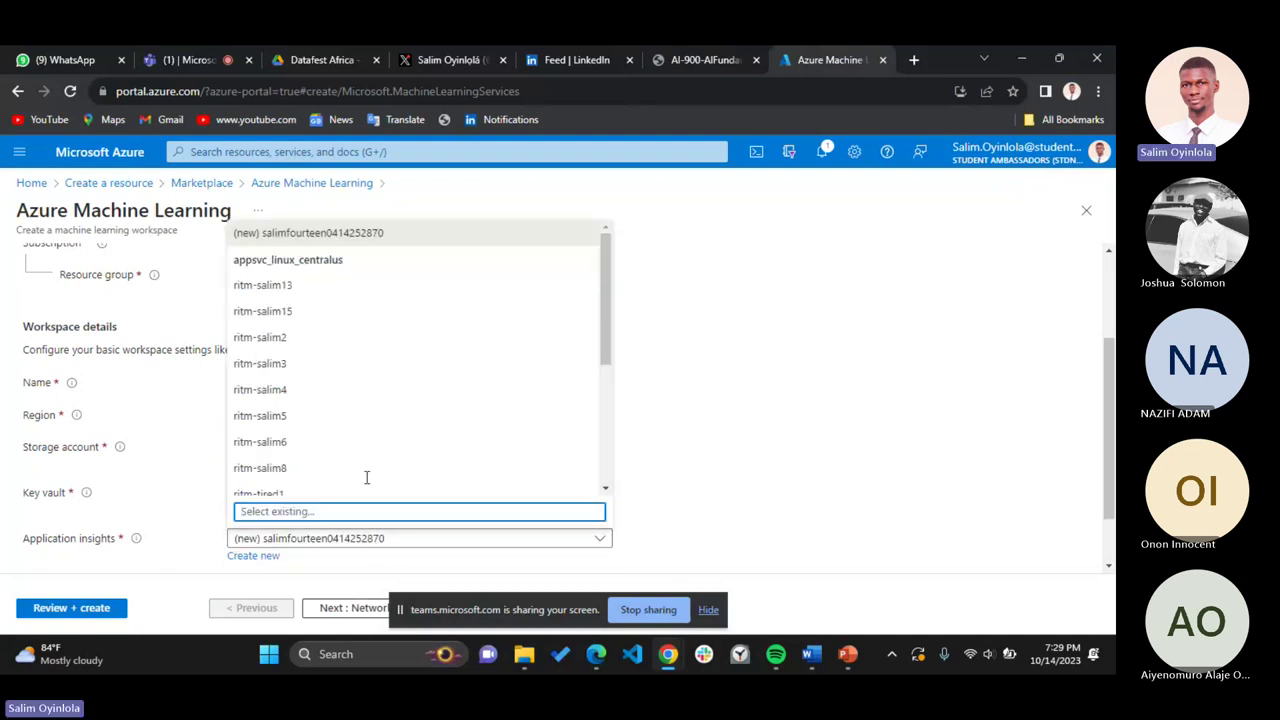
{"action": "left_click", "coordinate": [829, 466]}
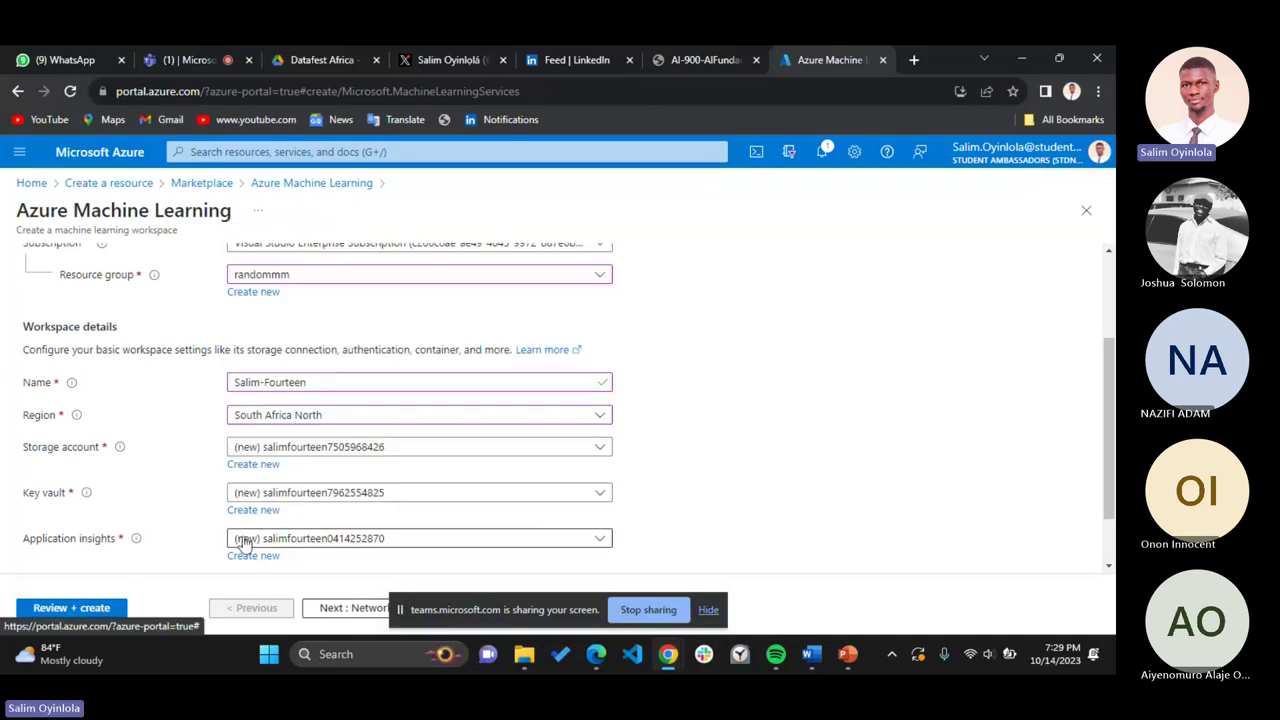
Capture separate screenshots of the default application insights name and the default storage account name
{"action": "key", "text": "super+shift+s"}
{"action": "left_click_drag", "start_coordinate": [224, 533], "coordinate": [390, 548]}
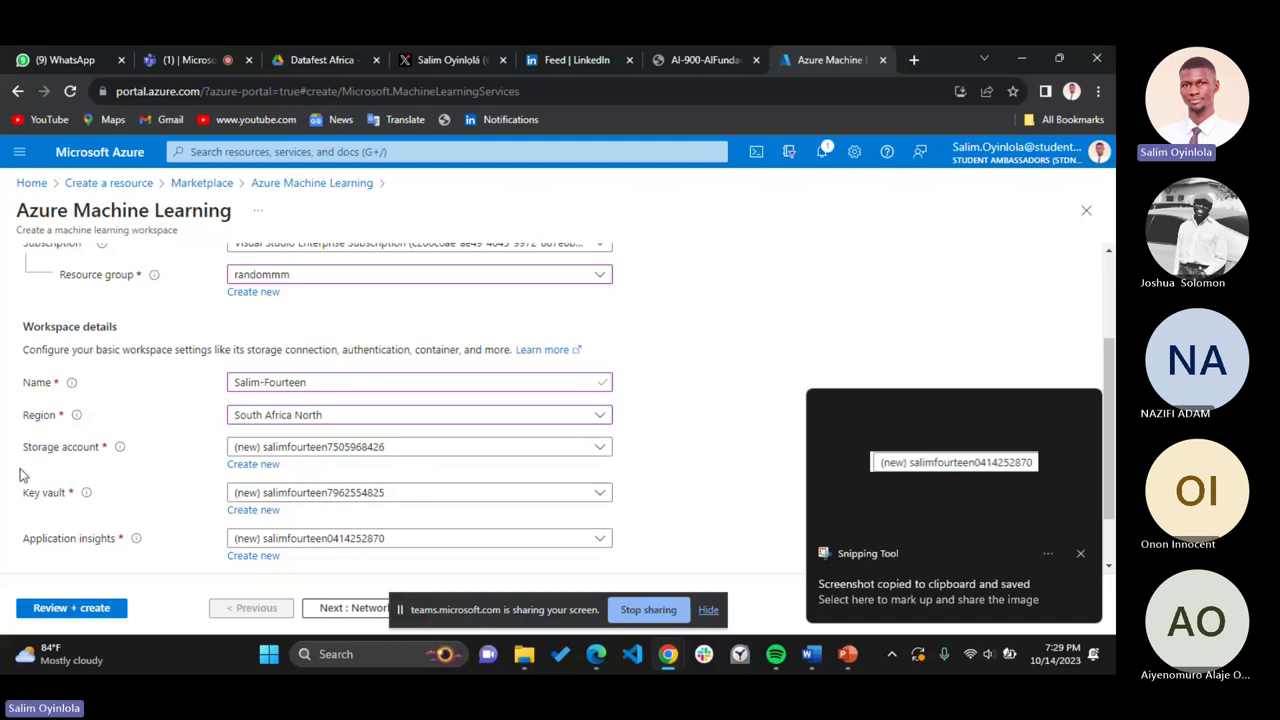
{"action": "key", "text": "super+shift+s"}
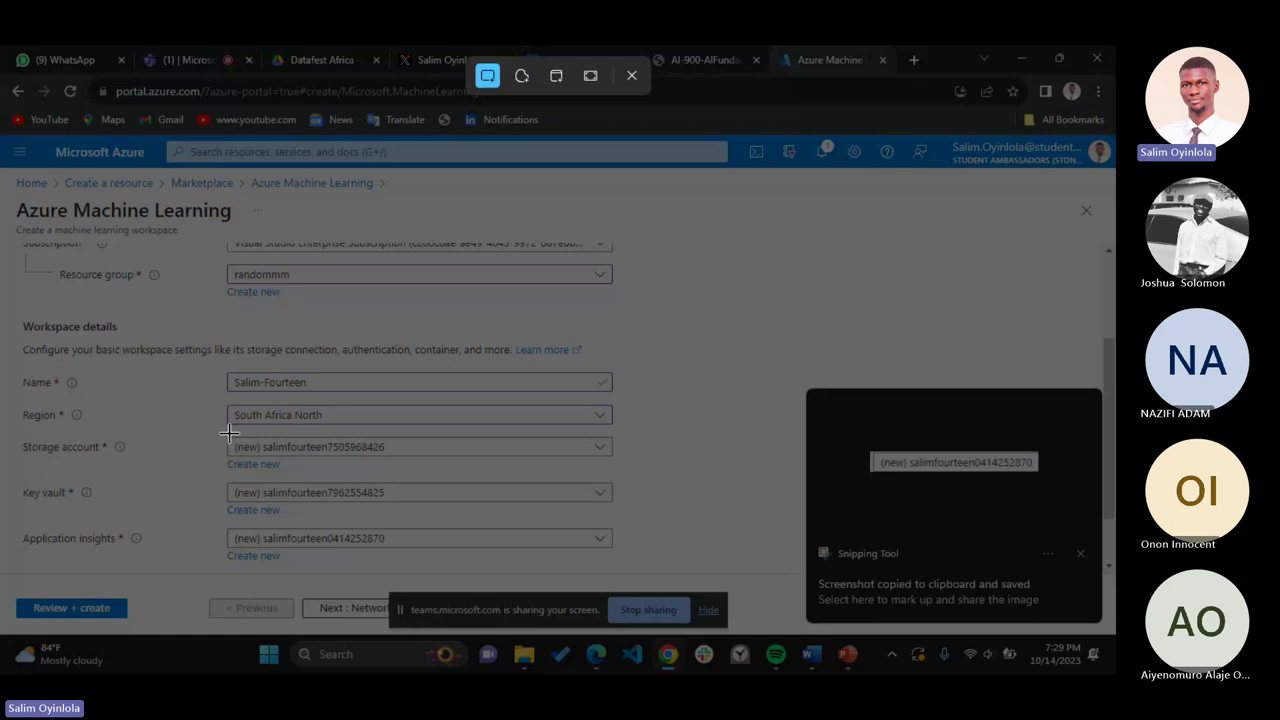
{"action": "left_click_drag", "start_coordinate": [229, 432], "coordinate": [400, 459]}
Consult the guide's creation instructions, then review the workspace settings and create the workspace with container registry None
{"action": "left_click", "coordinate": [733, 52]}
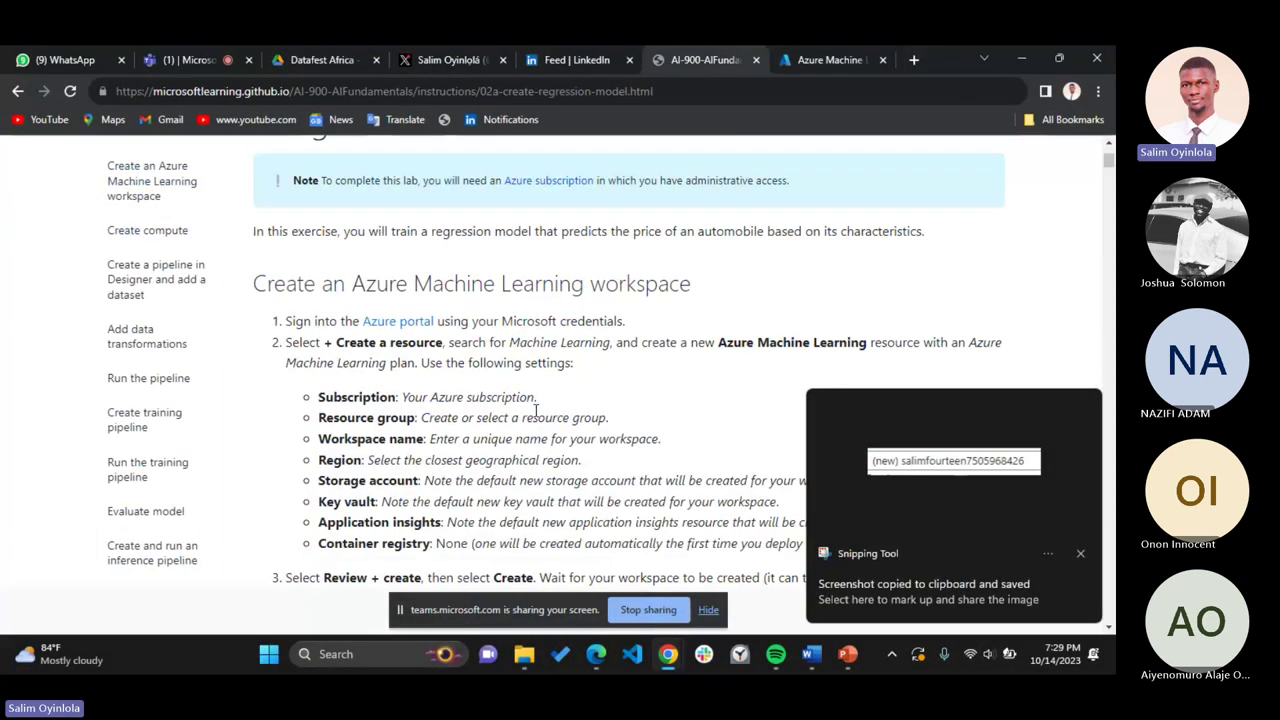
{"action": "scroll", "coordinate": [576, 452], "scroll_direction": "down", "scroll_amount": 1}
{"action": "scroll", "coordinate": [576, 450], "scroll_direction": "down", "scroll_amount": 3}
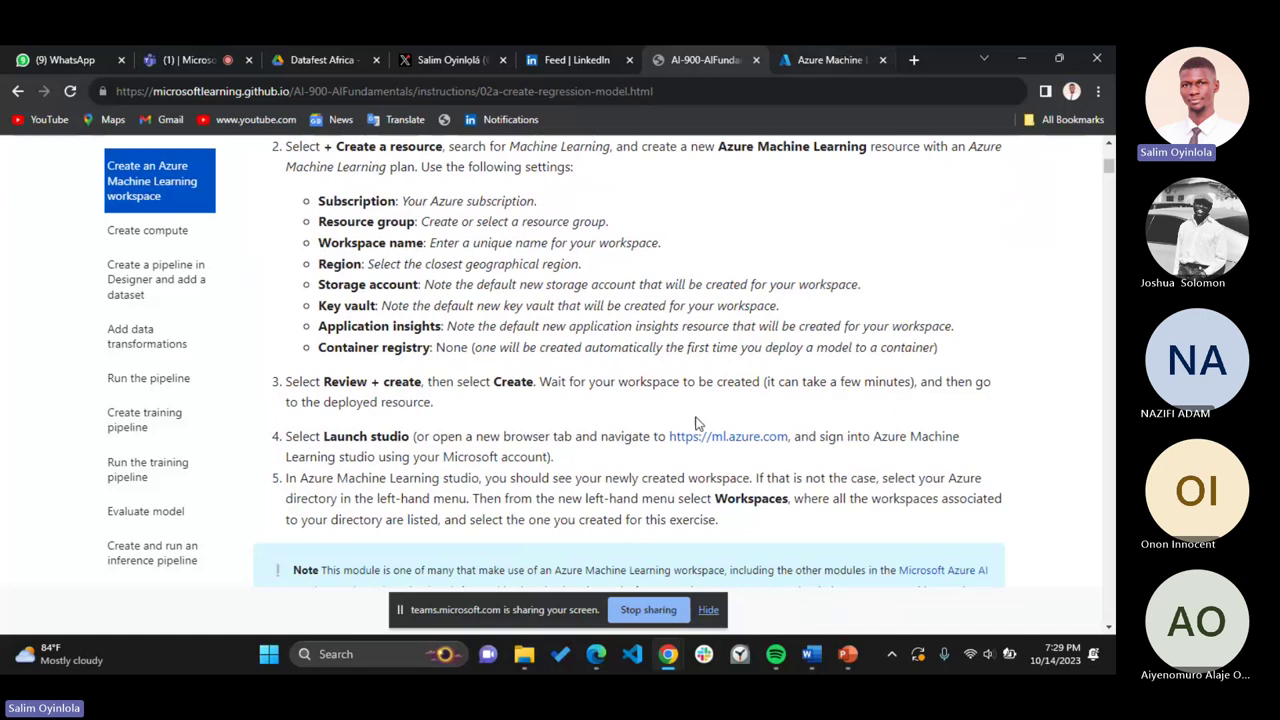
{"action": "left_click", "coordinate": [826, 58]}
{"action": "scroll", "coordinate": [400, 500], "scroll_direction": "down", "scroll_amount": 1}
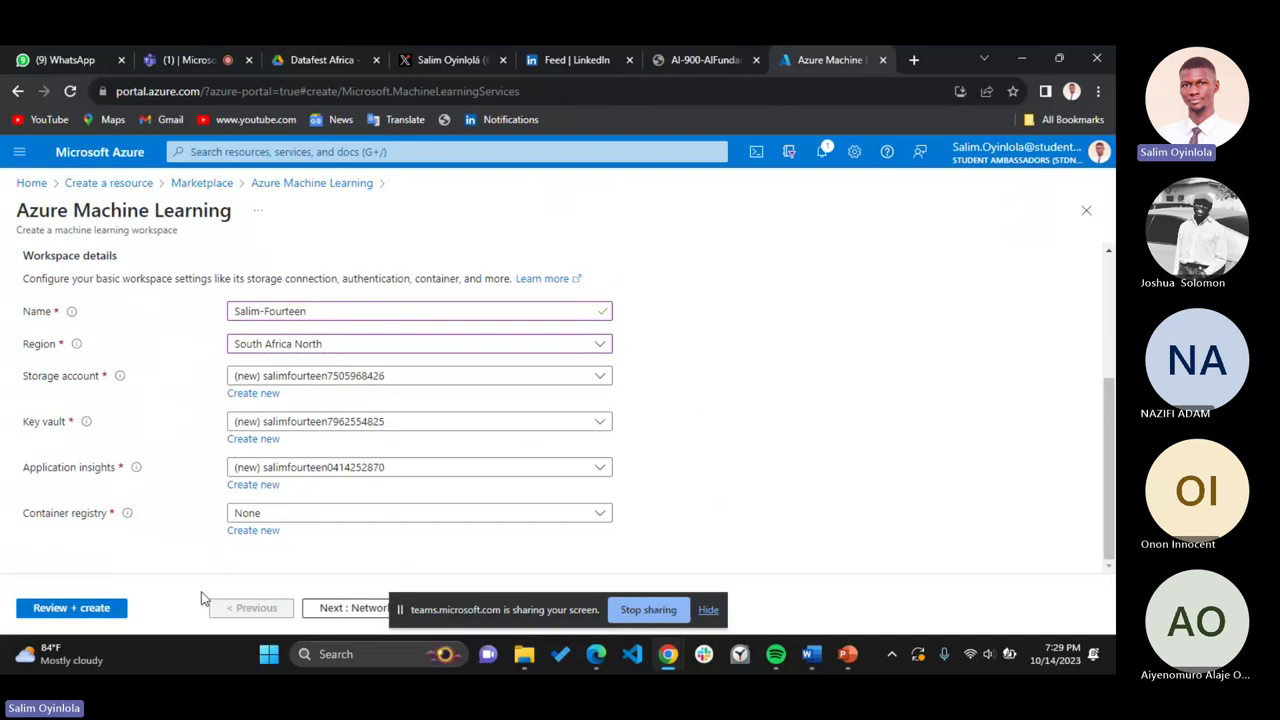
{"action": "left_click", "coordinate": [74, 607]}
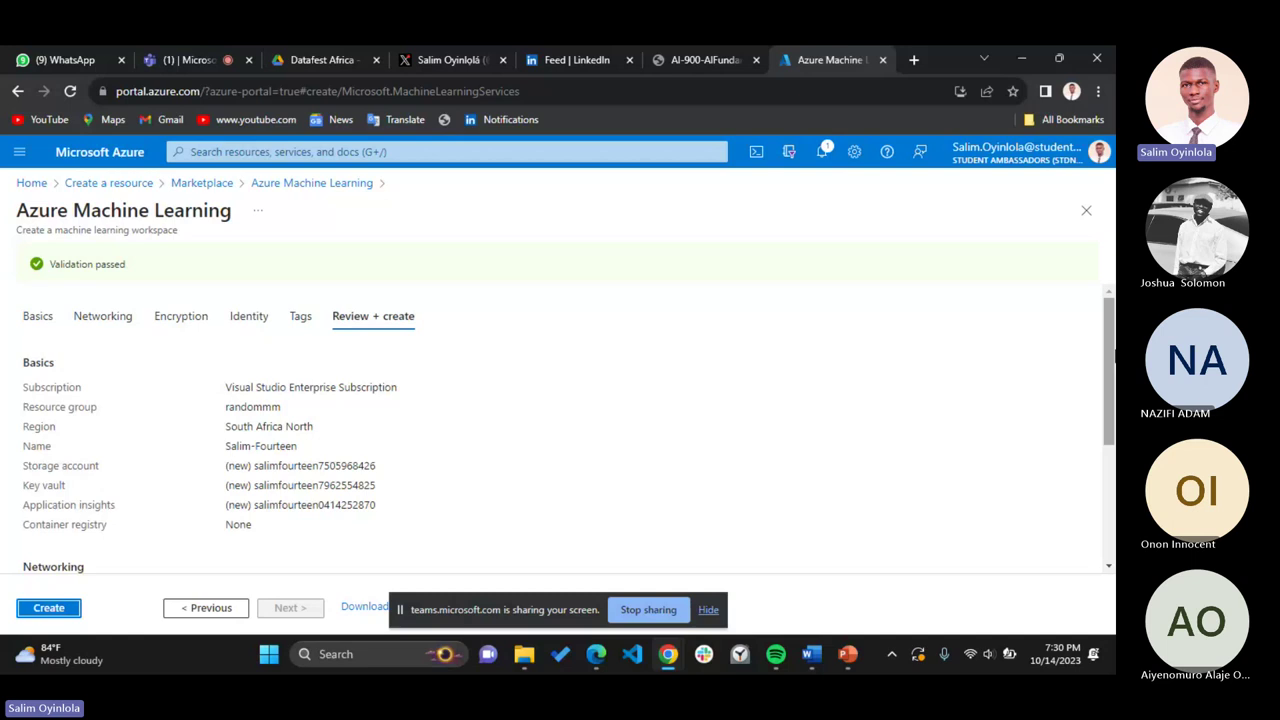
{"action": "left_click", "coordinate": [44, 610]}
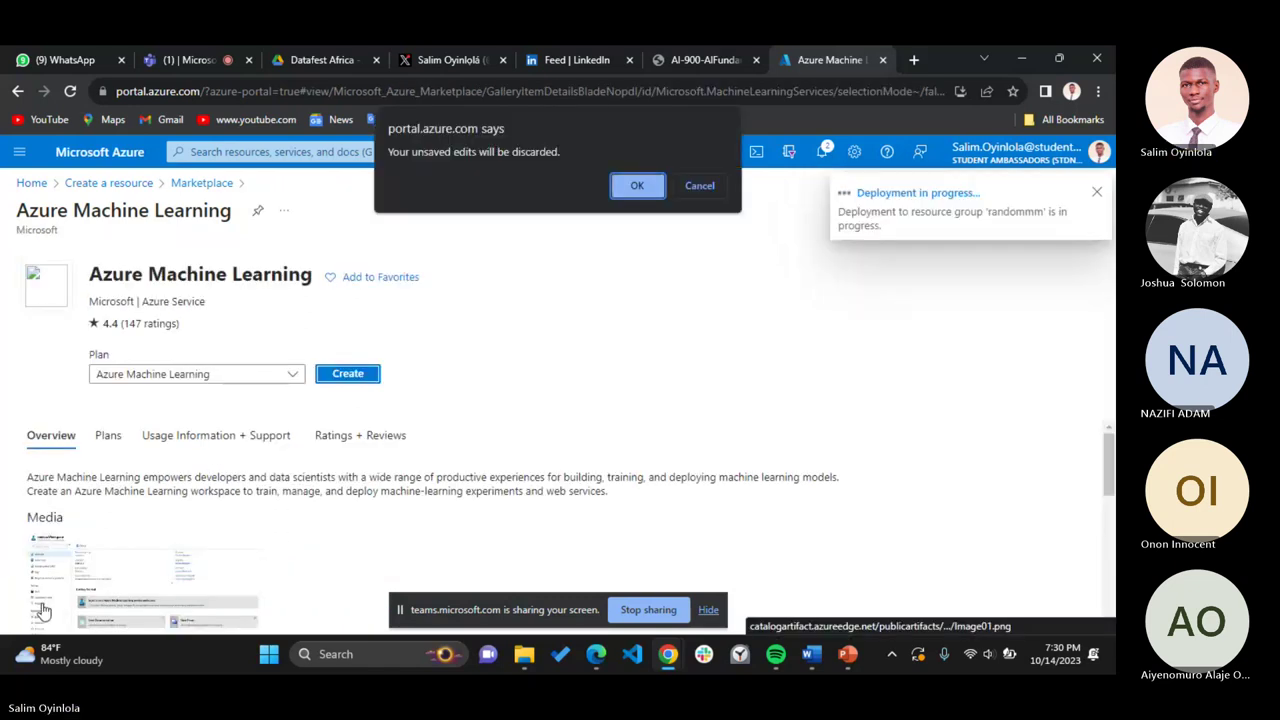
{"action": "left_click", "coordinate": [636, 186]}
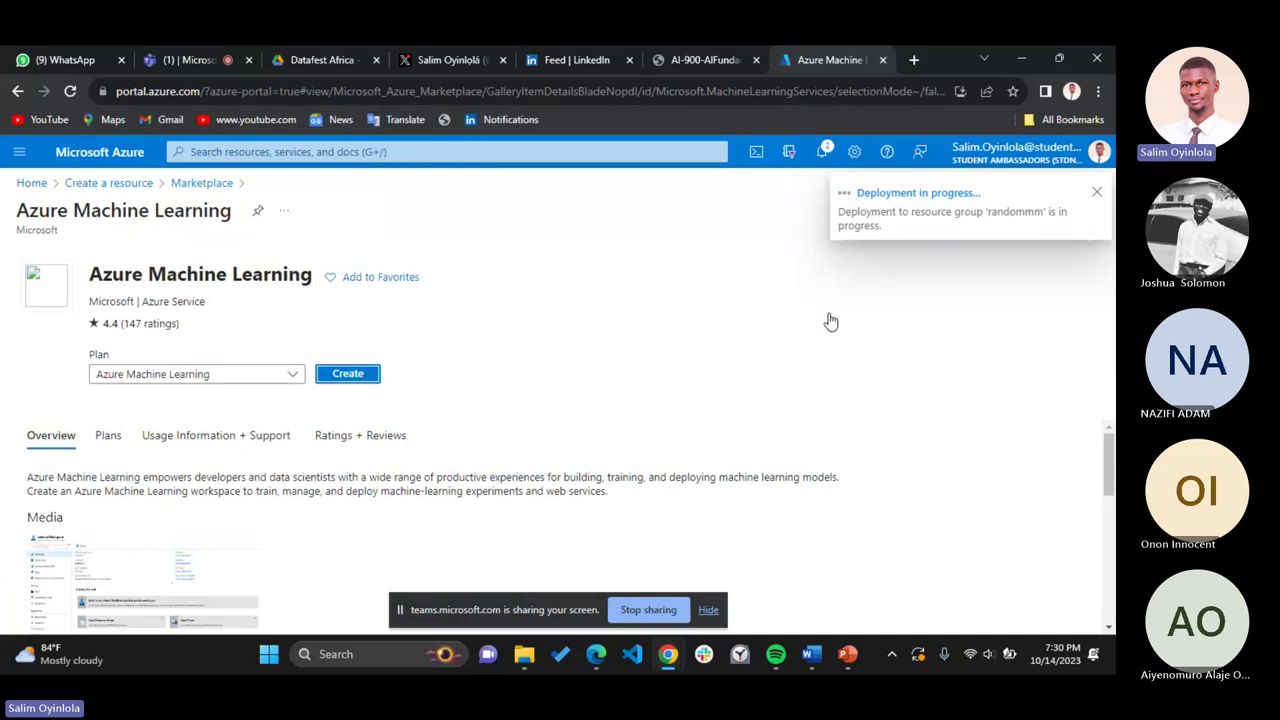
Reread the guide's deployment and Launch studio instructions, check the deployment in the Azure portal and switch to Azure Machine Learning studio
{"action": "key", "text": "ctrl+shift+Tab"}
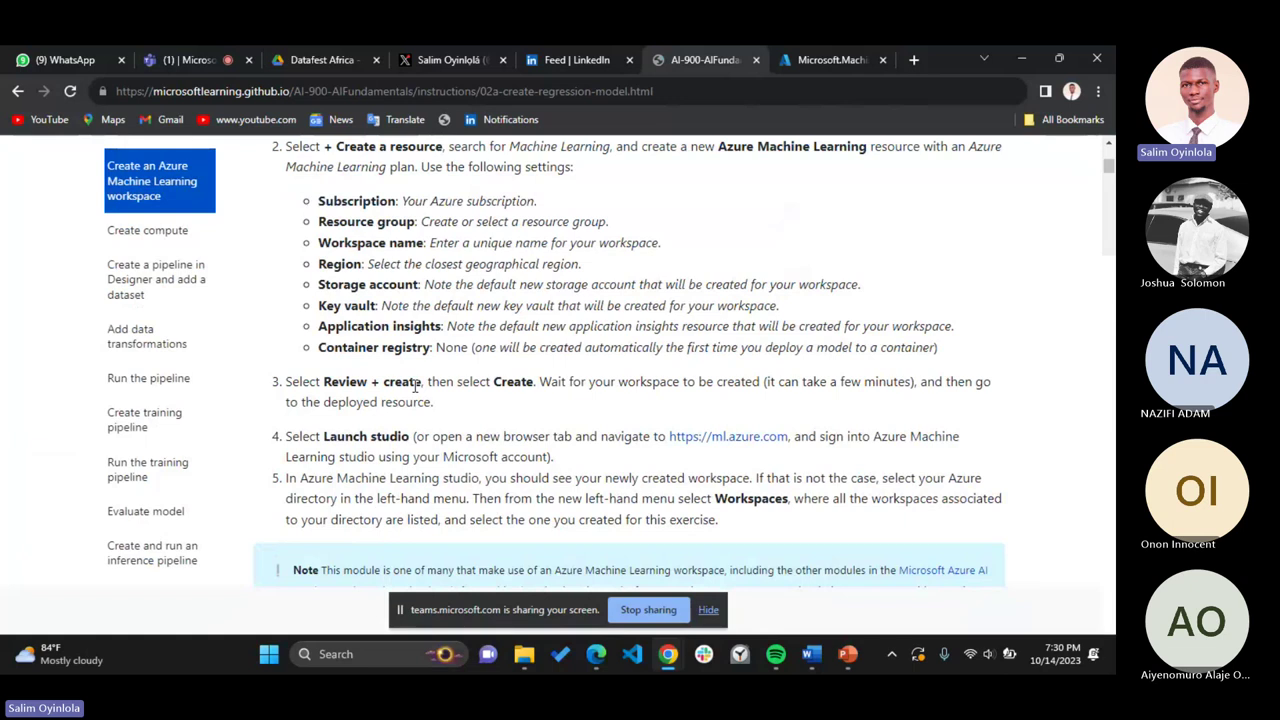
{"action": "key", "text": "ctrl+Tab"}
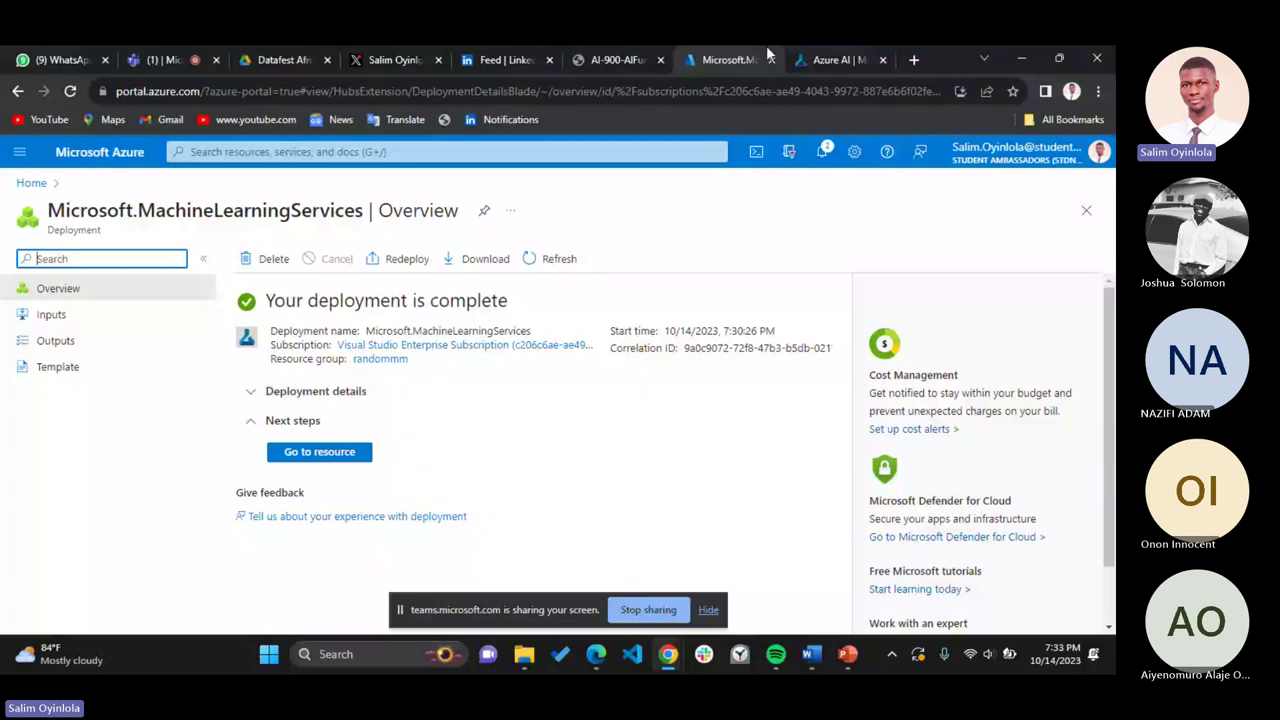
{"action": "left_click", "coordinate": [830, 60]}
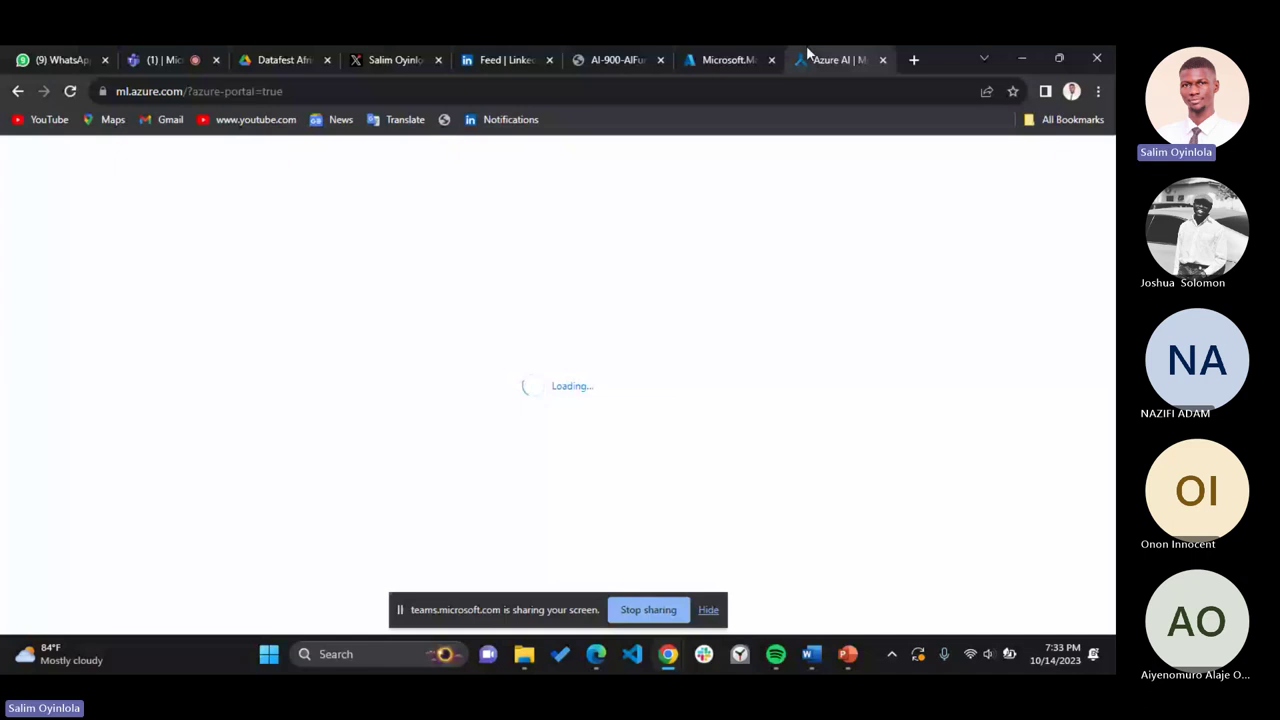
Read the guide's Create compute section and open the new workspace's Compute page in Azure Machine Learning studio
{"action": "left_click", "coordinate": [615, 60]}
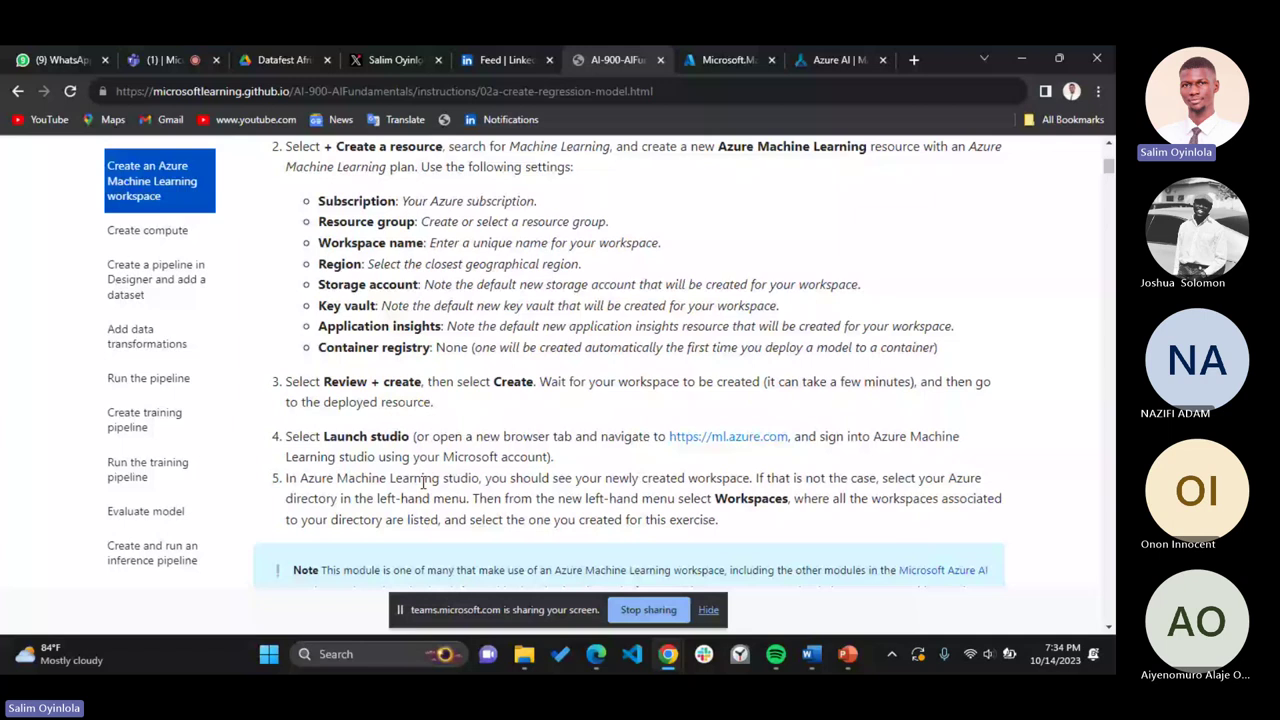
{"action": "scroll", "coordinate": [447, 333], "scroll_direction": "down", "scroll_amount": 5}
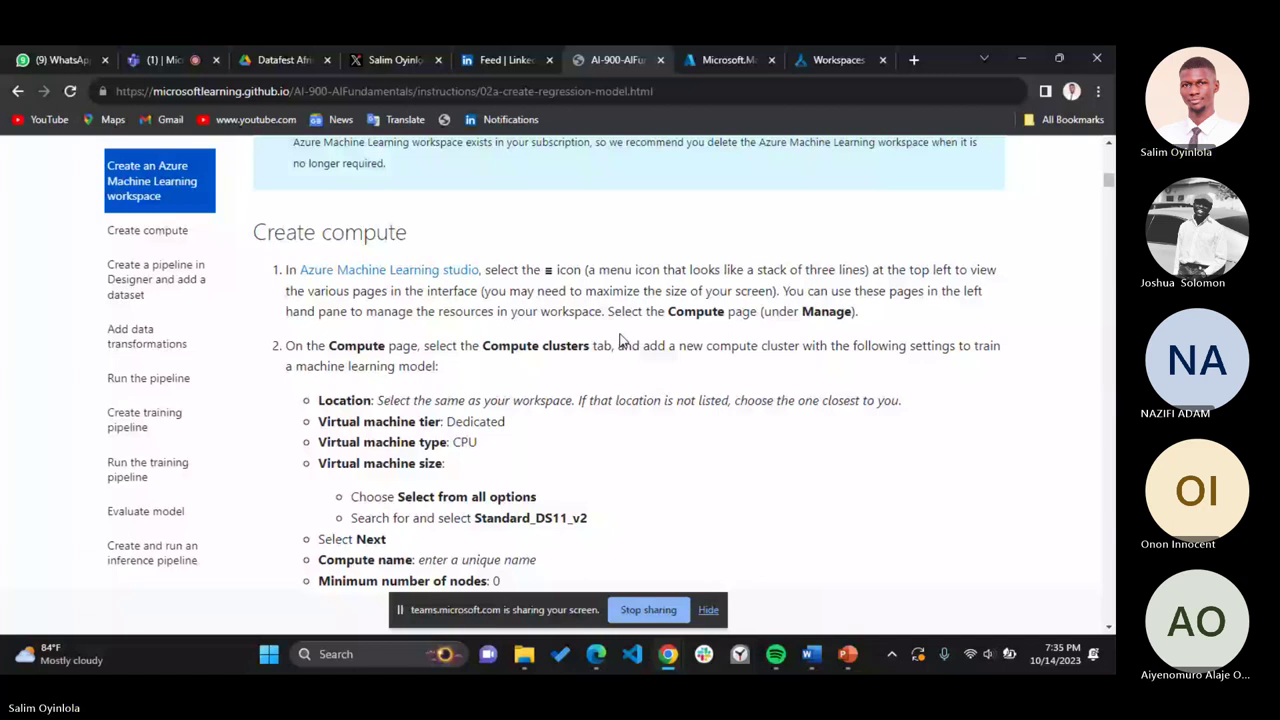
{"action": "left_click", "coordinate": [838, 60]}
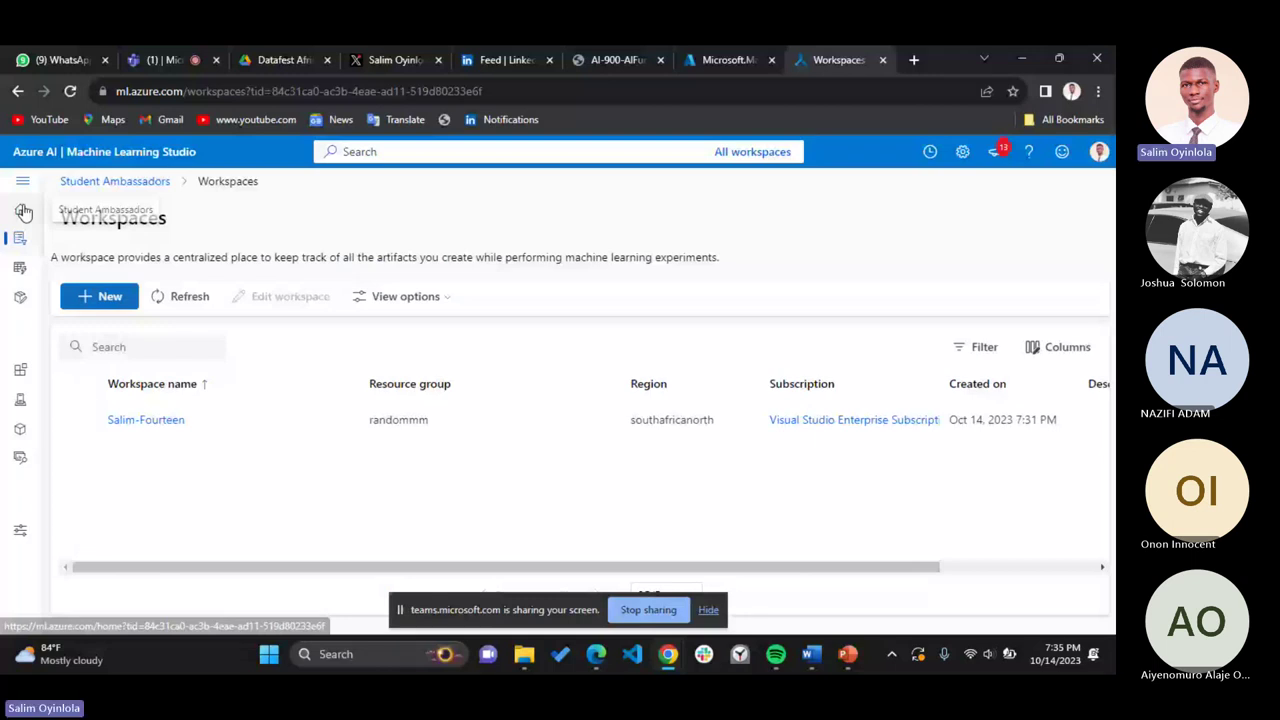
{"action": "key", "text": "ctrl+shift+Tab"}
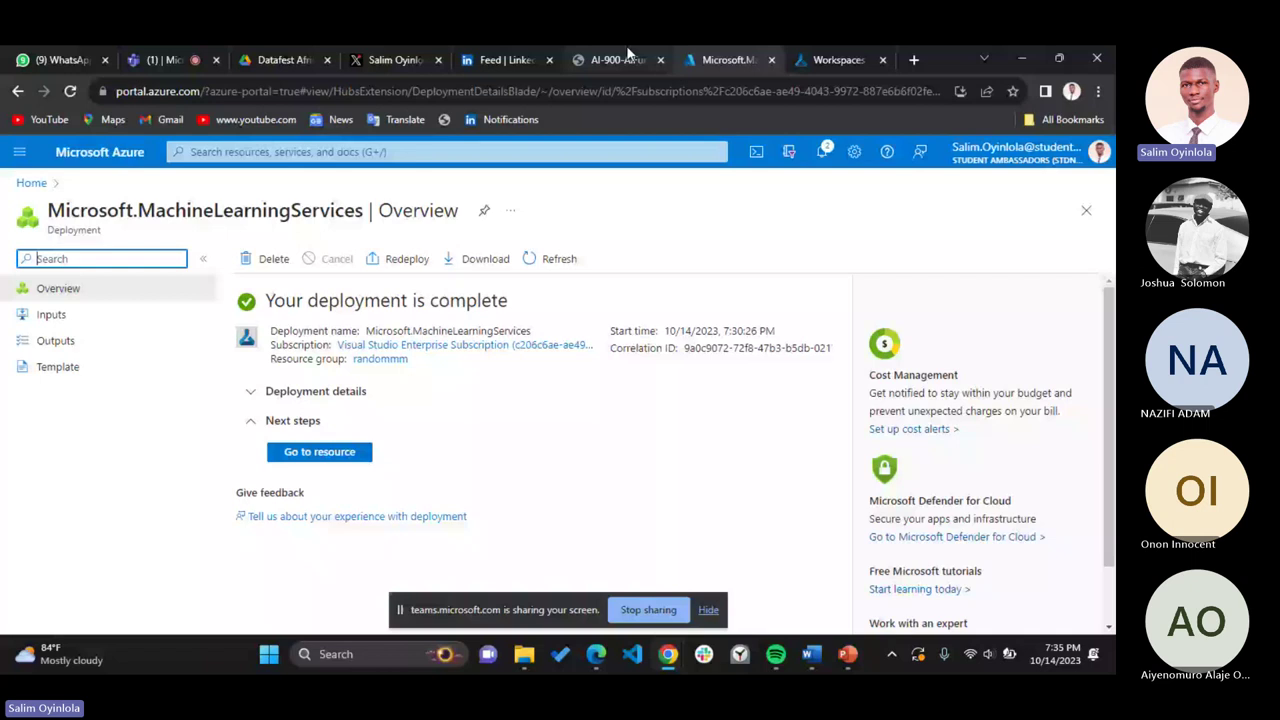
{"action": "left_click", "coordinate": [628, 55]}
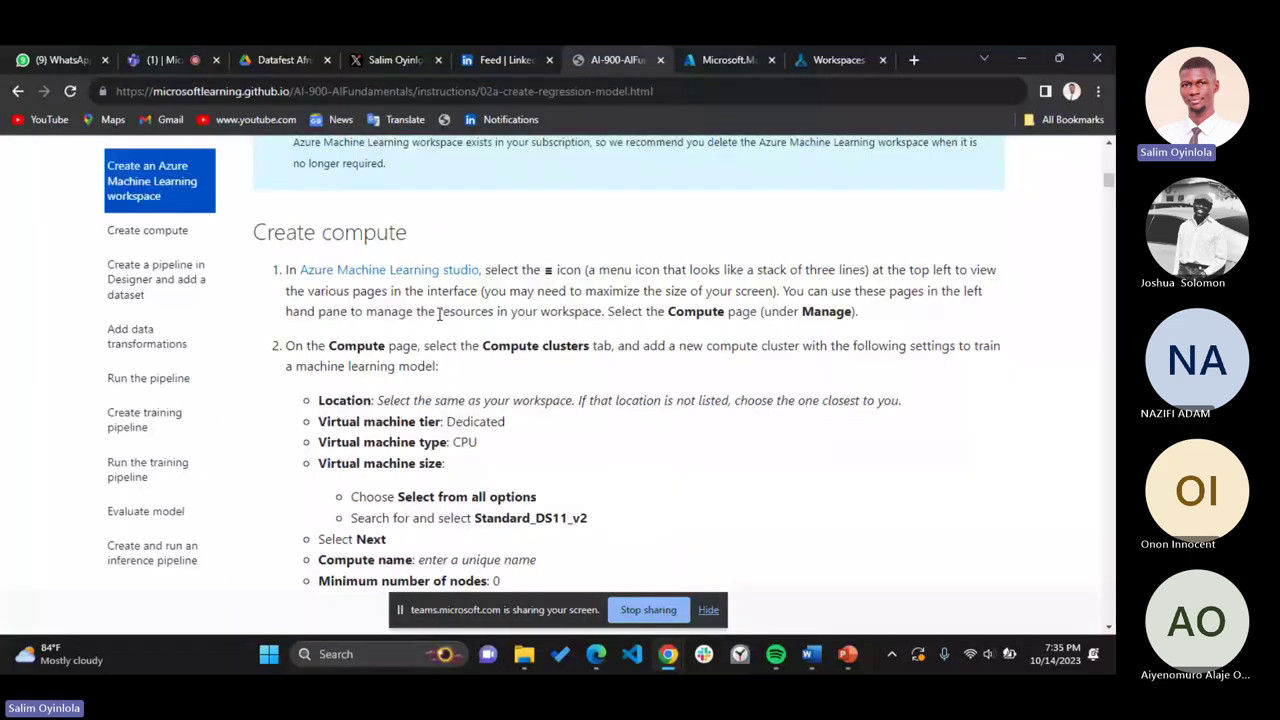
{"action": "left_click", "coordinate": [860, 60]}
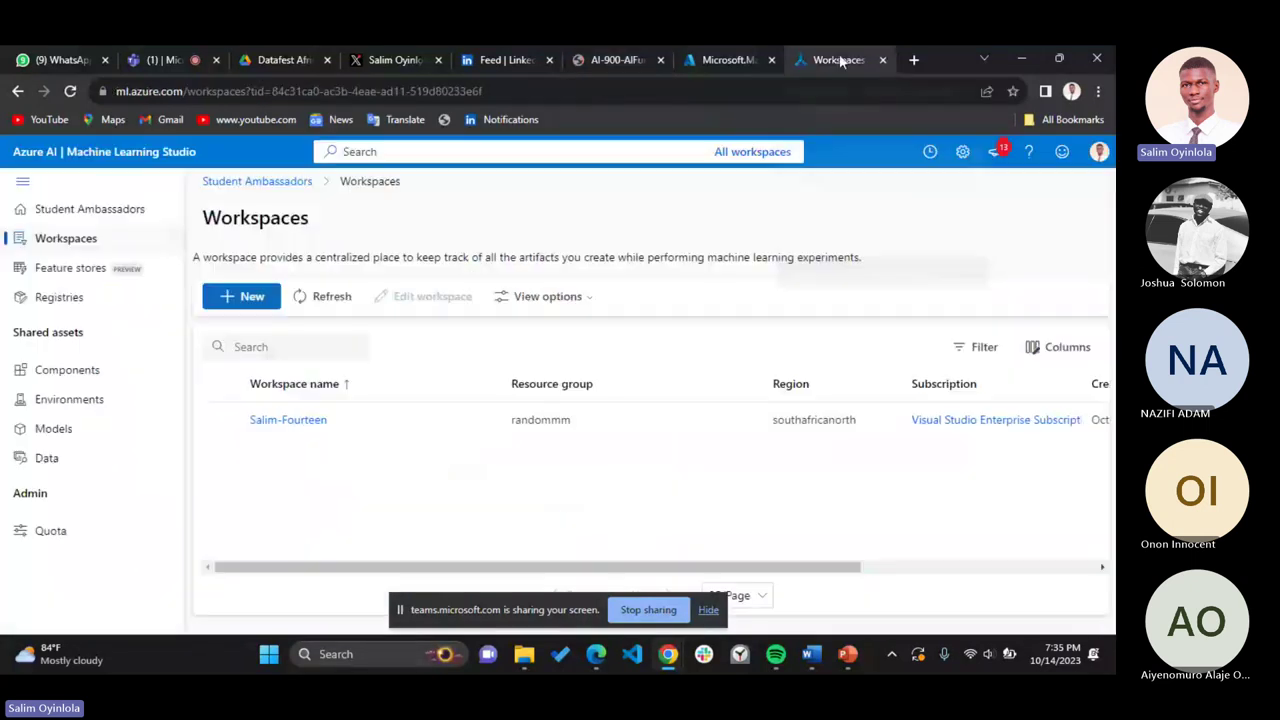
{"action": "left_click", "coordinate": [306, 418]}
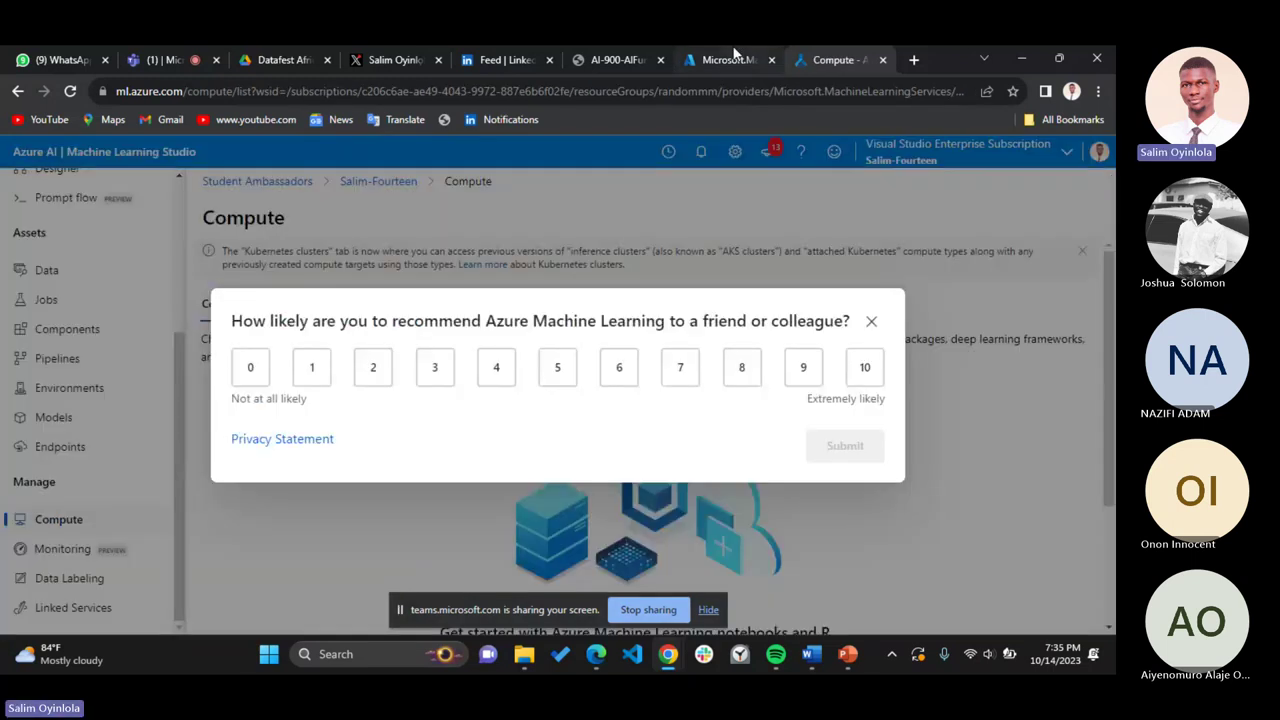
Recheck the guide's Create compute section, return to the studio's Compute page and dismiss the recommendation survey
{"action": "left_click", "coordinate": [728, 60]}
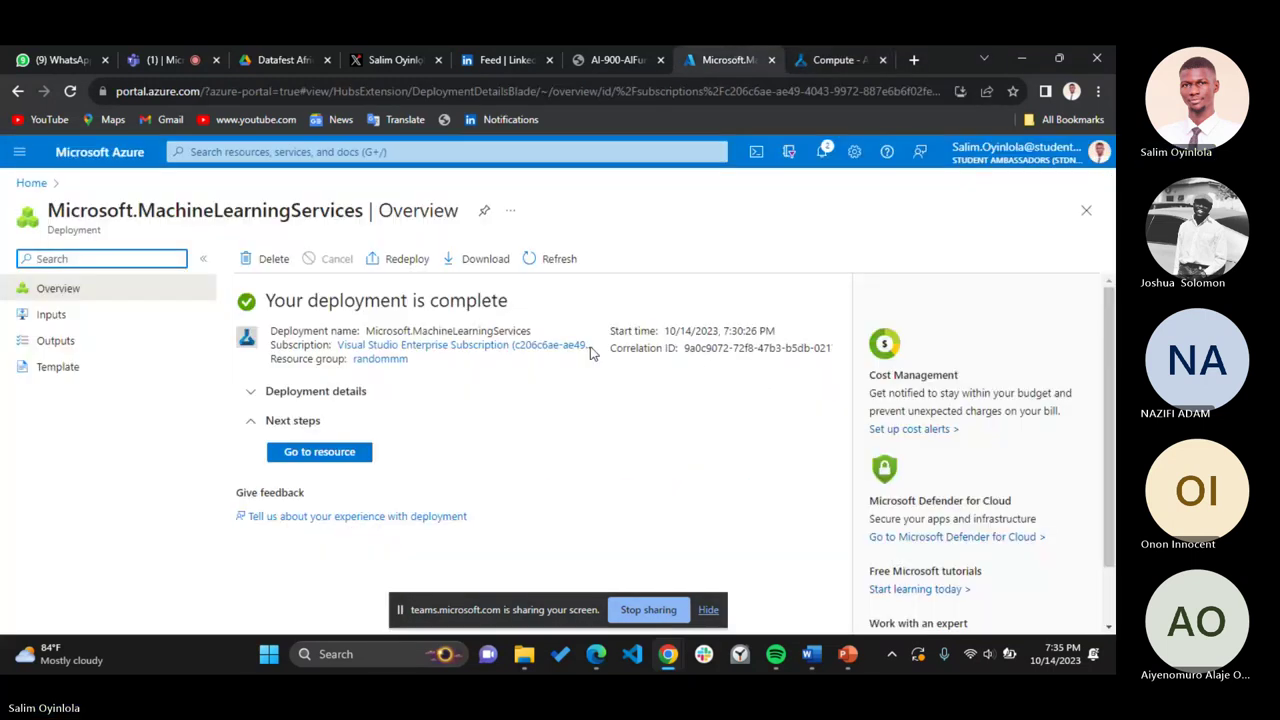
{"action": "left_click", "coordinate": [646, 47]}
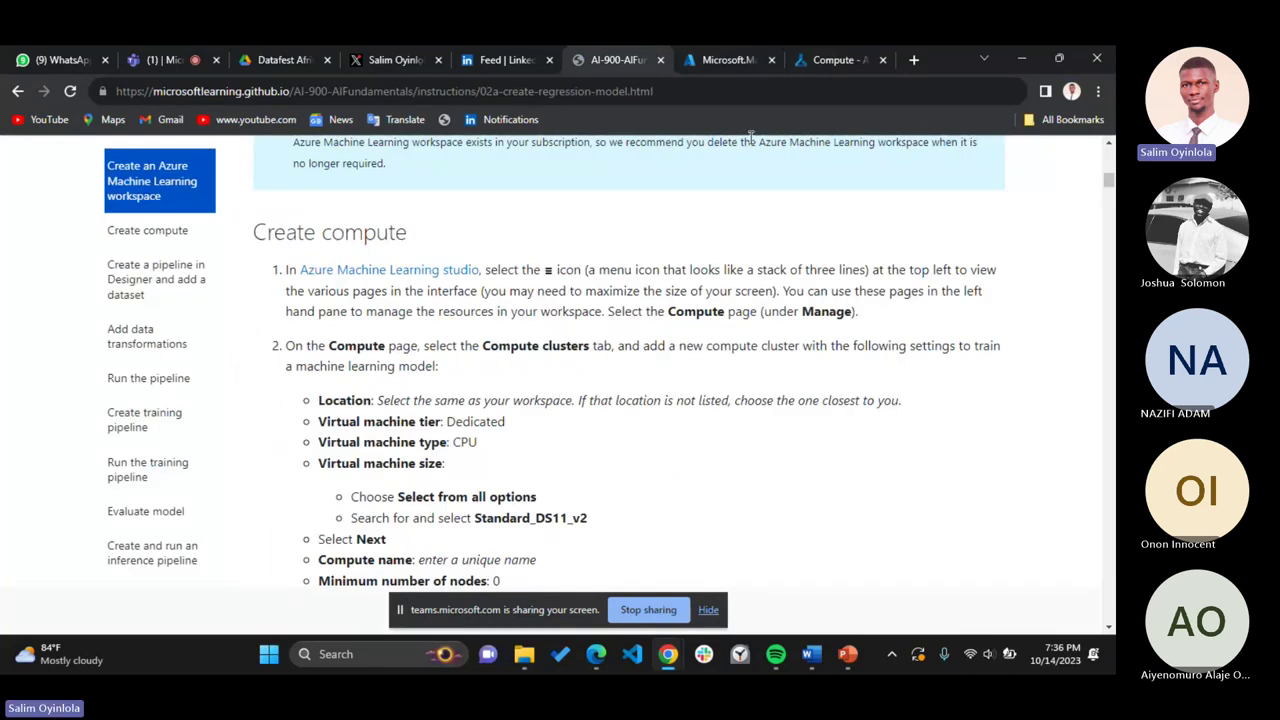
{"action": "left_click", "coordinate": [804, 47]}
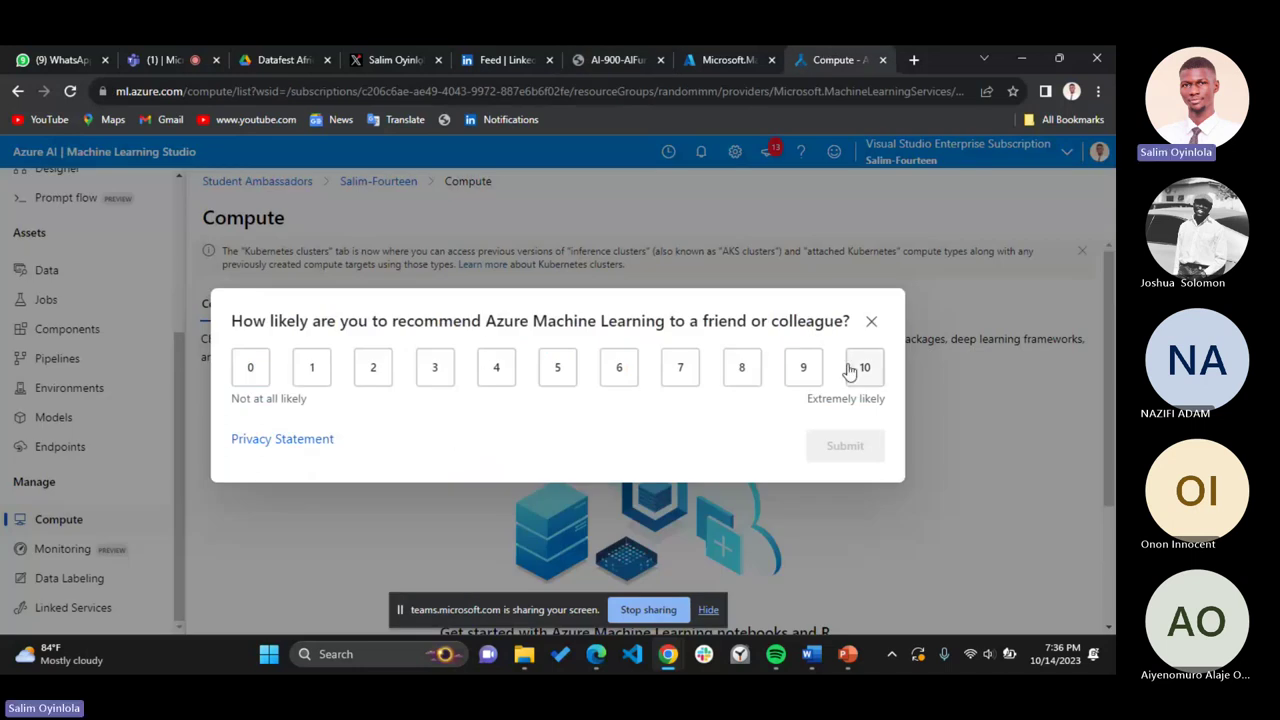
{"action": "left_click", "coordinate": [797, 372]}
{"action": "left_click", "coordinate": [823, 451]}
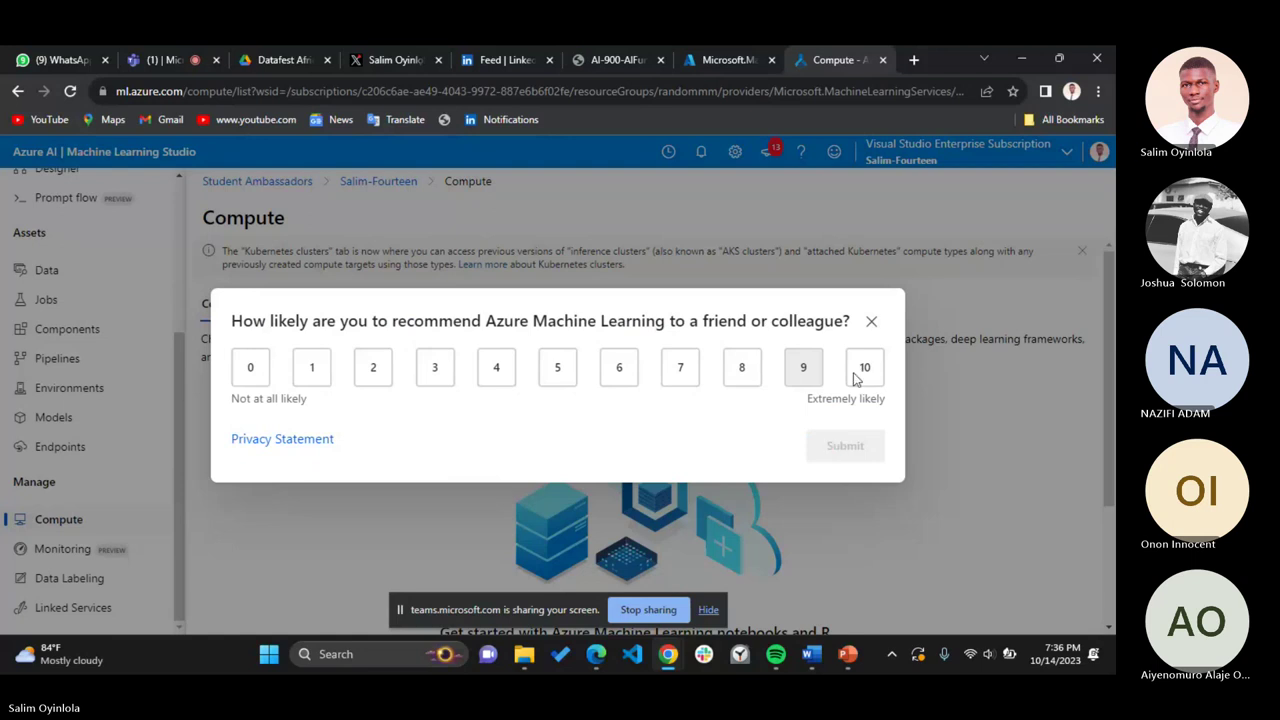
{"action": "left_click", "coordinate": [871, 321]}
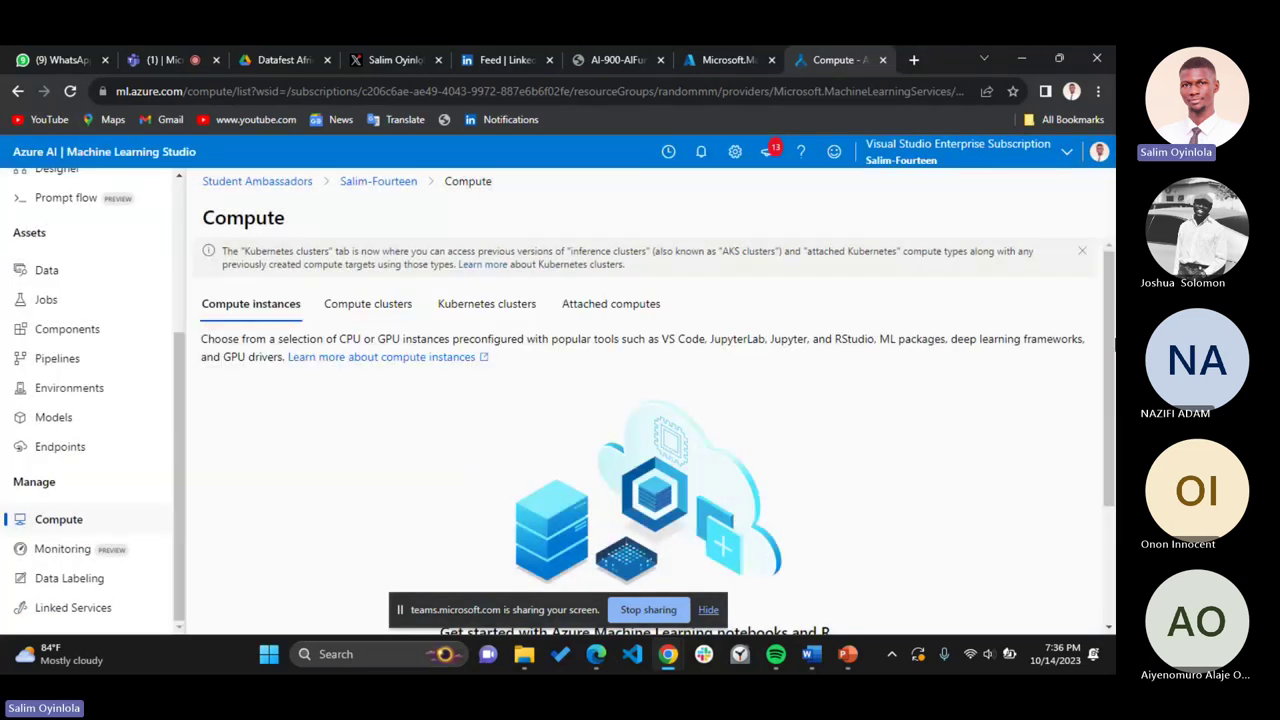
{"action": "scroll", "coordinate": [866, 423], "scroll_direction": "down", "scroll_amount": 2}
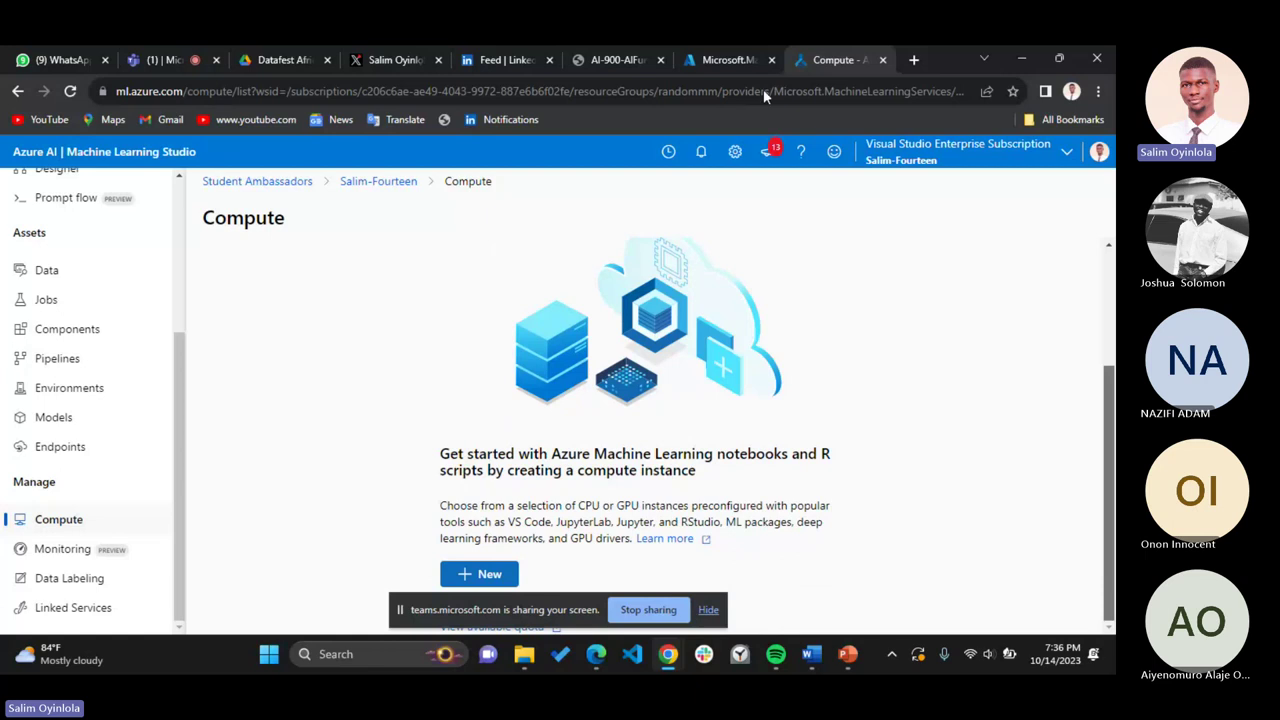
Check the deployment in the Azure portal, reread the guide's Create compute section and return to the studio's Compute page
{"action": "left_click", "coordinate": [727, 56]}
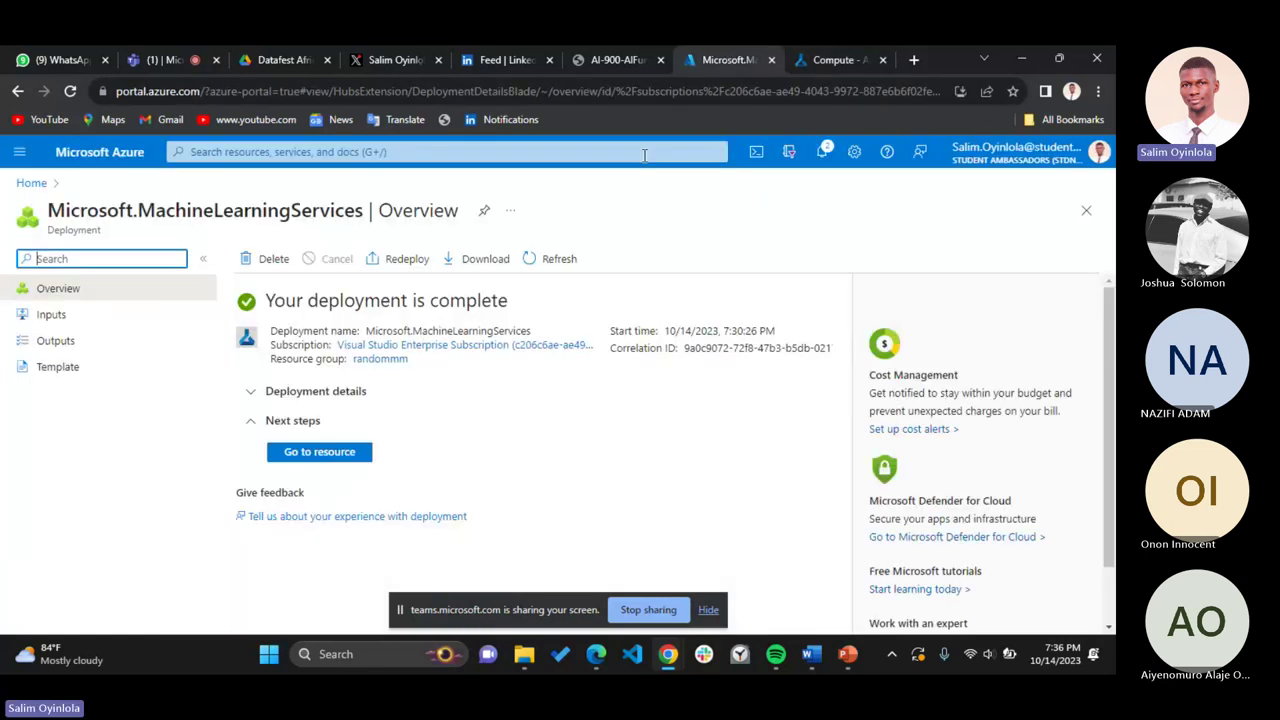
{"action": "left_click", "coordinate": [620, 56]}
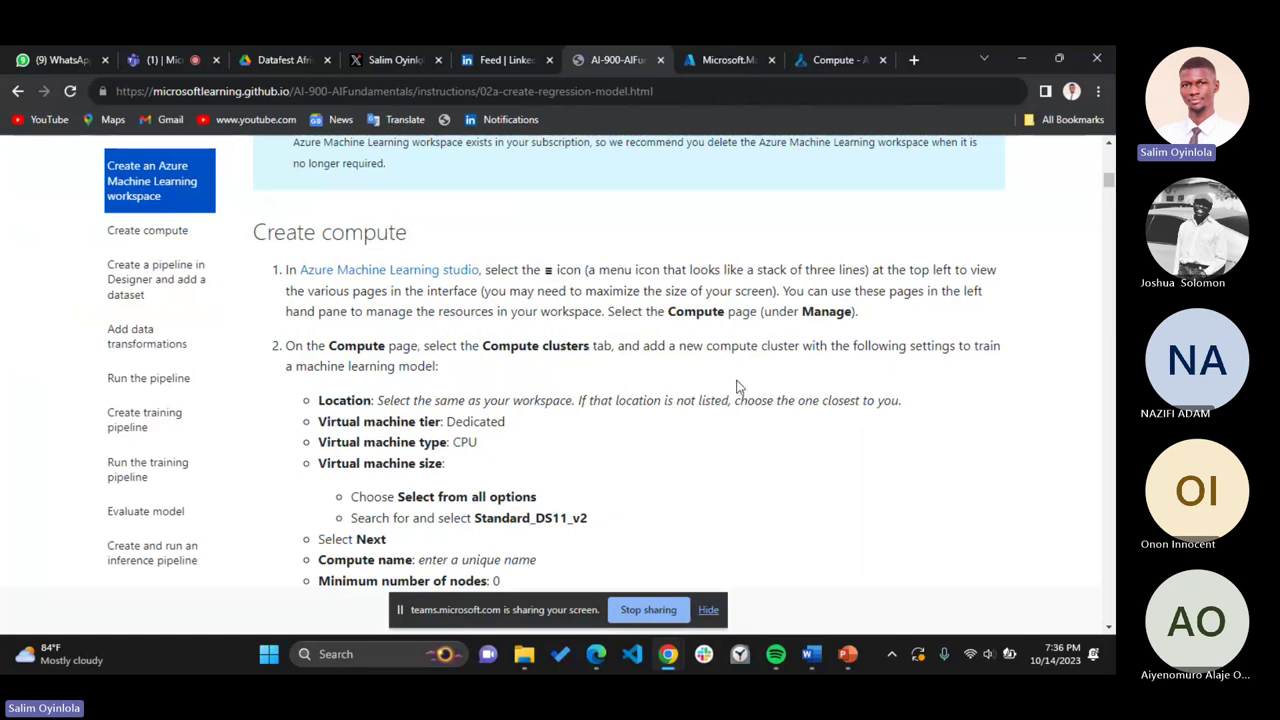
{"action": "left_click", "coordinate": [830, 59]}
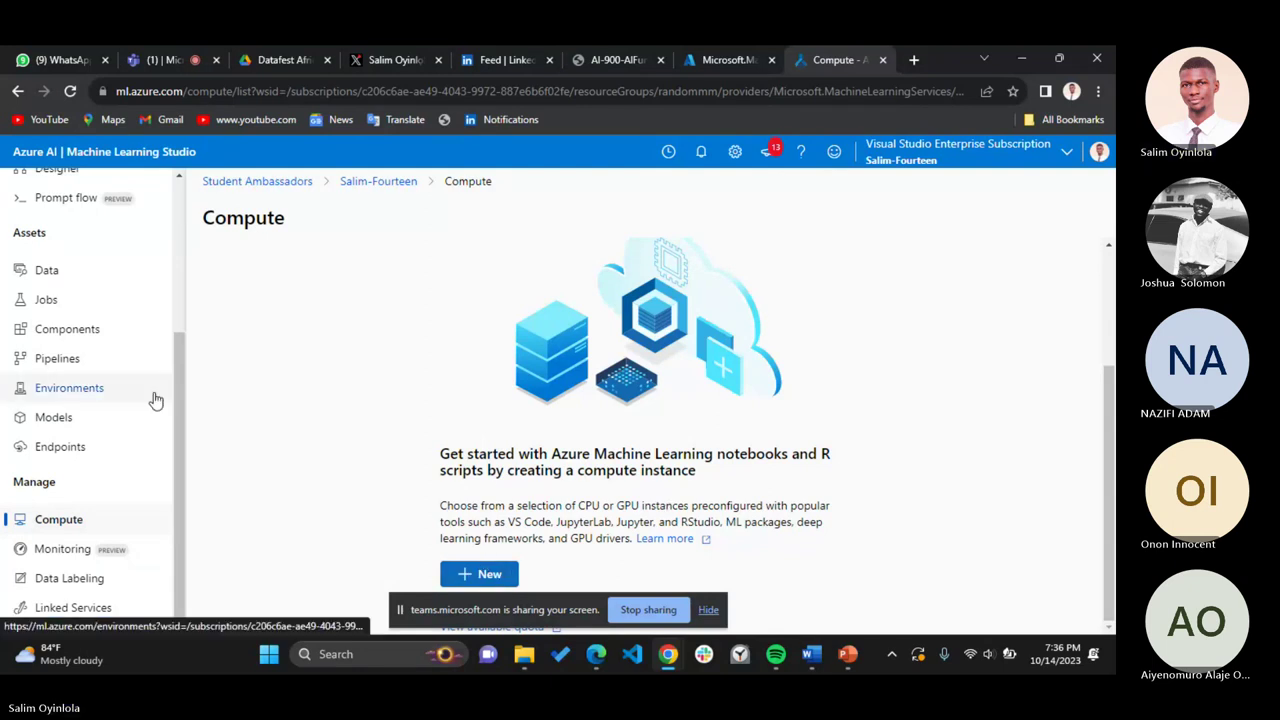
{"action": "left_click_drag", "start_coordinate": [178, 396], "coordinate": [182, 205]}
{"action": "scroll", "coordinate": [171, 286], "scroll_direction": "down", "scroll_amount": 3}
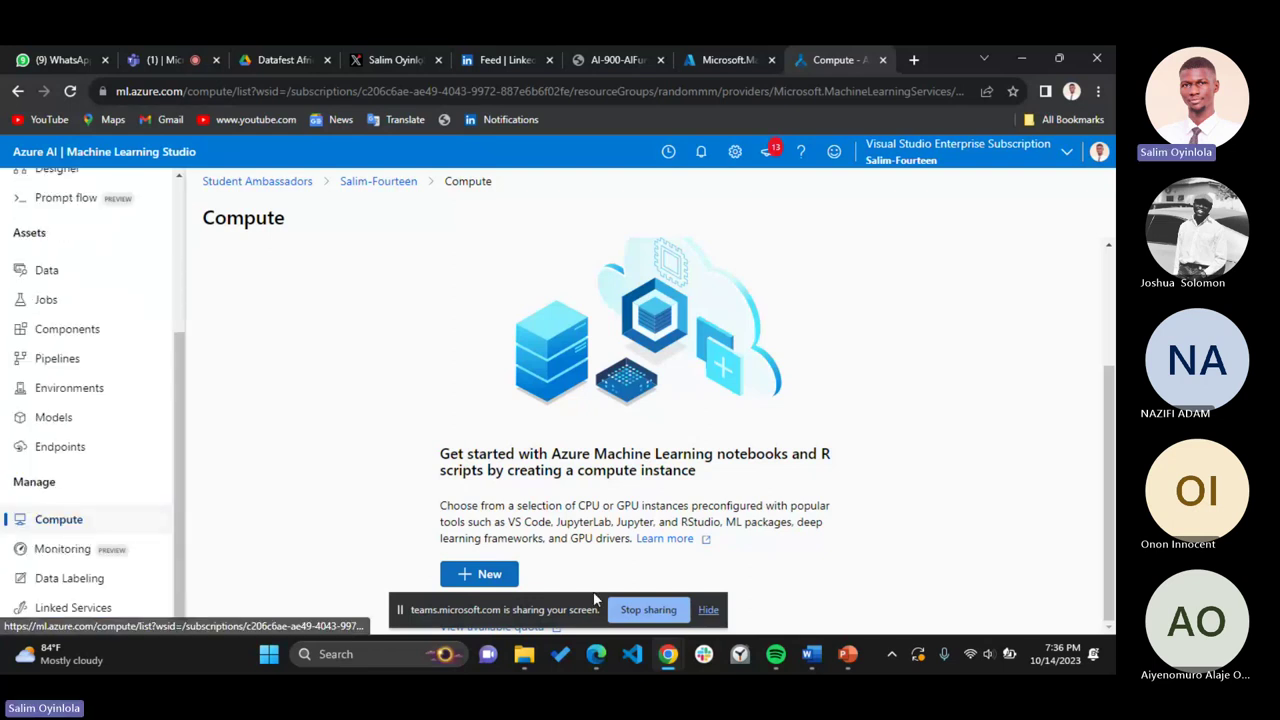
{"action": "left_click", "coordinate": [476, 574]}
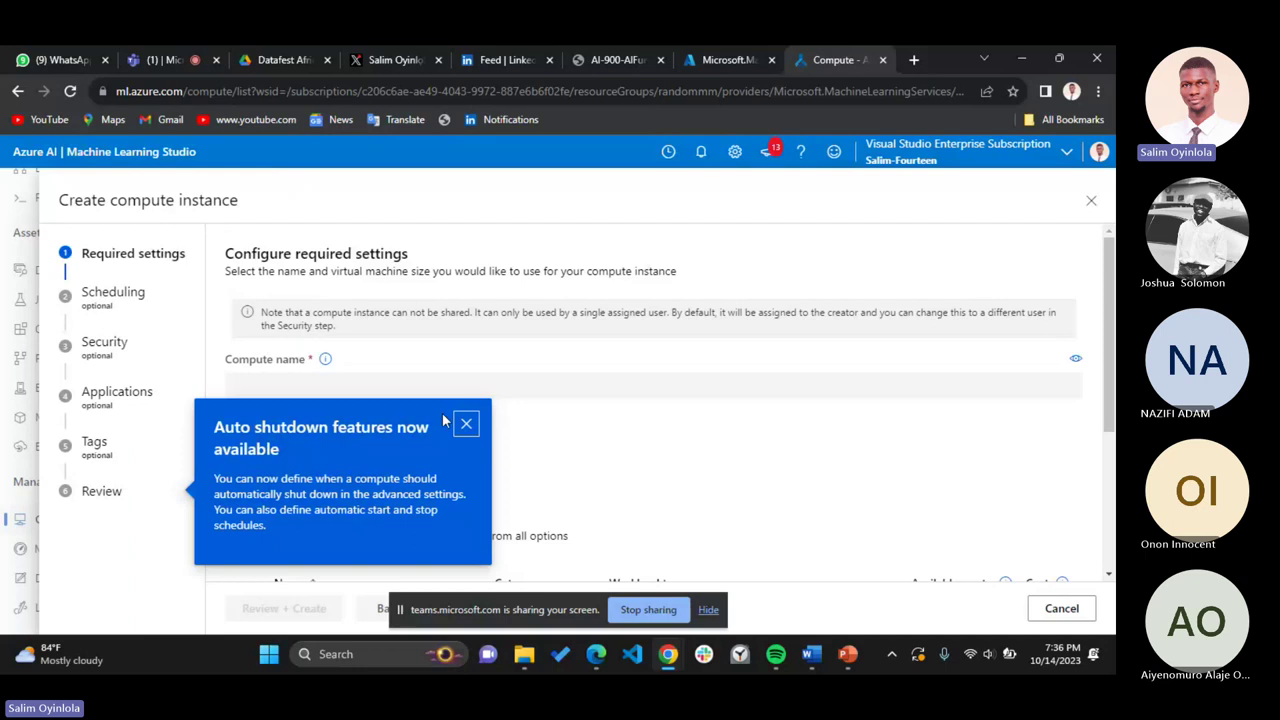
{"action": "left_click", "coordinate": [466, 424]}
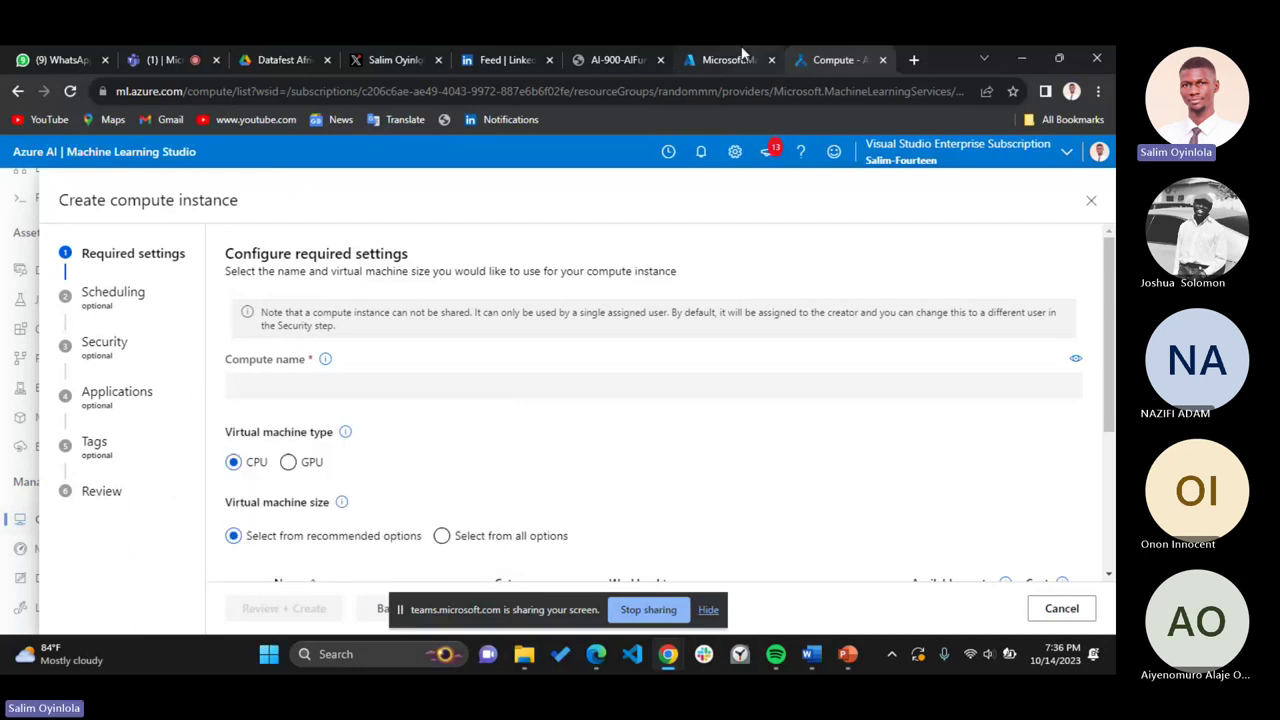
{"action": "left_click", "coordinate": [633, 52]}
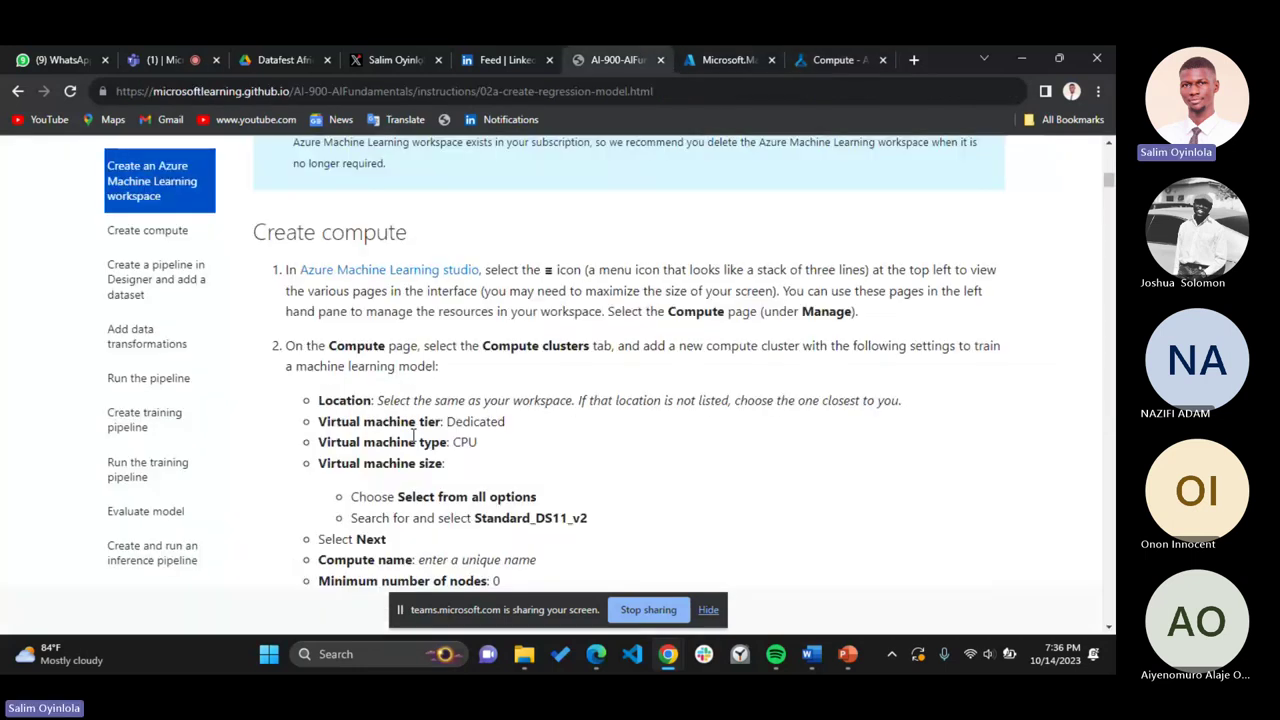
{"action": "left_click", "coordinate": [836, 52]}
{"action": "scroll", "coordinate": [920, 414], "scroll_direction": "down", "scroll_amount": 1}
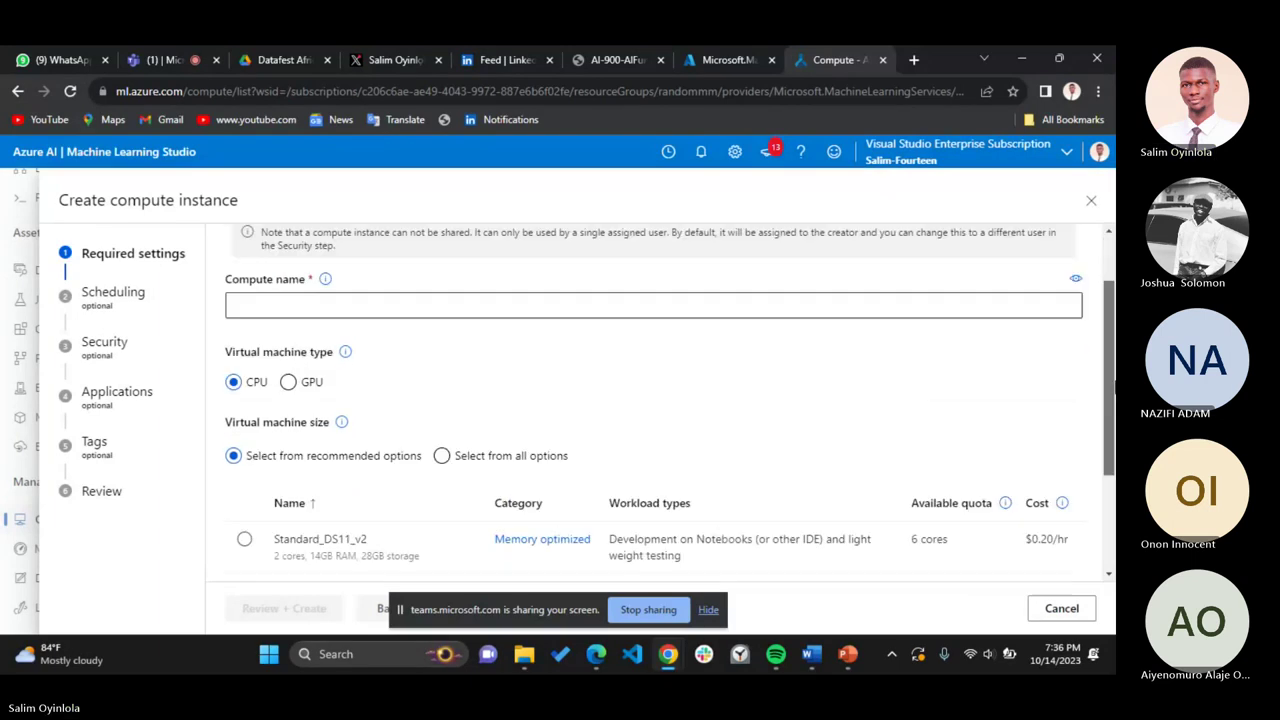
{"action": "scroll", "coordinate": [920, 414], "scroll_direction": "down", "scroll_amount": 2}
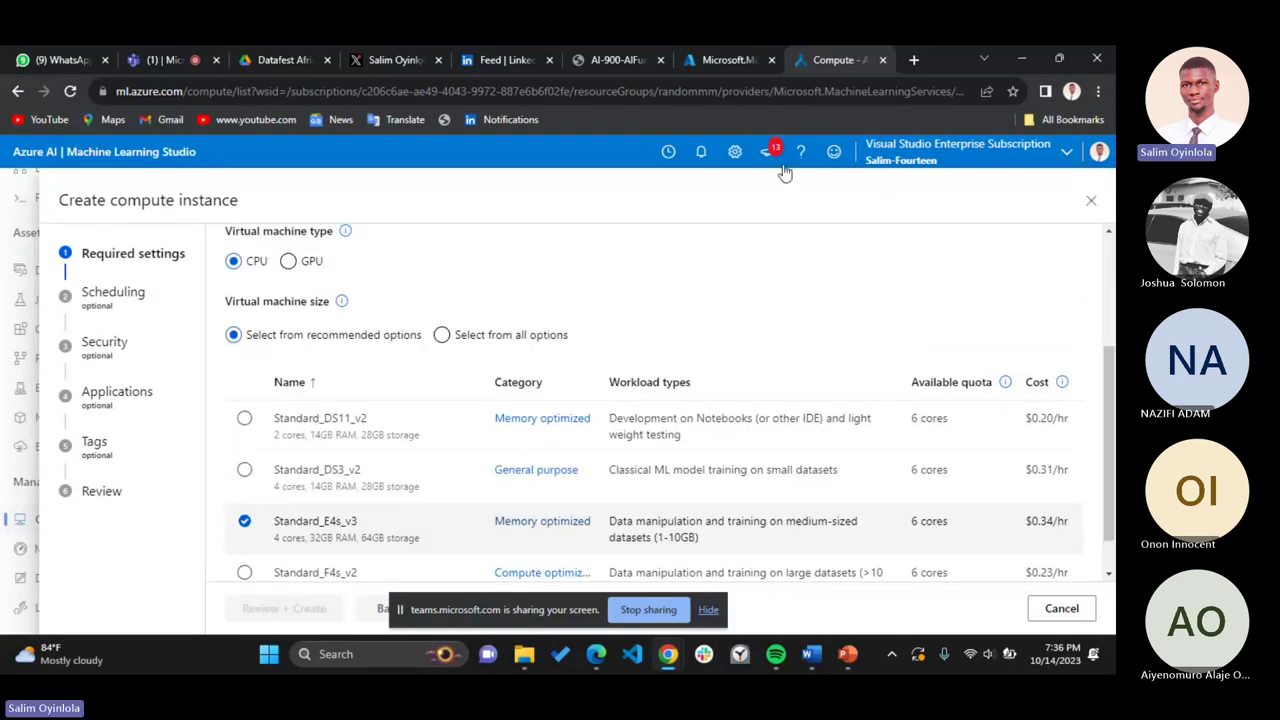
{"action": "left_click_drag", "start_coordinate": [615, 60], "coordinate": [728, 60]}
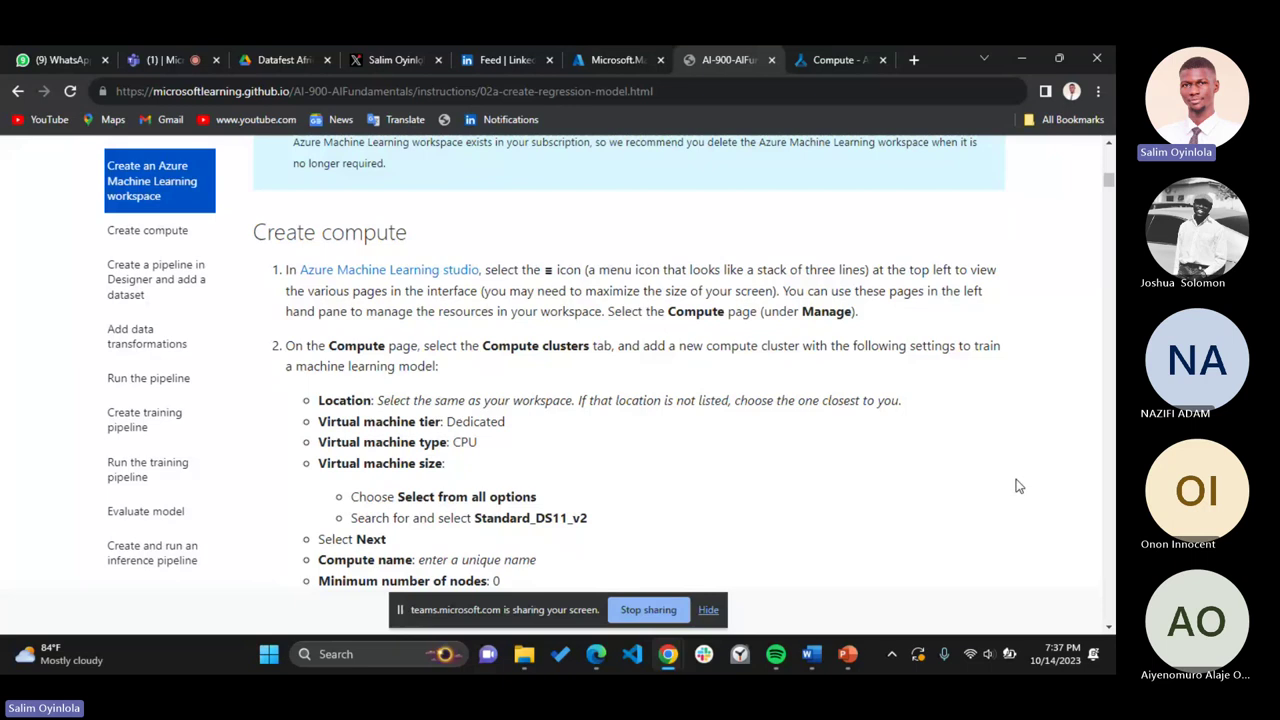
{"action": "left_click", "coordinate": [843, 59]}
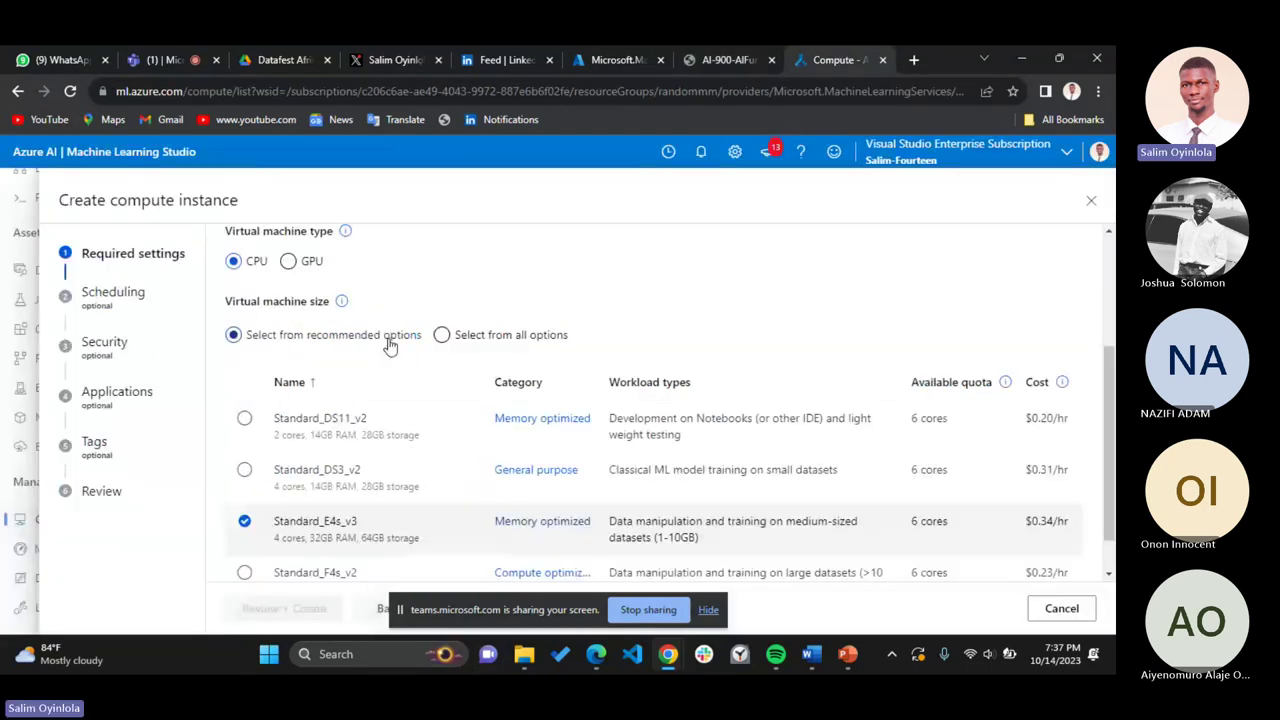
{"action": "scroll", "coordinate": [843, 377], "scroll_direction": "up", "scroll_amount": 4}
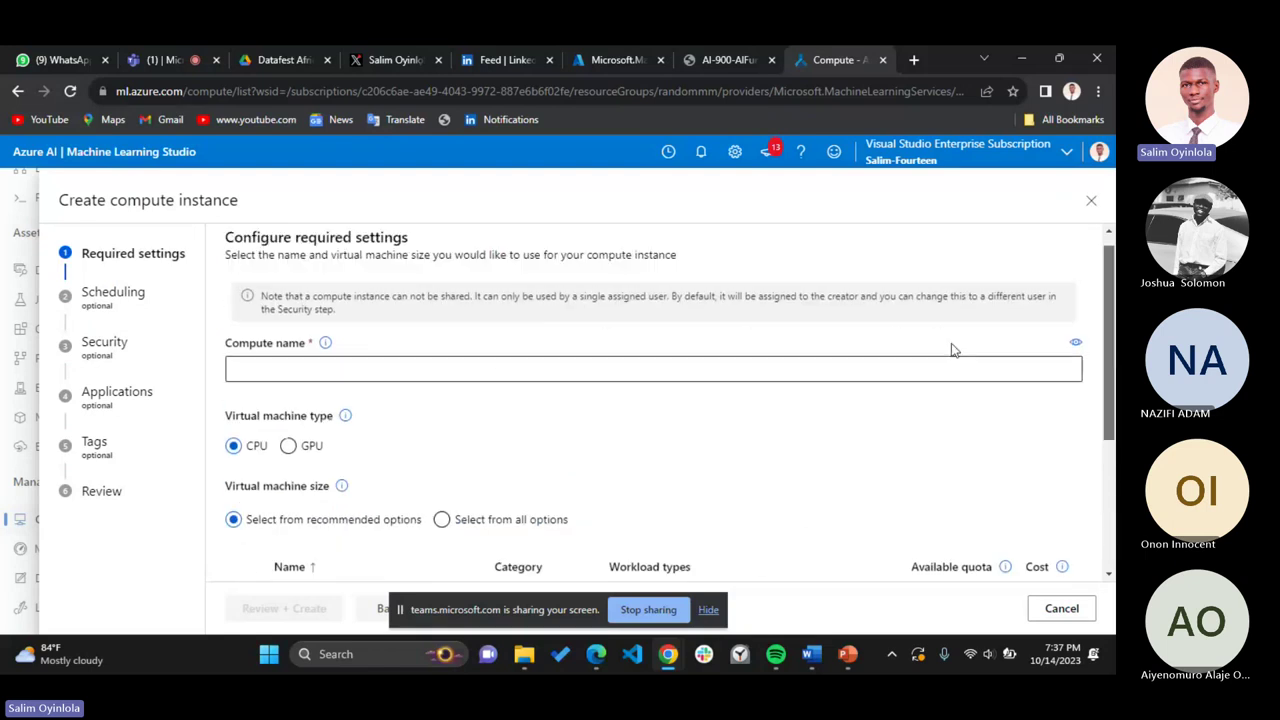
{"action": "left_click", "coordinate": [462, 369]}
{"action": "type", "text": "sal"}
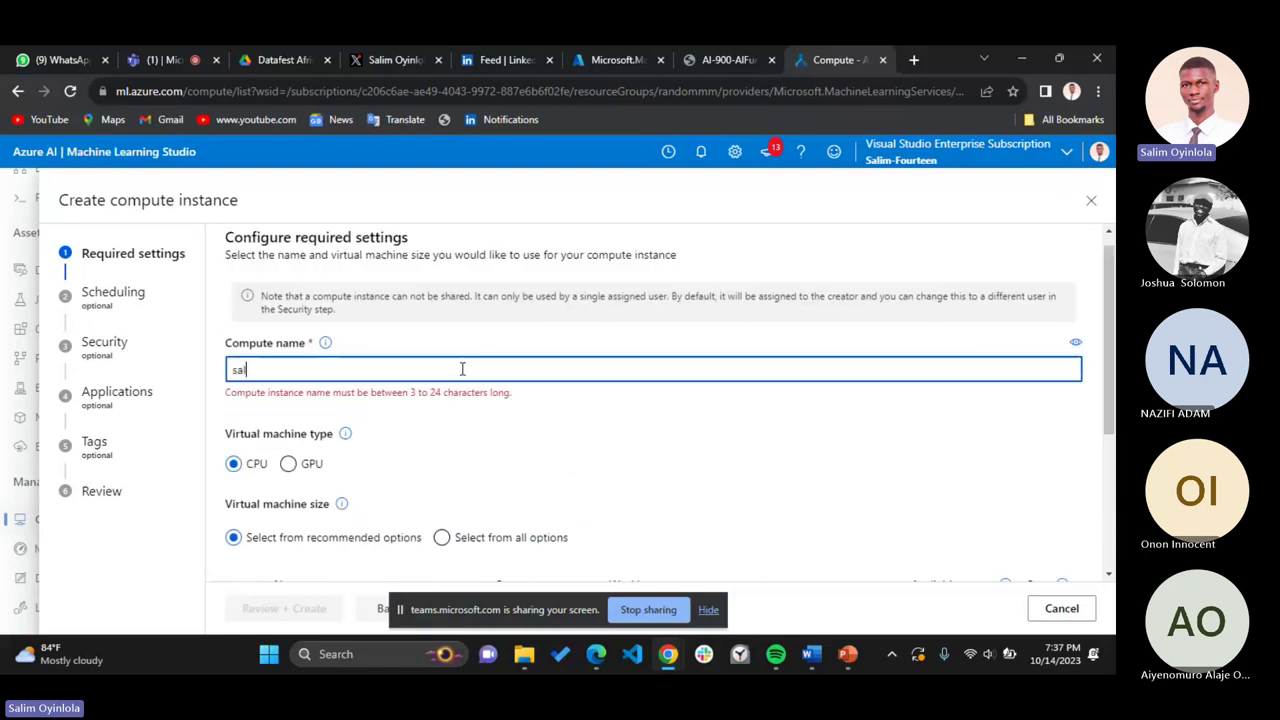
{"action": "type", "text": "im-fourt"}
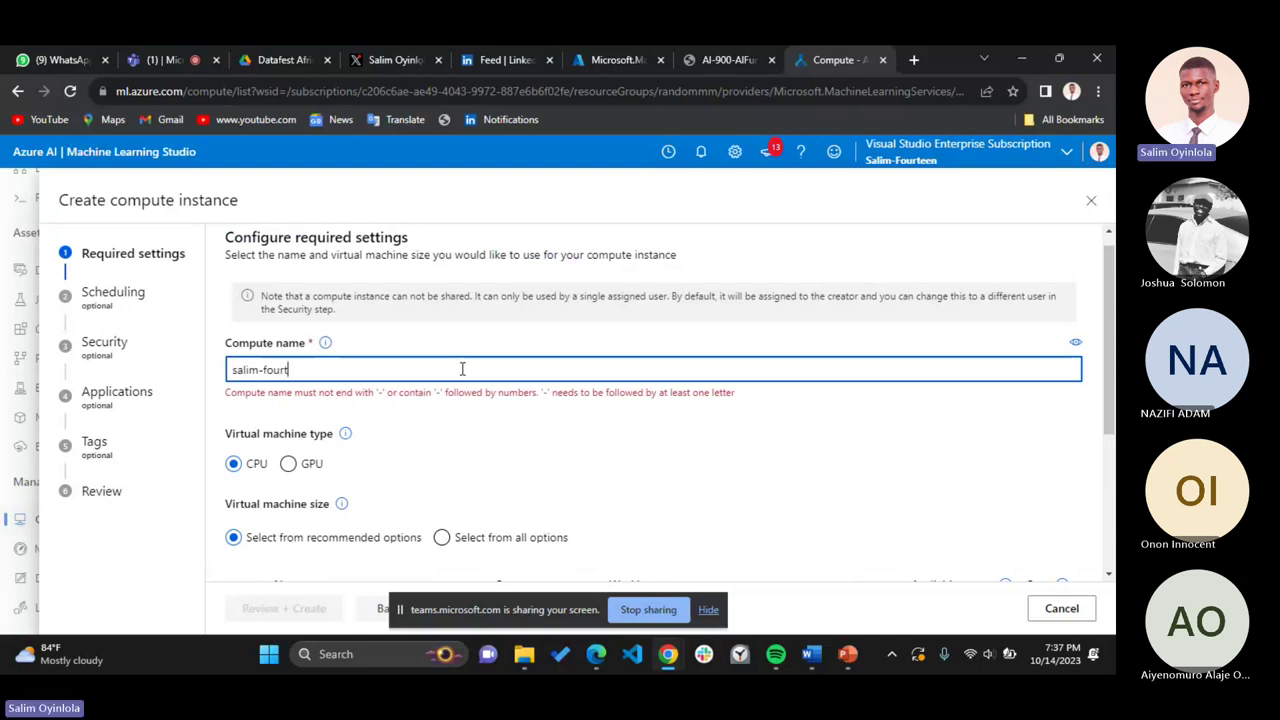
{"action": "type", "text": "een"}
{"action": "left_click", "coordinate": [740, 59]}
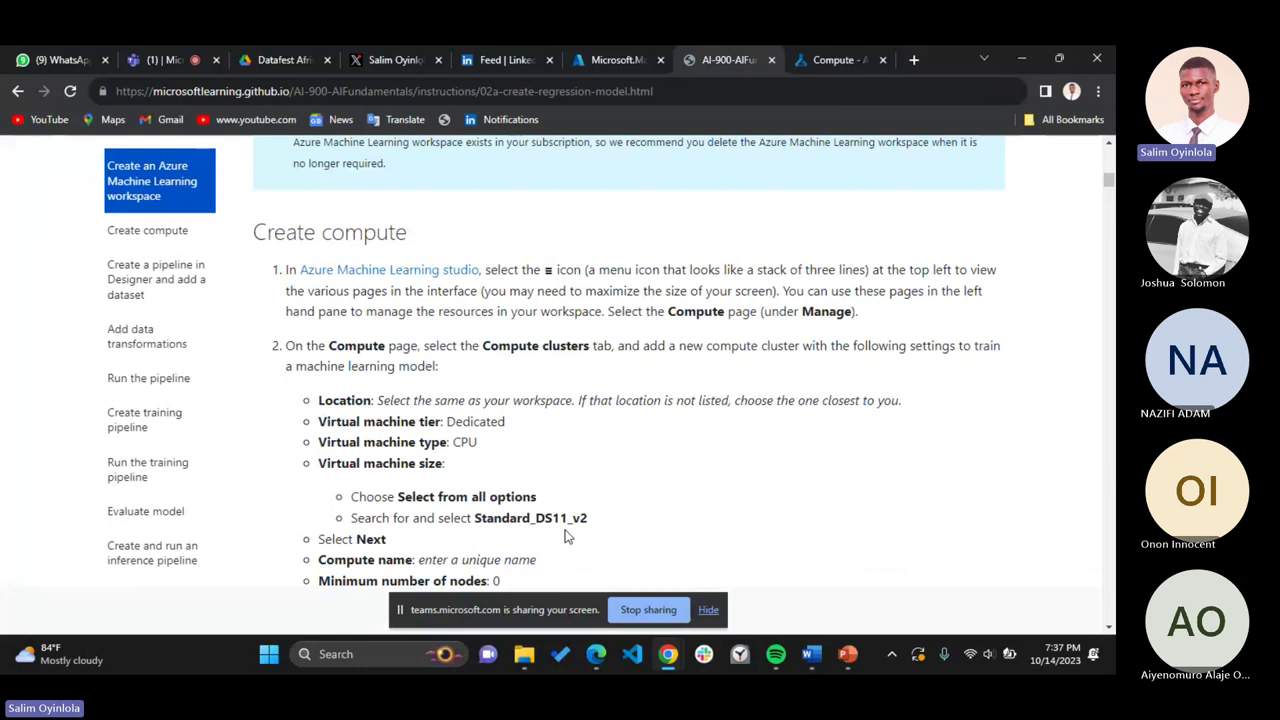
{"action": "left_click", "coordinate": [838, 59]}
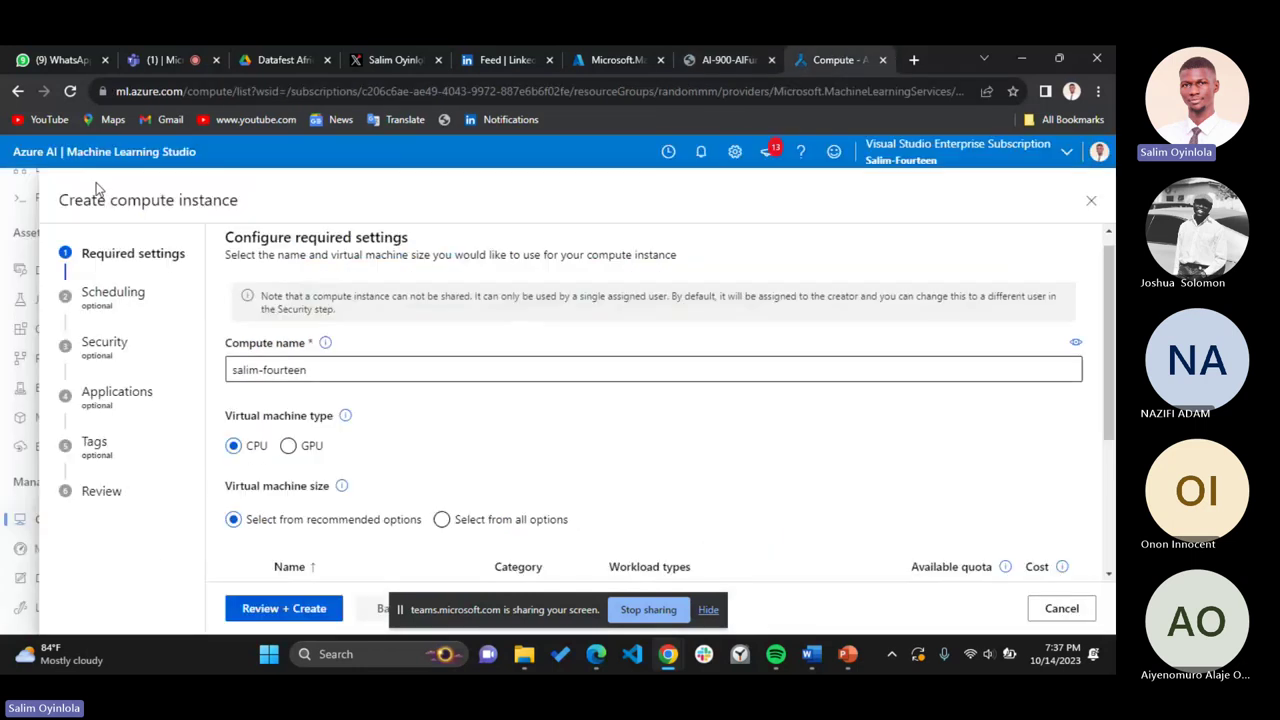
{"action": "left_click", "coordinate": [1091, 202]}
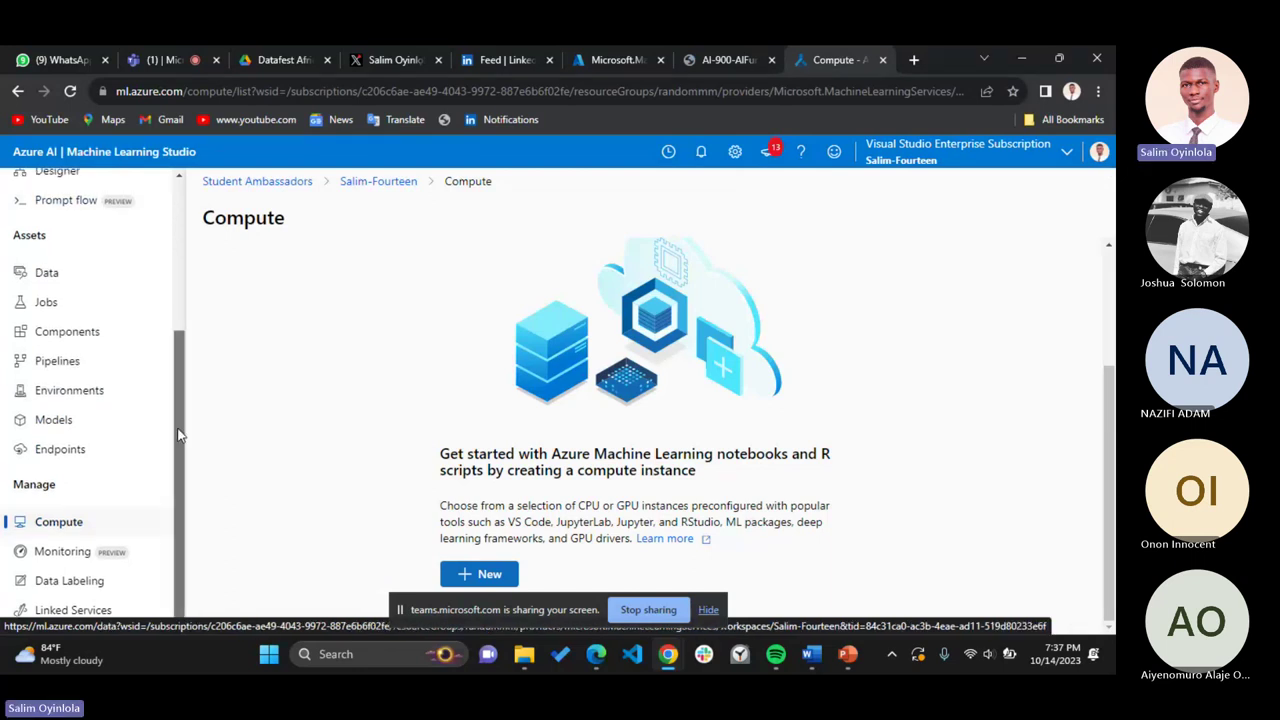
Look at the studio's Automated ML page and reread the Create compute section of the lab guide
{"action": "left_click_drag", "start_coordinate": [185, 424], "coordinate": [189, 295]}
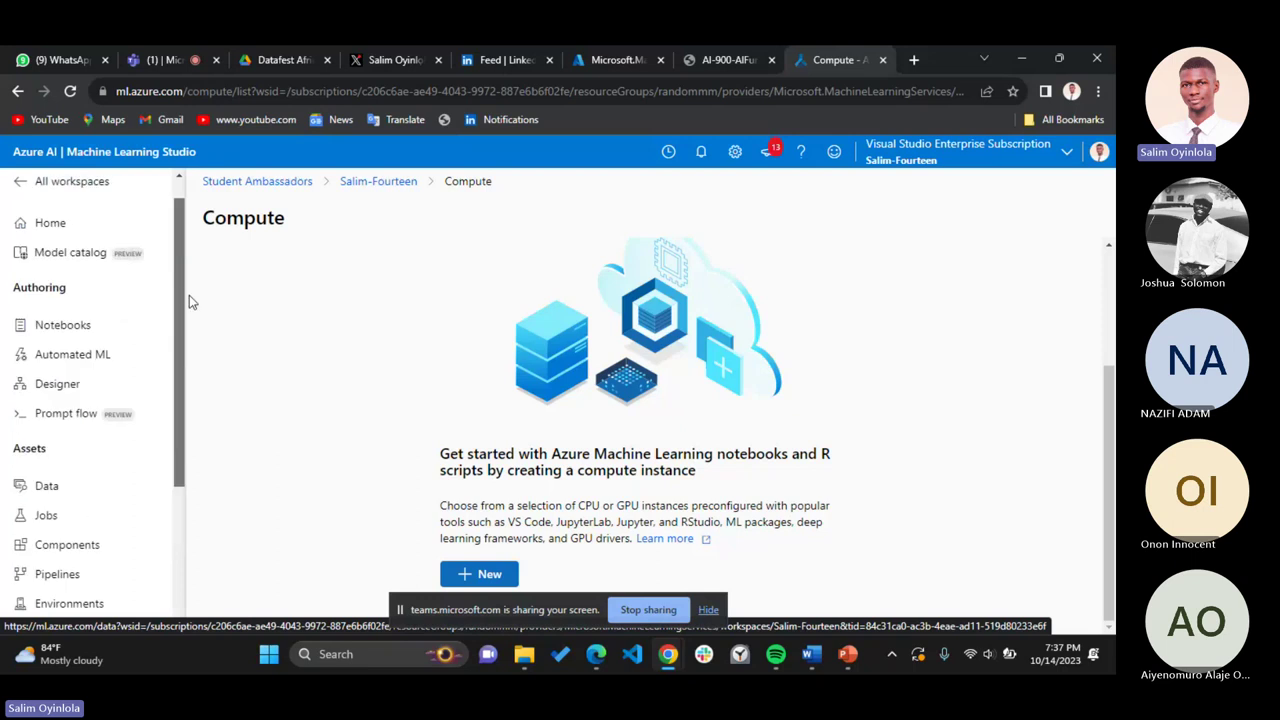
{"action": "left_click", "coordinate": [100, 368]}
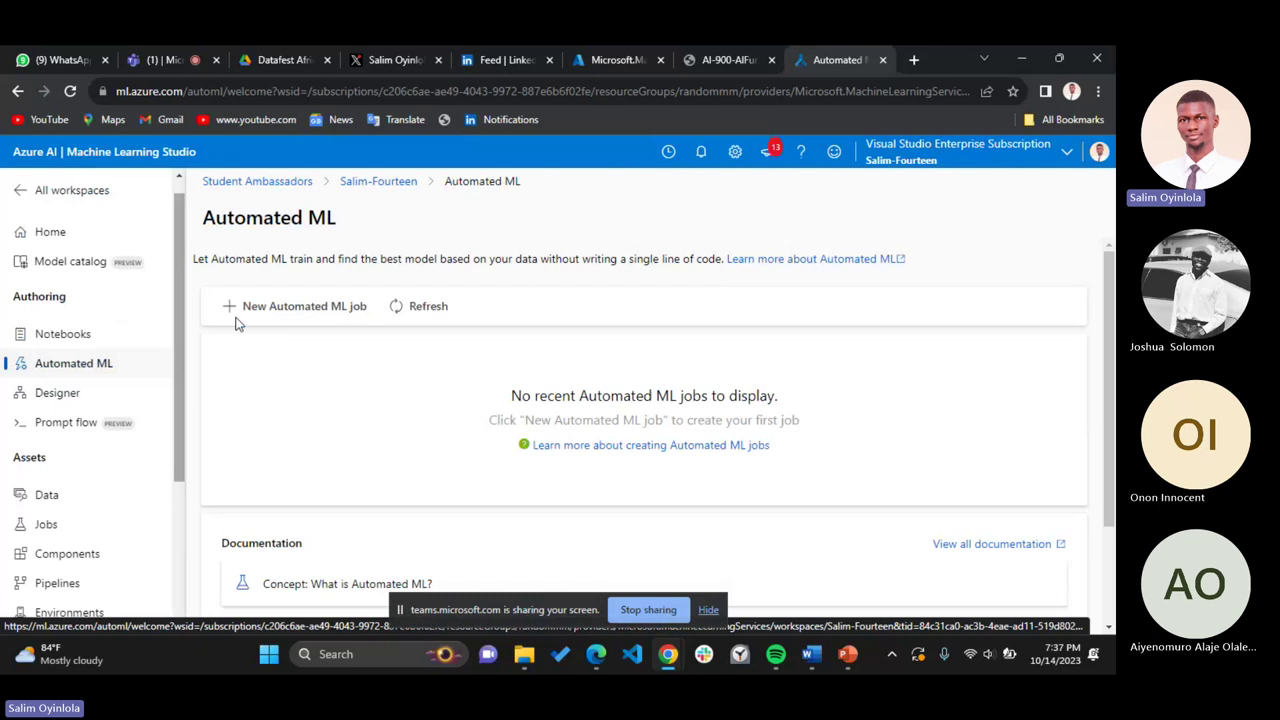
{"action": "left_click", "coordinate": [716, 58]}
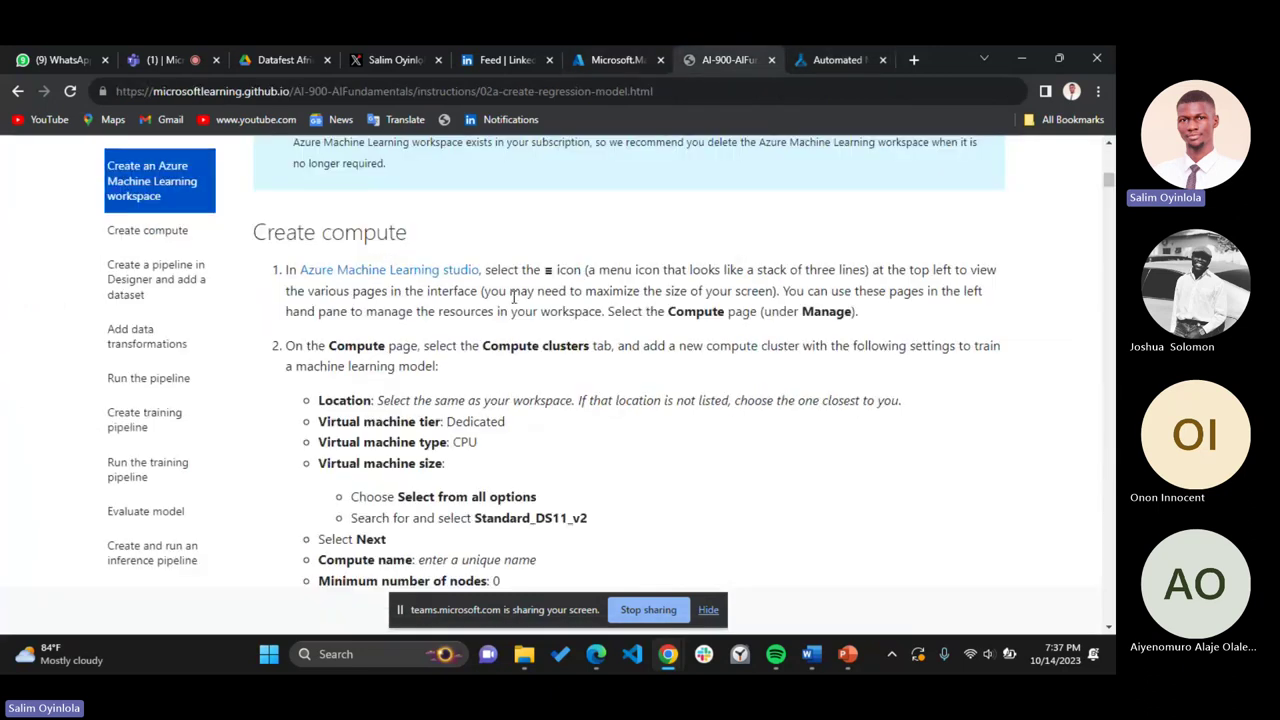
{"action": "left_click", "coordinate": [836, 59]}
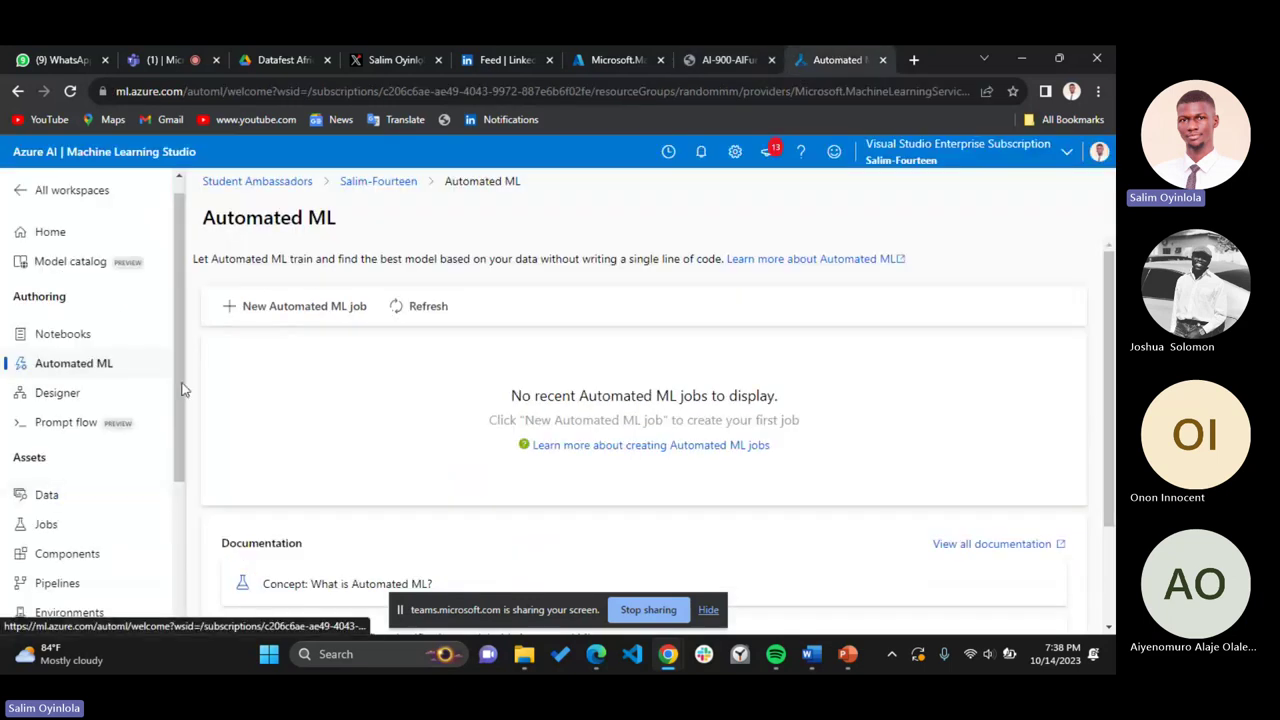
Start a new compute instance from the studio's Compute page and name it after the workspace in lowercase
{"action": "scroll", "coordinate": [173, 389], "scroll_direction": "down", "scroll_amount": 3}
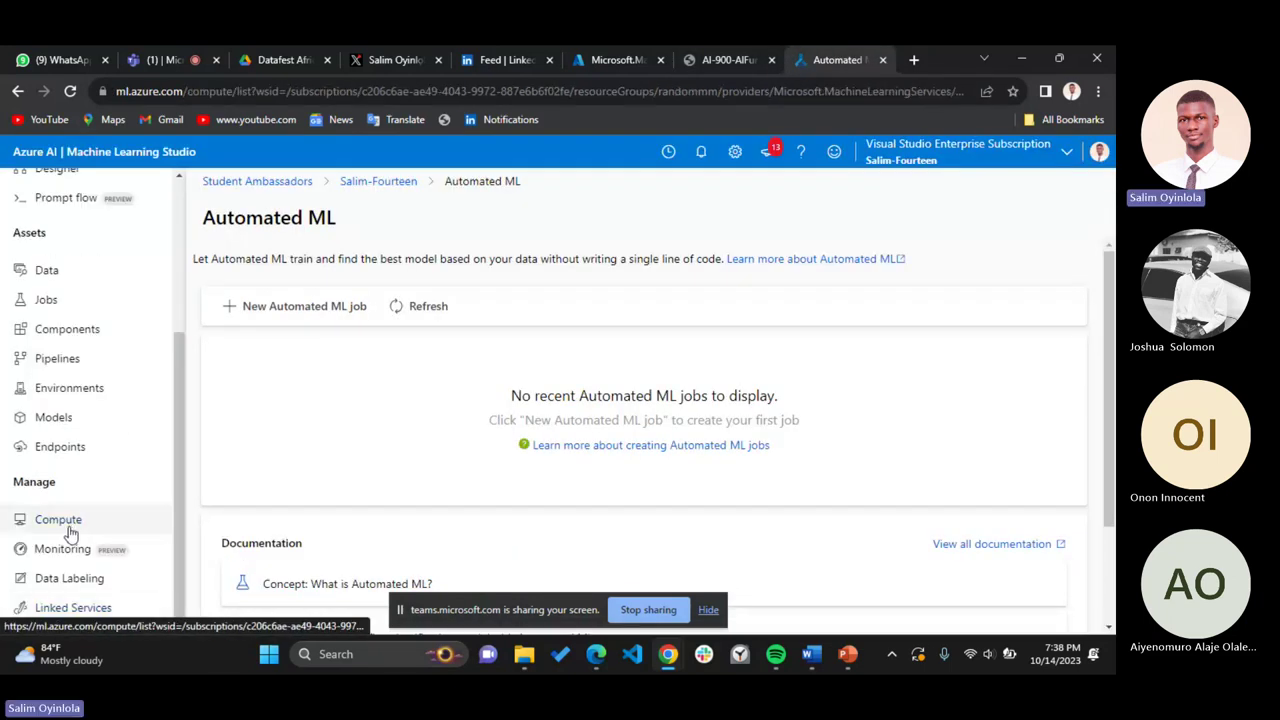
{"action": "left_click", "coordinate": [58, 519]}
{"action": "left_click_drag", "start_coordinate": [1113, 285], "coordinate": [1113, 395]}
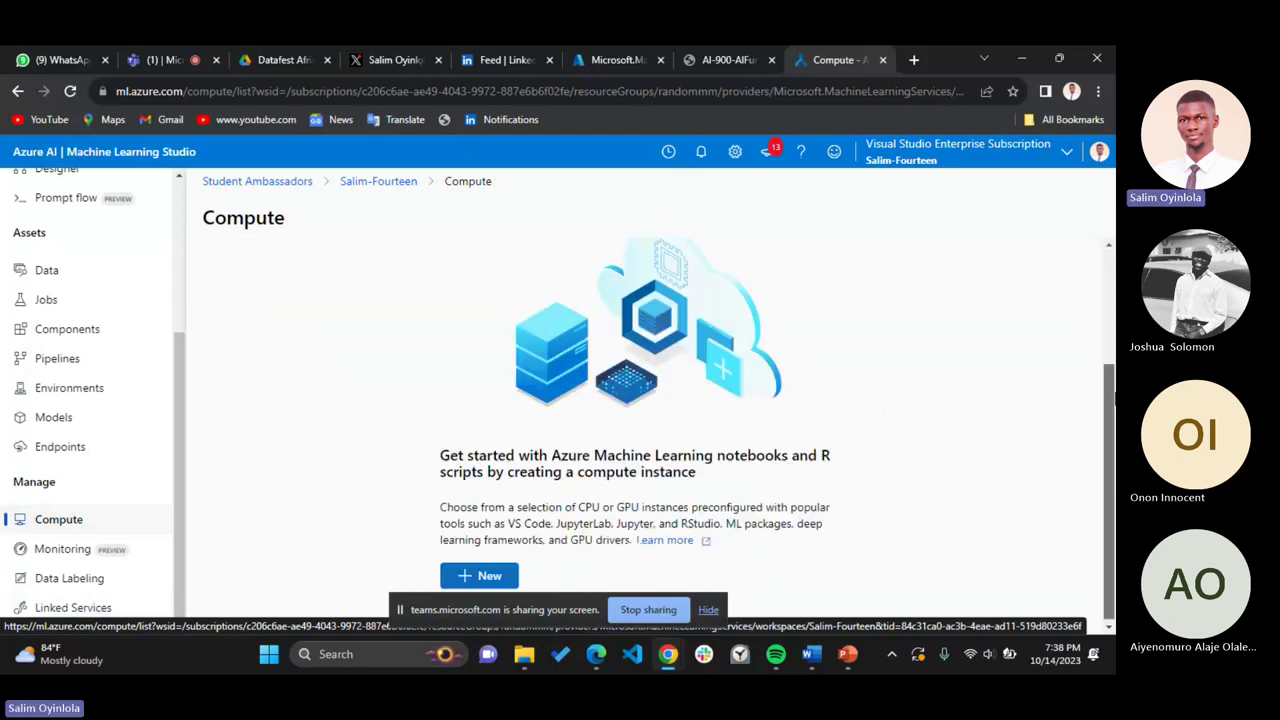
{"action": "left_click", "coordinate": [484, 576]}
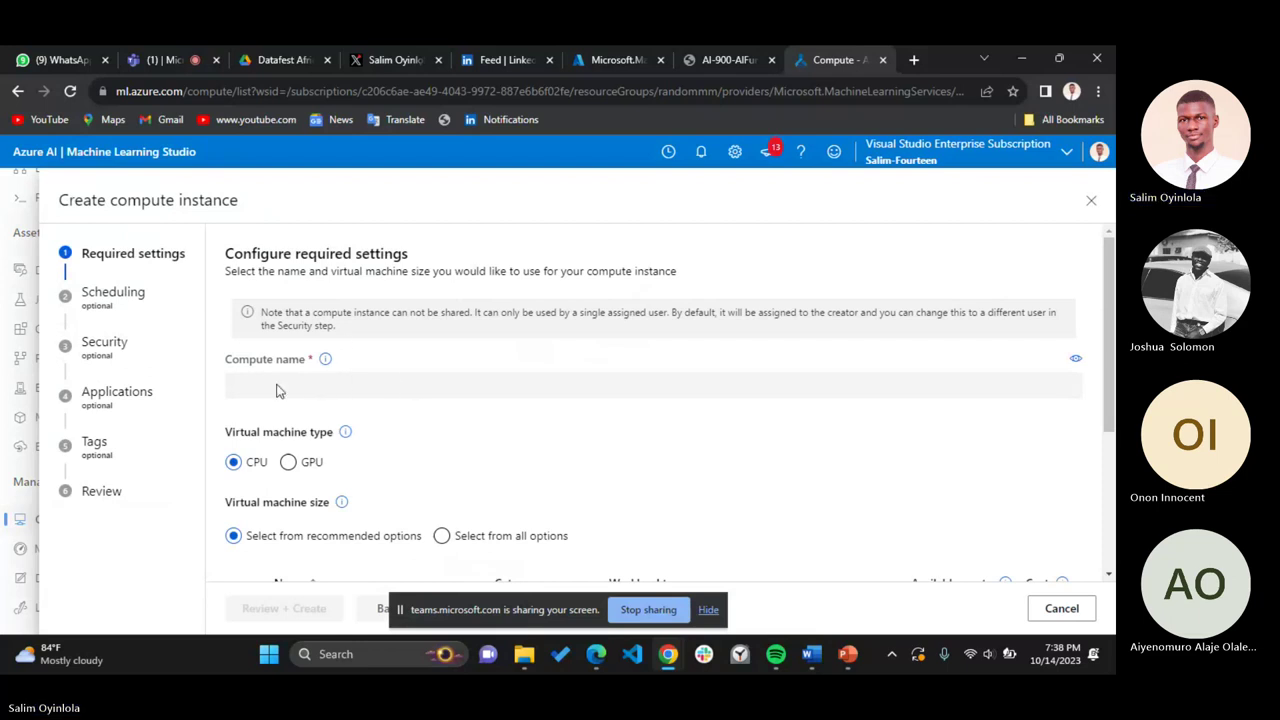
{"action": "left_click_drag", "start_coordinate": [1112, 370], "coordinate": [1110, 420]}
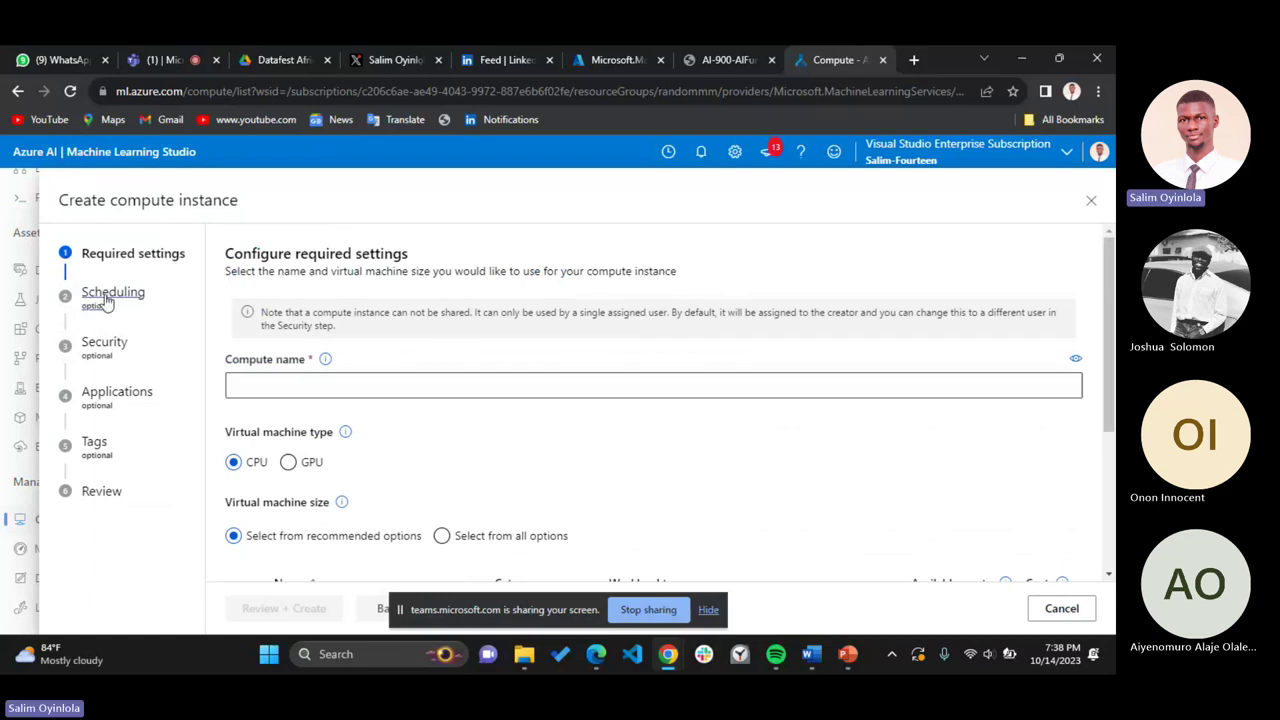
{"action": "left_click", "coordinate": [271, 387]}
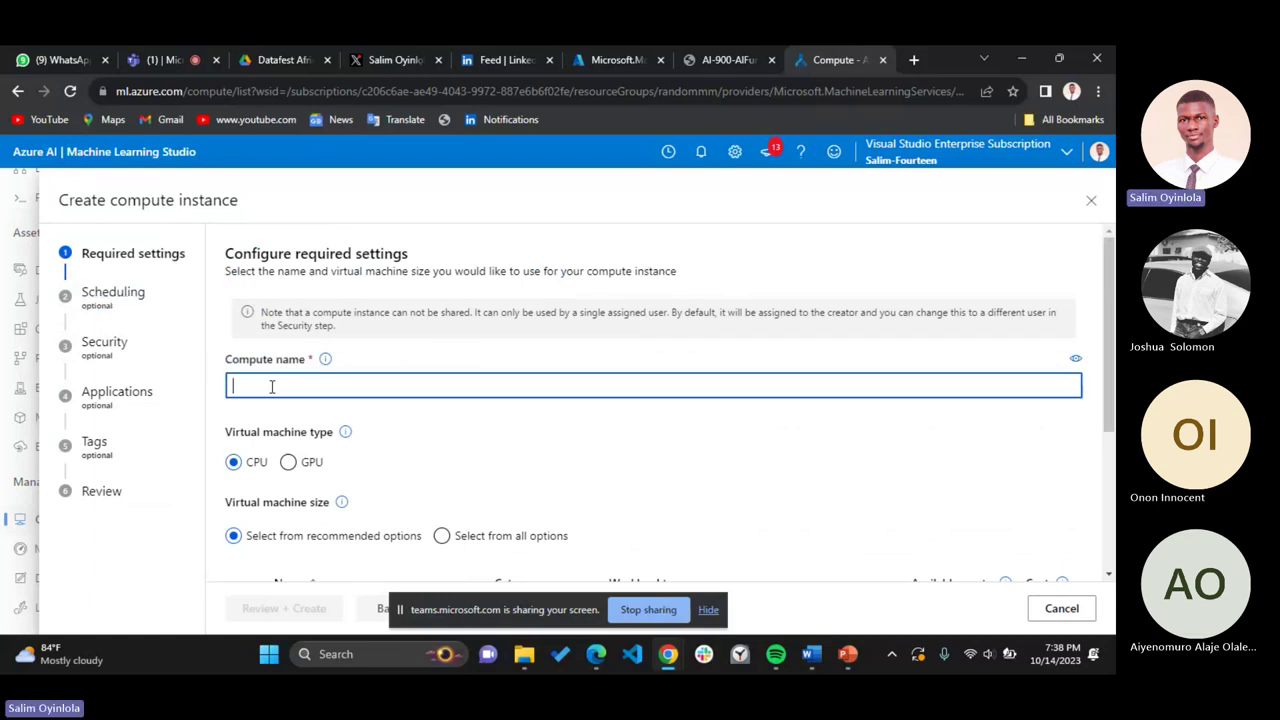
{"action": "type", "text": "salim"}
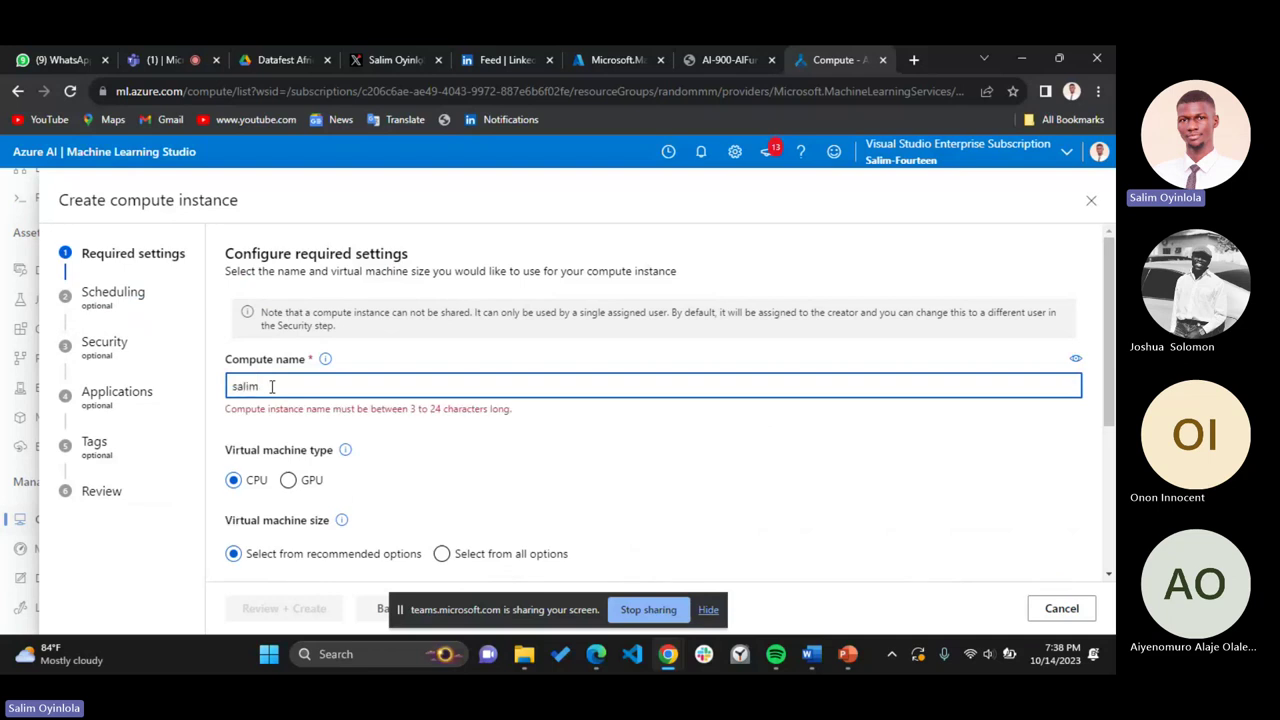
{"action": "type", "text": "-fourte"}
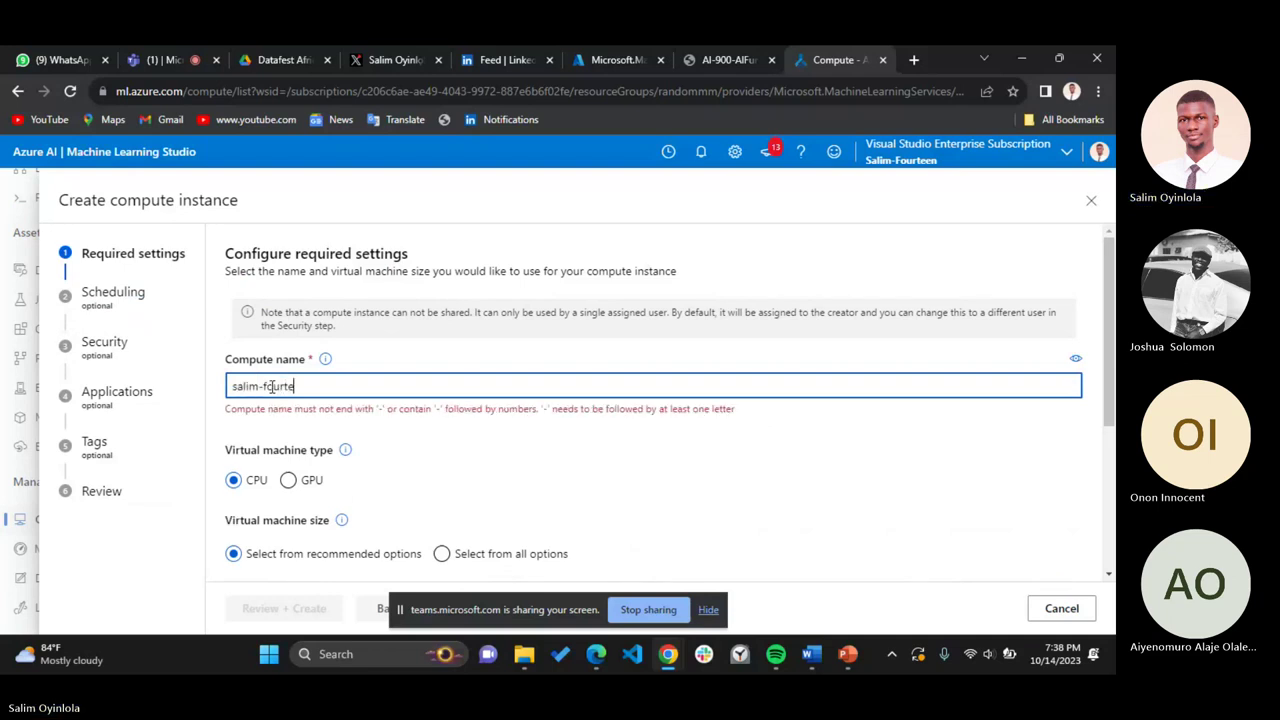
{"action": "type", "text": "en"}
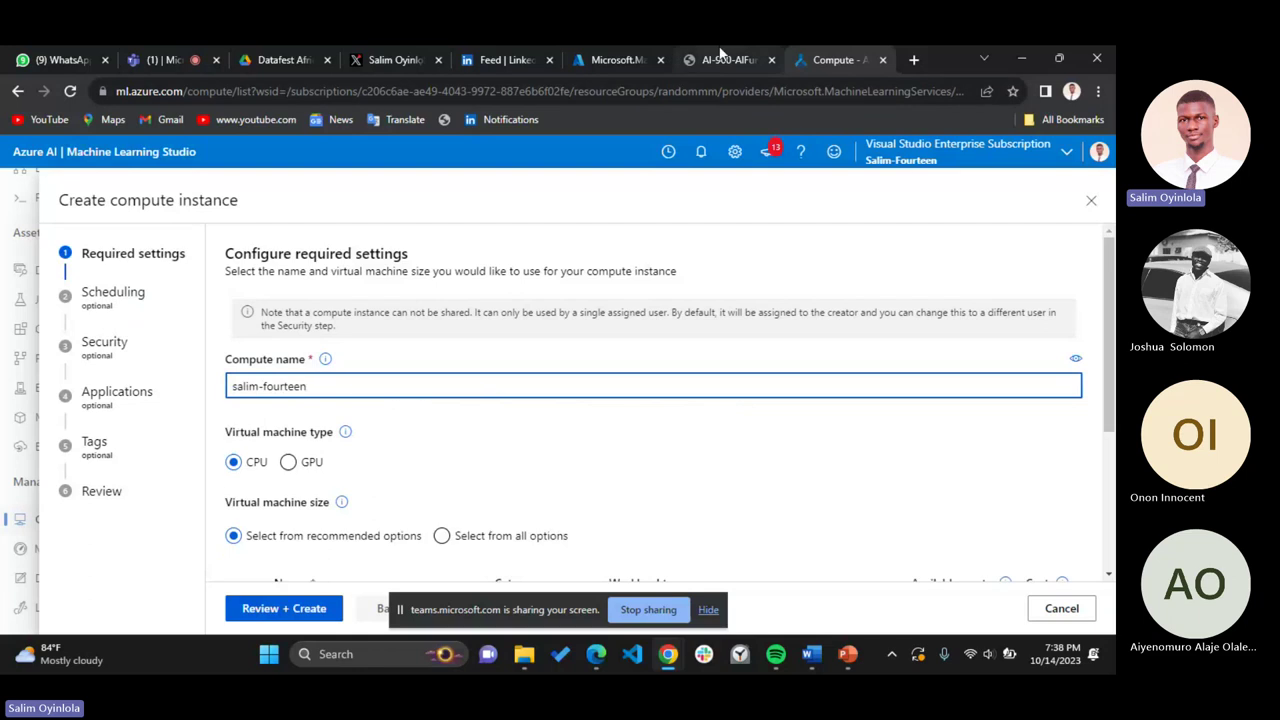
Consult the guide's virtual machine settings and choose the recommended size Standard_DS11_v2 for the compute instance
{"action": "left_click", "coordinate": [720, 55]}
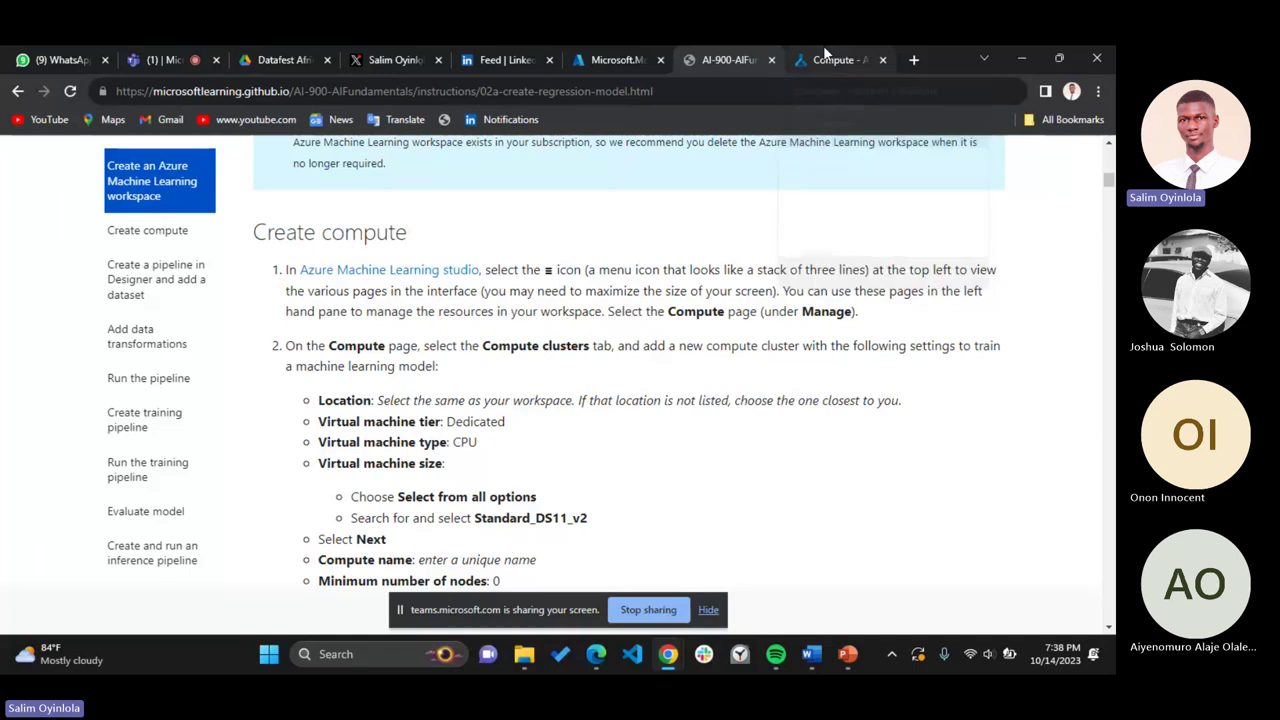
{"action": "left_click", "coordinate": [826, 58]}
{"action": "scroll", "coordinate": [650, 400], "scroll_direction": "down", "scroll_amount": 2}
{"action": "scroll", "coordinate": [650, 400], "scroll_direction": "down", "scroll_amount": 2}
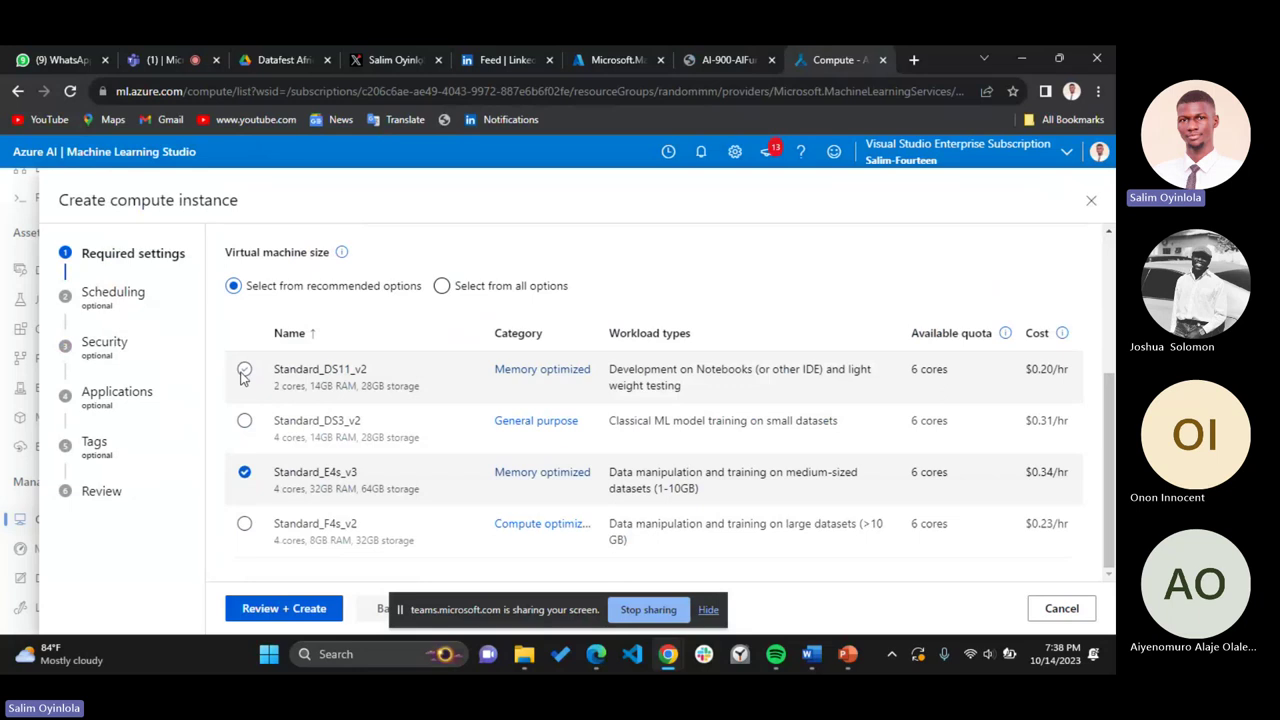
{"action": "left_click", "coordinate": [243, 370]}
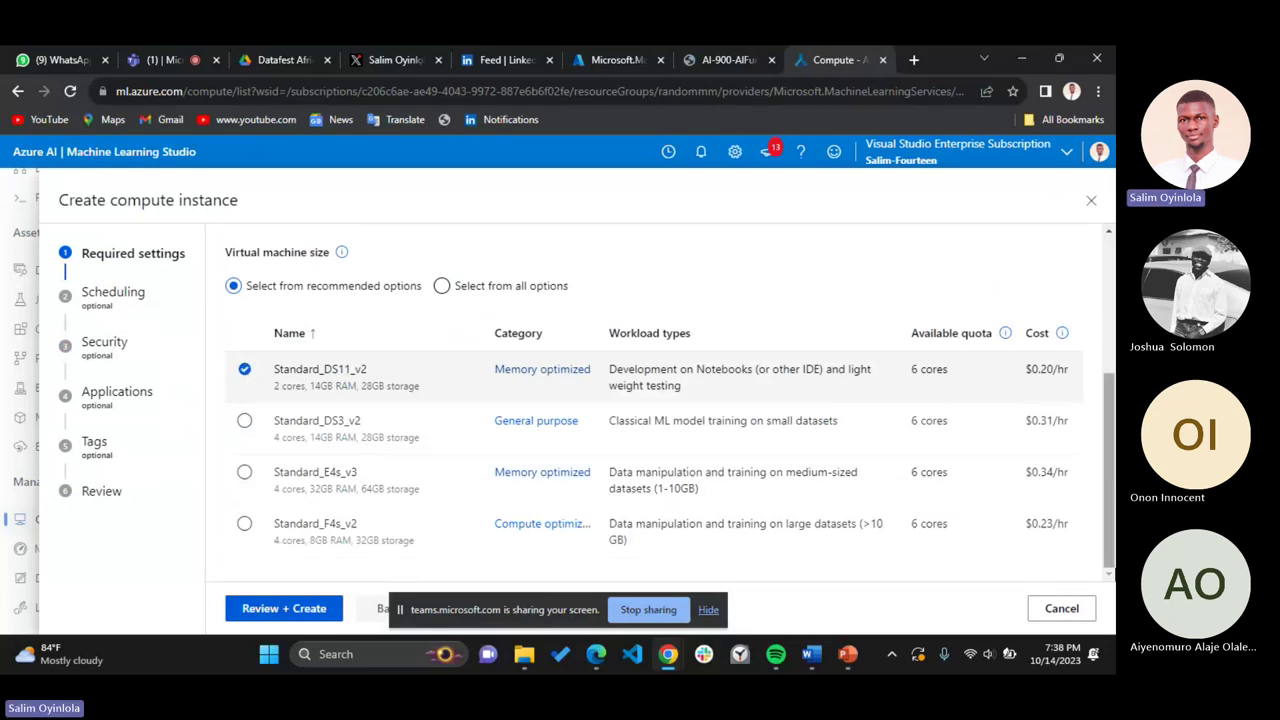
Hide the screen-sharing notice, continue to the compute instance's Scheduling settings and consult the guide's remaining compute settings
{"action": "left_click", "coordinate": [707, 610]}
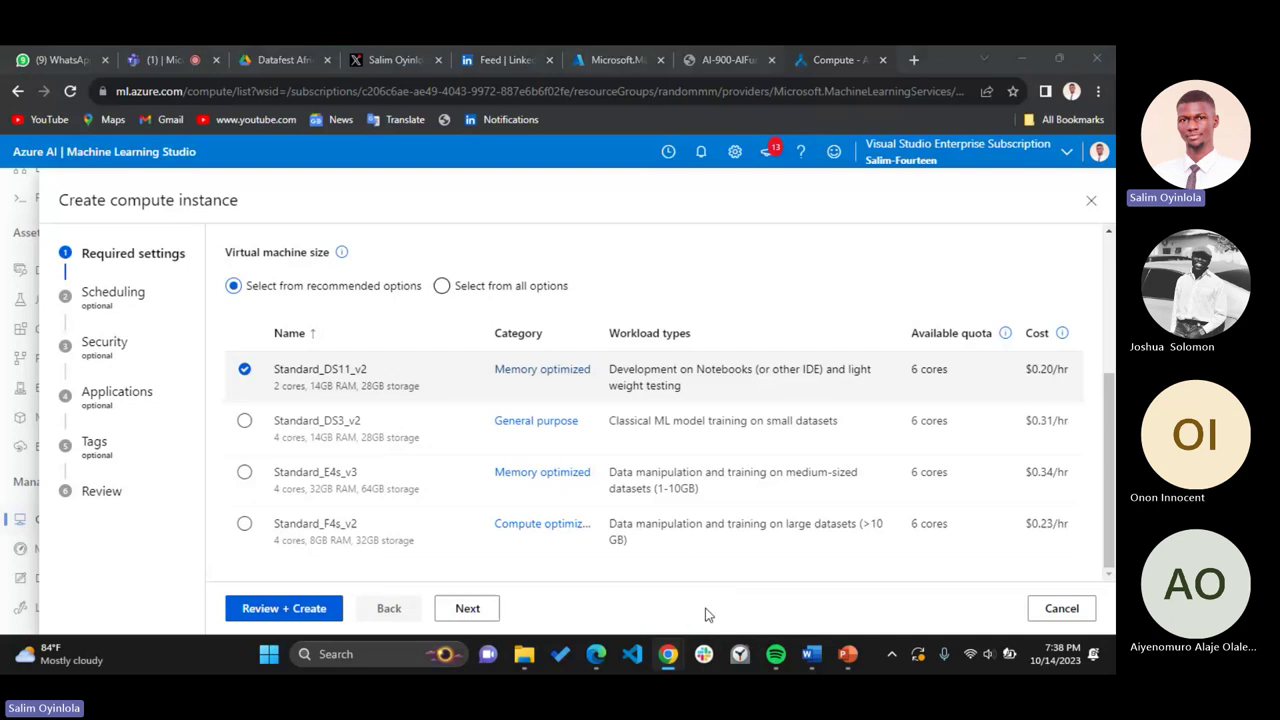
{"action": "left_click", "coordinate": [470, 610]}
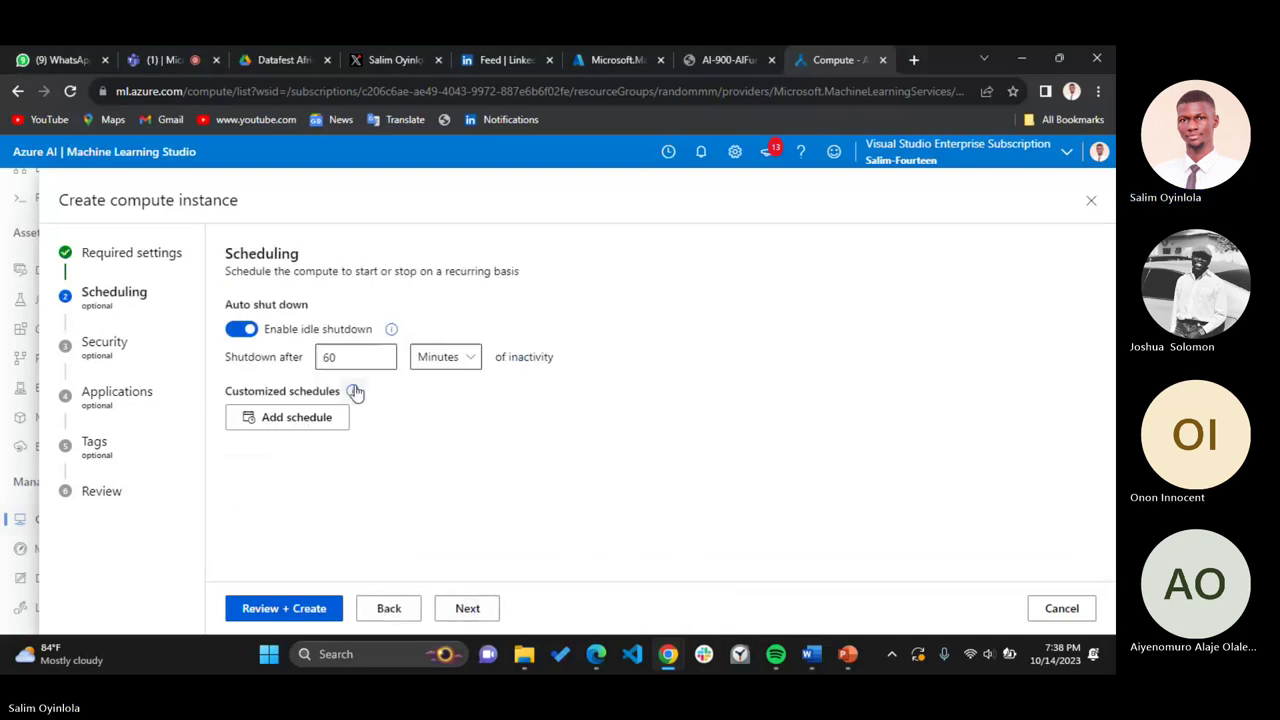
{"action": "left_click", "coordinate": [715, 52]}
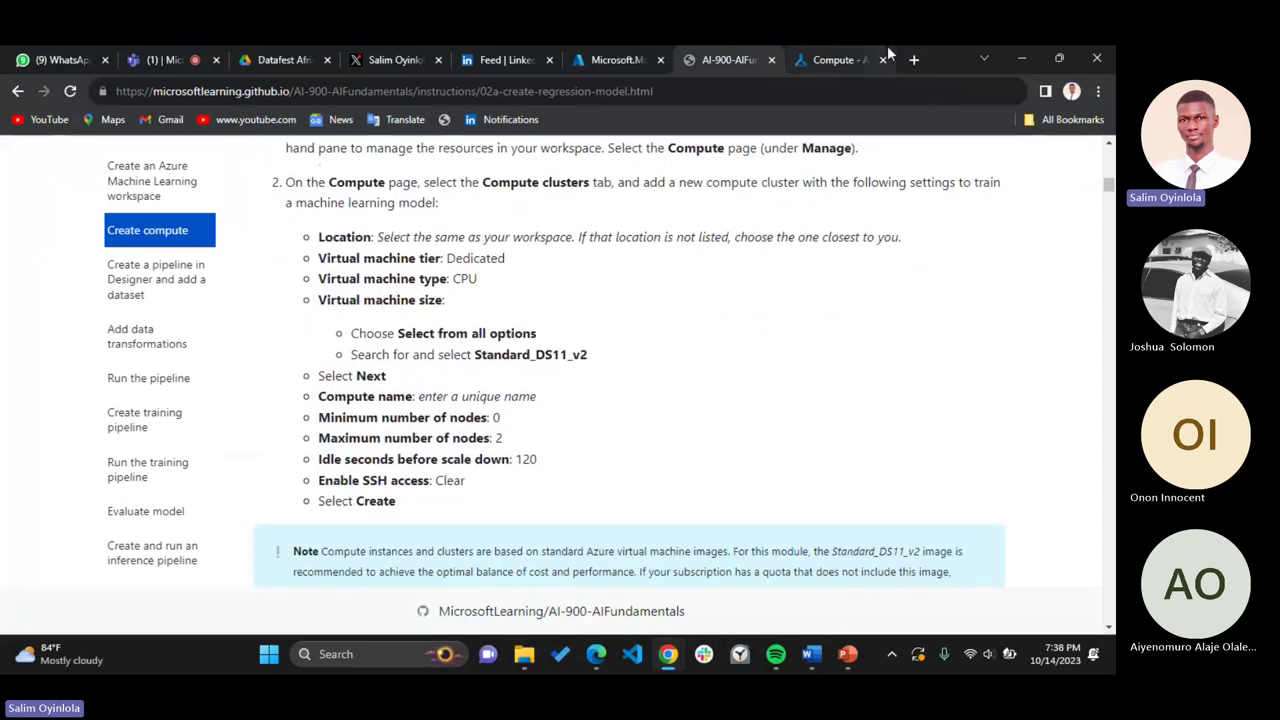
Keep the compute instance's default Scheduling, Security, Applications and Tags settings and look through the full Review summary
{"action": "left_click", "coordinate": [840, 59]}
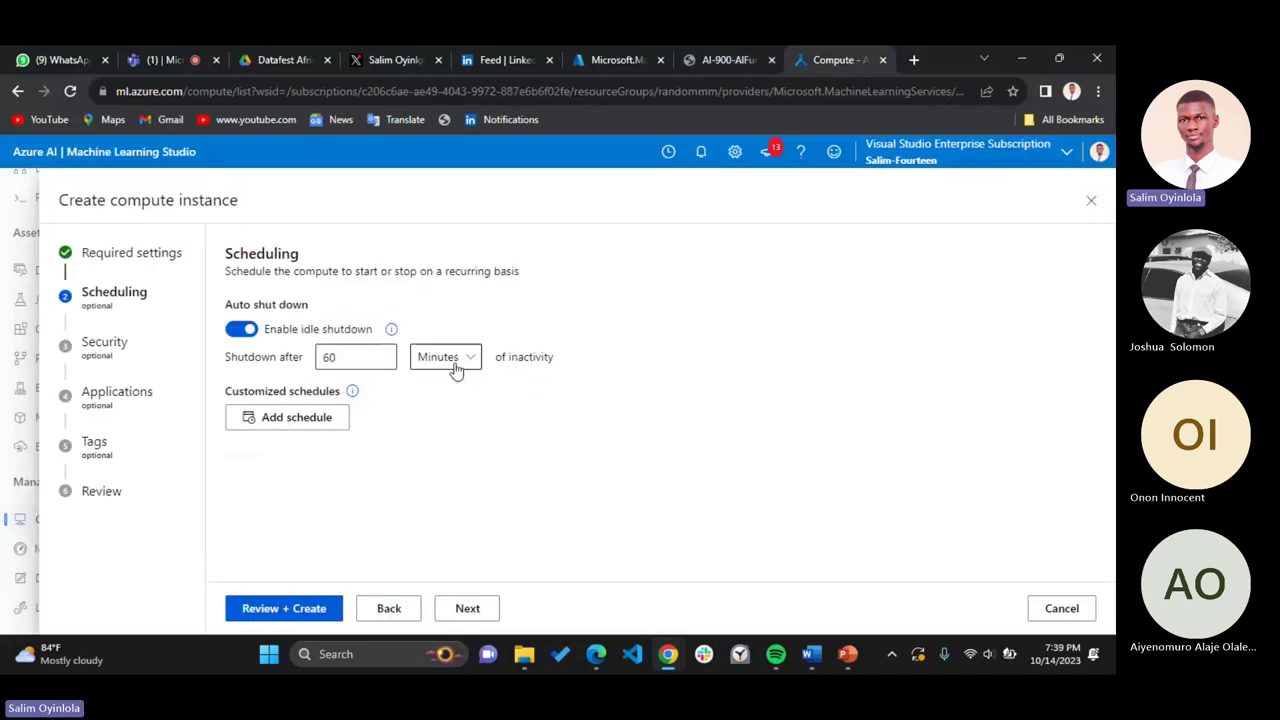
{"action": "left_click", "coordinate": [463, 614]}
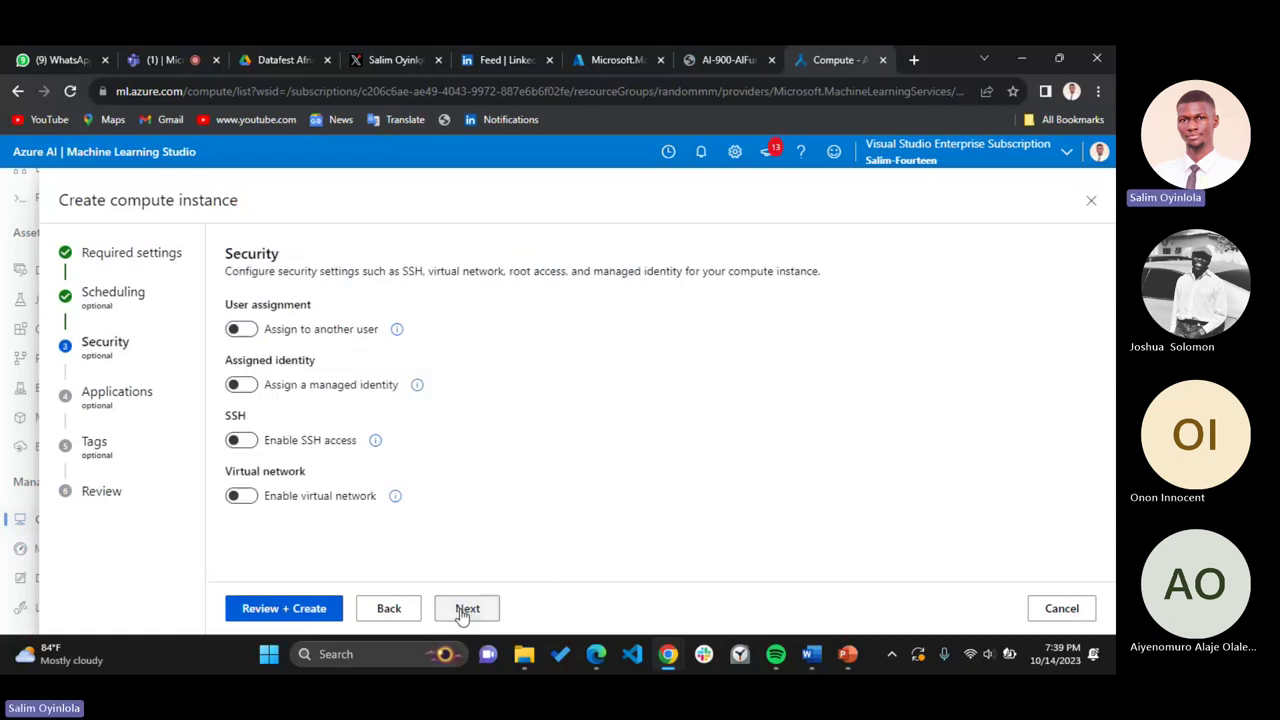
{"action": "left_click", "coordinate": [463, 614]}
{"action": "left_click", "coordinate": [463, 614]}
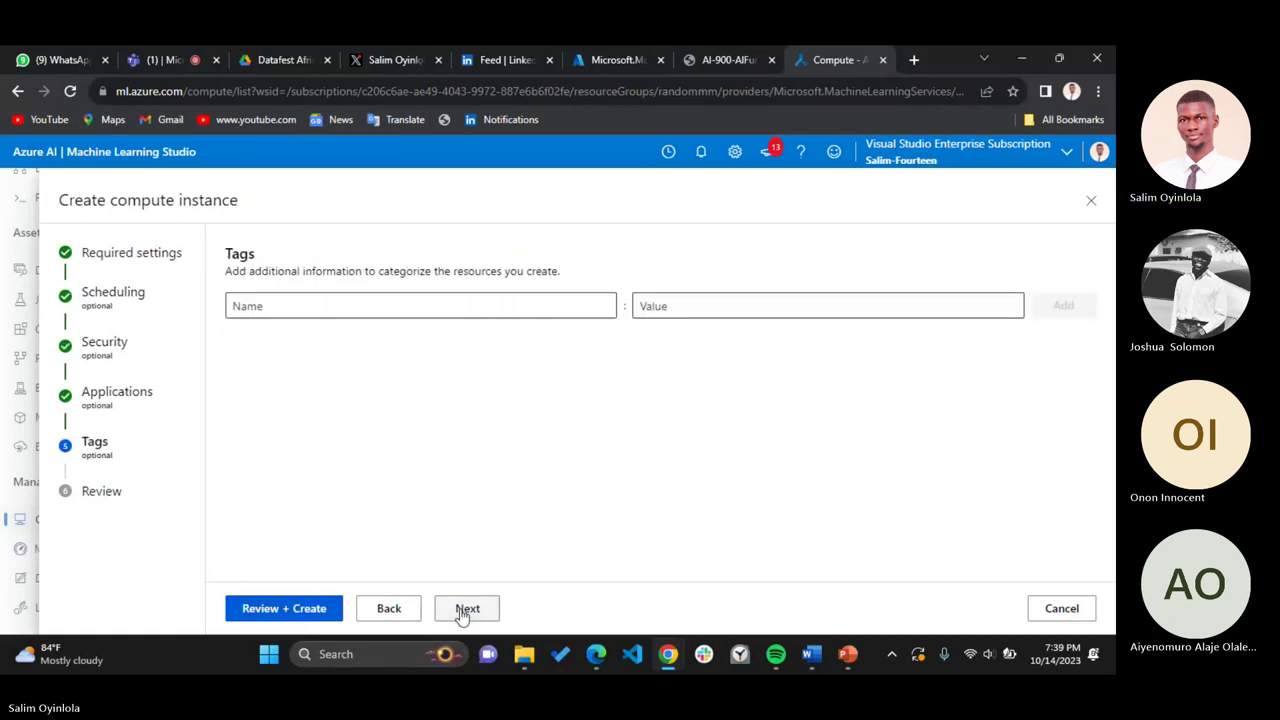
{"action": "left_click", "coordinate": [463, 614]}
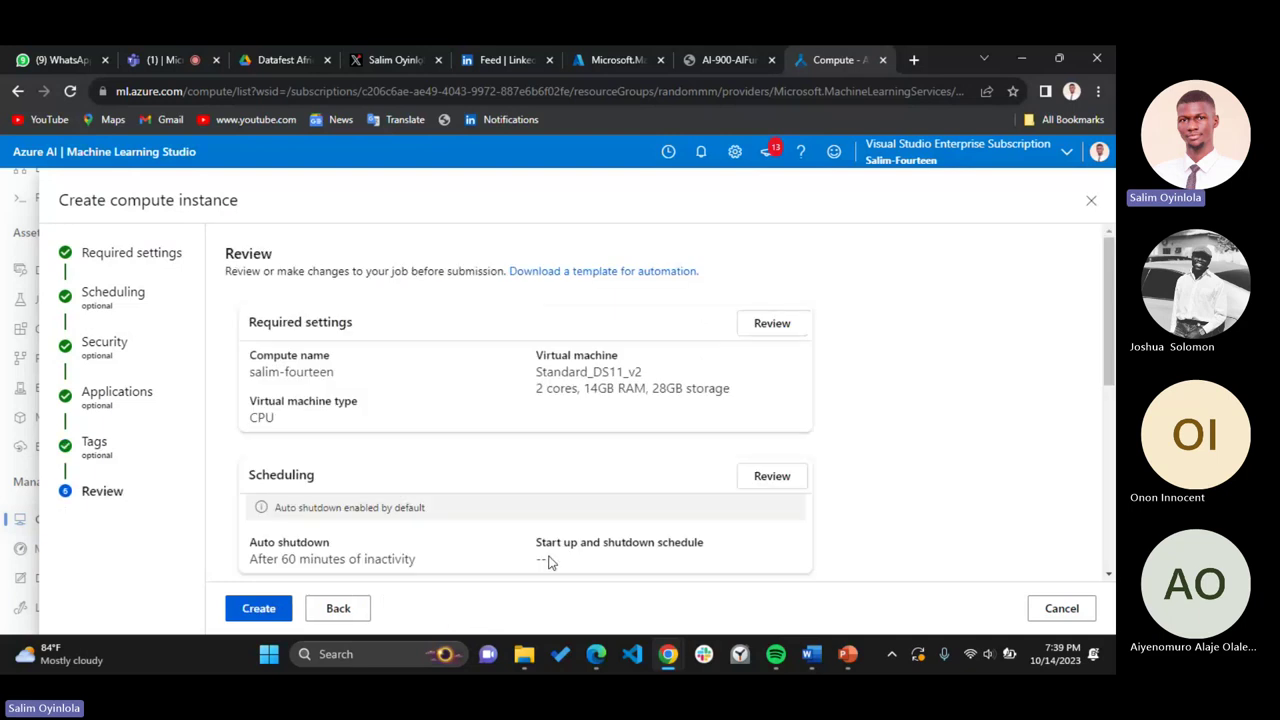
{"action": "scroll", "coordinate": [548, 563], "scroll_direction": "down", "scroll_amount": 3}
{"action": "scroll", "coordinate": [310, 385], "scroll_direction": "down", "scroll_amount": 4}
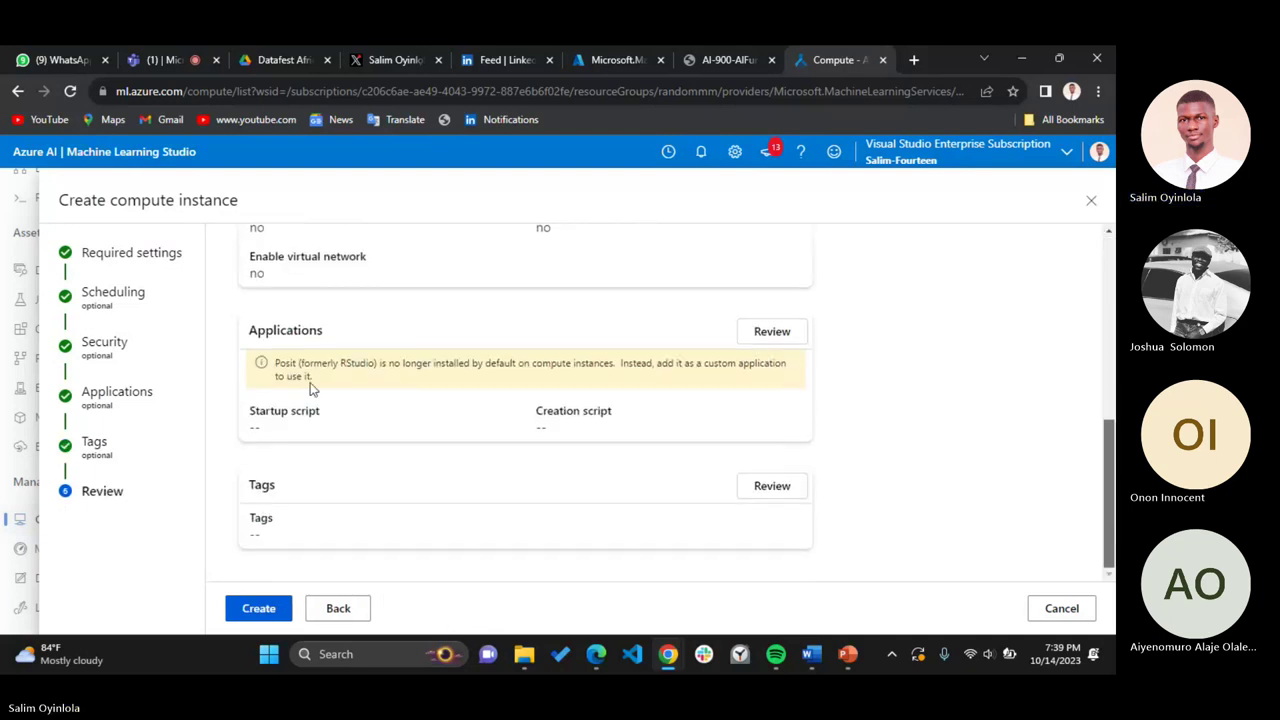
Check the guide's Create compute settings once more and create the compute instance
{"action": "left_click", "coordinate": [690, 52]}
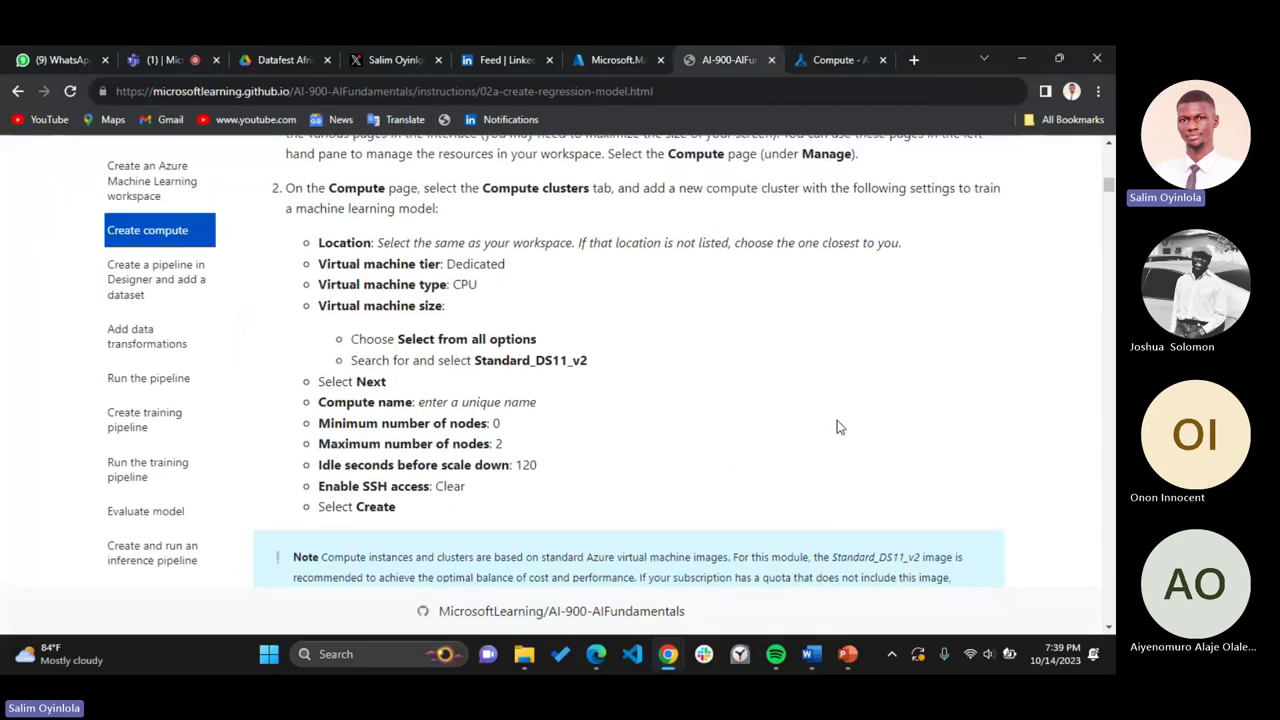
{"action": "scroll", "coordinate": [840, 427], "scroll_direction": "up", "scroll_amount": 1}
{"action": "scroll", "coordinate": [840, 427], "scroll_direction": "up", "scroll_amount": 1}
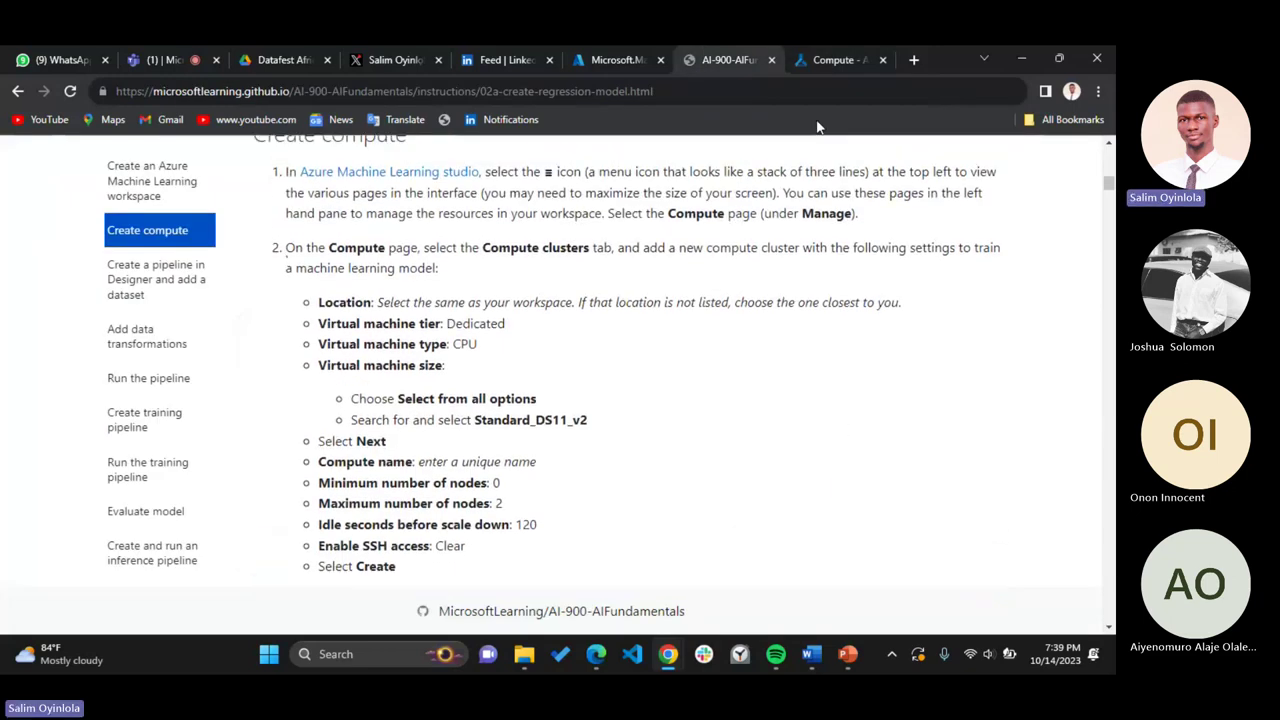
{"action": "left_click", "coordinate": [830, 59]}
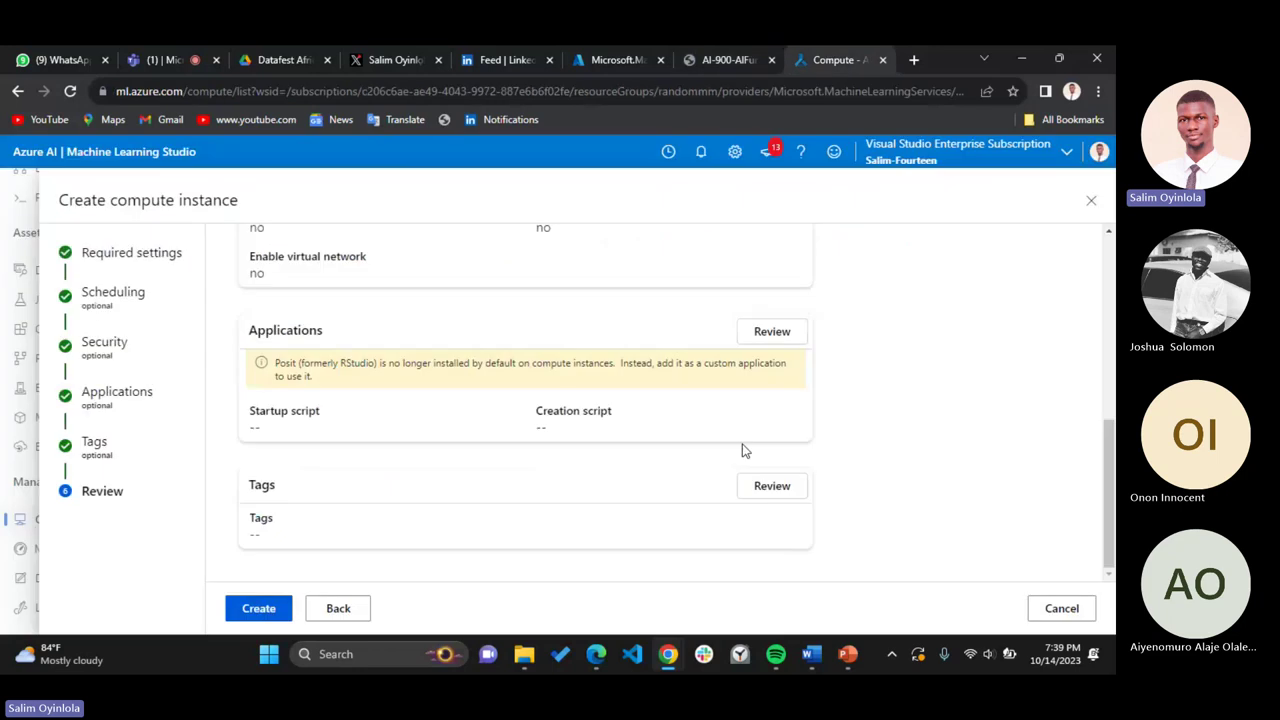
{"action": "left_click", "coordinate": [241, 615]}
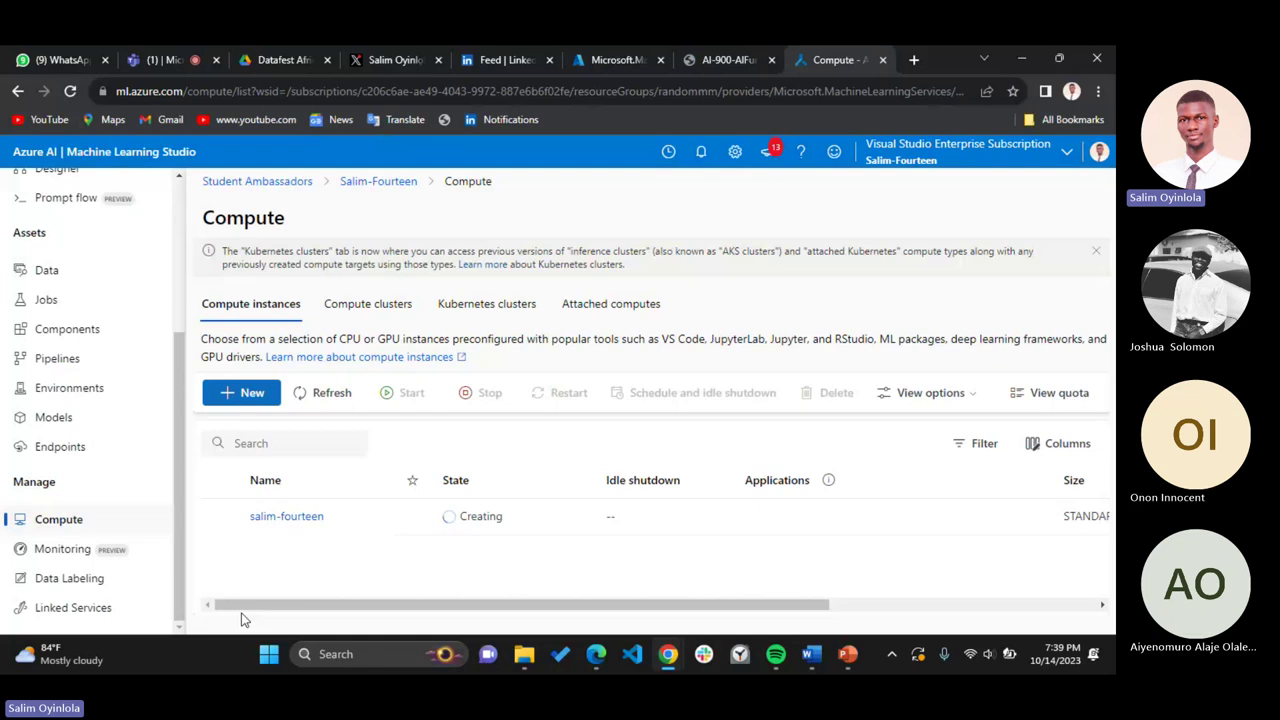
Follow the guide's pipeline section to open the studio's Designer page and create a new pipeline using classic prebuilt components
{"action": "left_click", "coordinate": [697, 52]}
{"action": "scroll", "coordinate": [696, 45], "scroll_direction": "down", "scroll_amount": 5}
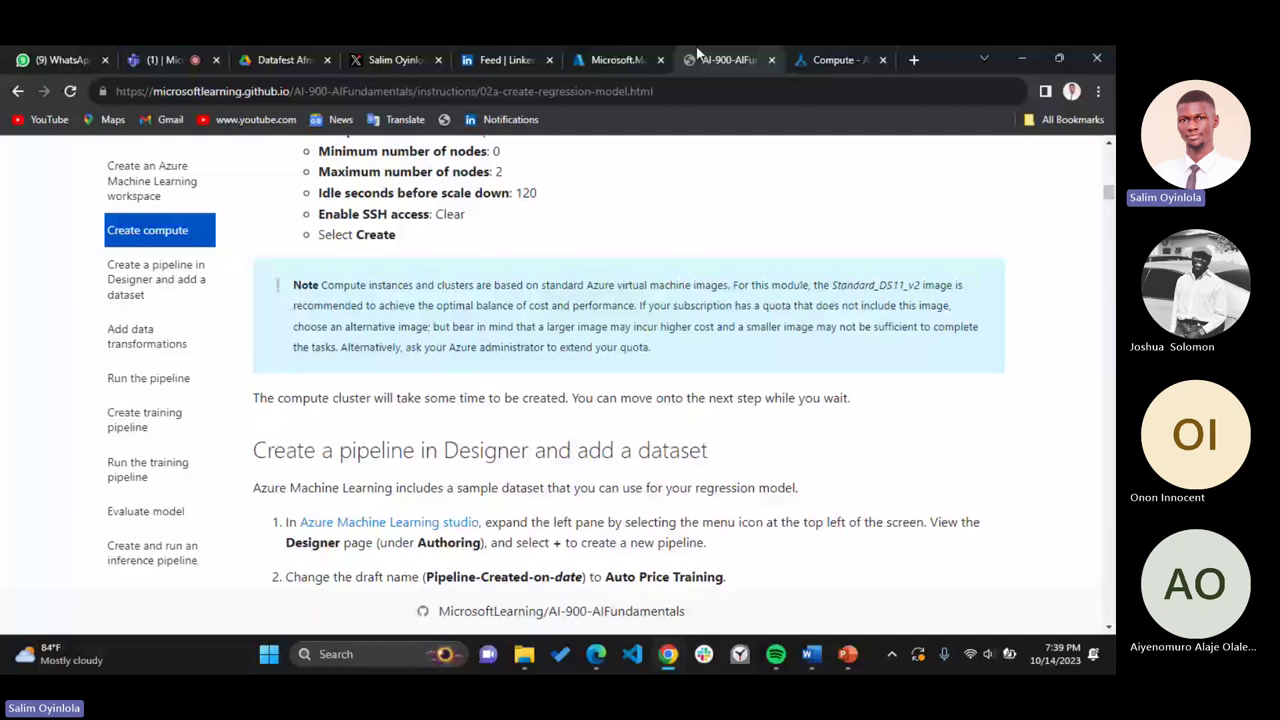
{"action": "scroll", "coordinate": [578, 110], "scroll_direction": "down", "scroll_amount": 2}
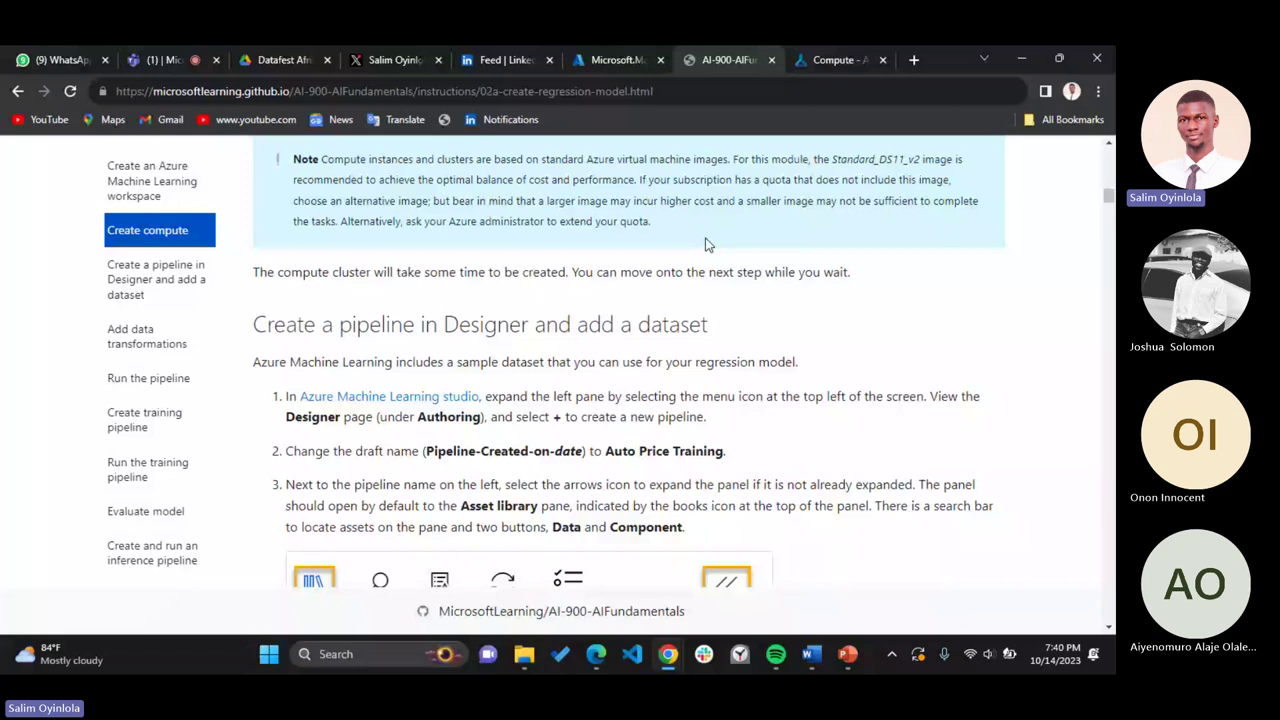
{"action": "key", "text": "ctrl+Tab"}
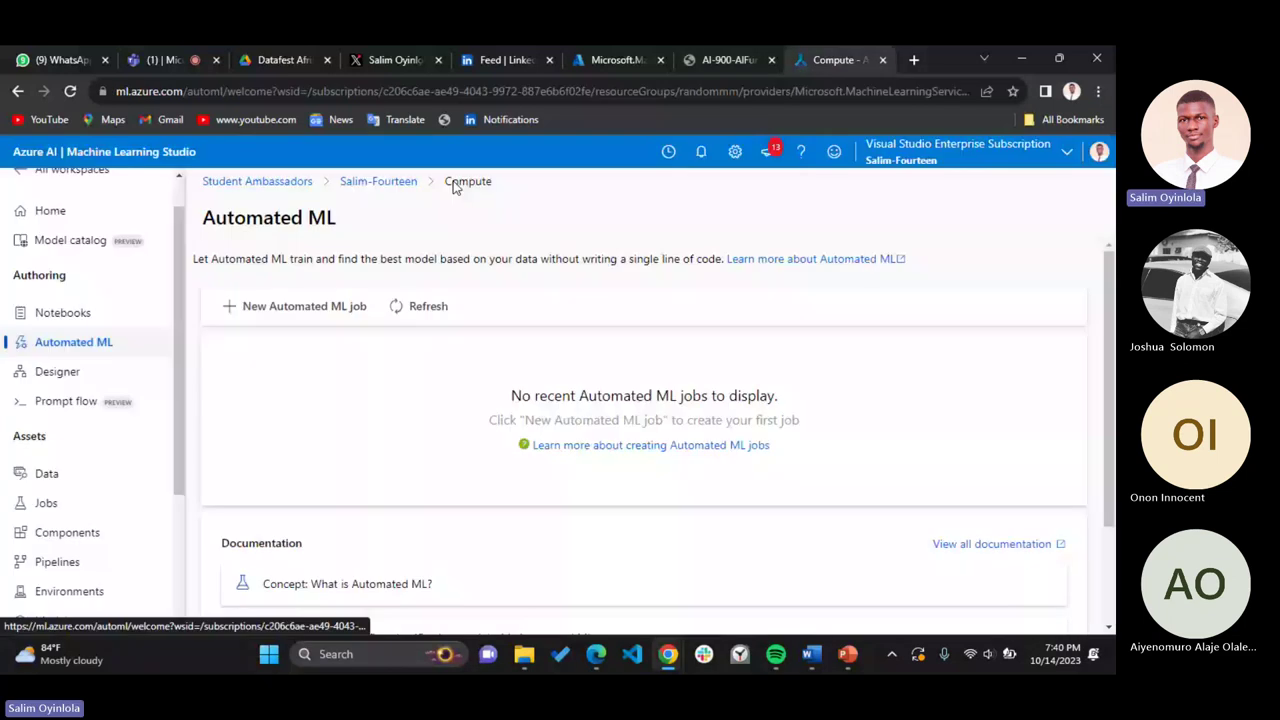
{"action": "key", "text": "ctrl+shift+Tab"}
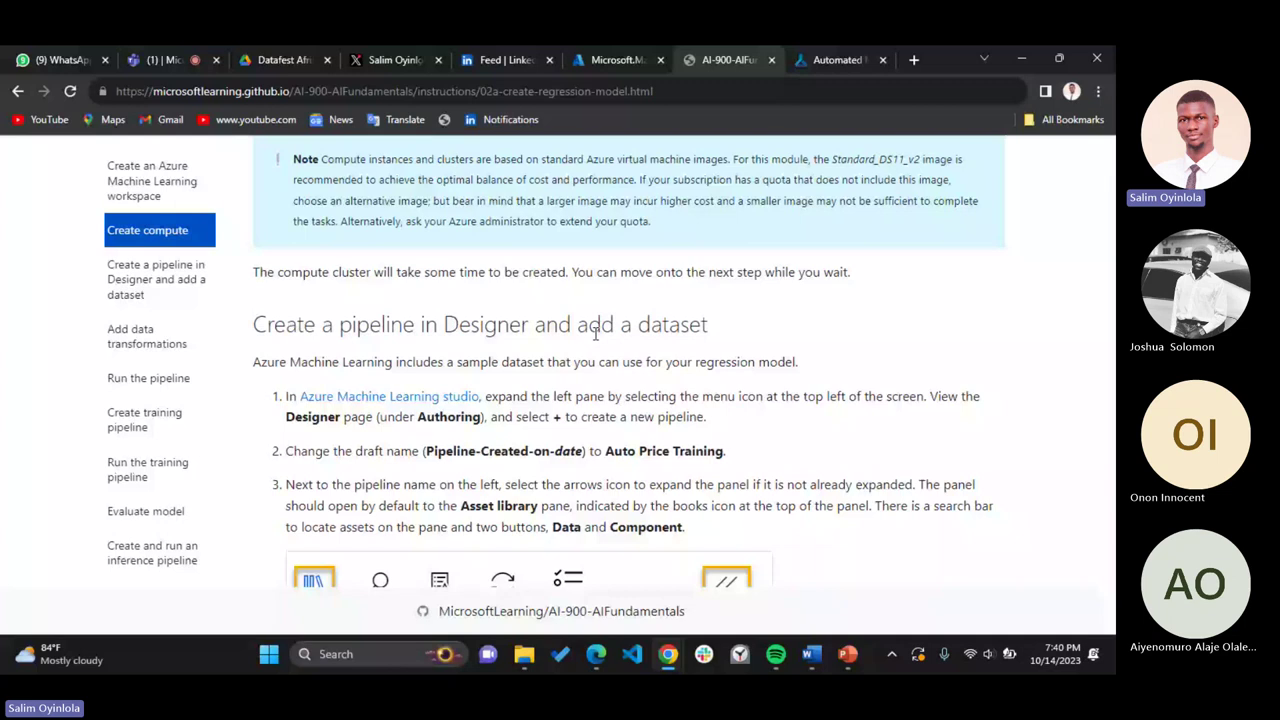
{"action": "key", "text": "ctrl+Tab"}
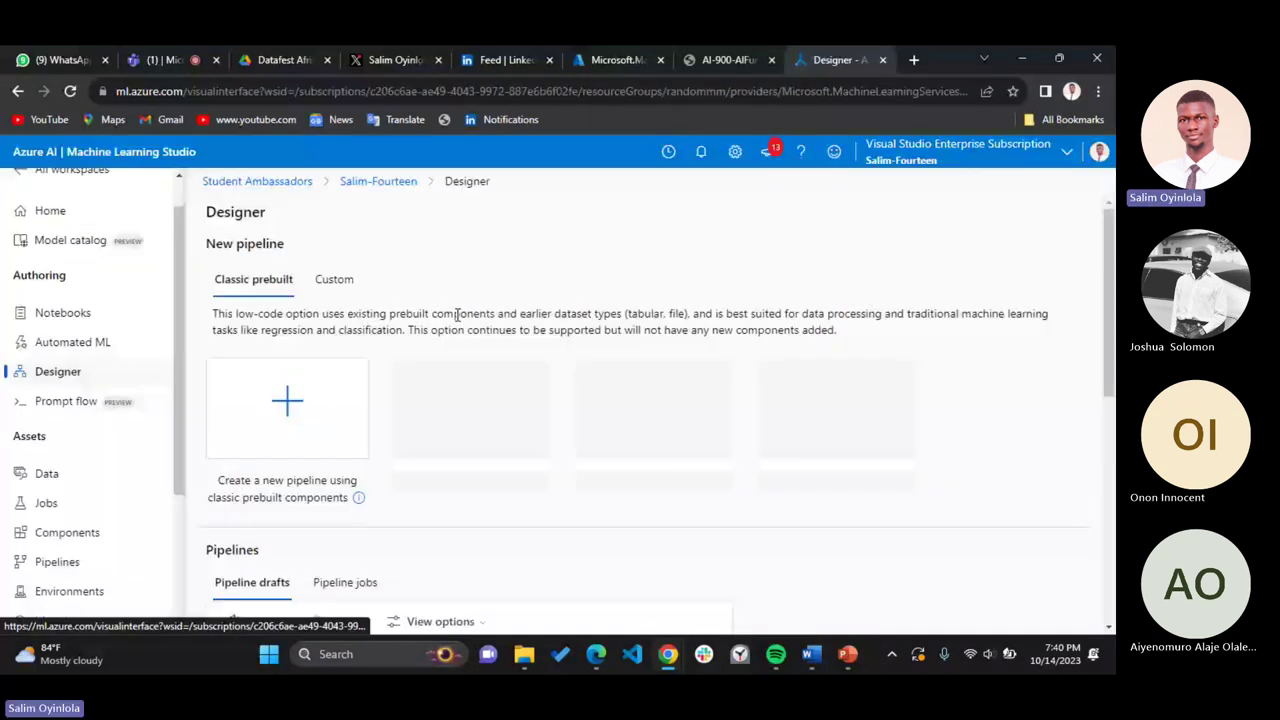
{"action": "key", "text": "ctrl+shift+Tab"}
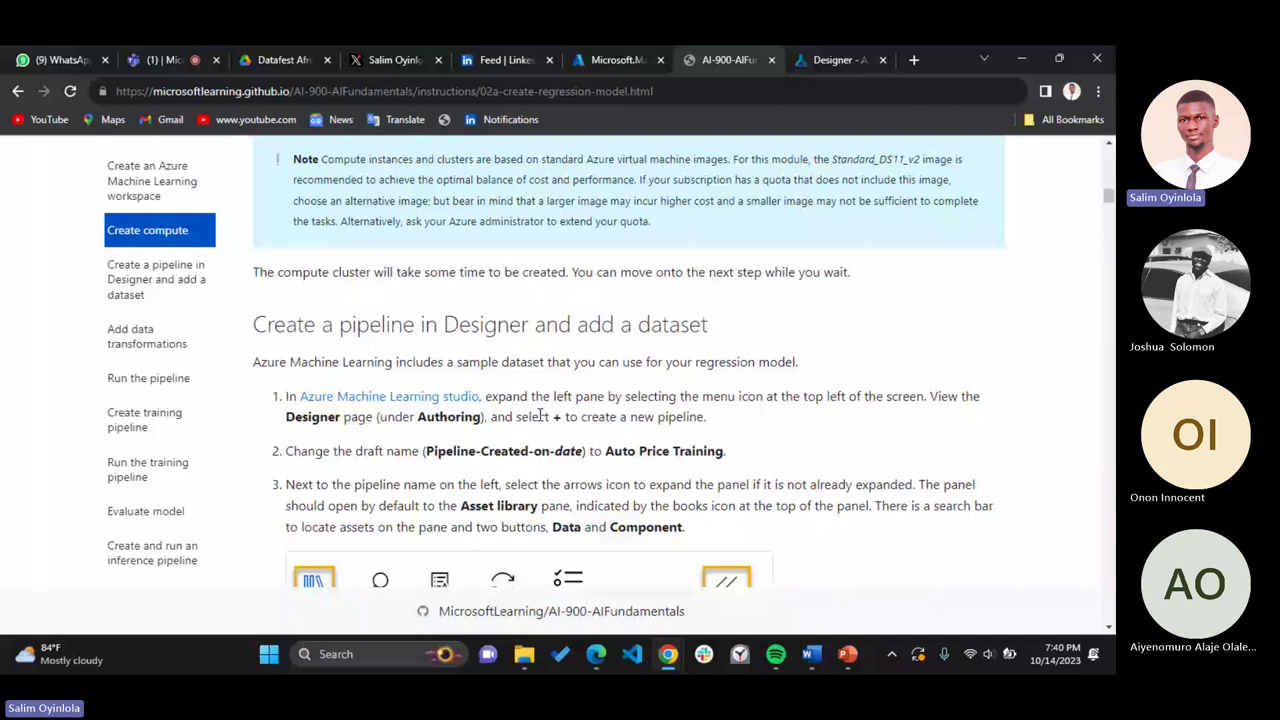
{"action": "key", "text": "ctrl+Tab"}
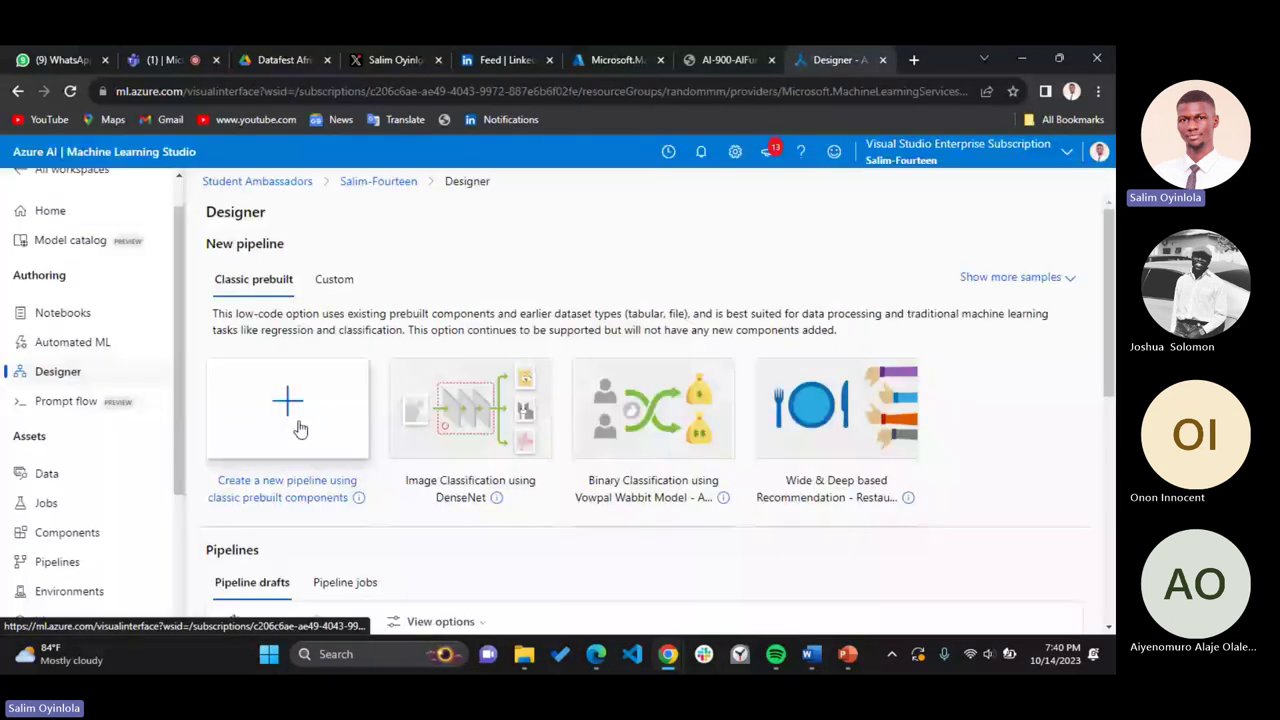
Copy the draft name from the guide, dismiss the Configure & Submit tour and rename the pipeline draft as Auto Price Training
{"action": "key", "text": "ctrl+shift+Tab"}
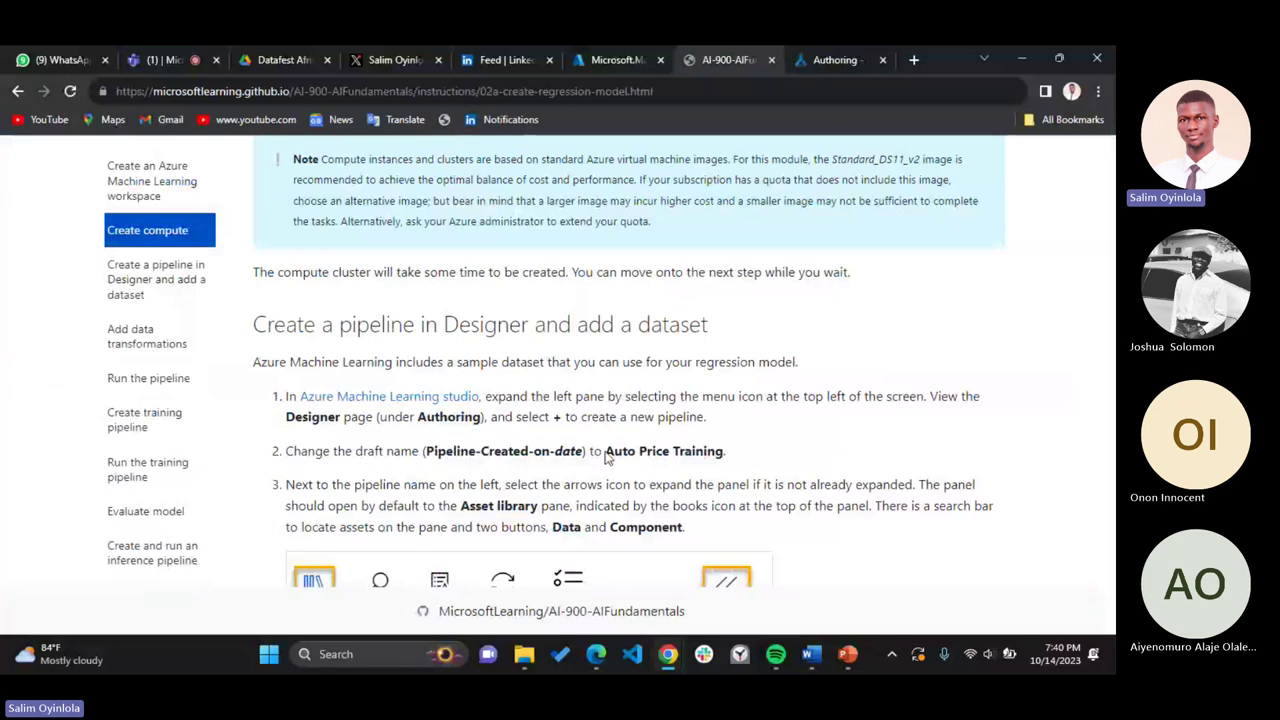
{"action": "left_click_drag", "start_coordinate": [606, 452], "coordinate": [724, 455]}
{"action": "key", "text": "ctrl+c"}
{"action": "left_click", "coordinate": [832, 60]}
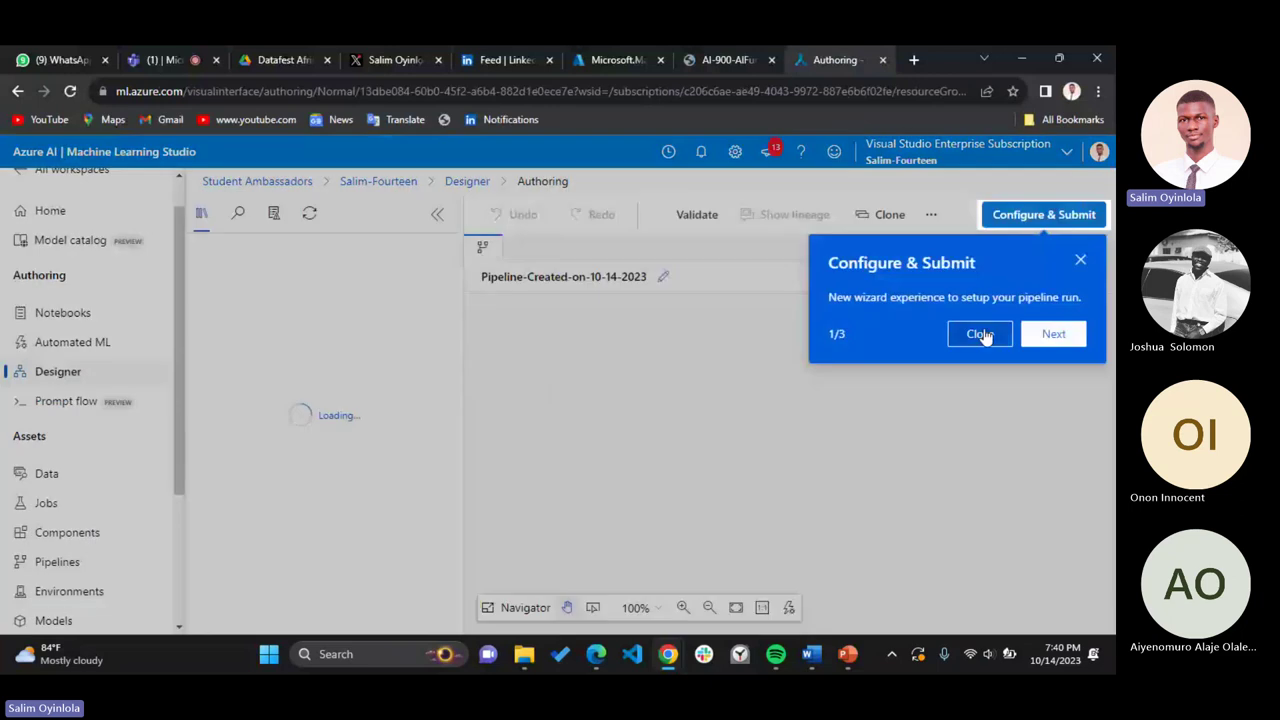
{"action": "left_click", "coordinate": [980, 334]}
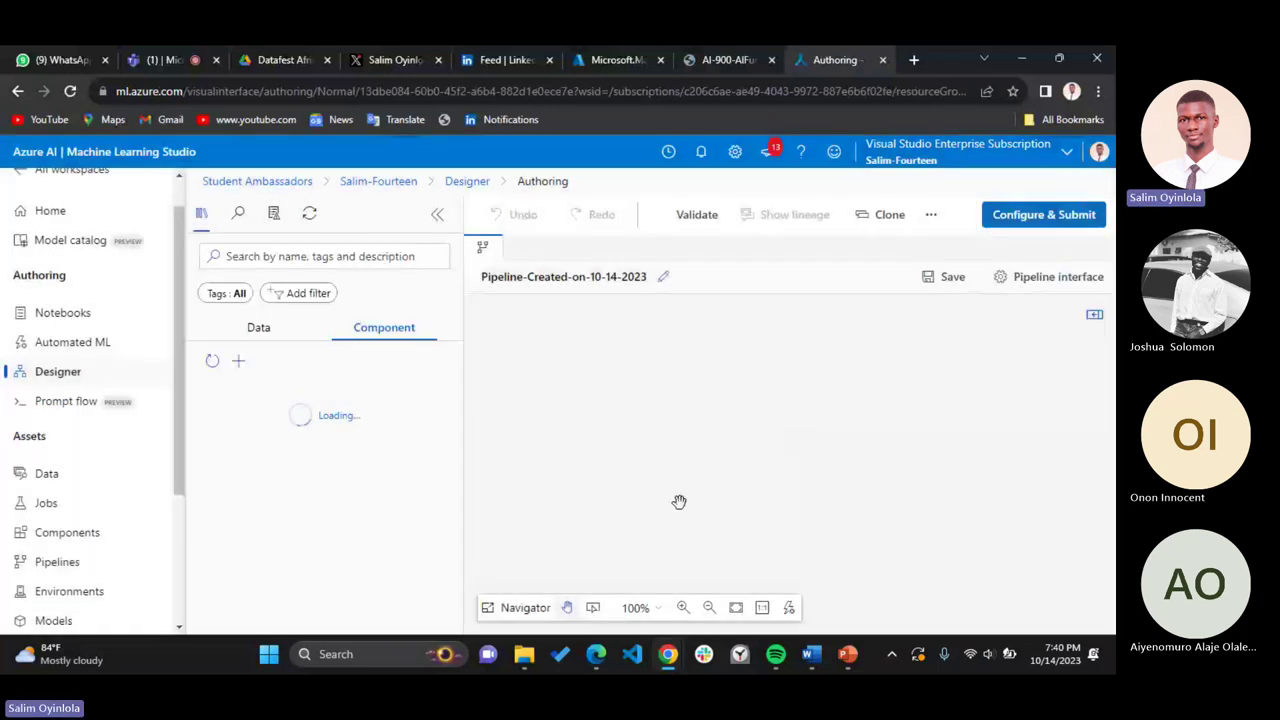
{"action": "left_click", "coordinate": [663, 277]}
{"action": "key", "text": "ctrl+v"}
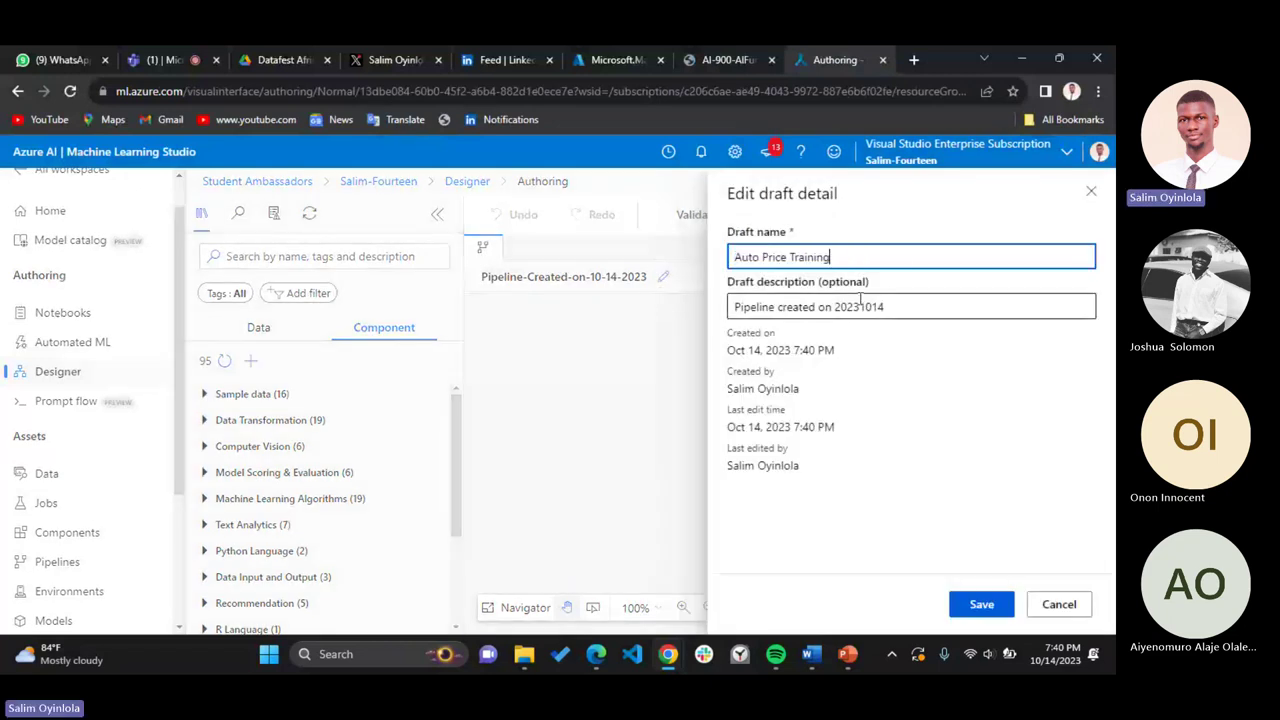
{"action": "left_click", "coordinate": [975, 605]}
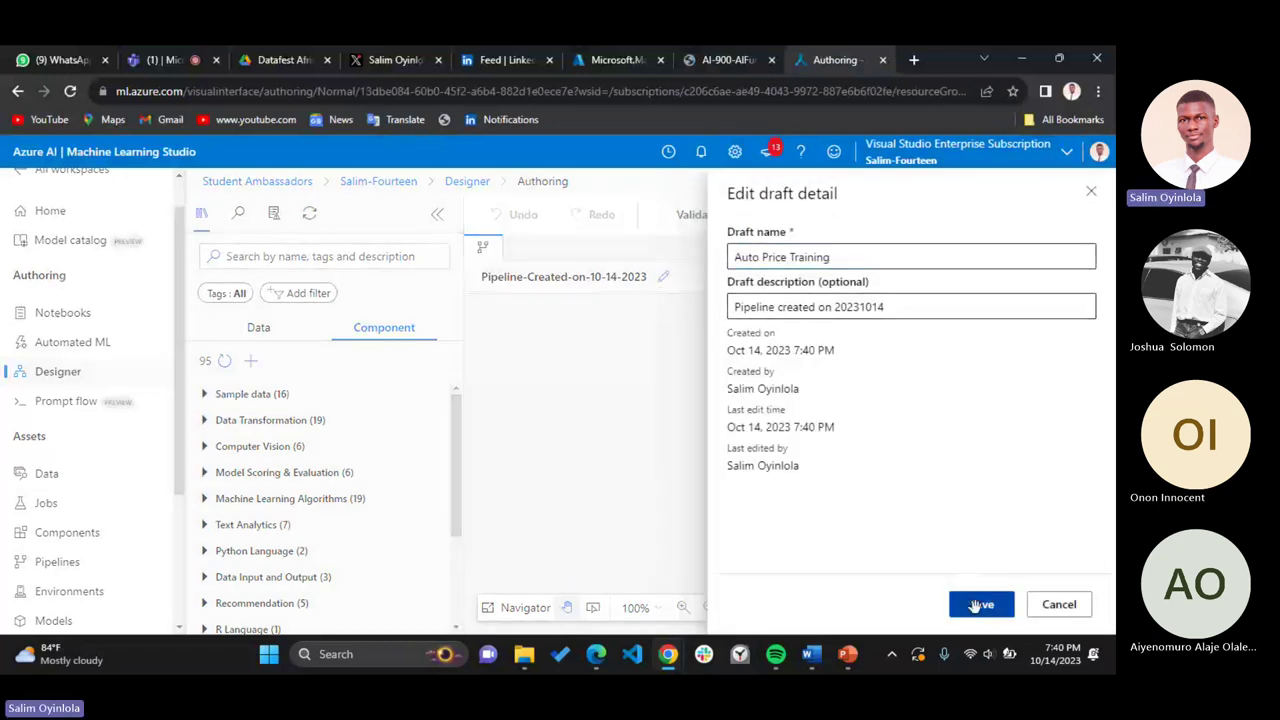
Read the guide's instructions on the Asset library pane and compare them with the pipeline authoring page
{"action": "left_click", "coordinate": [737, 55]}
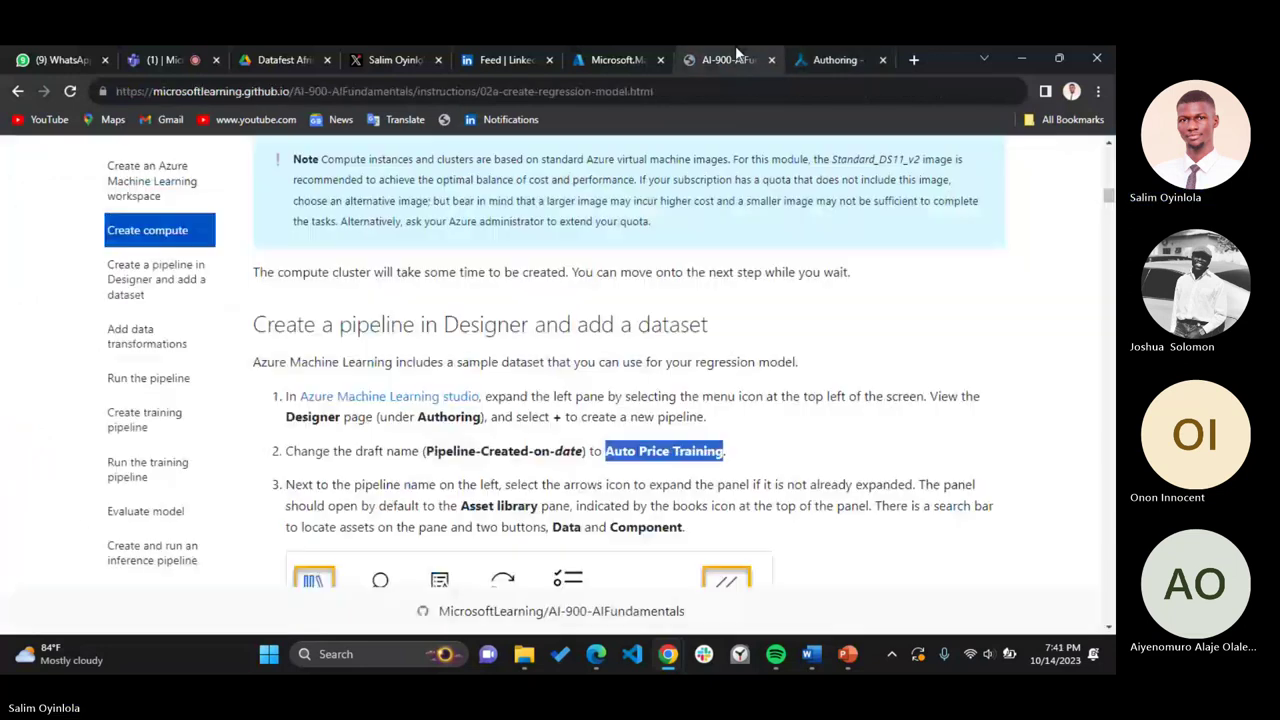
{"action": "left_click", "coordinate": [546, 451]}
{"action": "scroll", "coordinate": [546, 451], "scroll_direction": "down", "scroll_amount": 1}
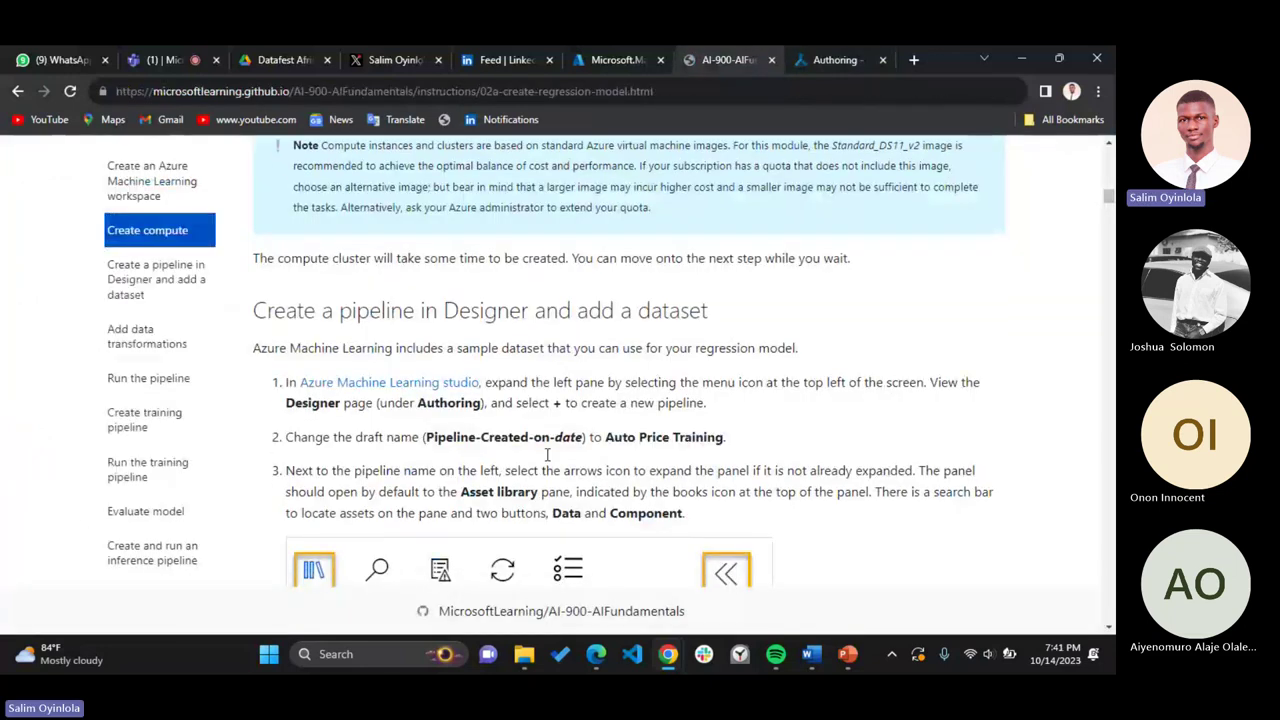
{"action": "scroll", "coordinate": [548, 461], "scroll_direction": "down", "scroll_amount": 1}
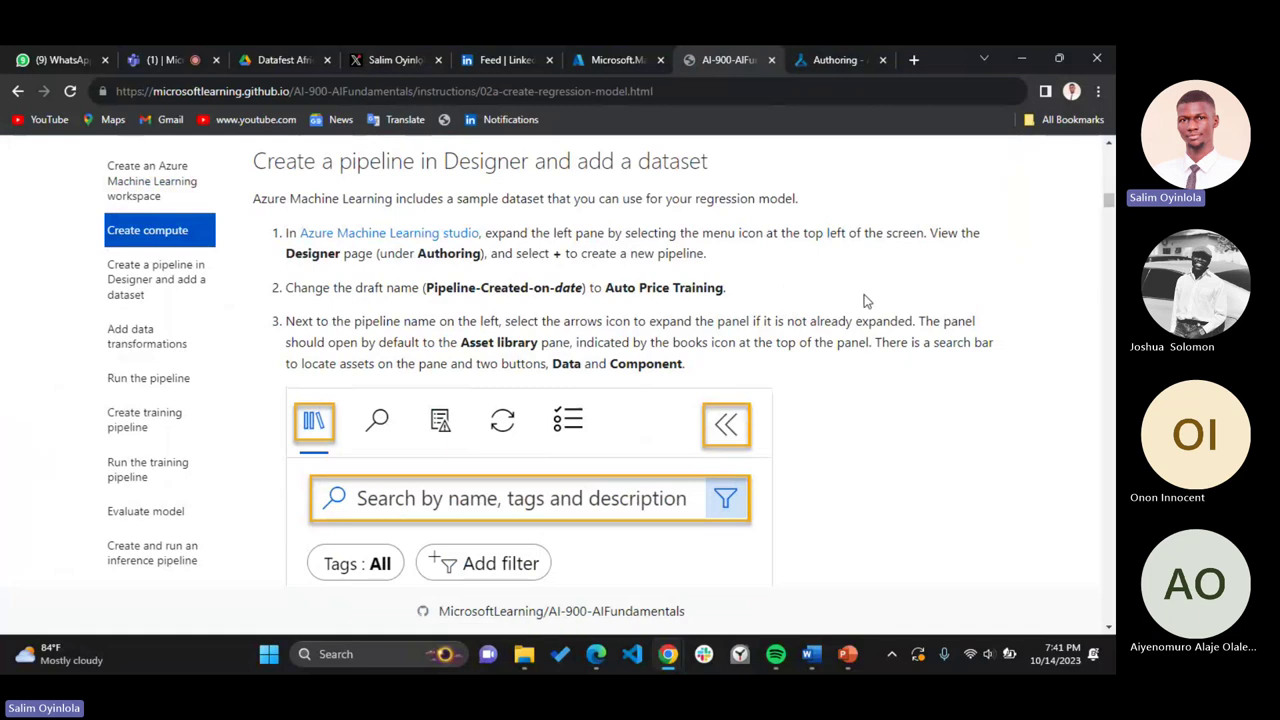
{"action": "left_click", "coordinate": [824, 57]}
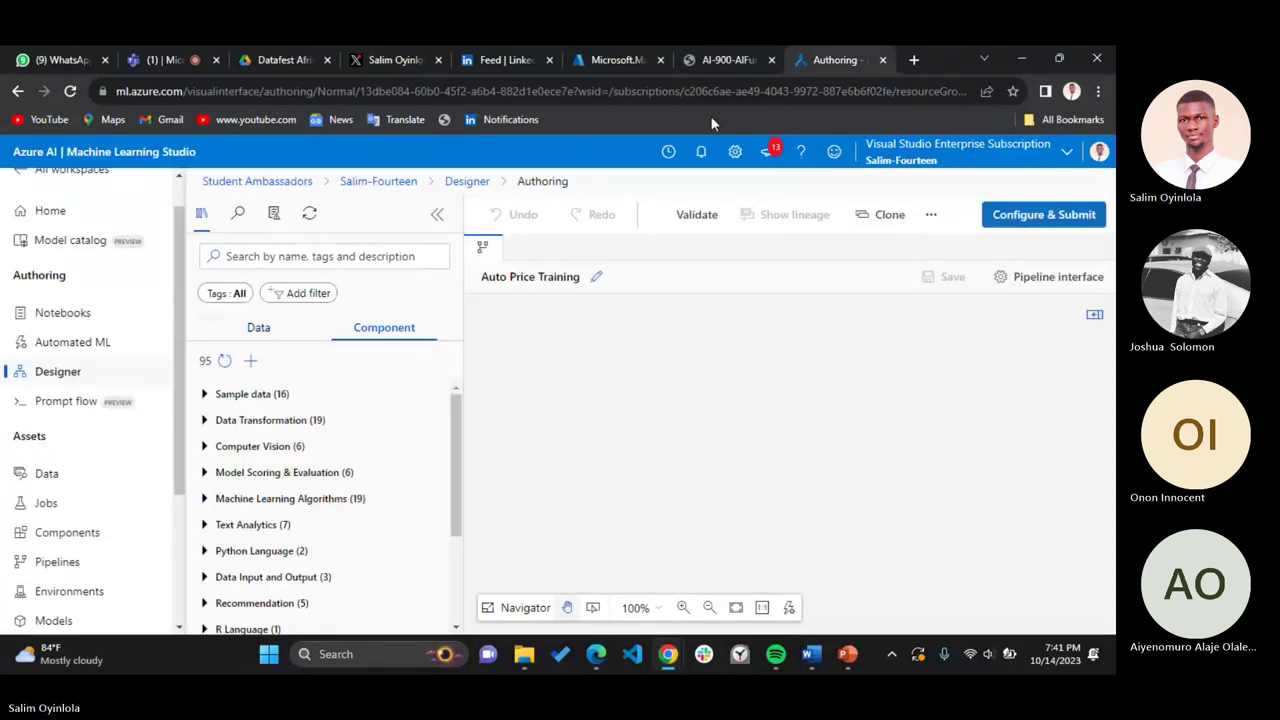
Search the component library for Automobile price data (Raw), as named in the guide, and place the dataset on the canvas
{"action": "left_click", "coordinate": [729, 59]}
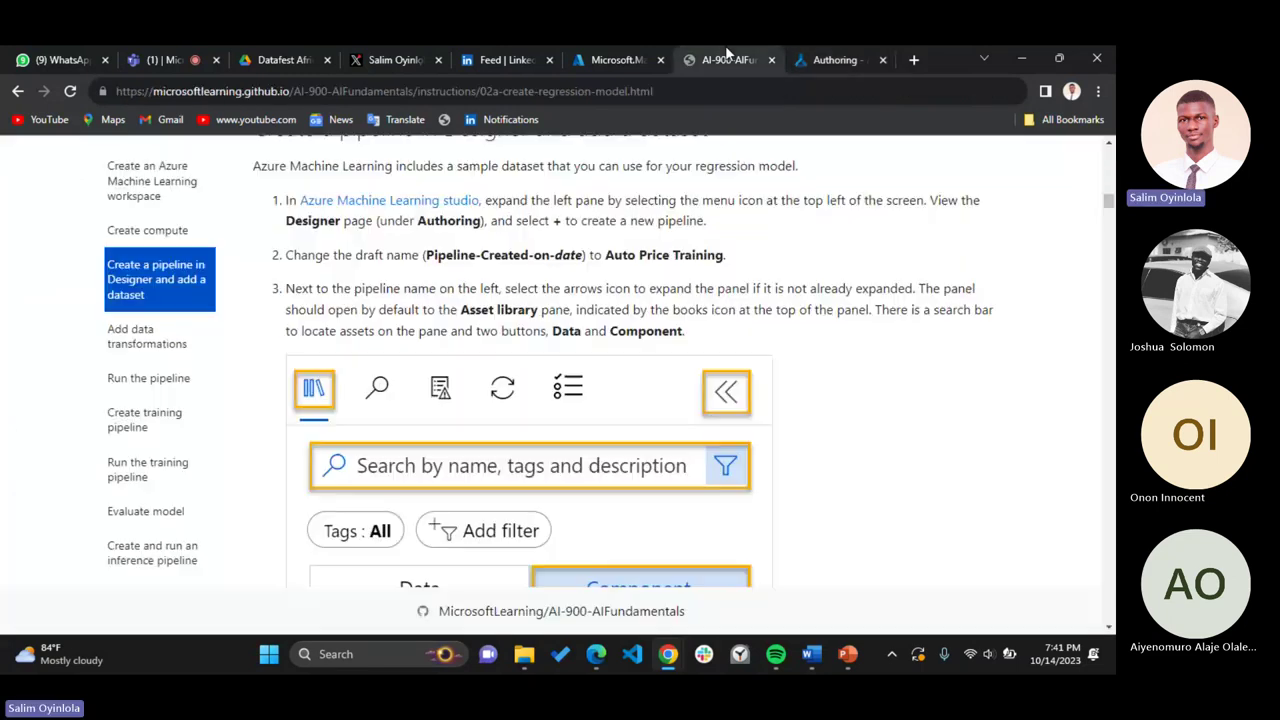
{"action": "scroll", "coordinate": [729, 53], "scroll_direction": "down", "scroll_amount": 3}
{"action": "scroll", "coordinate": [729, 53], "scroll_direction": "down", "scroll_amount": 1}
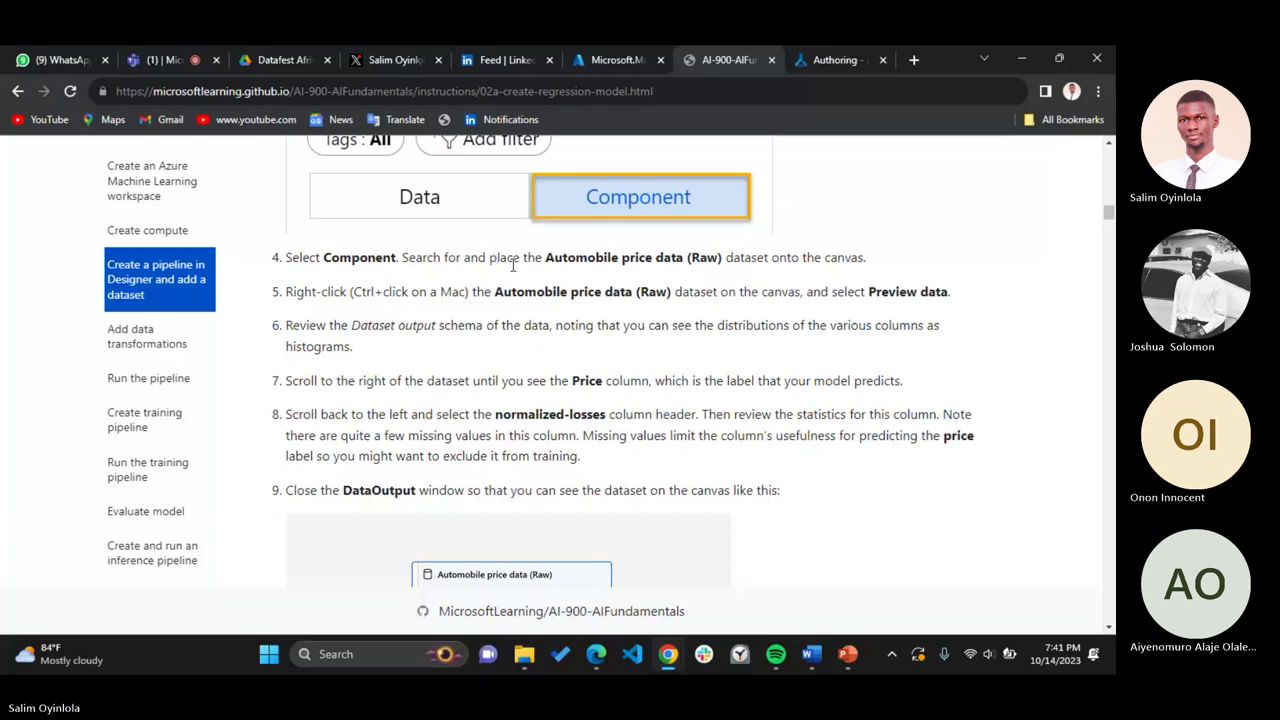
{"action": "left_click_drag", "start_coordinate": [545, 258], "coordinate": [722, 258]}
{"action": "key", "text": "ctrl+c"}
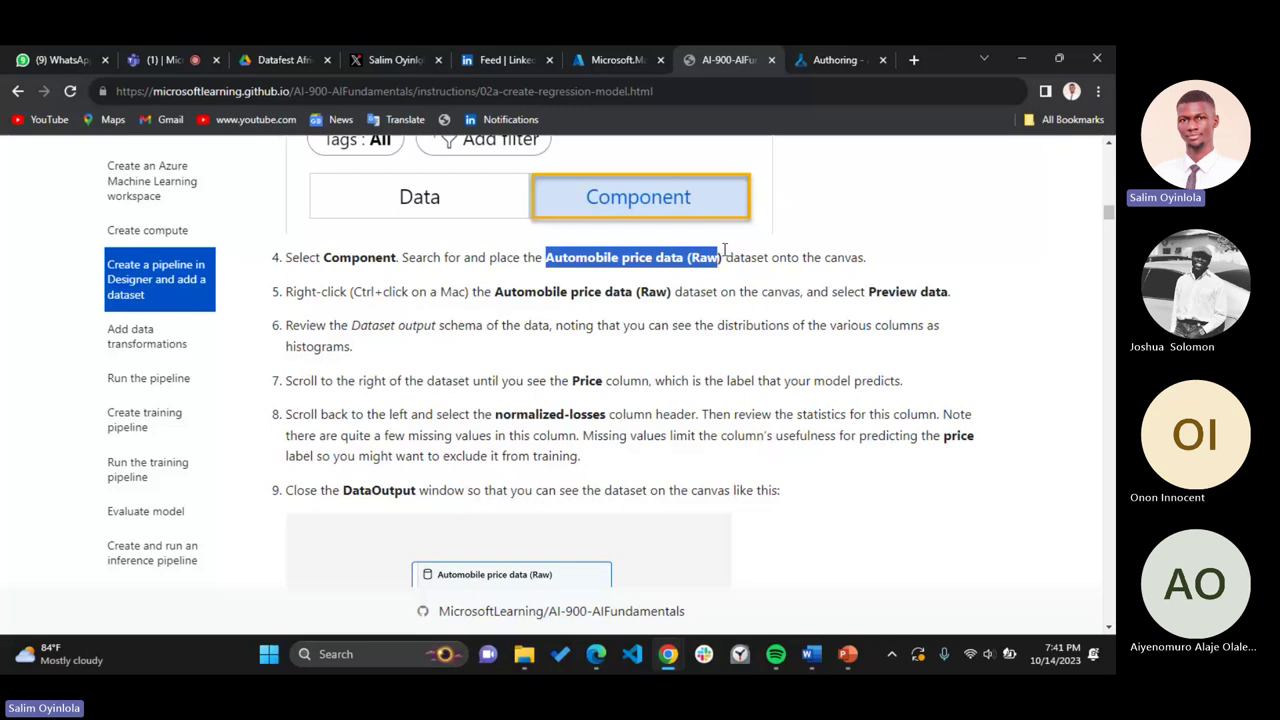
{"action": "left_click", "coordinate": [822, 58]}
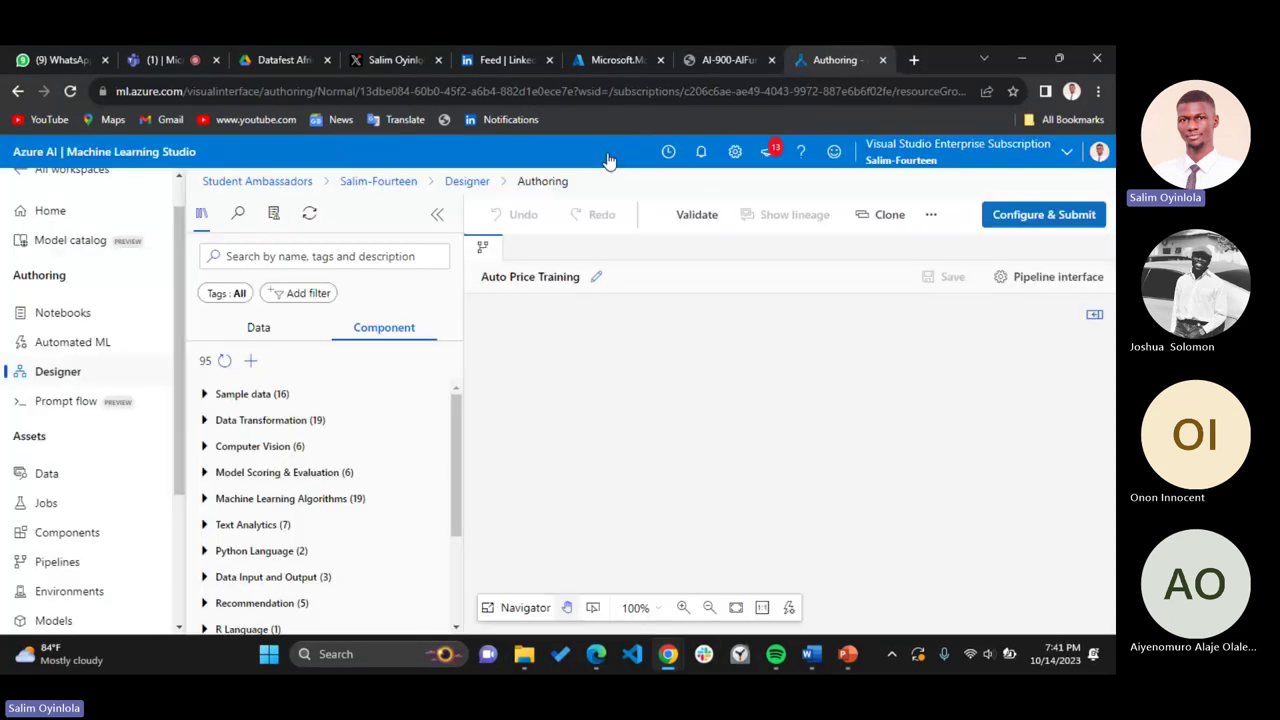
{"action": "left_click", "coordinate": [377, 252]}
{"action": "key", "text": "ctrl+v"}
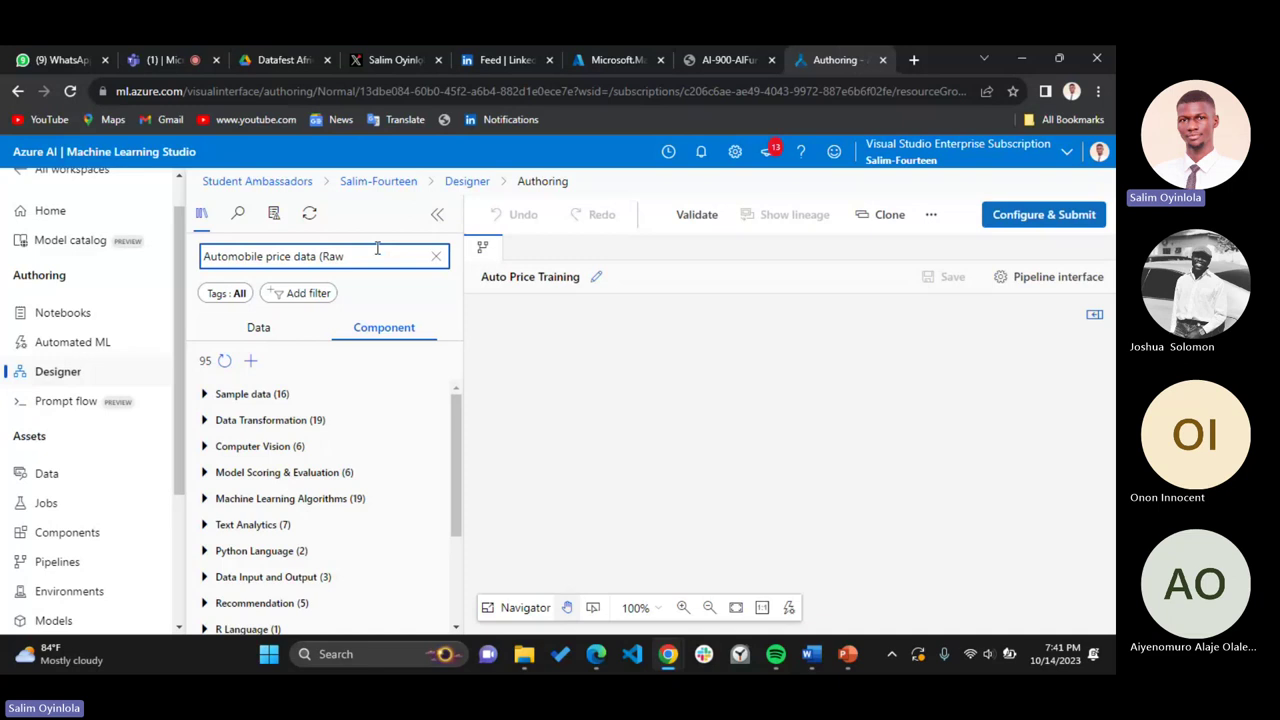
{"action": "type", "text": ")"}
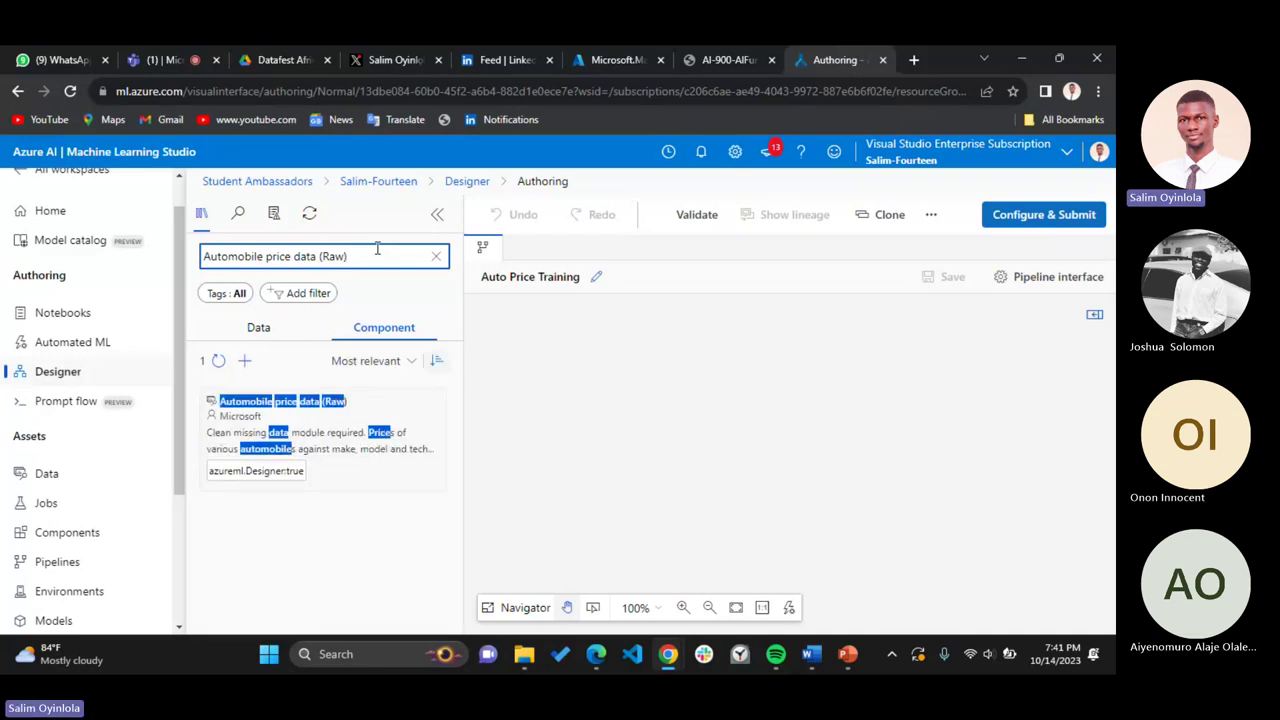
{"action": "left_click", "coordinate": [344, 428]}
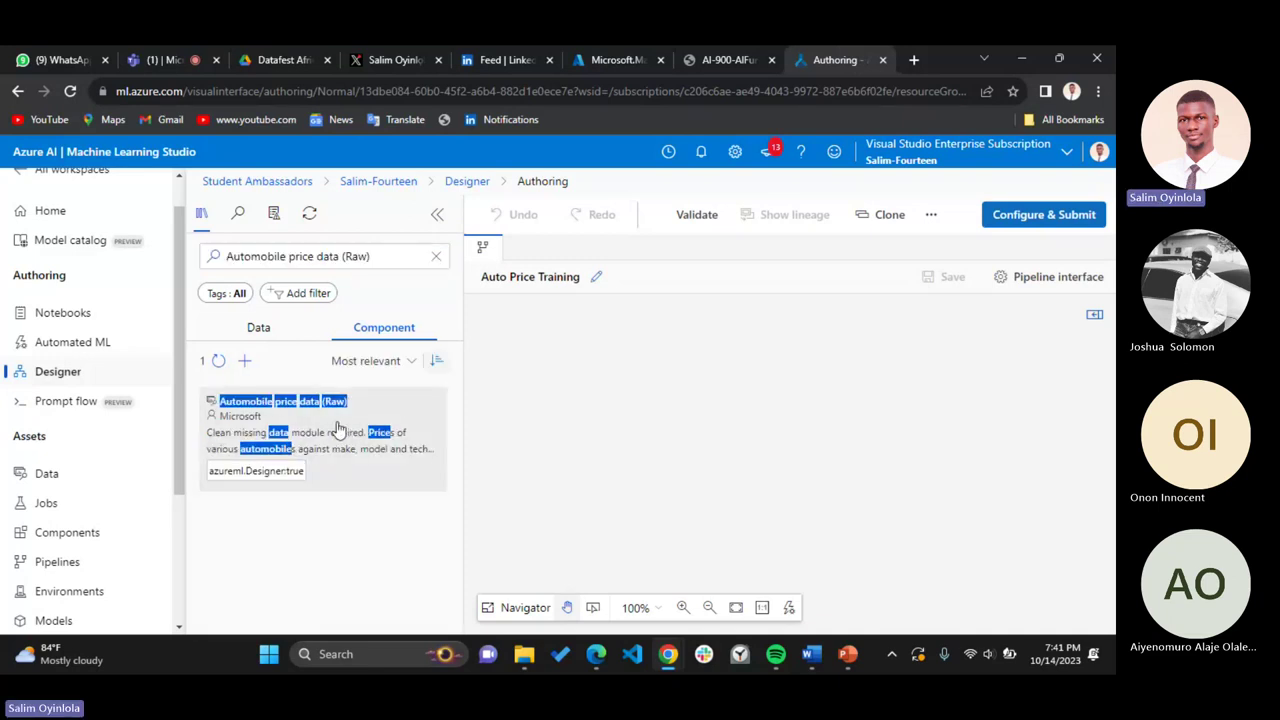
{"action": "left_click_drag", "start_coordinate": [340, 428], "coordinate": [663, 363]}
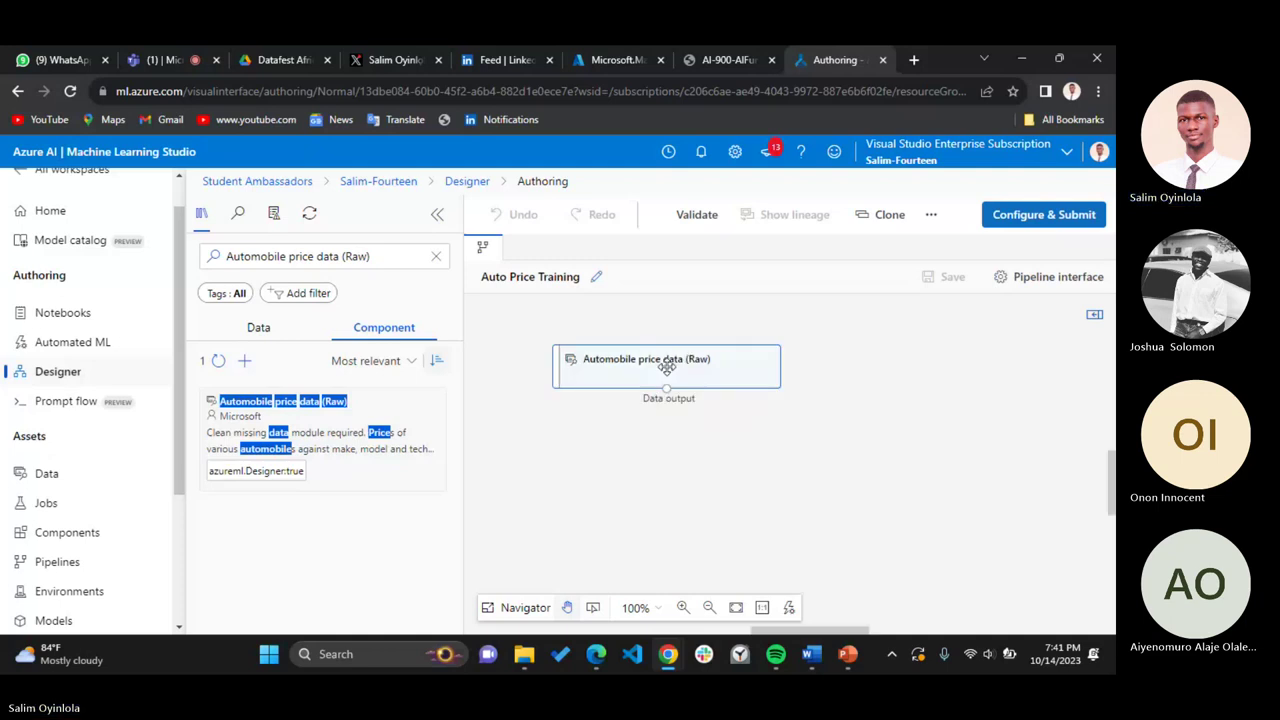
Follow the guide's dataset instructions and open the data preview of Automobile price data (Raw) on the canvas
{"action": "left_click", "coordinate": [742, 47]}
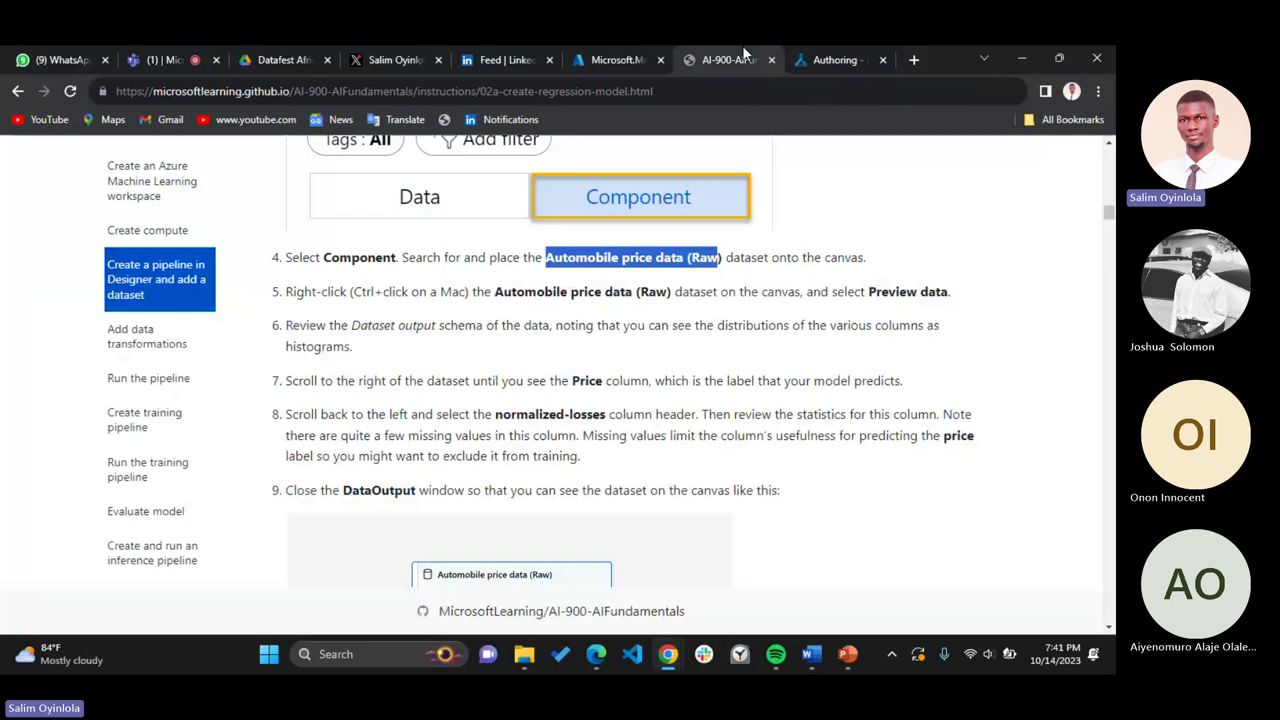
{"action": "left_click", "coordinate": [406, 340]}
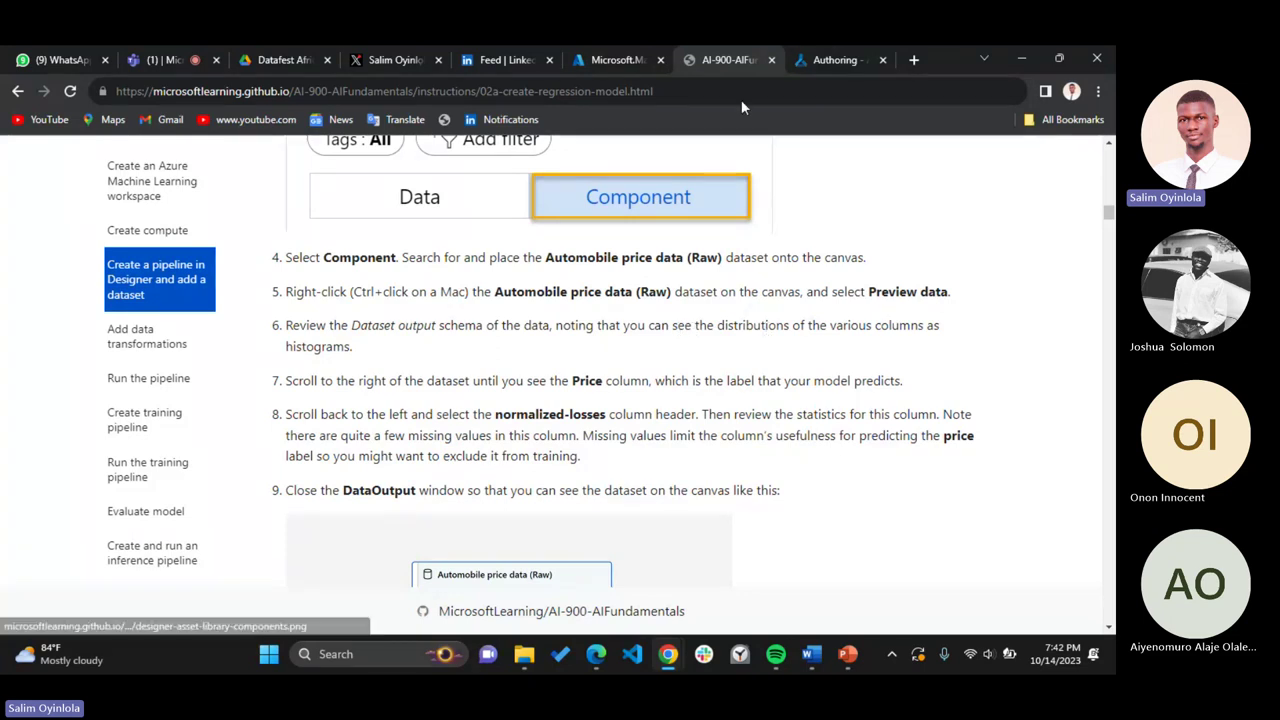
{"action": "left_click", "coordinate": [835, 60]}
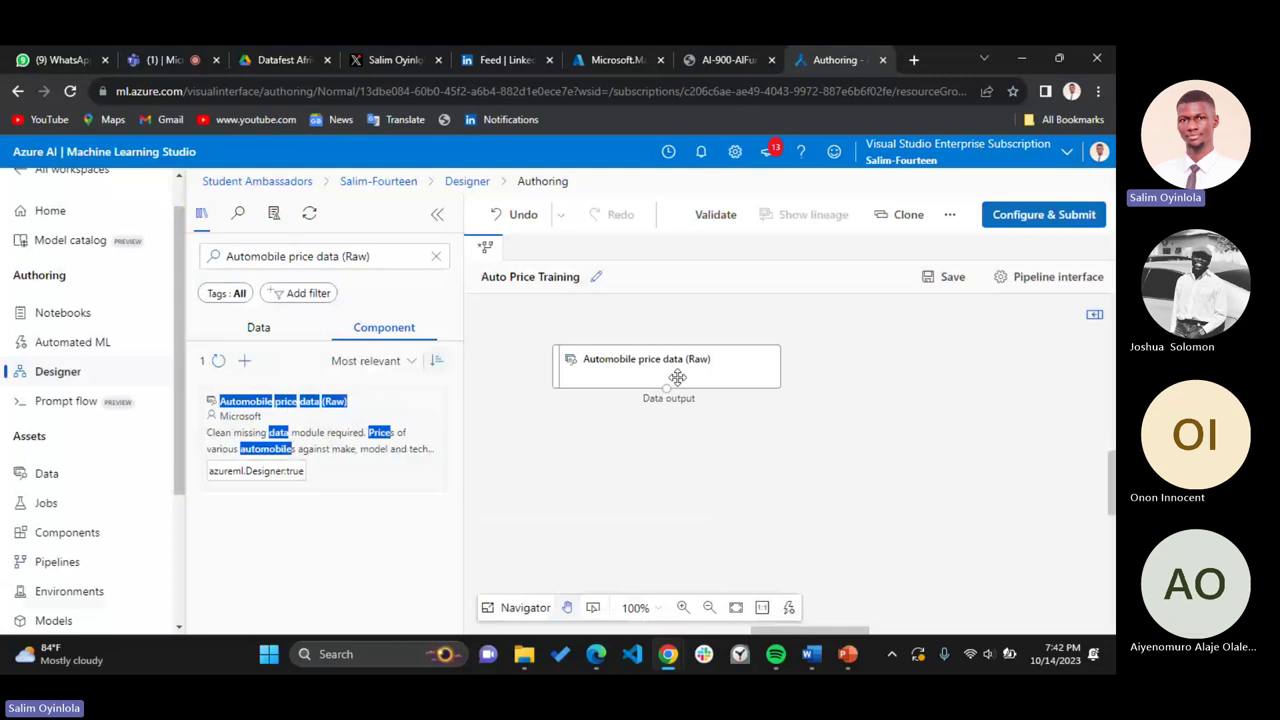
{"action": "right_click", "coordinate": [677, 377]}
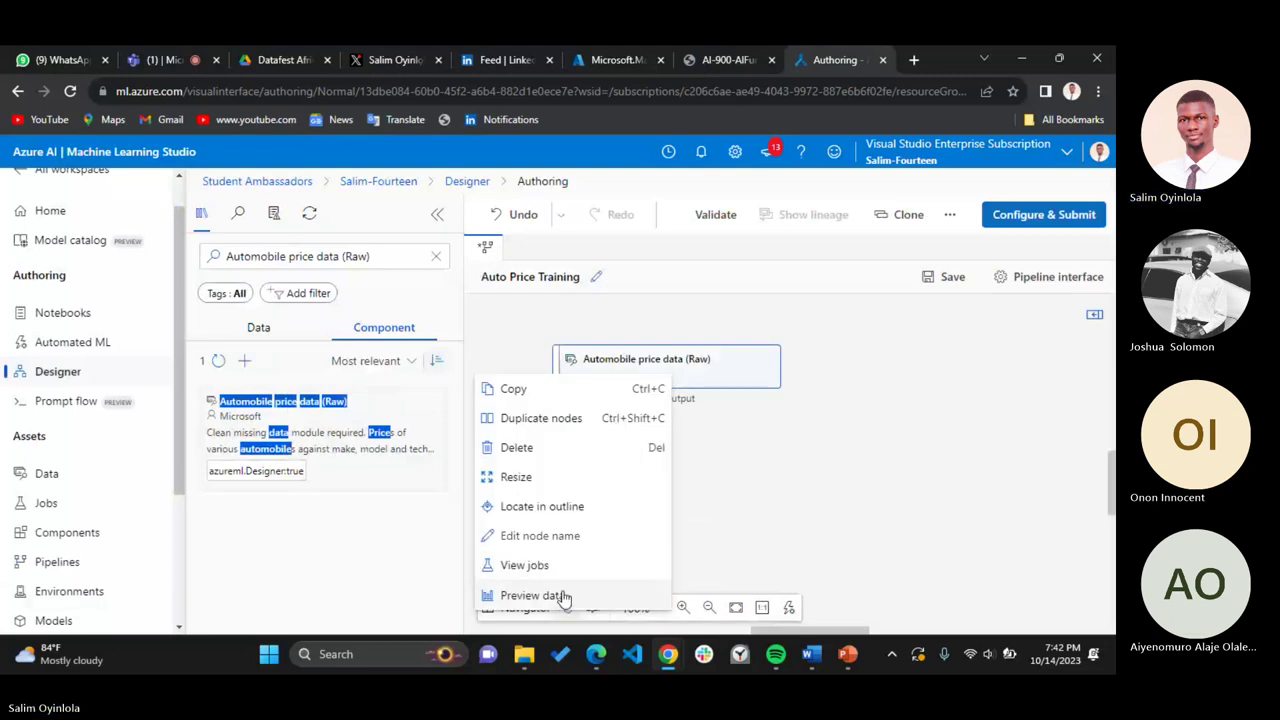
{"action": "left_click", "coordinate": [738, 55]}
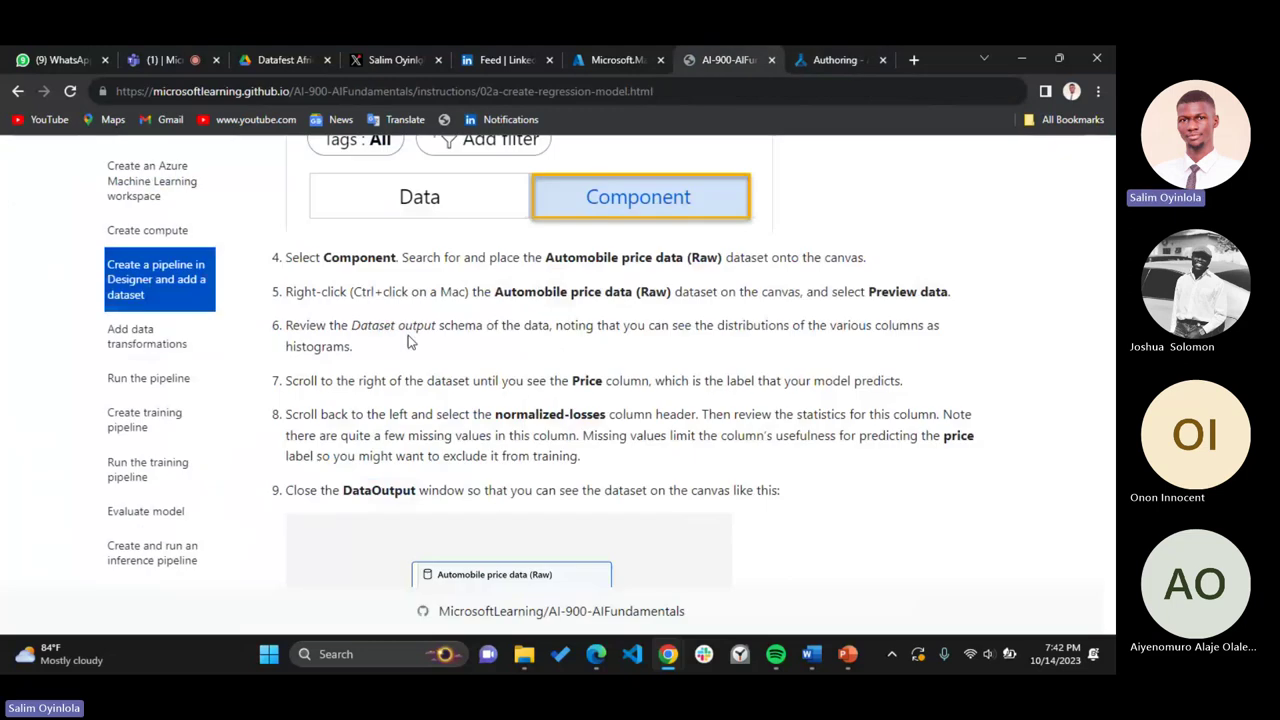
{"action": "left_click", "coordinate": [778, 50]}
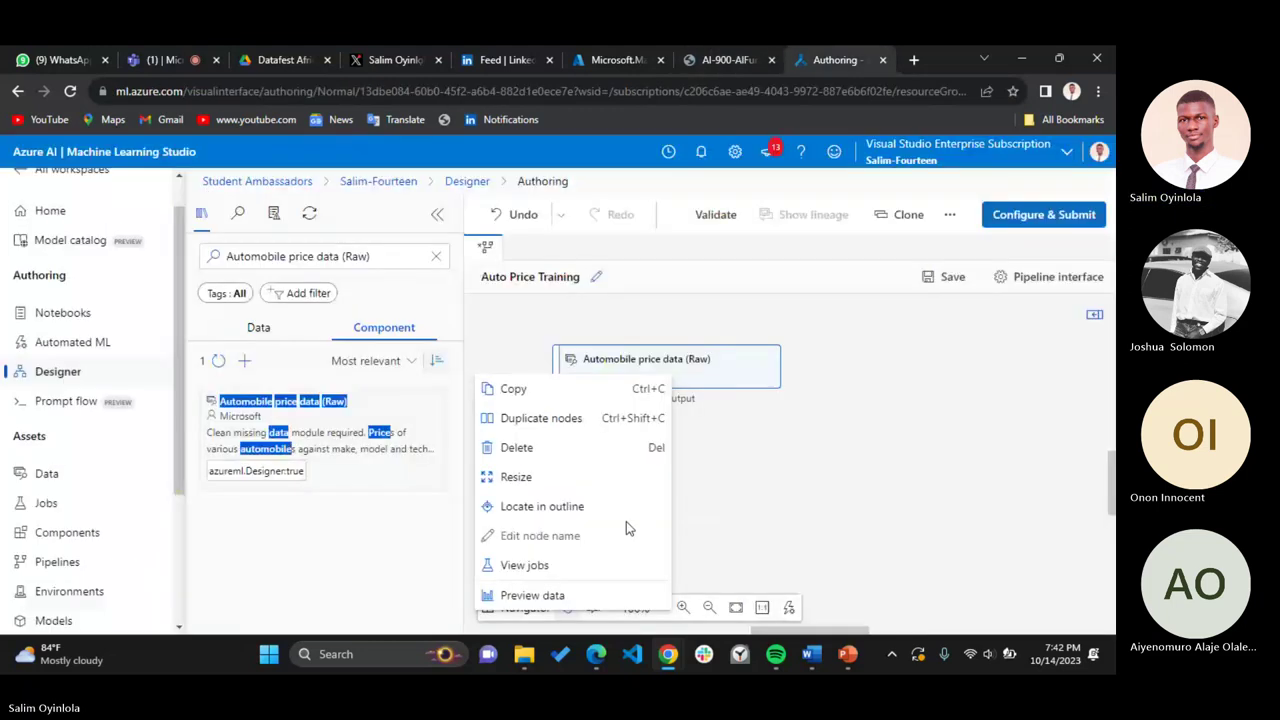
{"action": "left_click", "coordinate": [746, 430]}
{"action": "left_click", "coordinate": [646, 364]}
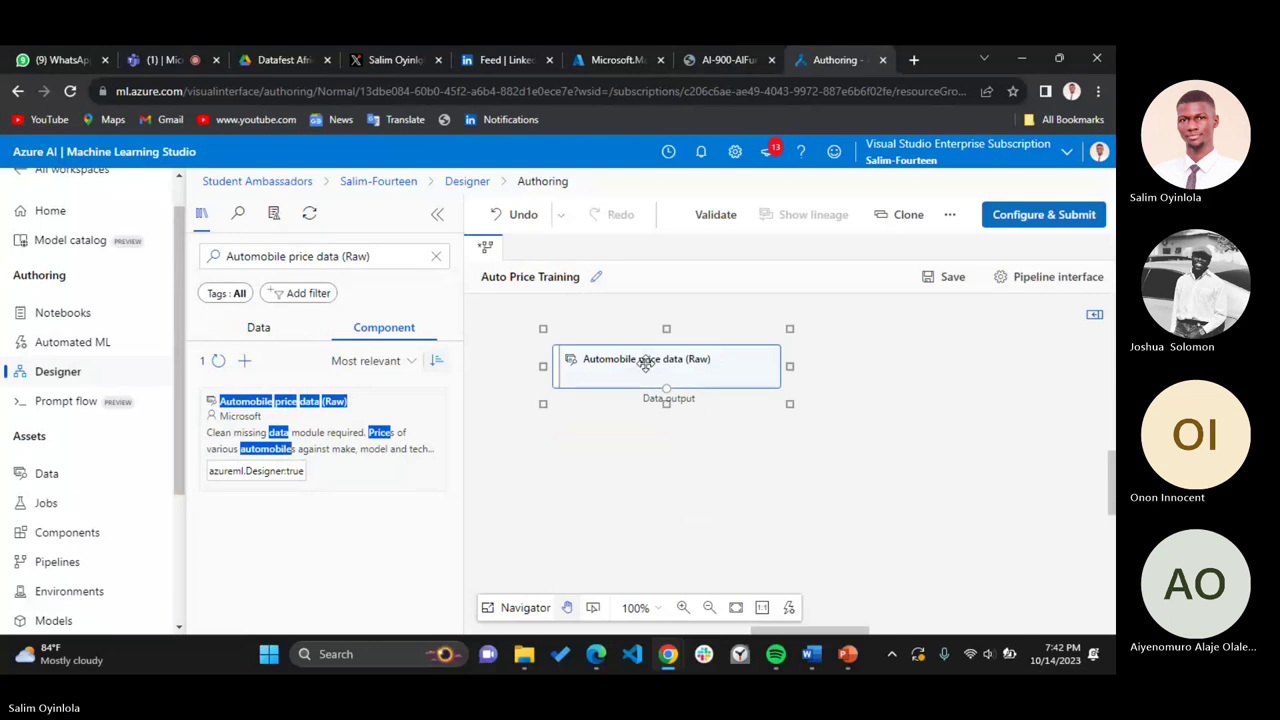
{"action": "right_click", "coordinate": [646, 364]}
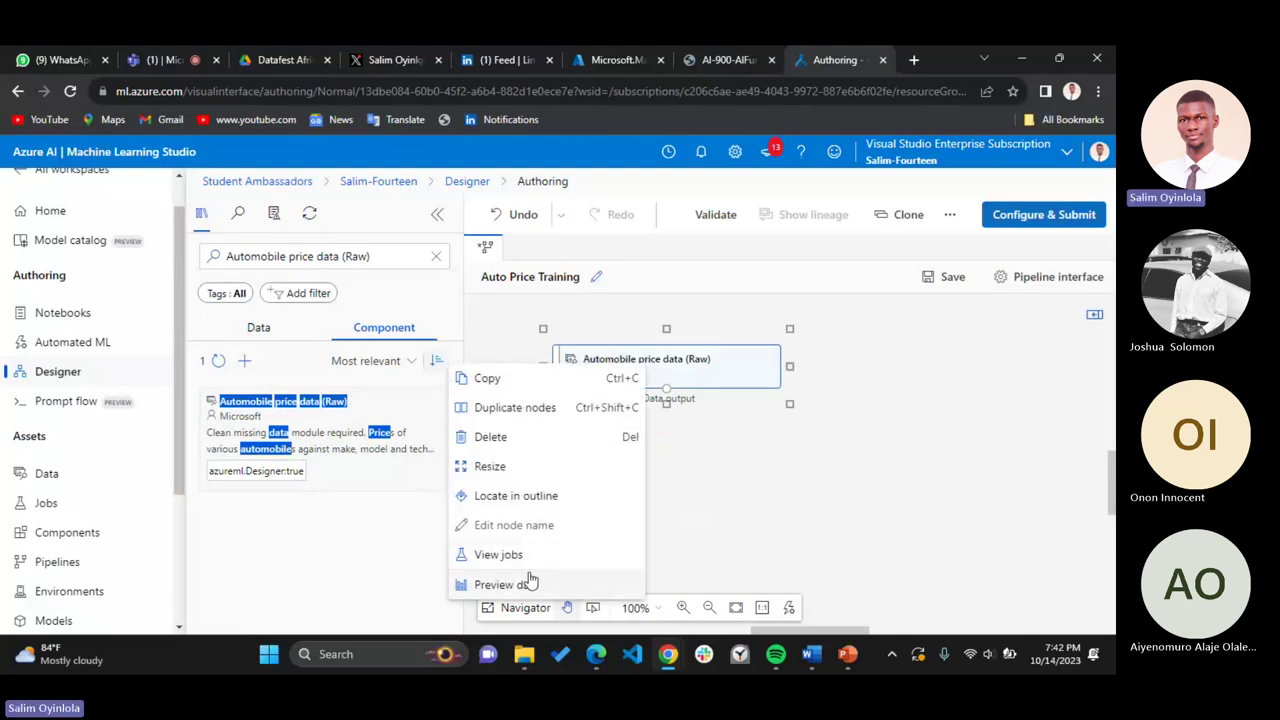
{"action": "left_click", "coordinate": [530, 582]}
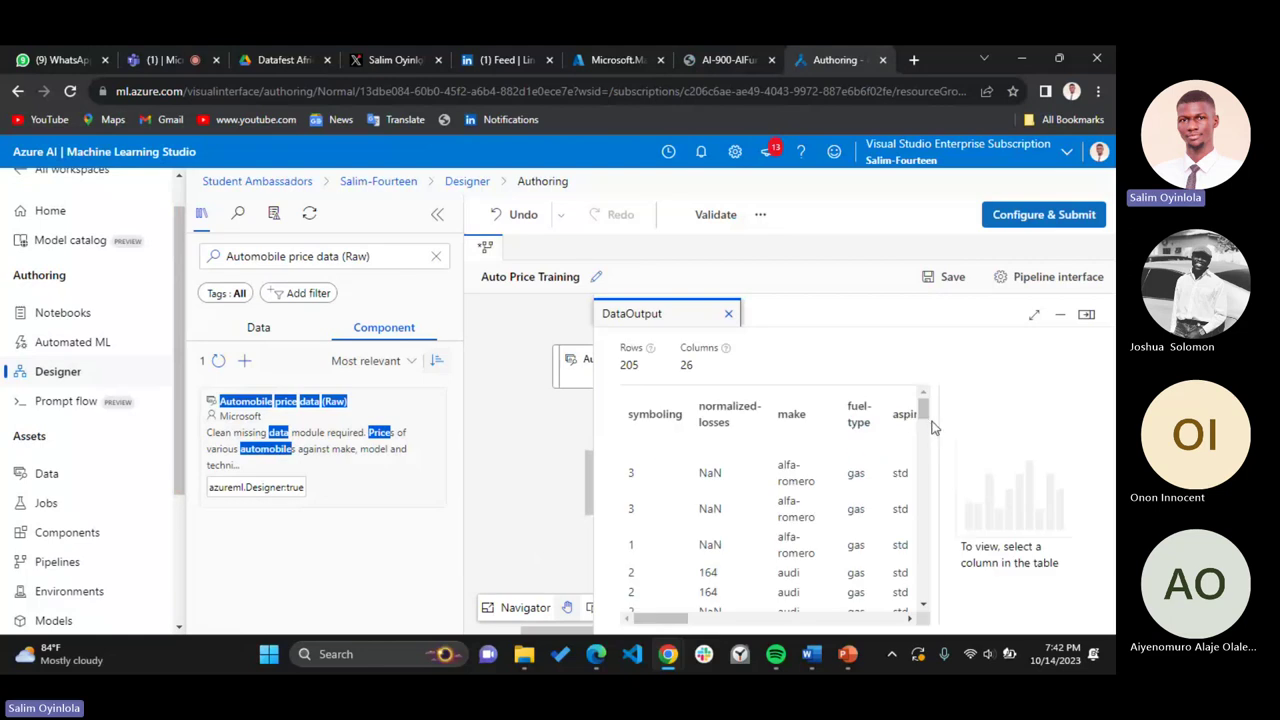
Examine the preview's rows and columns across to the price column, and minimize the DataOutput window
{"action": "scroll", "coordinate": [924, 415], "scroll_direction": "down", "scroll_amount": 1}
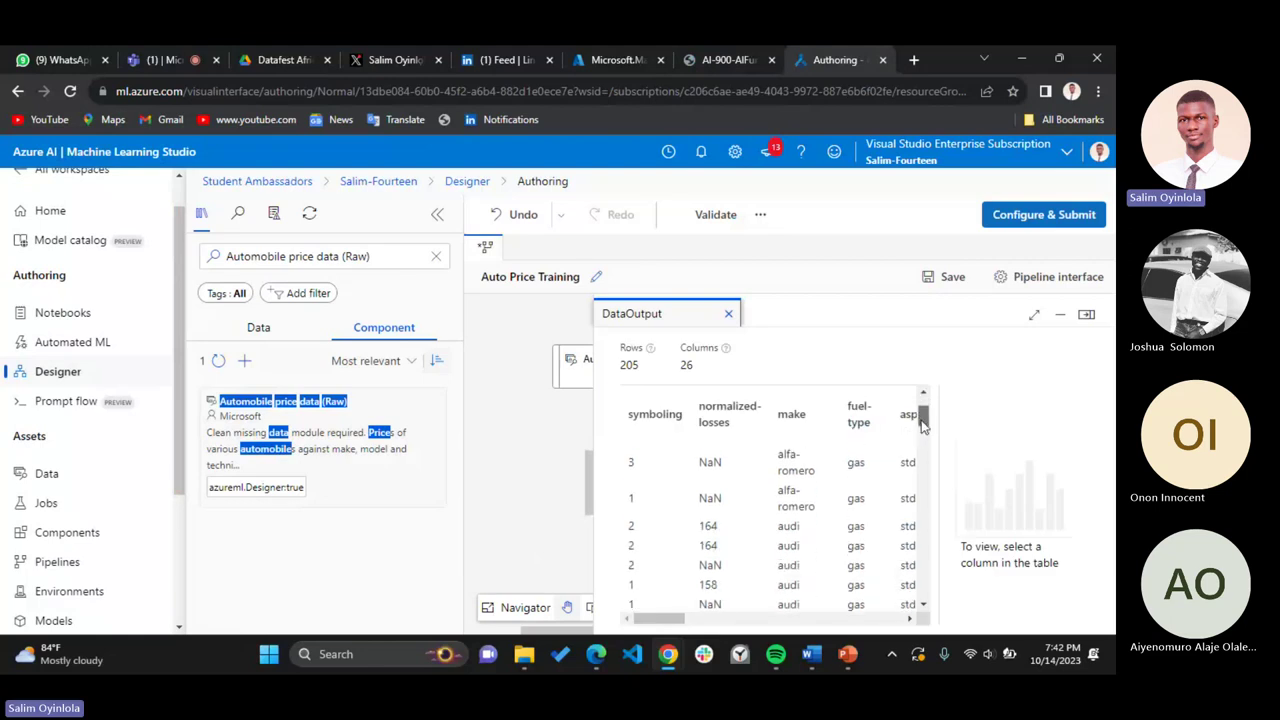
{"action": "scroll", "coordinate": [924, 420], "scroll_direction": "up", "scroll_amount": 2}
{"action": "left_click_drag", "start_coordinate": [668, 619], "coordinate": [720, 628]}
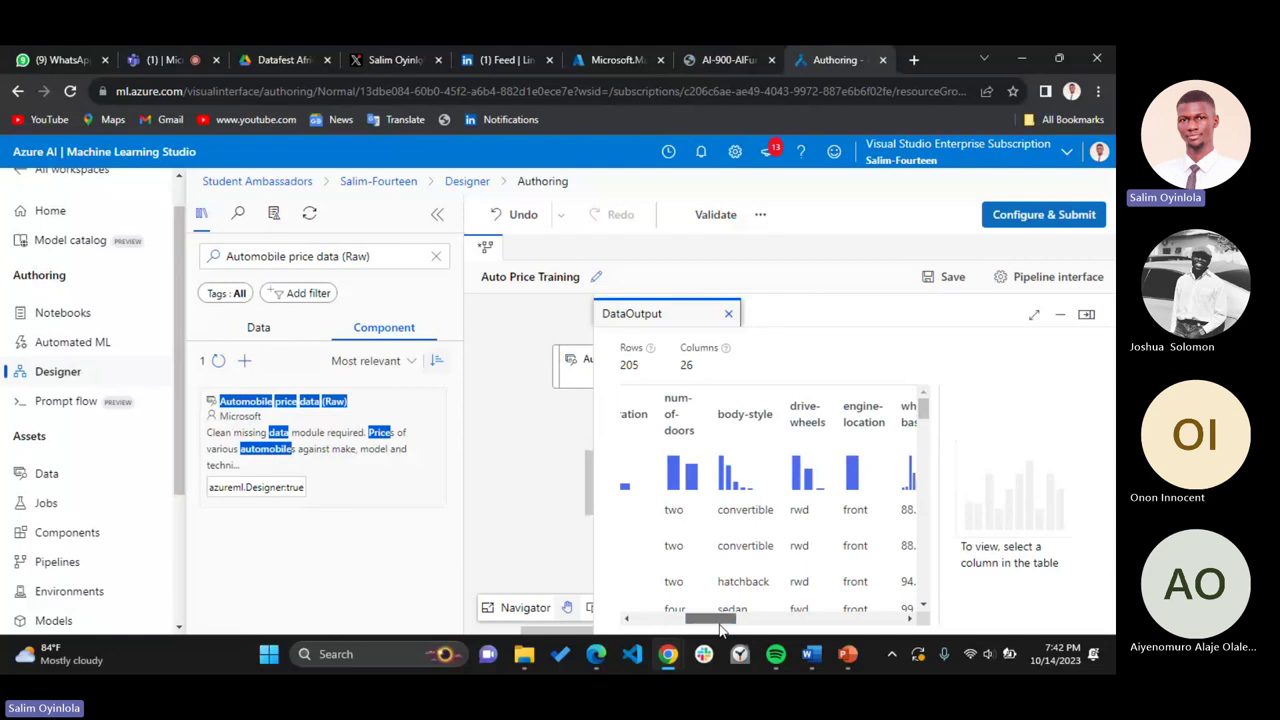
{"action": "mouse_move", "coordinate": [720, 628]}
{"action": "left_mouse_down"}
{"action": "mouse_move", "coordinate": [792, 623]}
{"action": "mouse_move", "coordinate": [719, 607]}
{"action": "mouse_move", "coordinate": [882, 617]}
{"action": "left_mouse_up"}
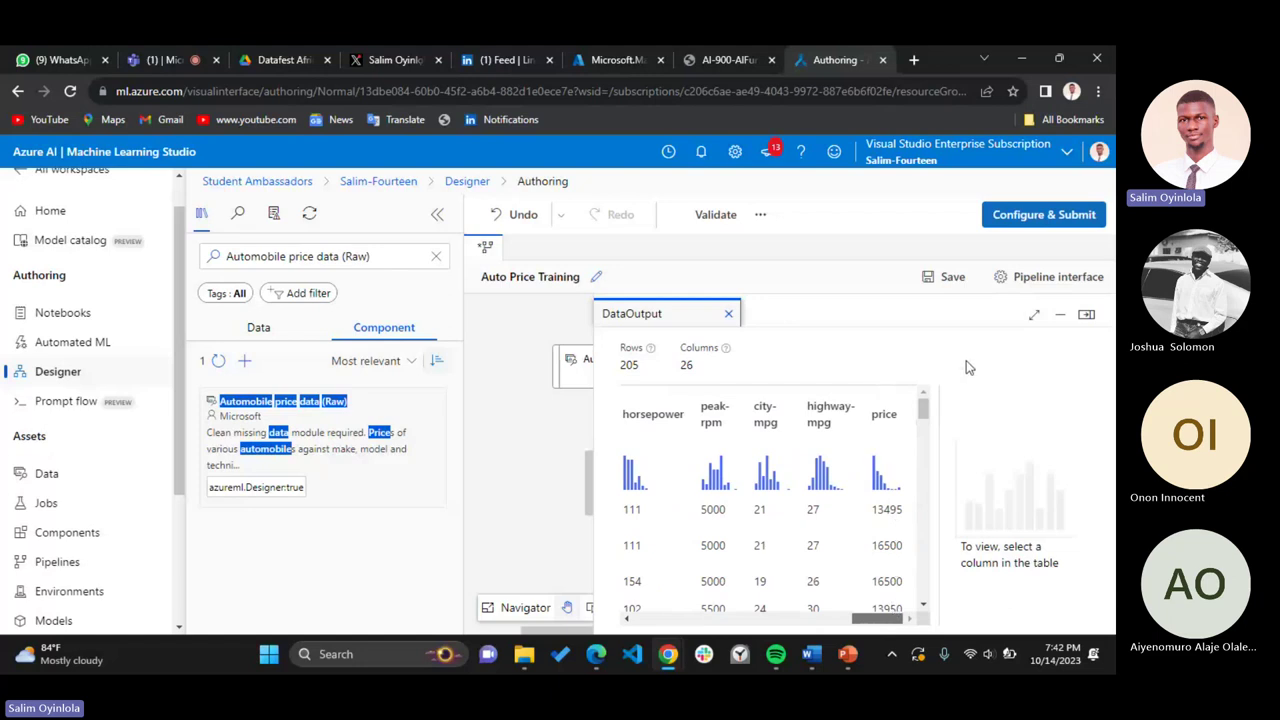
{"action": "left_click", "coordinate": [1060, 316]}
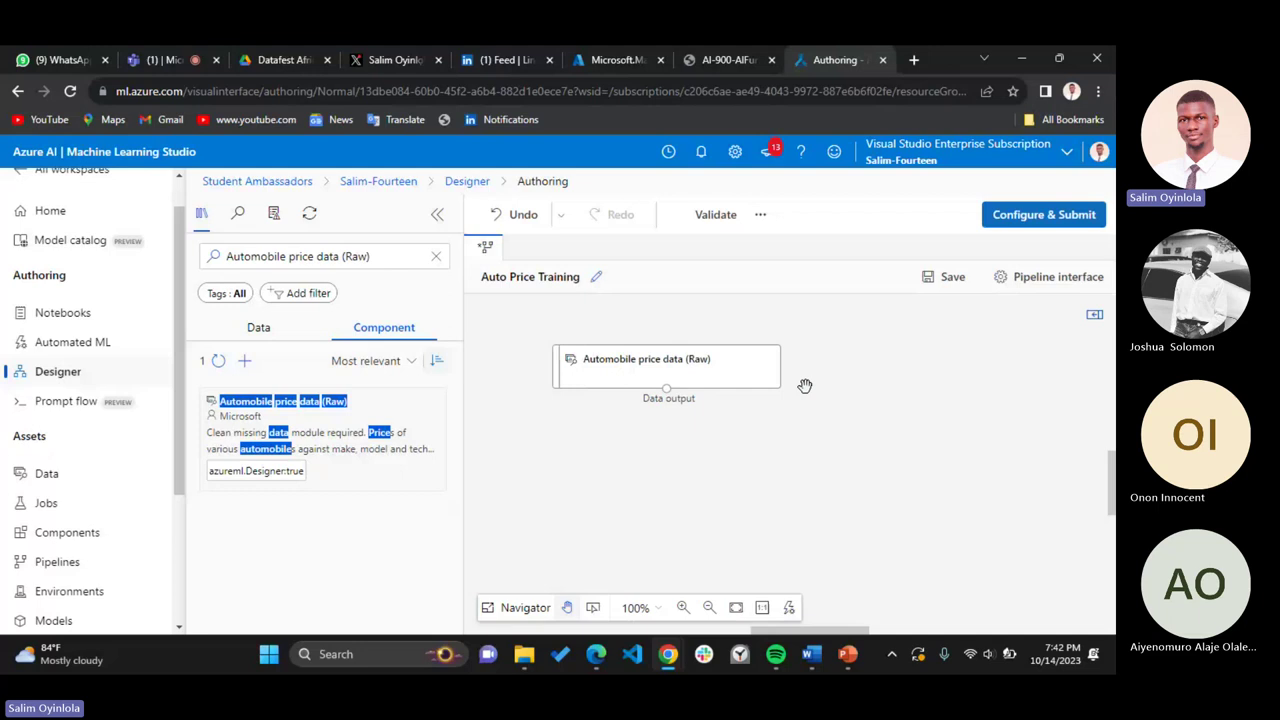
Check the guide's normalized-losses instruction and reopen the data preview of Automobile price data (Raw)
{"action": "left_click", "coordinate": [722, 60]}
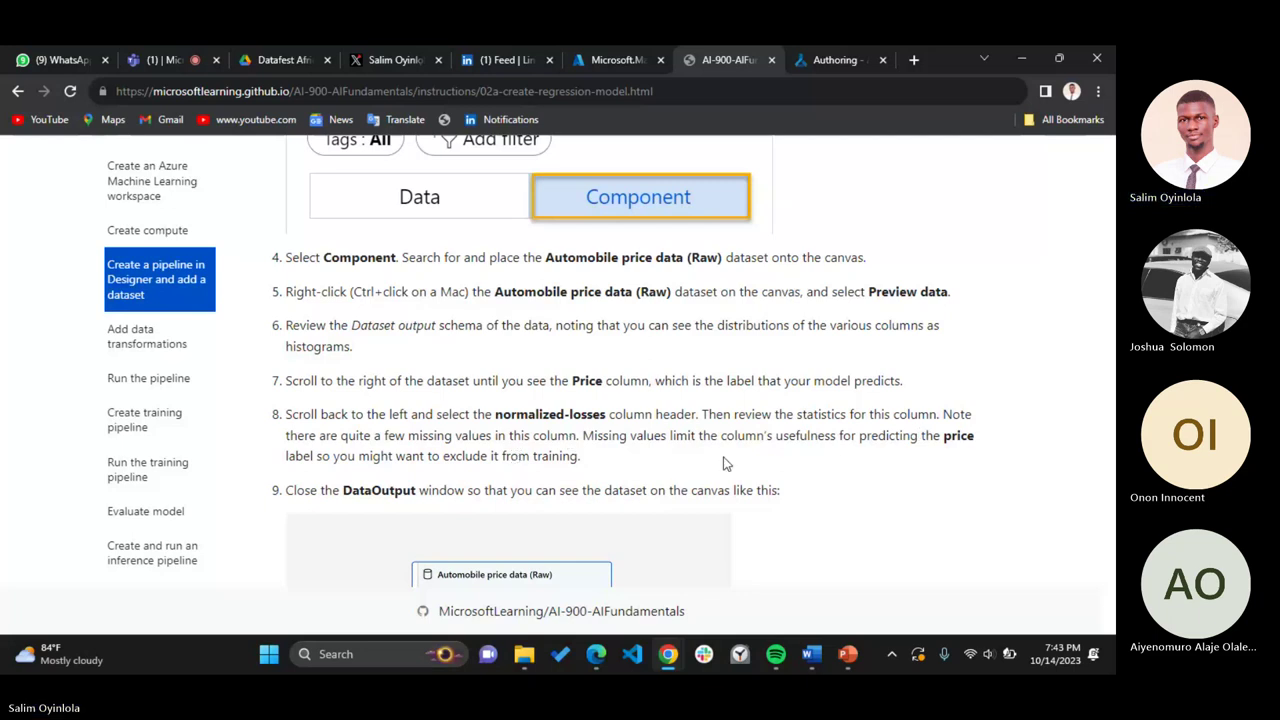
{"action": "left_click", "coordinate": [849, 56]}
{"action": "right_click", "coordinate": [644, 368]}
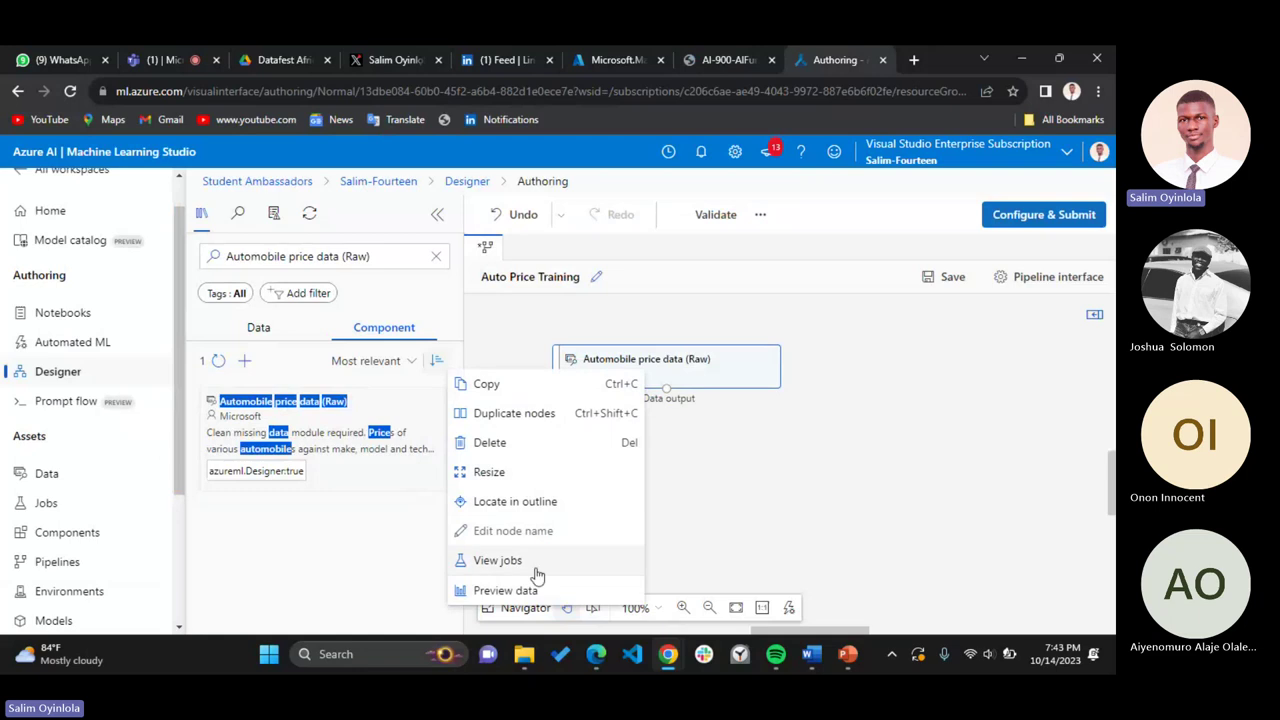
{"action": "left_click", "coordinate": [505, 591]}
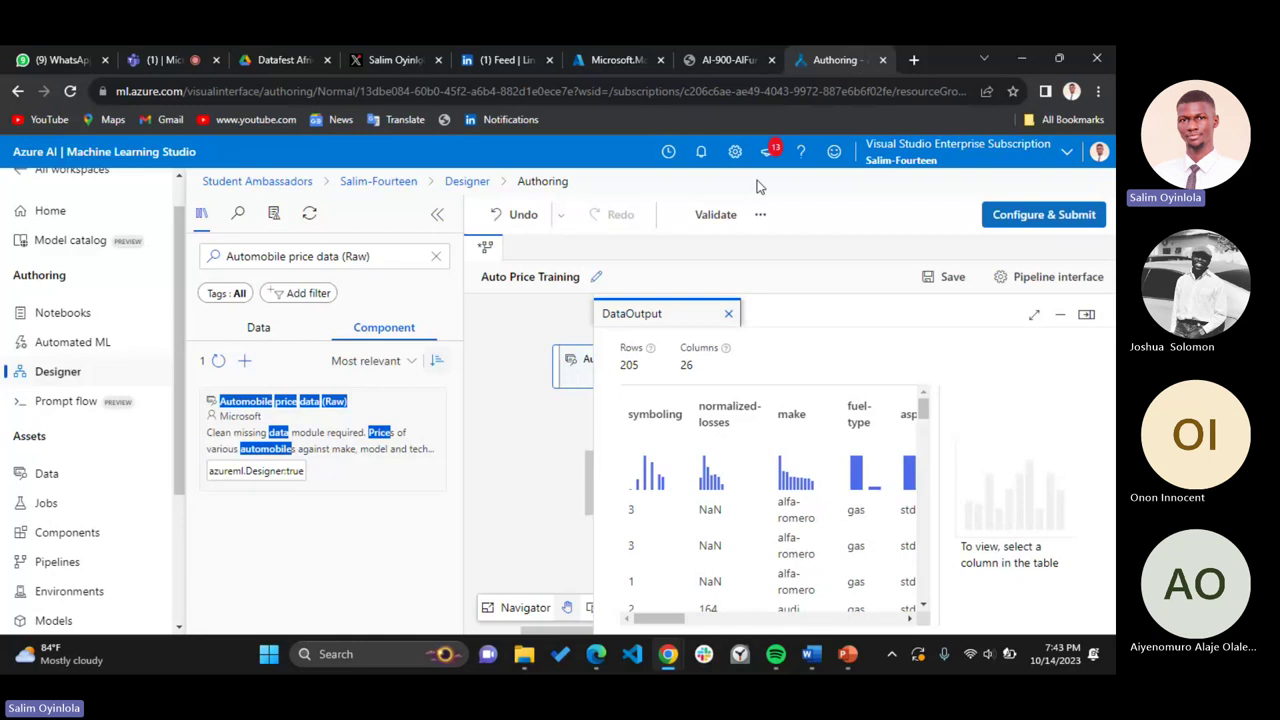
Read the guide's dataset review and Add data transformations instructions, and return to the DataOutput preview in the studio
{"action": "left_click", "coordinate": [718, 58]}
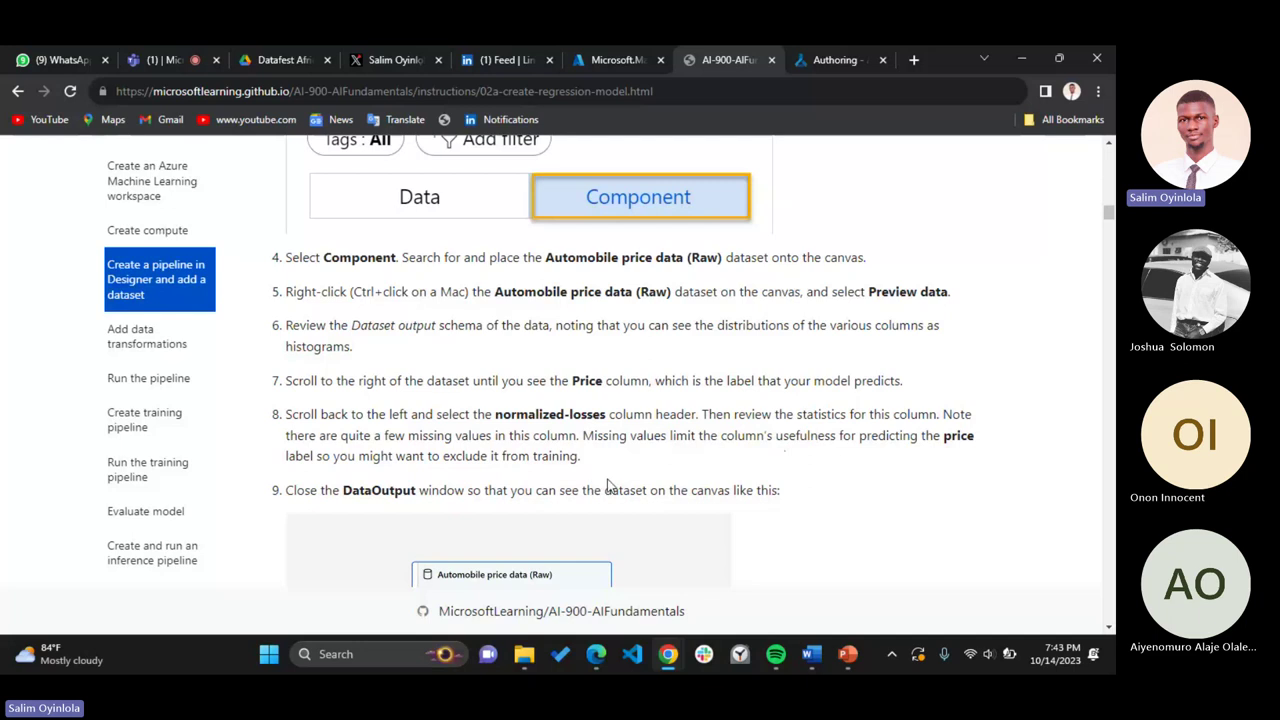
{"action": "scroll", "coordinate": [606, 486], "scroll_direction": "down", "scroll_amount": 1}
{"action": "scroll", "coordinate": [609, 487], "scroll_direction": "down", "scroll_amount": 2}
{"action": "scroll", "coordinate": [609, 487], "scroll_direction": "down", "scroll_amount": 1}
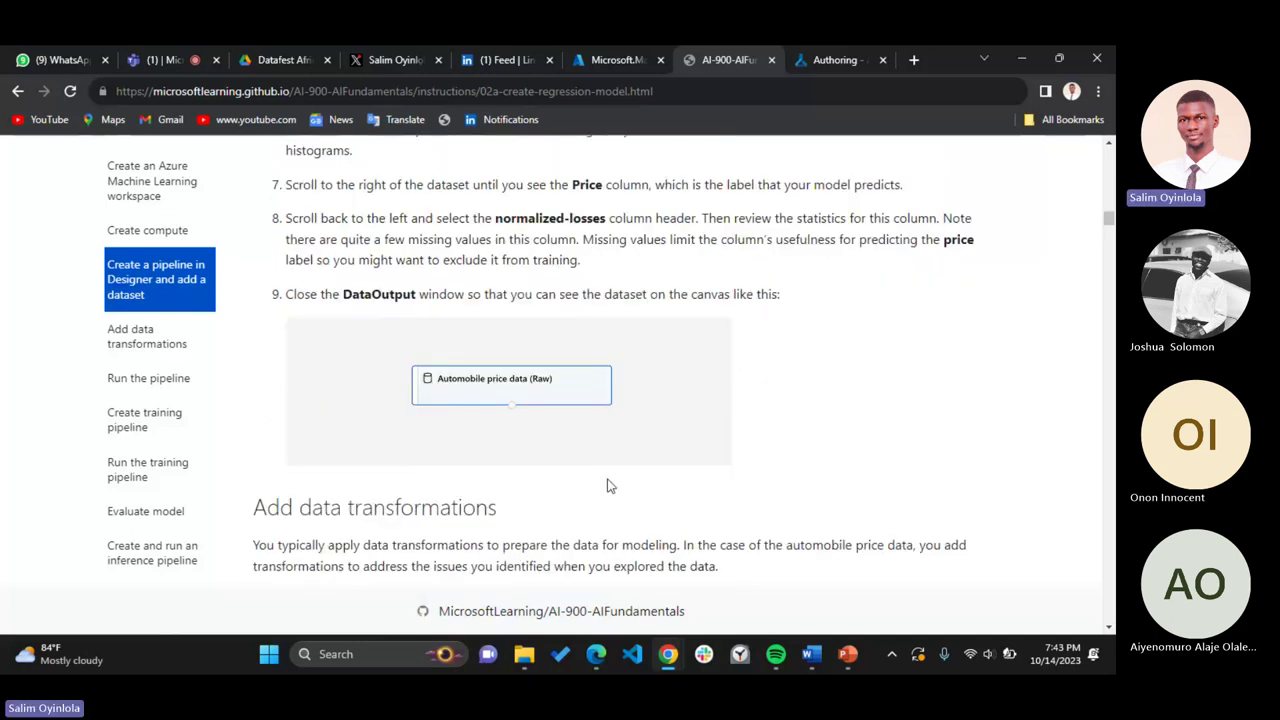
{"action": "scroll", "coordinate": [606, 486], "scroll_direction": "up", "scroll_amount": 1}
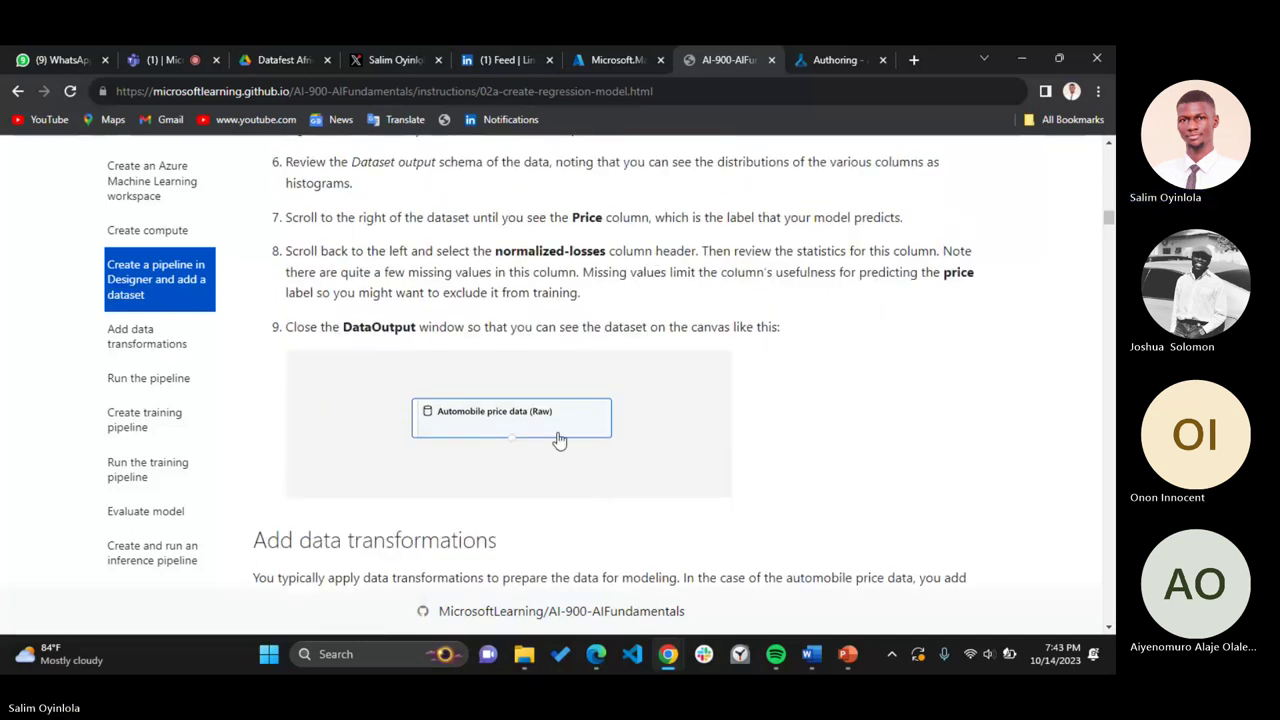
{"action": "scroll", "coordinate": [642, 477], "scroll_direction": "down", "scroll_amount": 1}
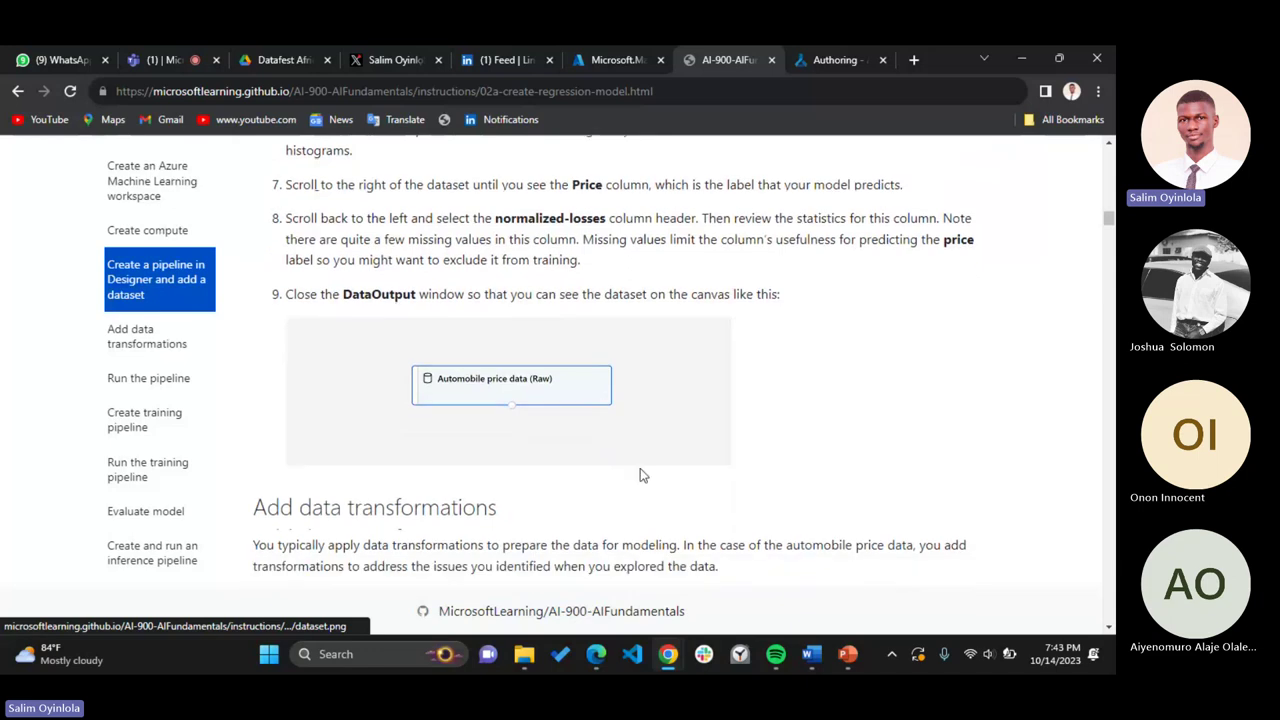
{"action": "scroll", "coordinate": [642, 475], "scroll_direction": "down", "scroll_amount": 1}
{"action": "scroll", "coordinate": [643, 475], "scroll_direction": "down", "scroll_amount": 3}
{"action": "scroll", "coordinate": [643, 475], "scroll_direction": "up", "scroll_amount": 2}
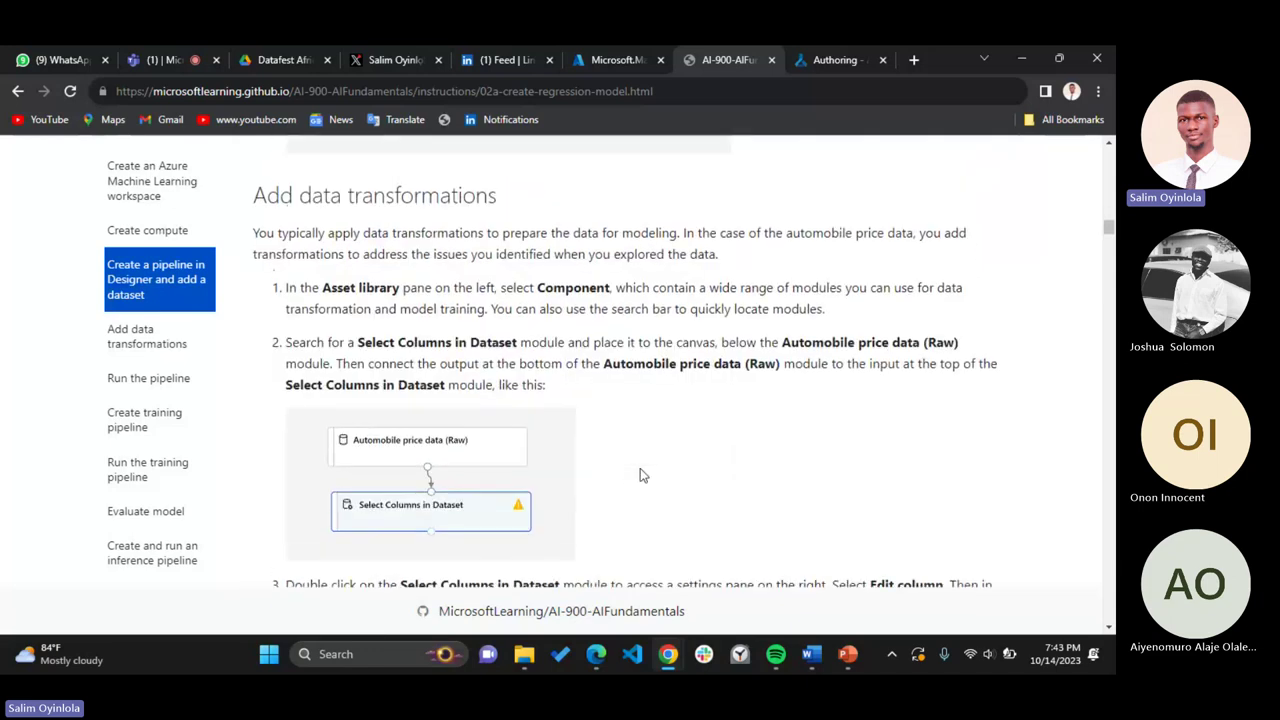
{"action": "scroll", "coordinate": [643, 475], "scroll_direction": "down", "scroll_amount": 1}
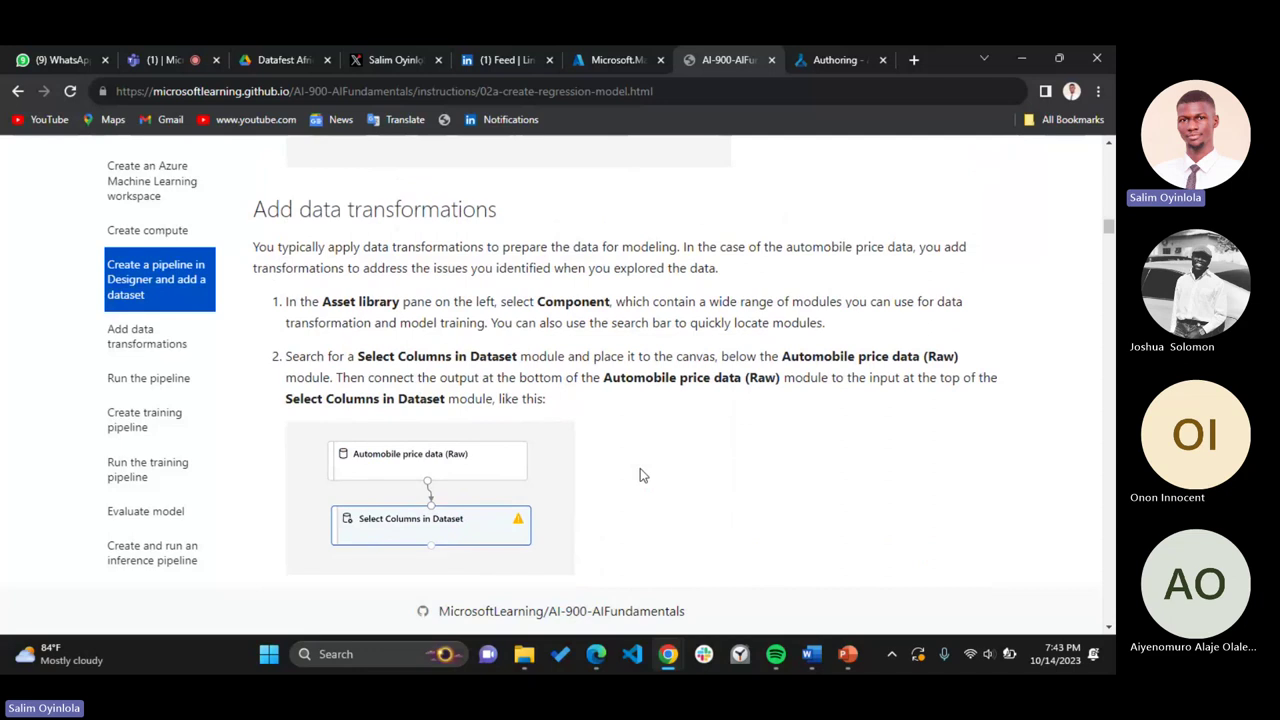
{"action": "scroll", "coordinate": [640, 469], "scroll_direction": "down", "scroll_amount": 3}
{"action": "scroll", "coordinate": [642, 476], "scroll_direction": "up", "scroll_amount": 1}
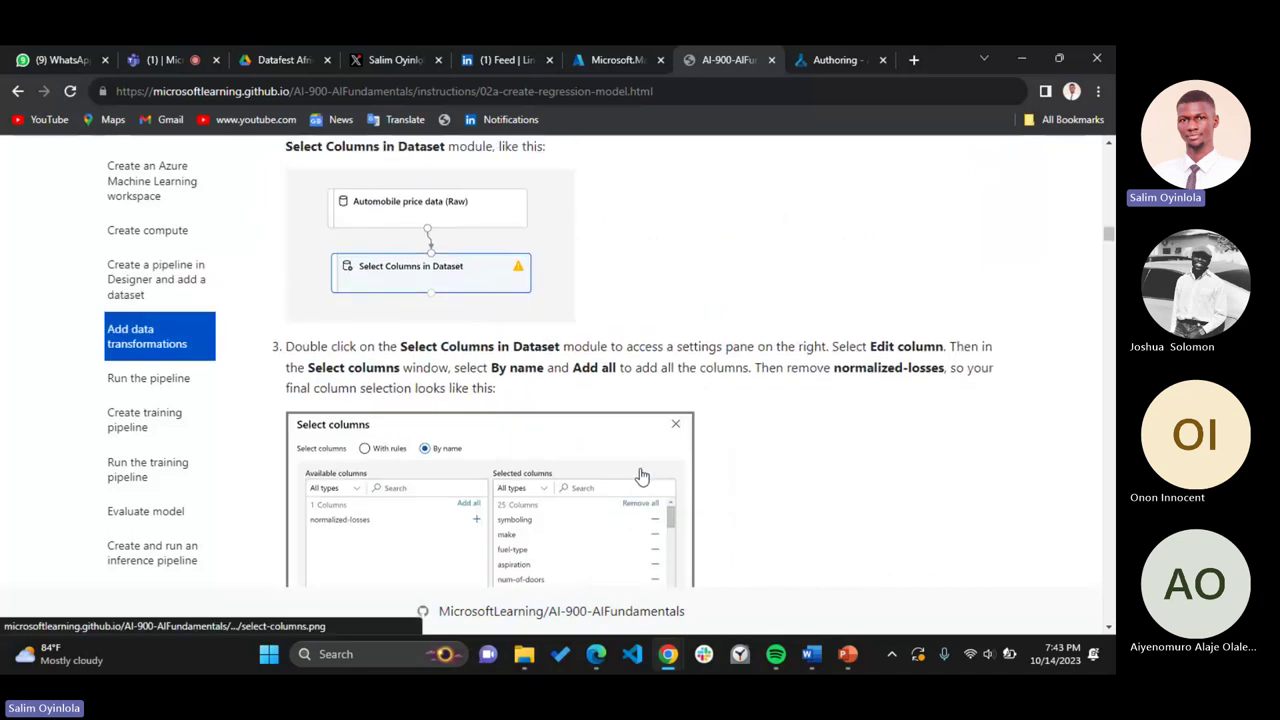
{"action": "scroll", "coordinate": [642, 476], "scroll_direction": "up", "scroll_amount": 5}
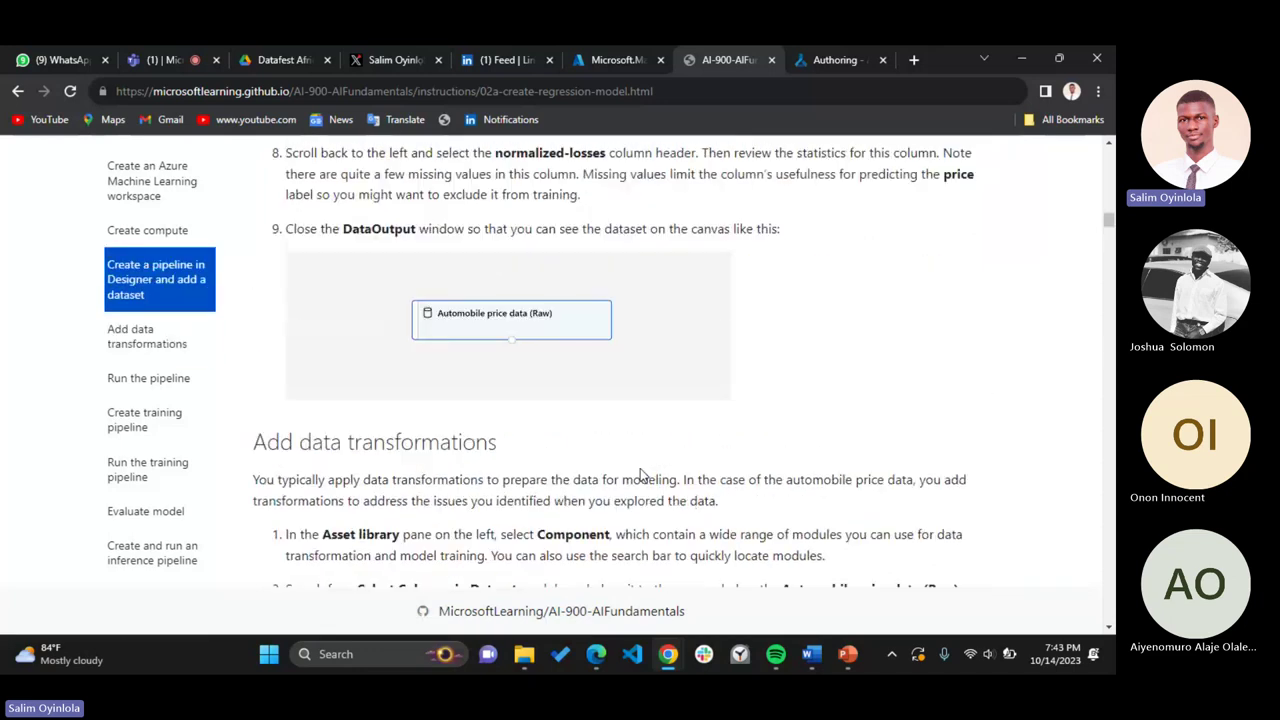
{"action": "left_click", "coordinate": [838, 58]}
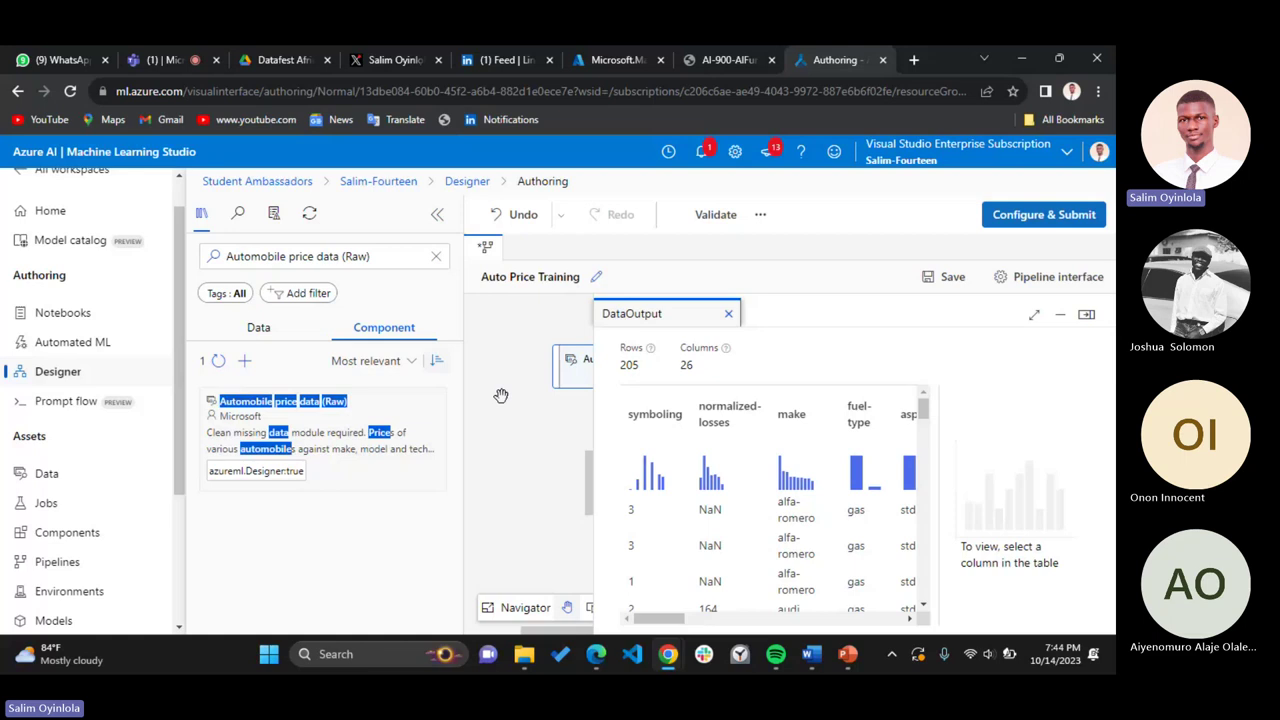
Search the component library for Select Columns in Dataset, as named in the guide, and place it below Automobile price data (Raw)
{"action": "left_click", "coordinate": [728, 52]}
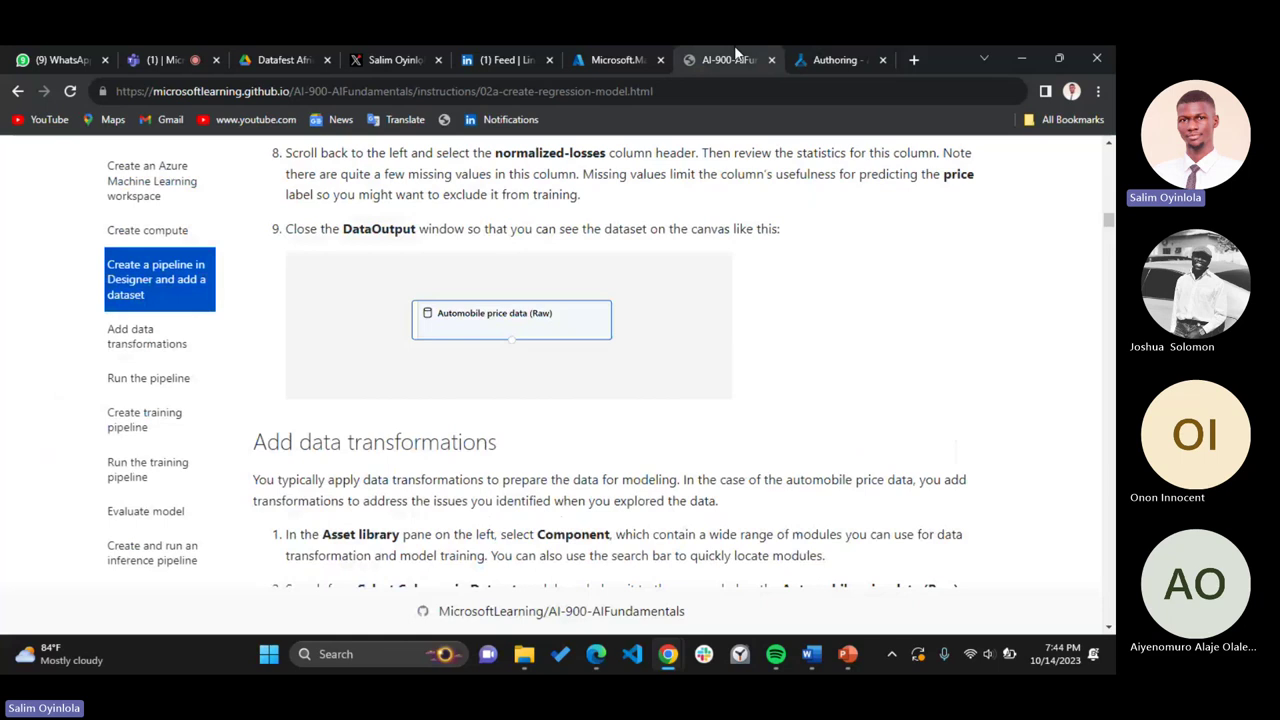
{"action": "scroll", "coordinate": [362, 461], "scroll_direction": "down", "scroll_amount": 1}
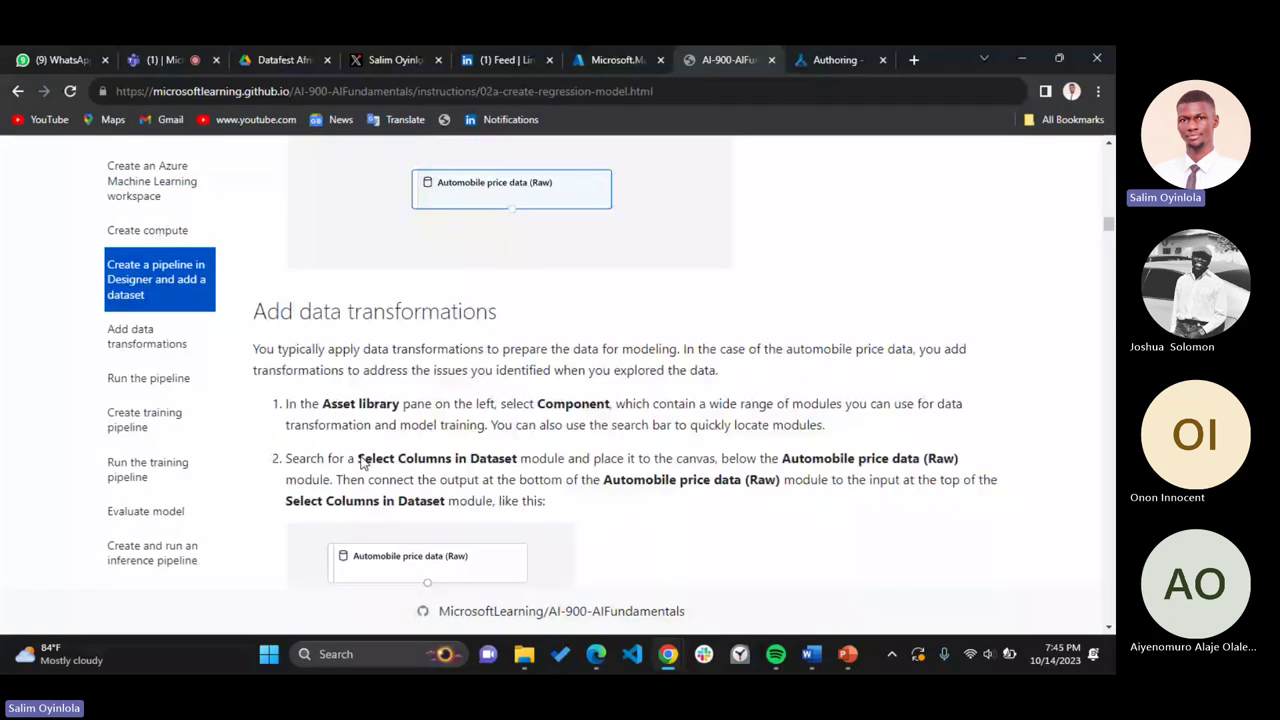
{"action": "key", "text": "ctrl+Tab"}
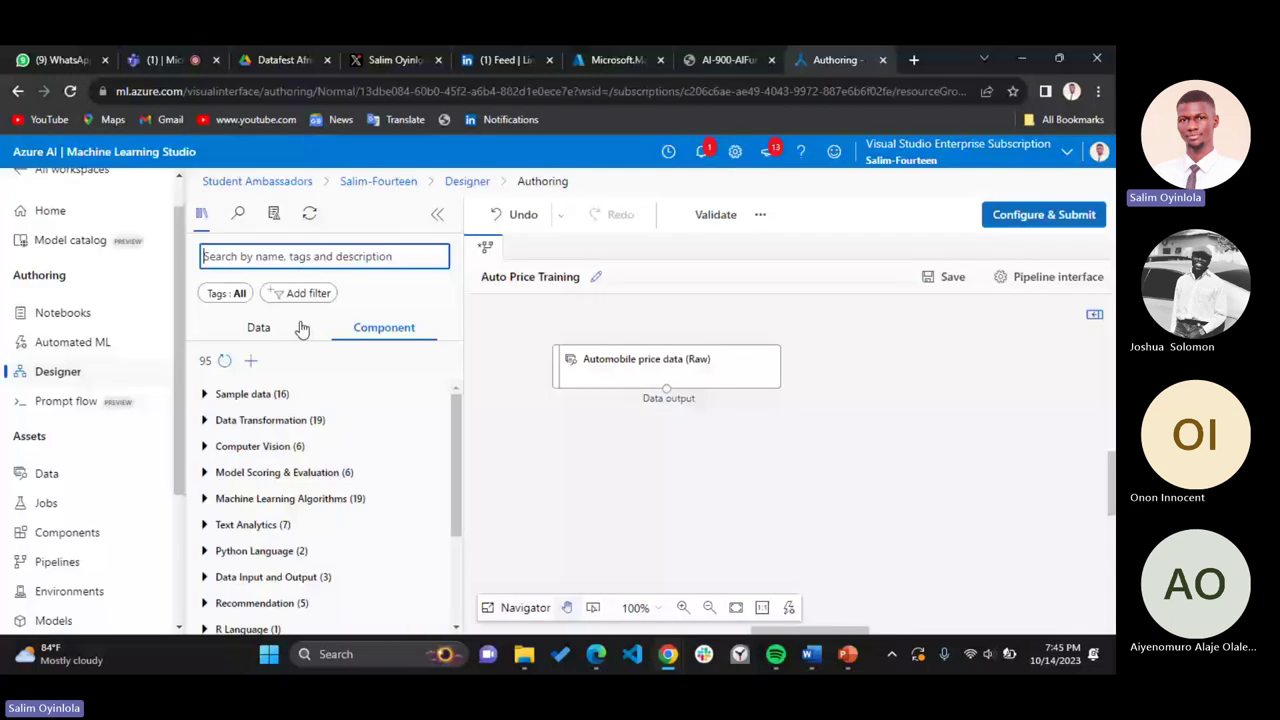
{"action": "type", "text": "Select Columns in Dataset"}
{"action": "left_click_drag", "start_coordinate": [316, 441], "coordinate": [670, 455]}
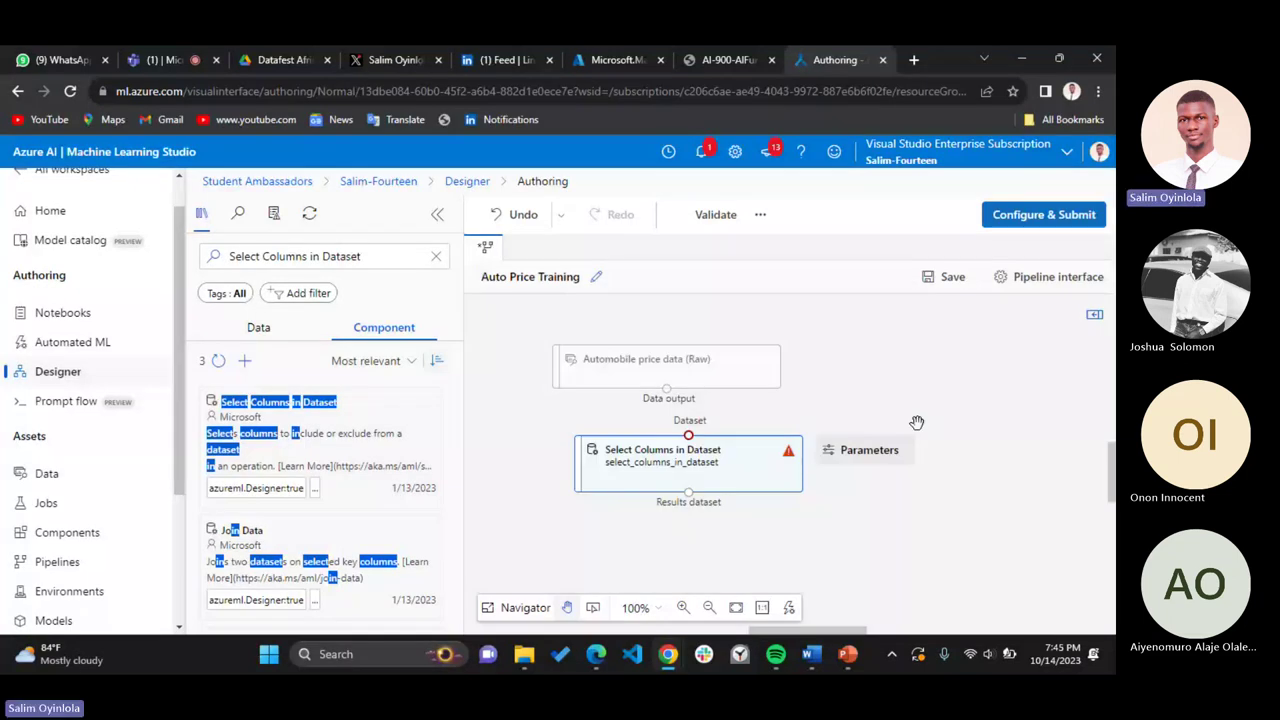
Following the guide's diagram, connect the Automobile price data (Raw) output to the Dataset input of Select Columns in Dataset
{"action": "left_click", "coordinate": [716, 57]}
{"action": "scroll", "coordinate": [702, 515], "scroll_direction": "down", "scroll_amount": 1}
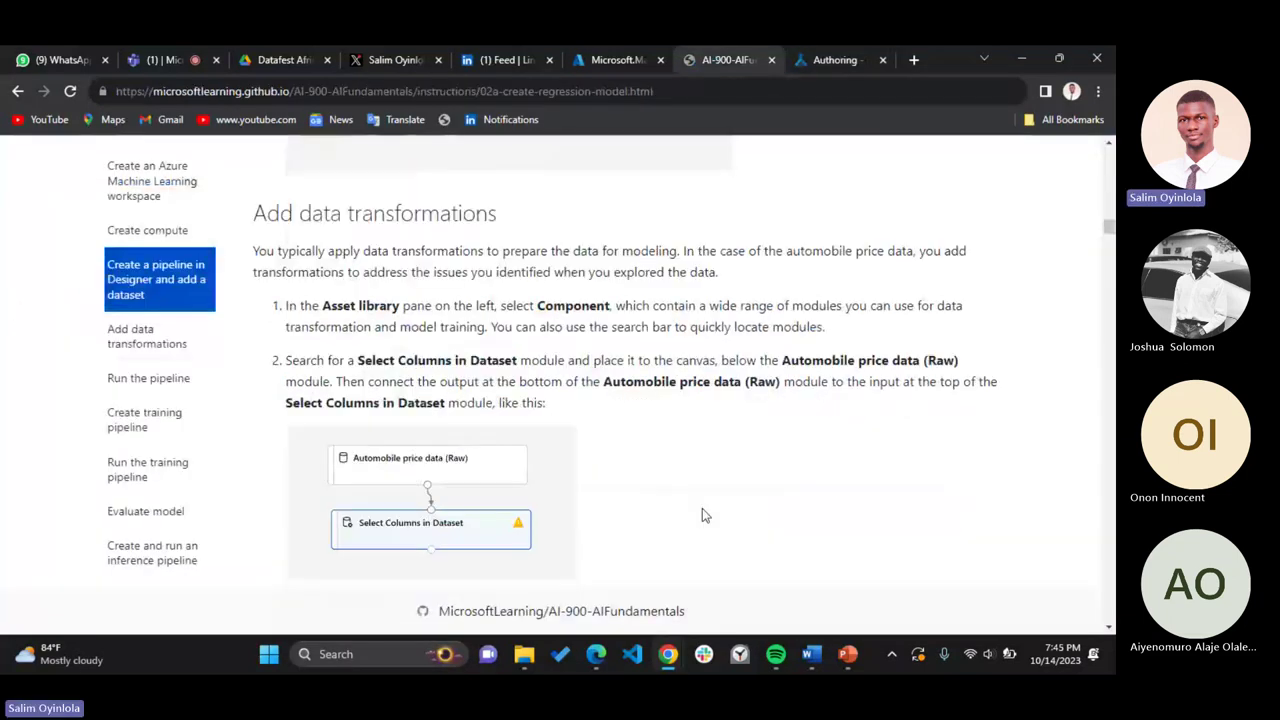
{"action": "scroll", "coordinate": [702, 514], "scroll_direction": "down", "scroll_amount": 1}
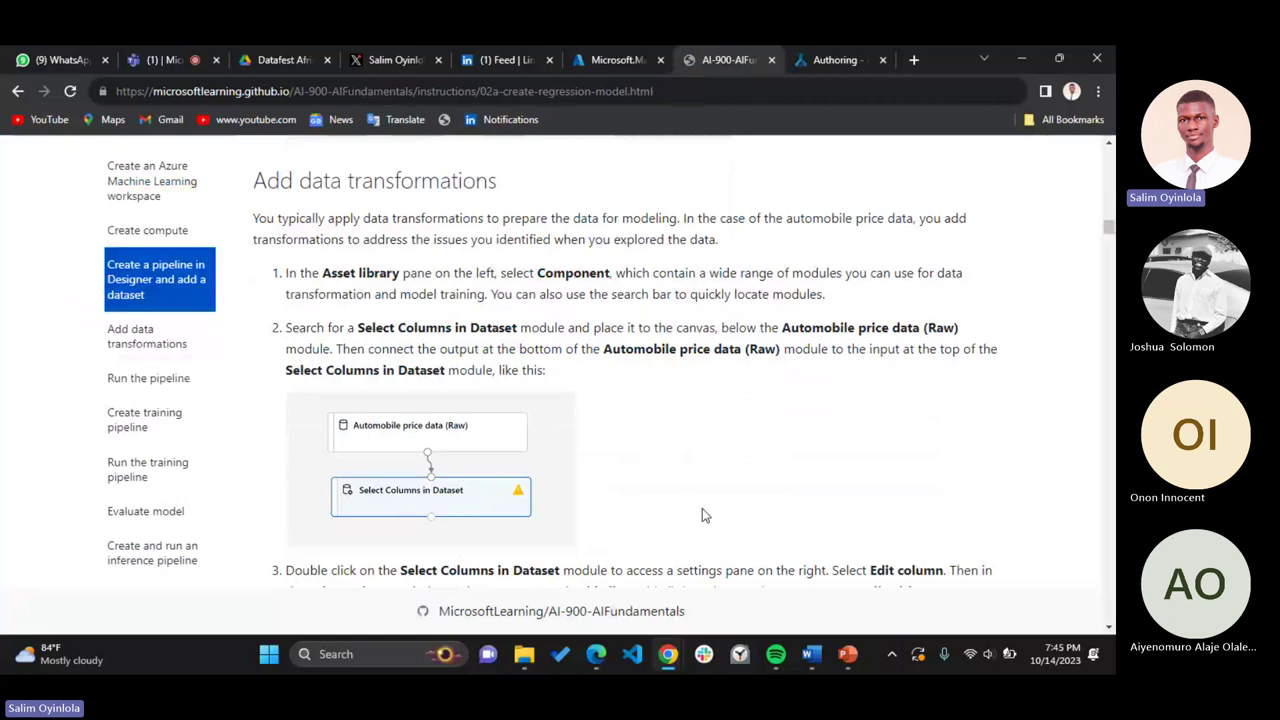
{"action": "scroll", "coordinate": [702, 514], "scroll_direction": "down", "scroll_amount": 1}
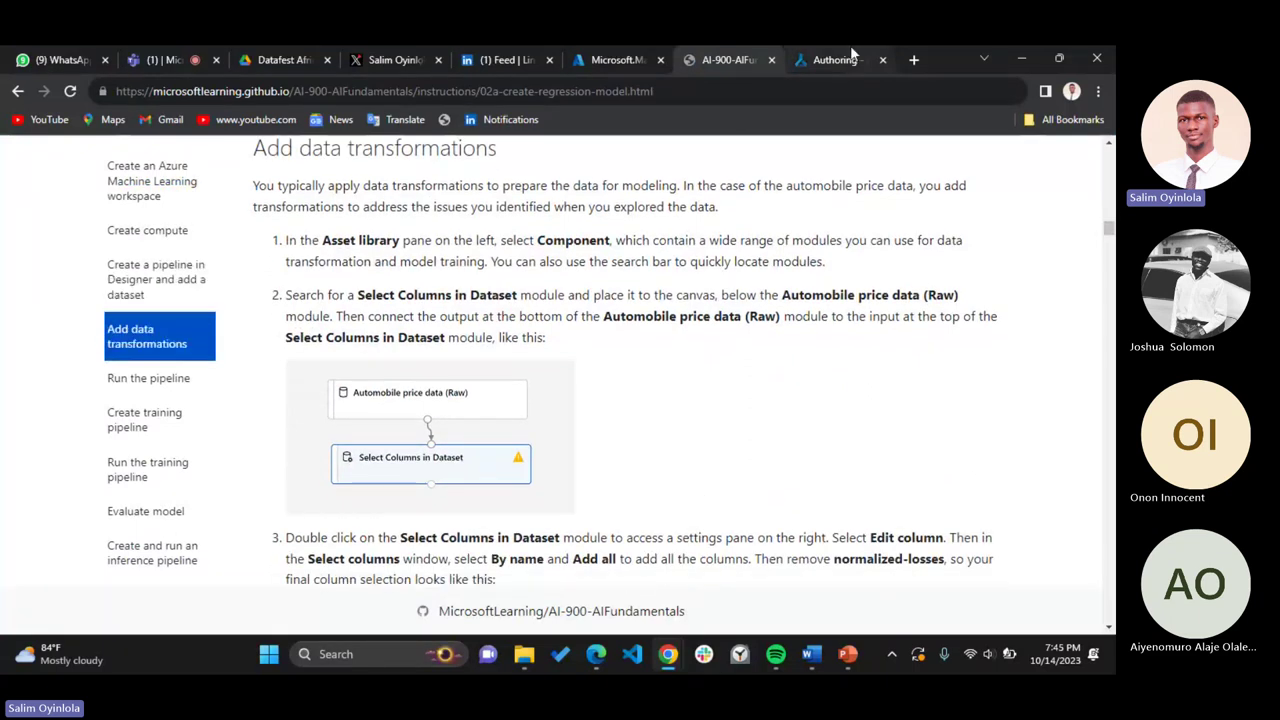
{"action": "left_click", "coordinate": [835, 60]}
{"action": "left_click_drag", "start_coordinate": [666, 389], "coordinate": [688, 435]}
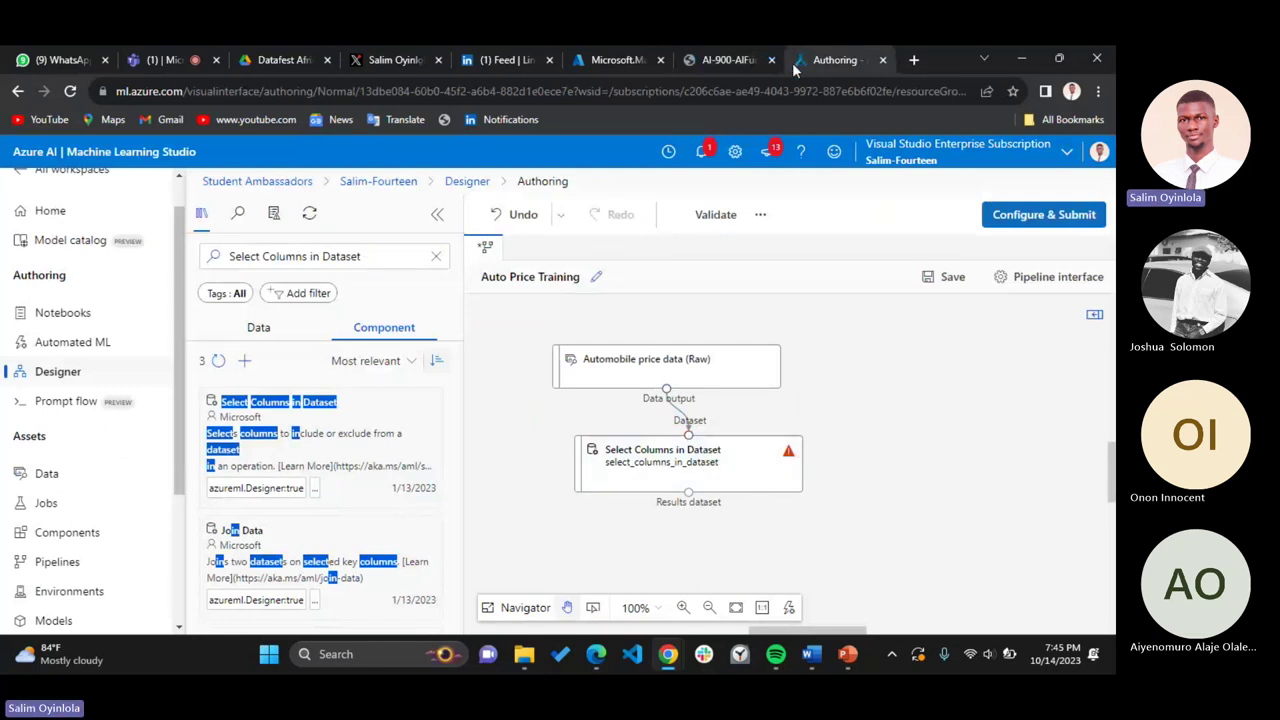
Read the guide's Select columns instruction and open the settings of the Select Columns in Dataset module in the studio
{"action": "left_click", "coordinate": [711, 55]}
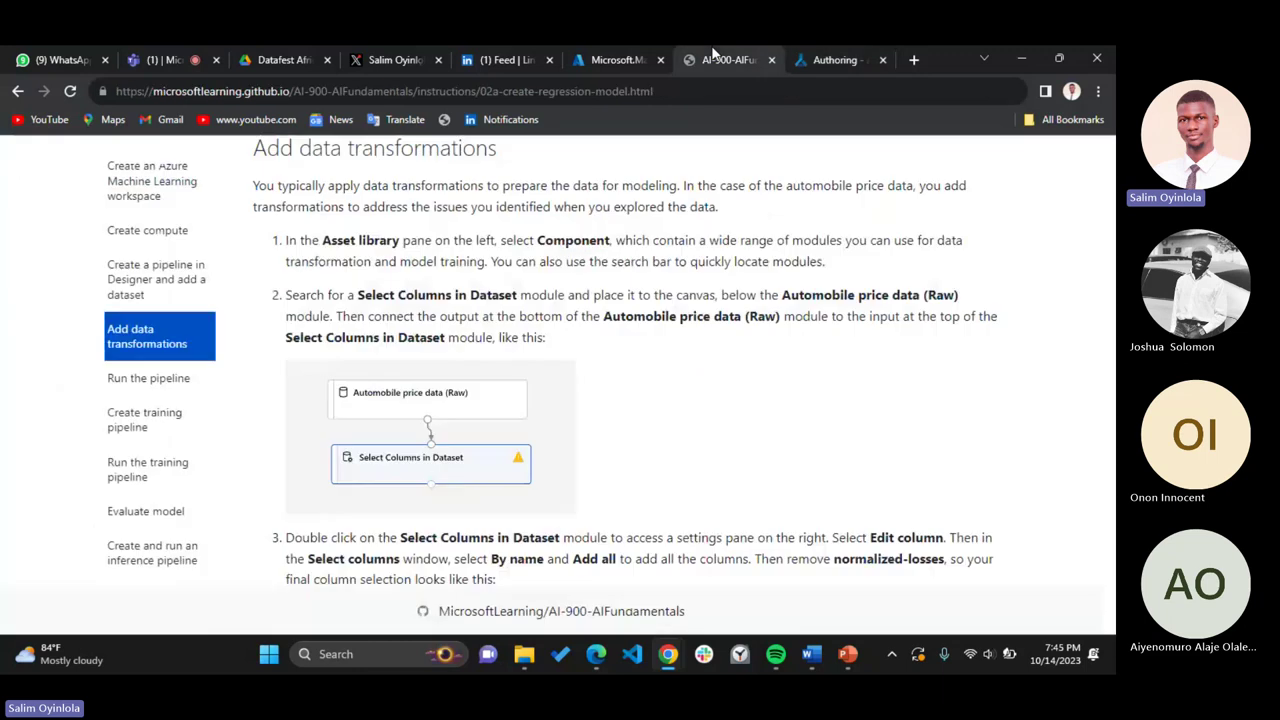
{"action": "scroll", "coordinate": [711, 45], "scroll_direction": "down", "scroll_amount": 2}
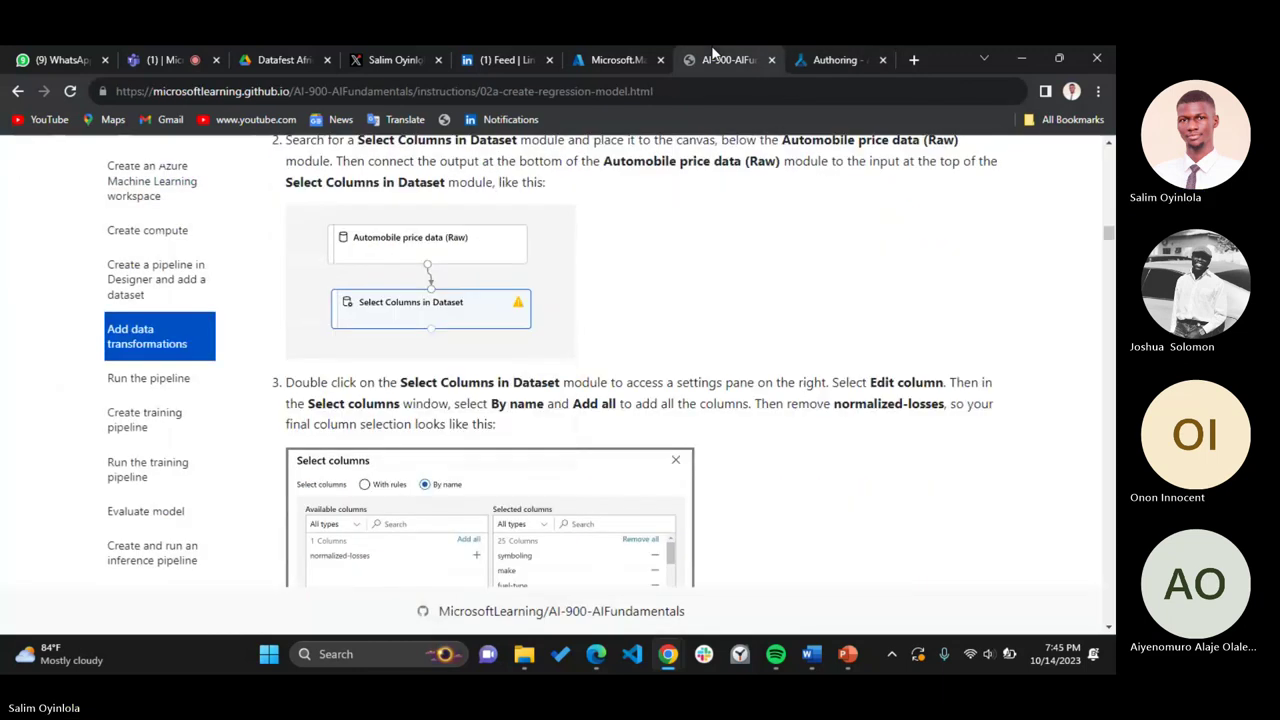
{"action": "left_click", "coordinate": [831, 56]}
{"action": "double_click", "coordinate": [671, 453]}
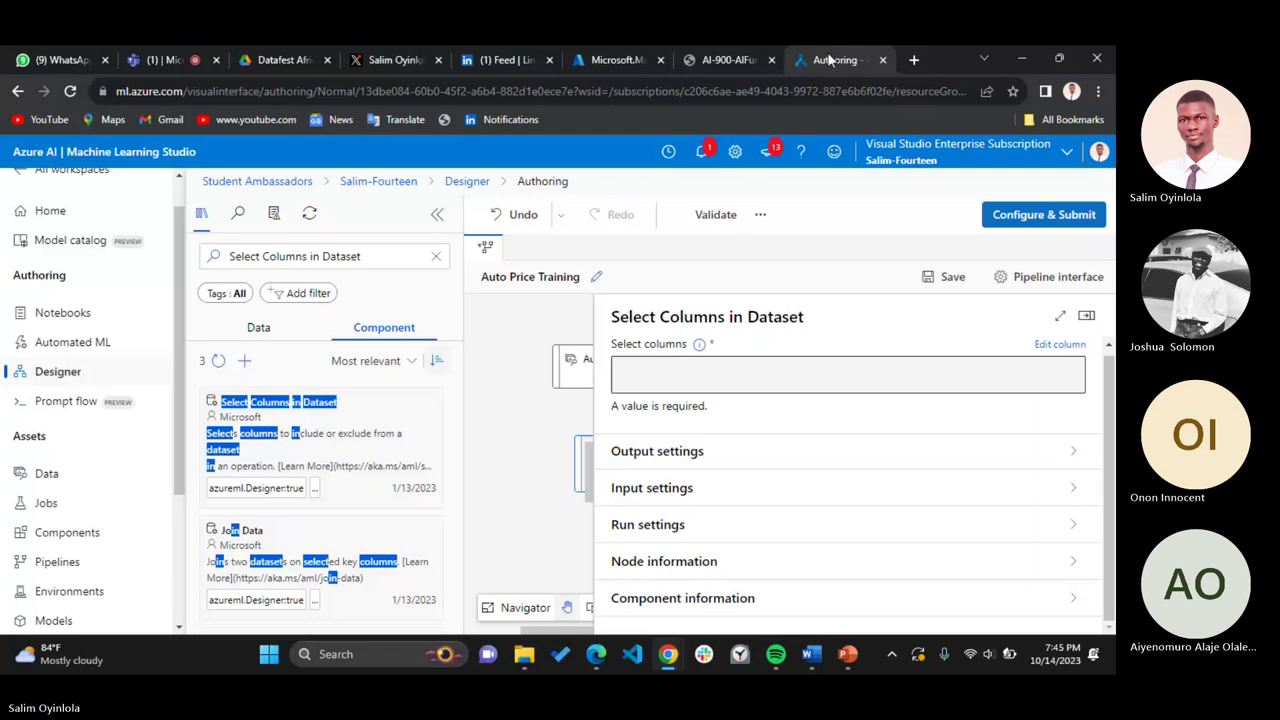
{"action": "left_click", "coordinate": [724, 56]}
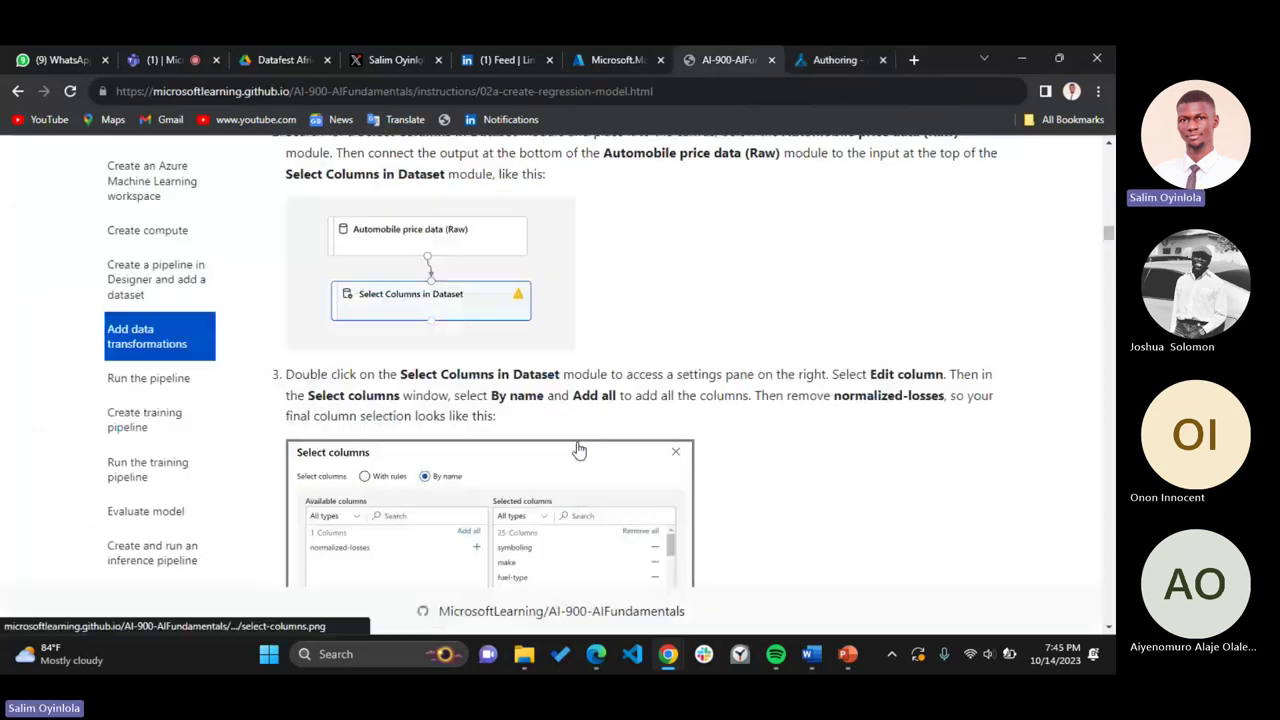
{"action": "scroll", "coordinate": [579, 450], "scroll_direction": "down", "scroll_amount": 1}
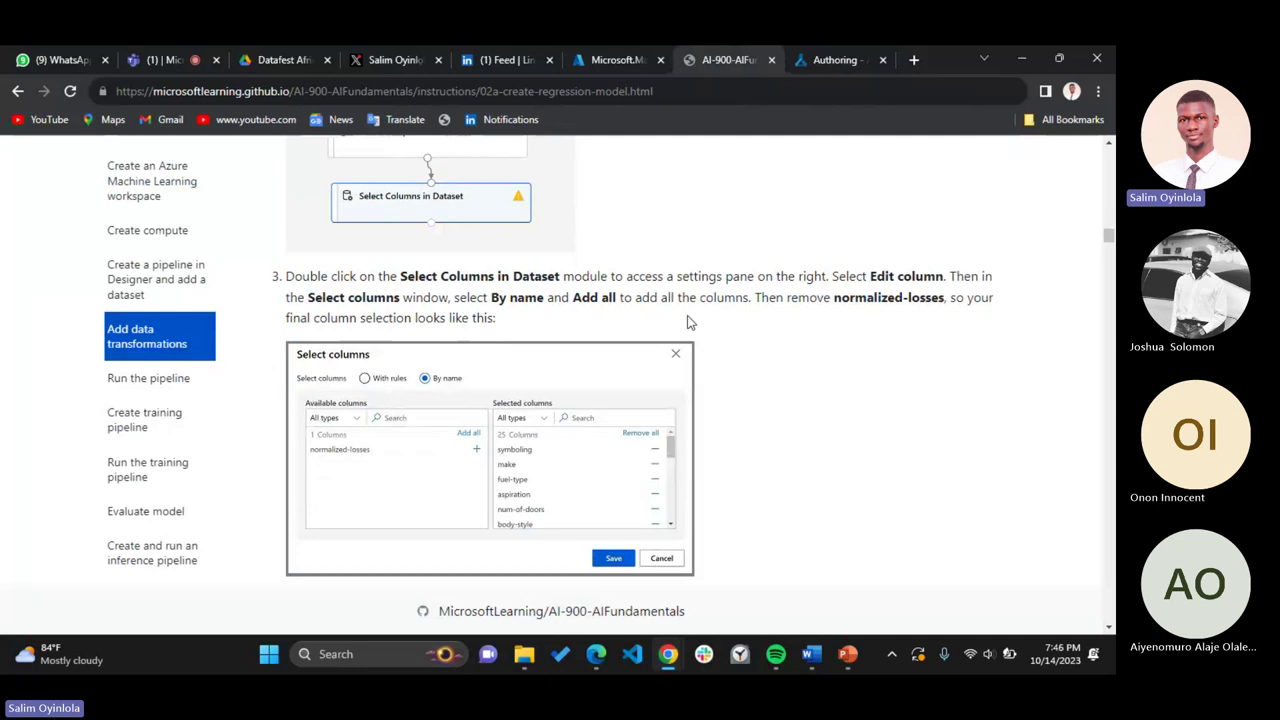
{"action": "left_click", "coordinate": [835, 60]}
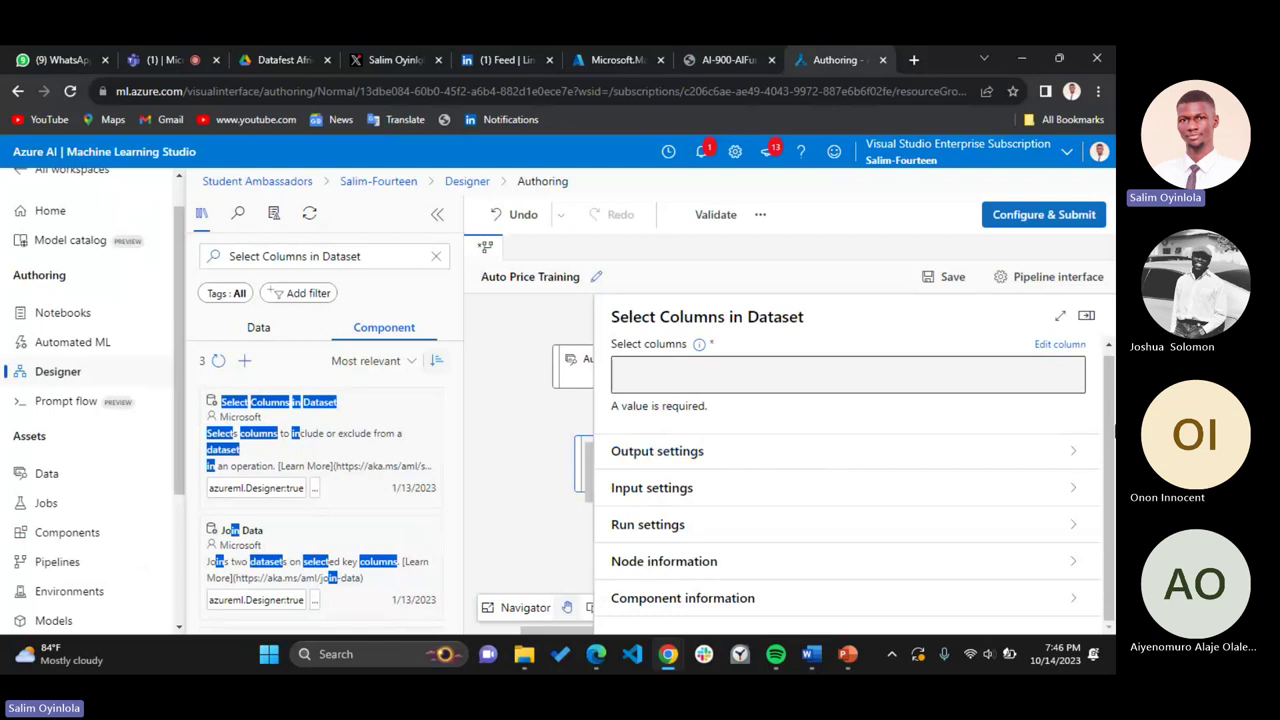
In Select Columns in Dataset, select columns by name, adding all columns except normalized-losses as the guide shows, and save the selection
{"action": "left_click", "coordinate": [1055, 345]}
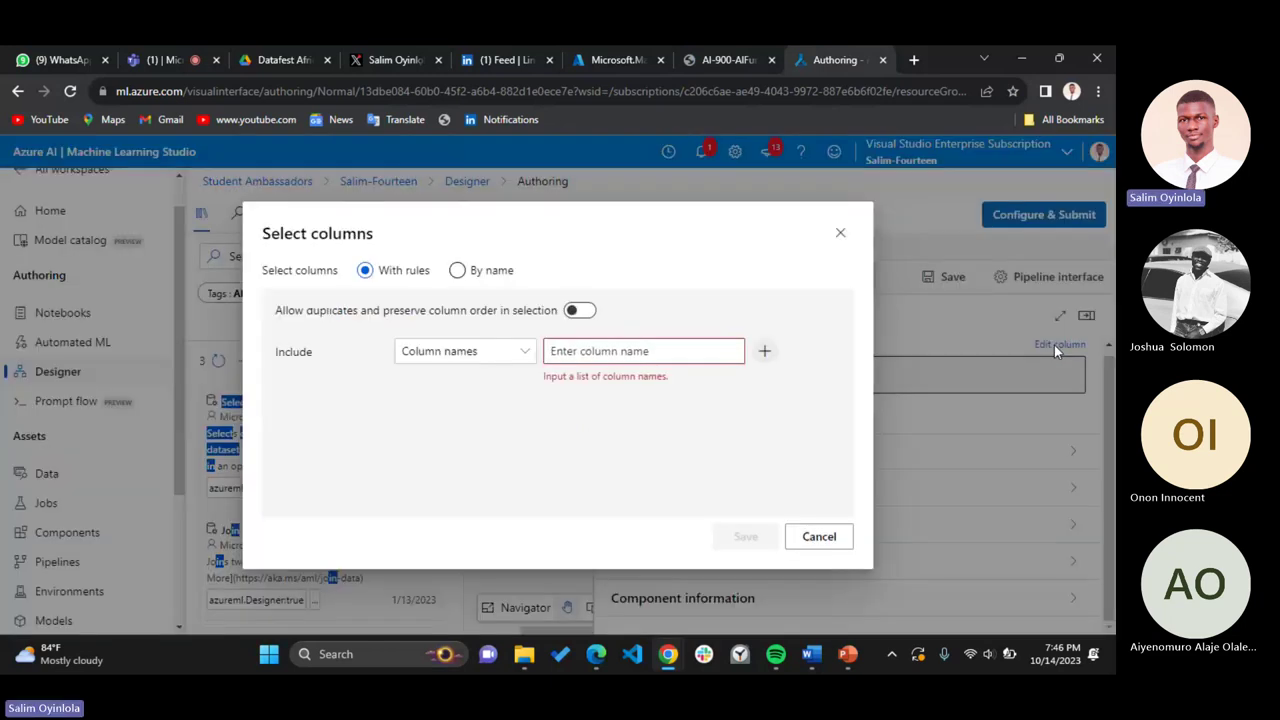
{"action": "left_click", "coordinate": [506, 351]}
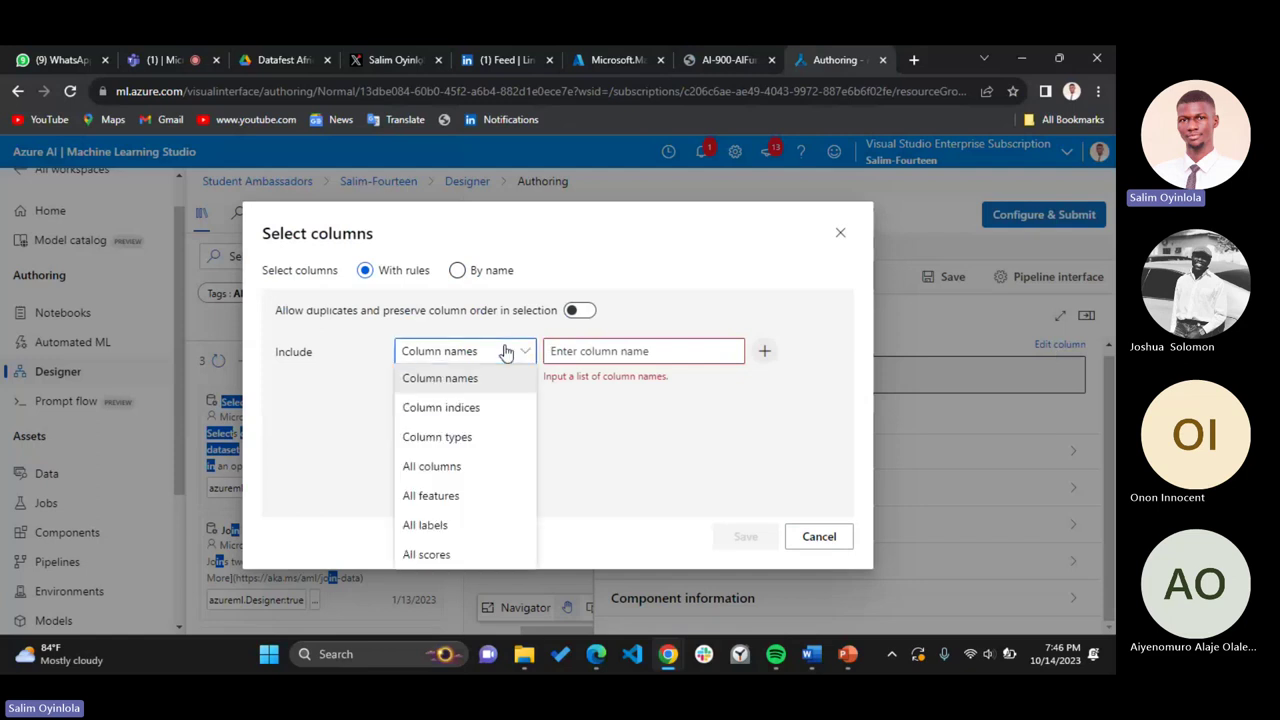
{"action": "left_click", "coordinate": [458, 271]}
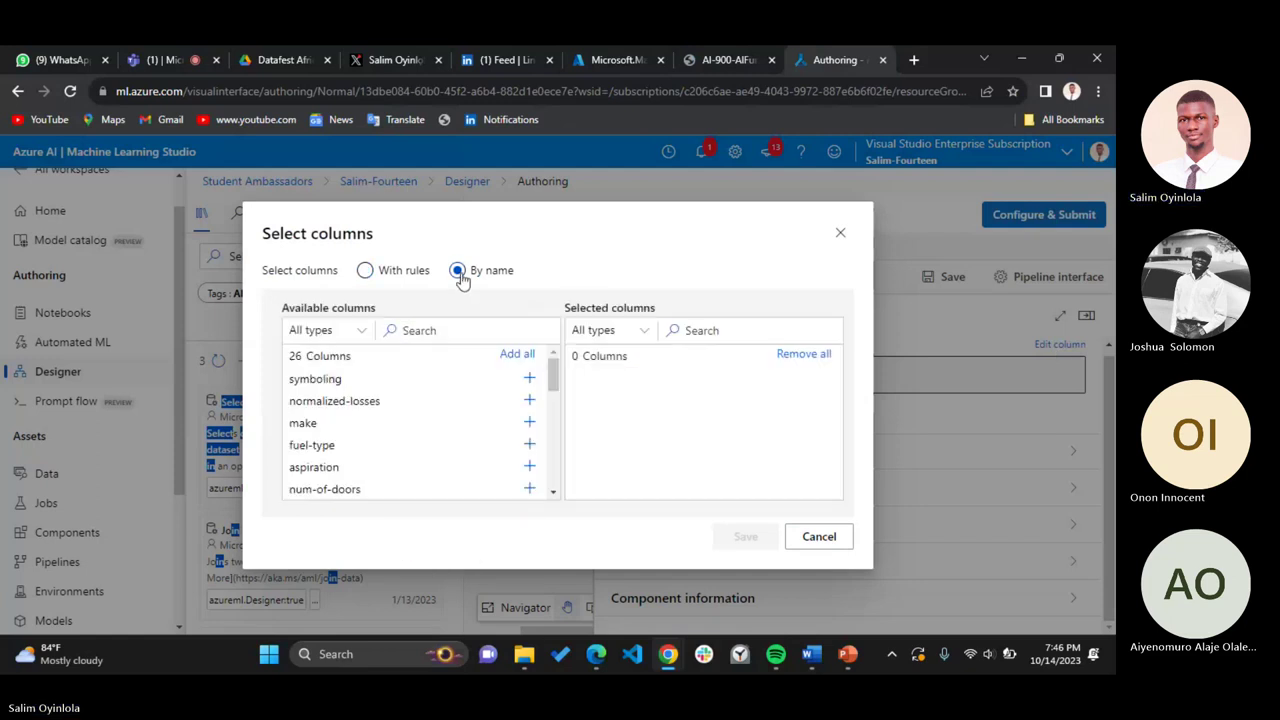
{"action": "left_click", "coordinate": [518, 354]}
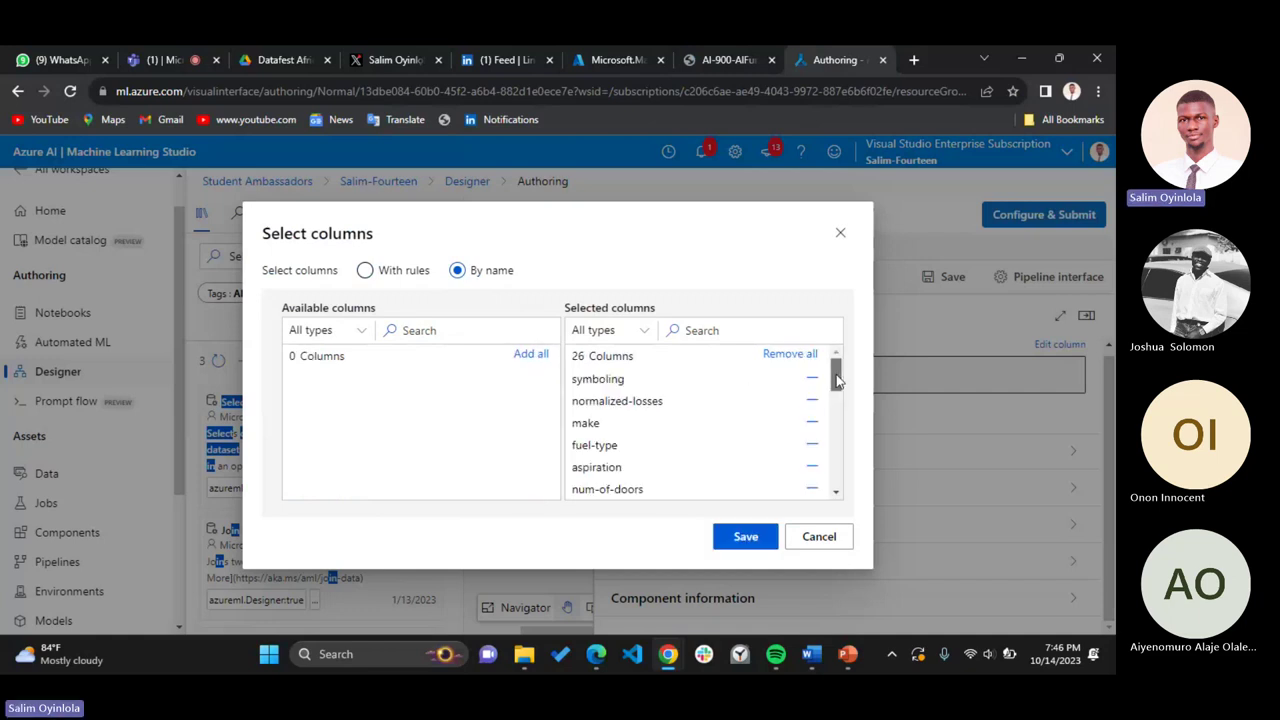
{"action": "mouse_move", "coordinate": [836, 378]}
{"action": "left_mouse_down"}
{"action": "mouse_move", "coordinate": [836, 481]}
{"action": "mouse_move", "coordinate": [843, 380]}
{"action": "left_mouse_up"}
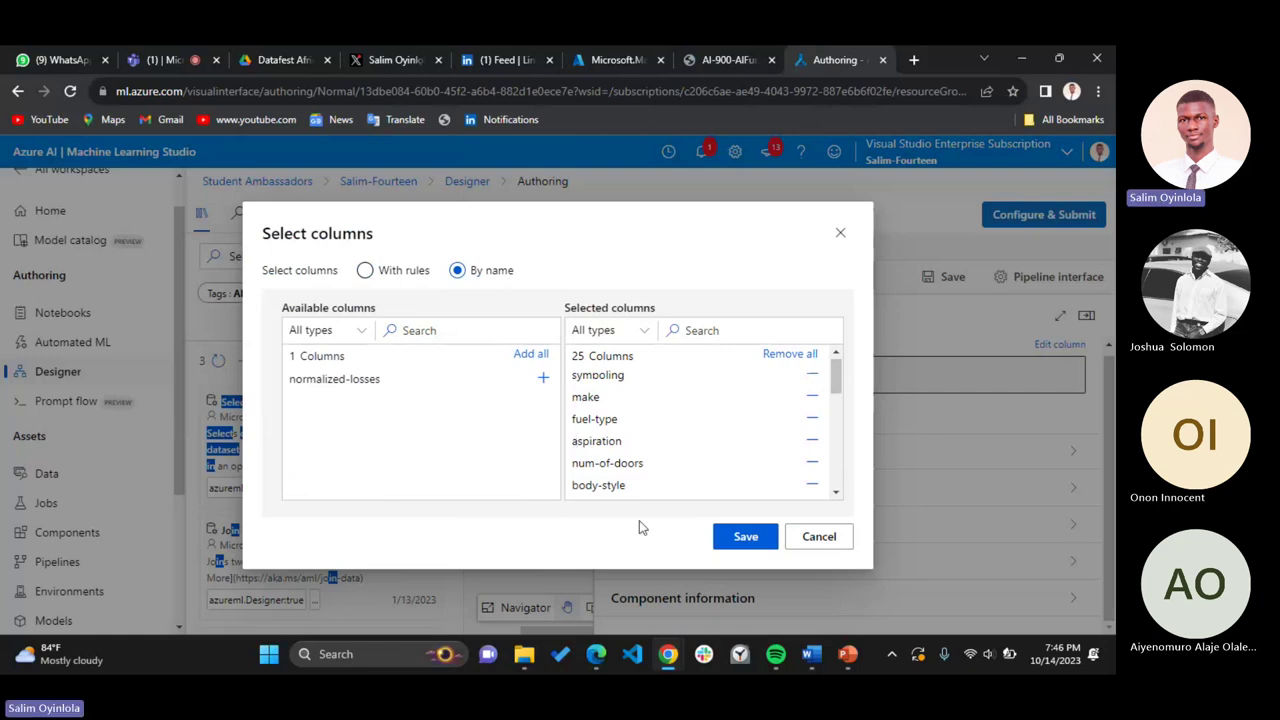
{"action": "left_click", "coordinate": [718, 55]}
{"action": "scroll", "coordinate": [863, 491], "scroll_direction": "down", "scroll_amount": 5}
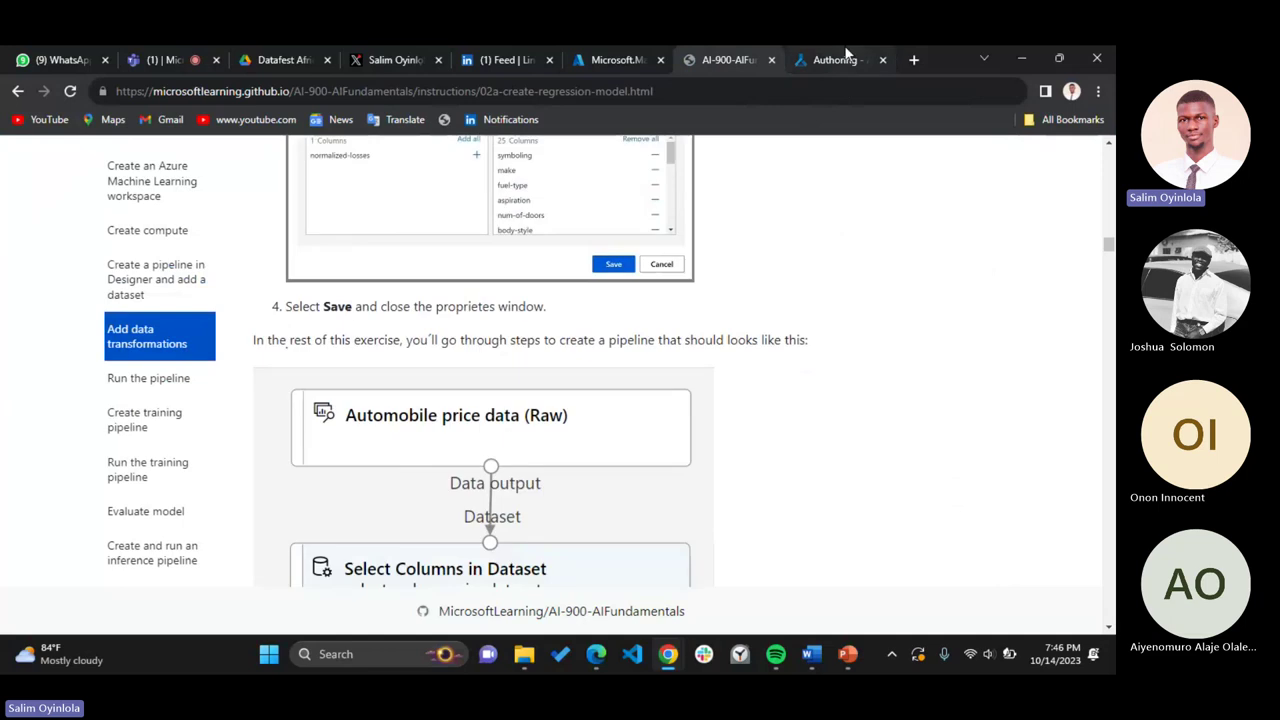
{"action": "left_click", "coordinate": [833, 58]}
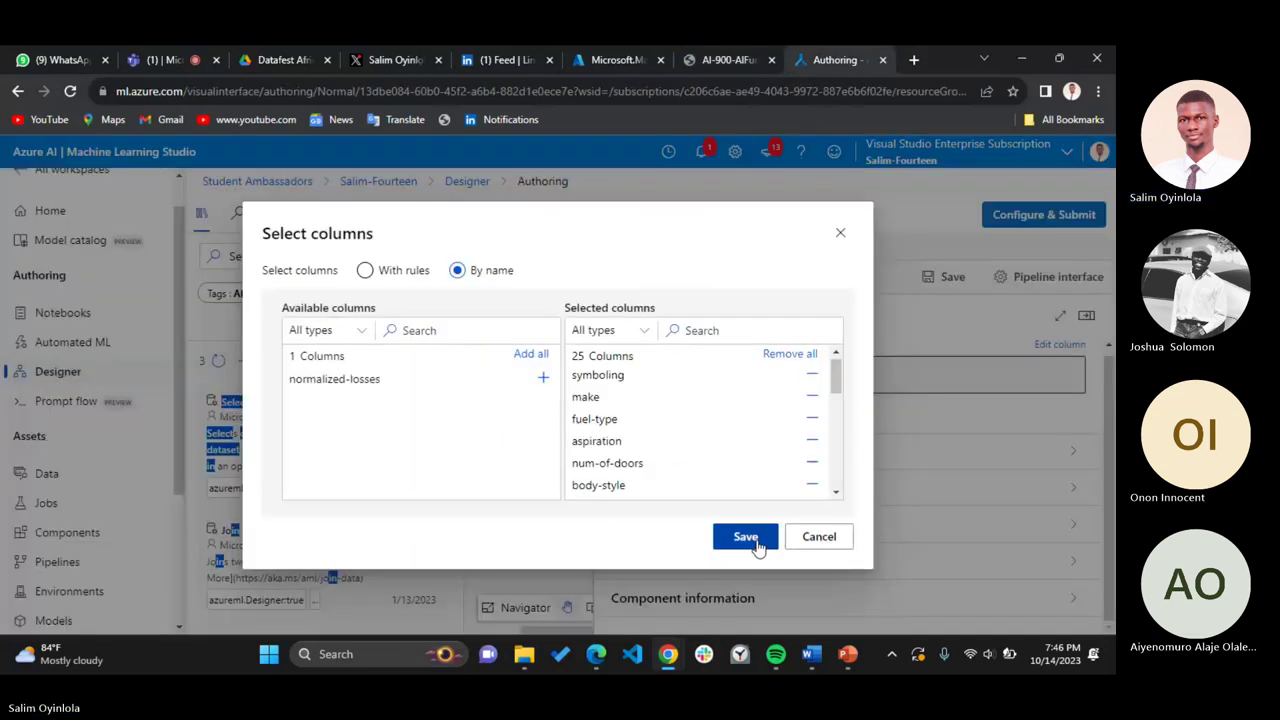
{"action": "left_click", "coordinate": [745, 537]}
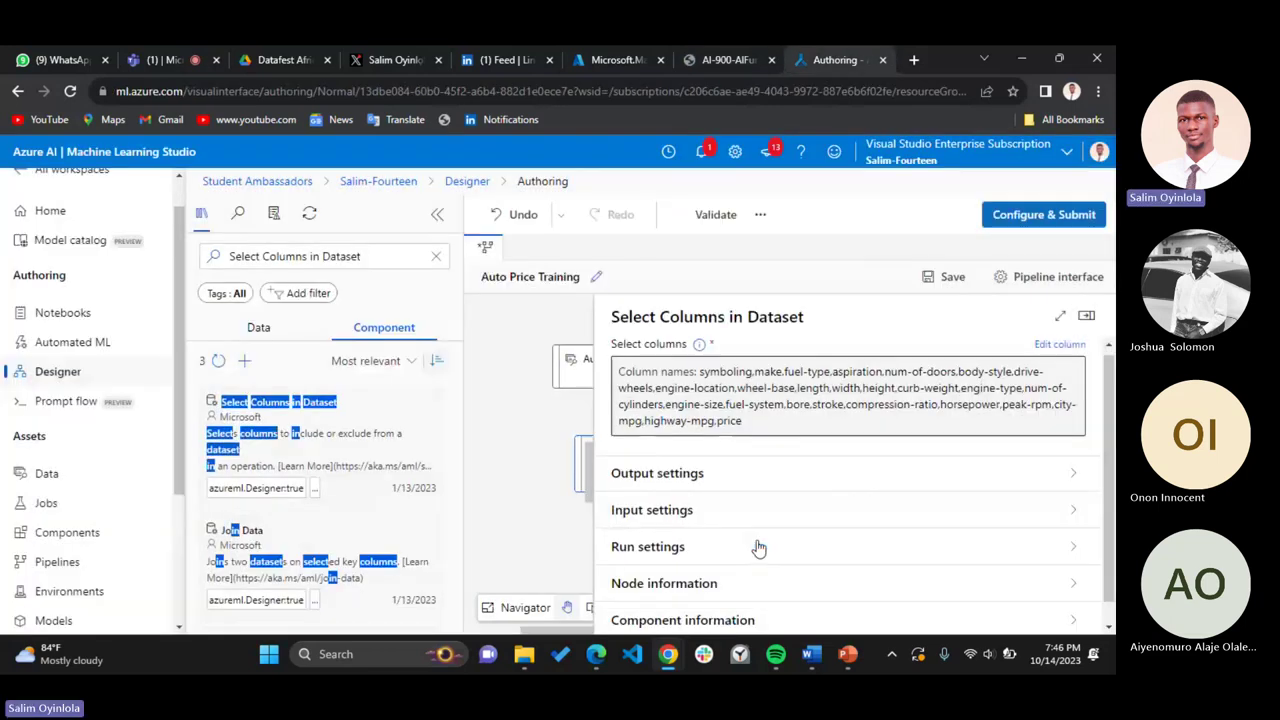
Check the guide's instruction to close the properties, review the listed column names, and close the Select Columns in Dataset settings
{"action": "left_click", "coordinate": [733, 58]}
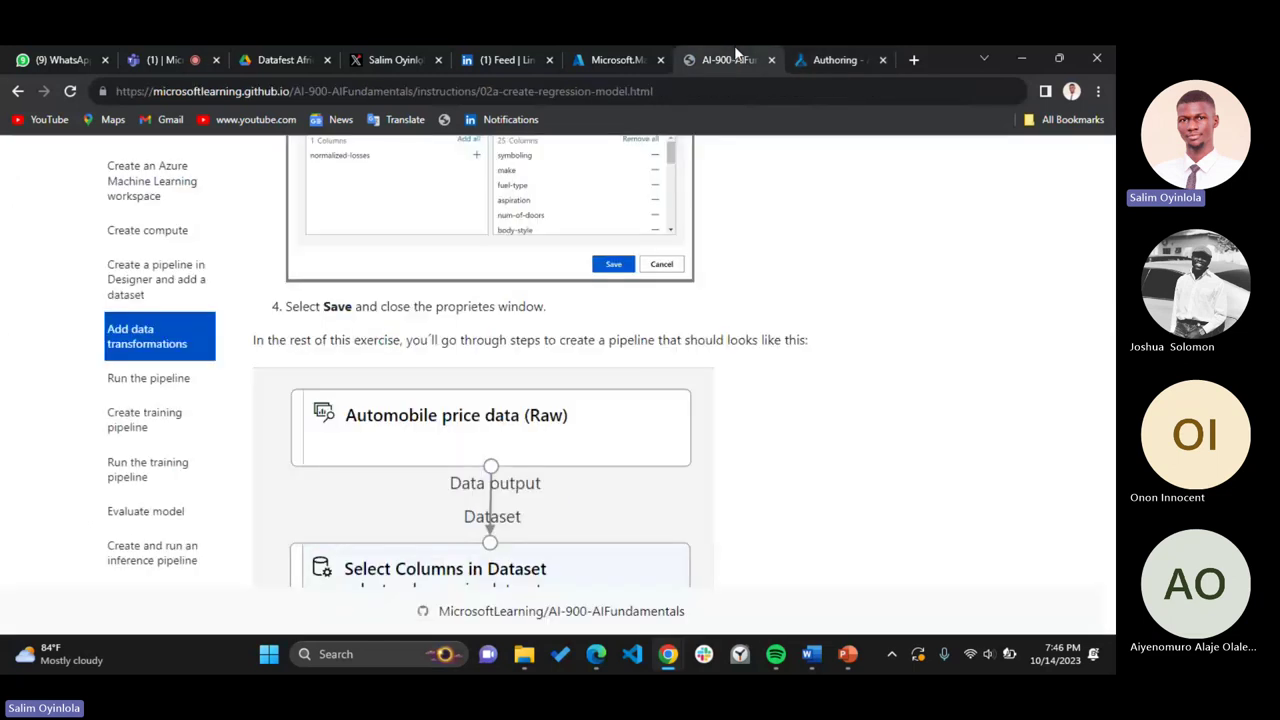
{"action": "left_click", "coordinate": [833, 59]}
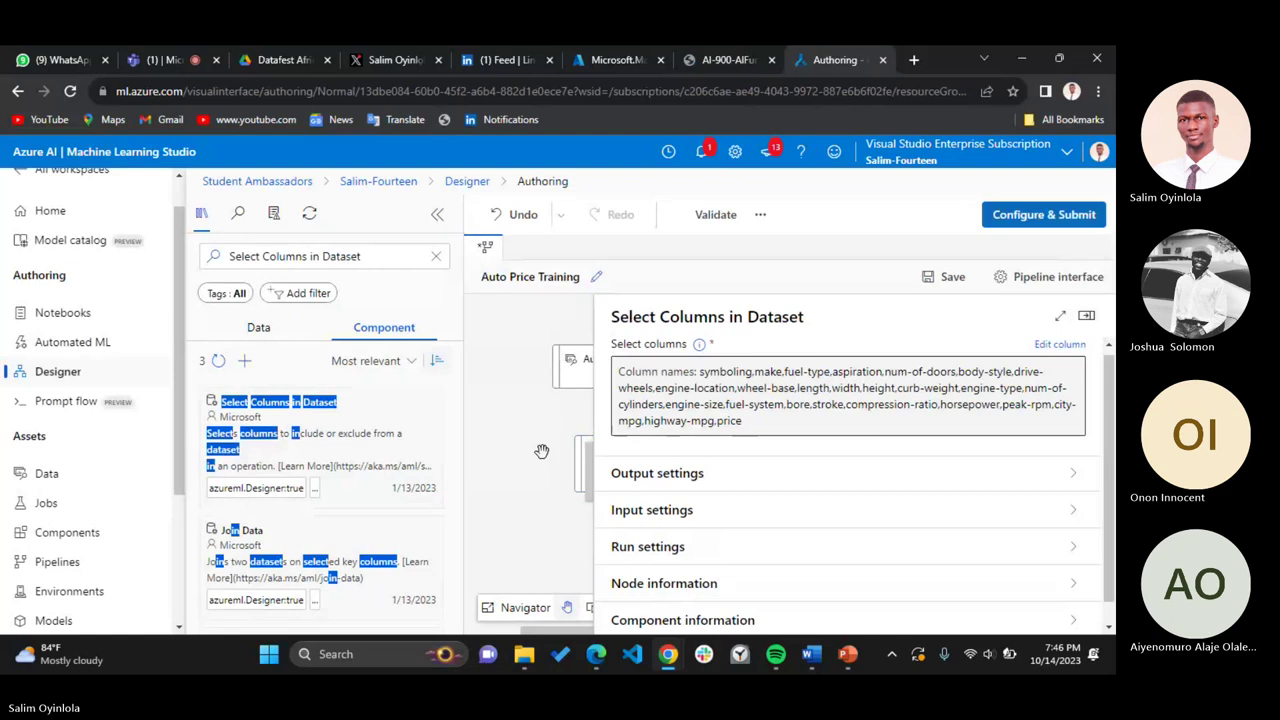
{"action": "scroll", "coordinate": [1103, 612], "scroll_direction": "down", "scroll_amount": 2}
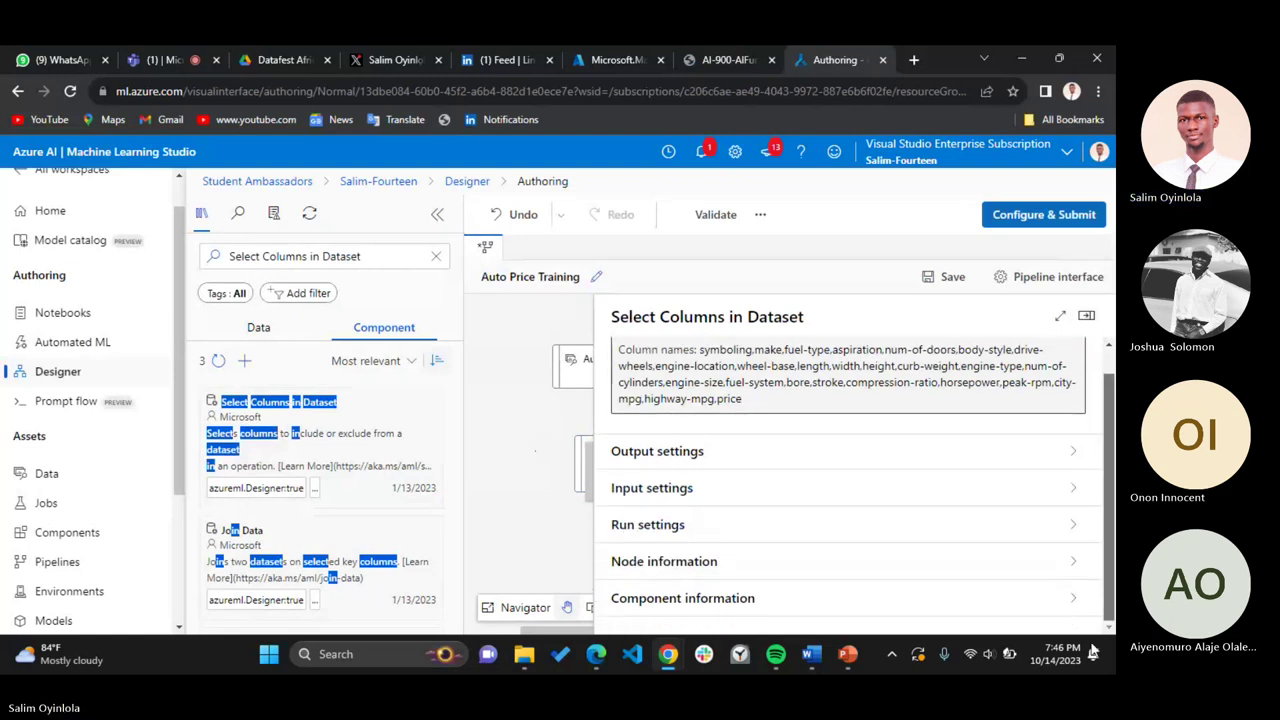
{"action": "scroll", "coordinate": [1058, 325], "scroll_direction": "up", "scroll_amount": 2}
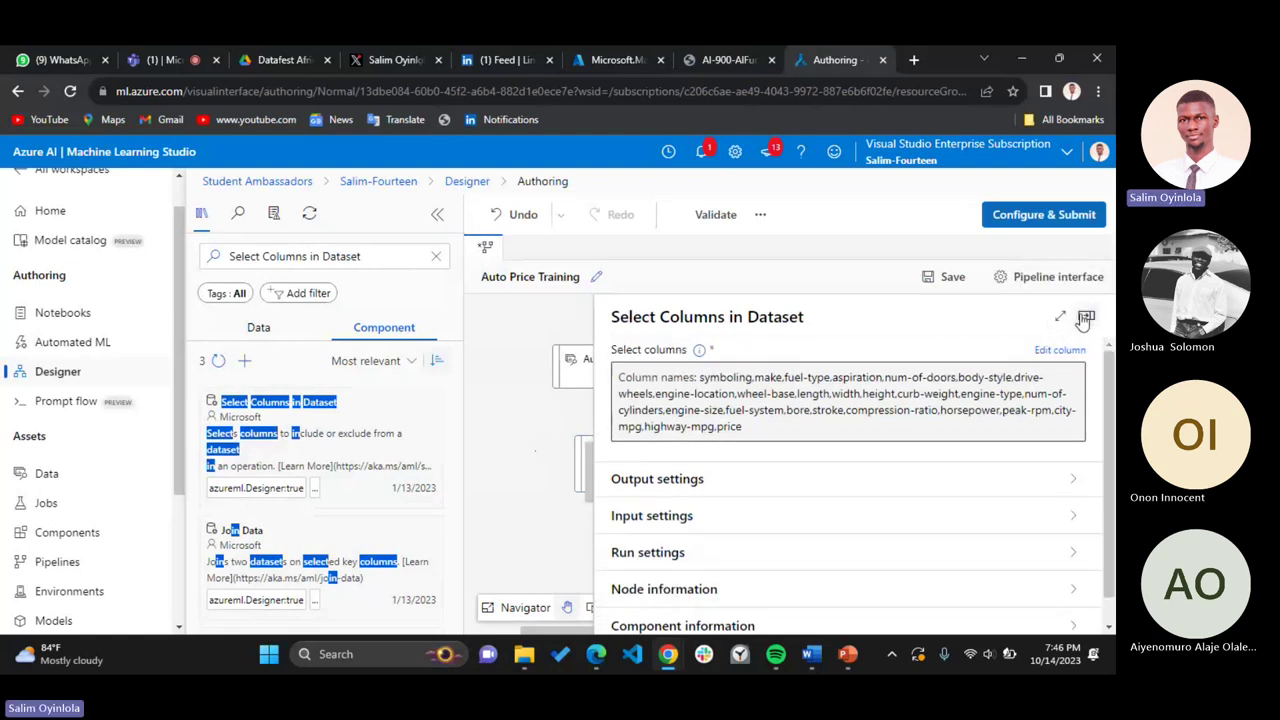
{"action": "left_click", "coordinate": [1086, 318]}
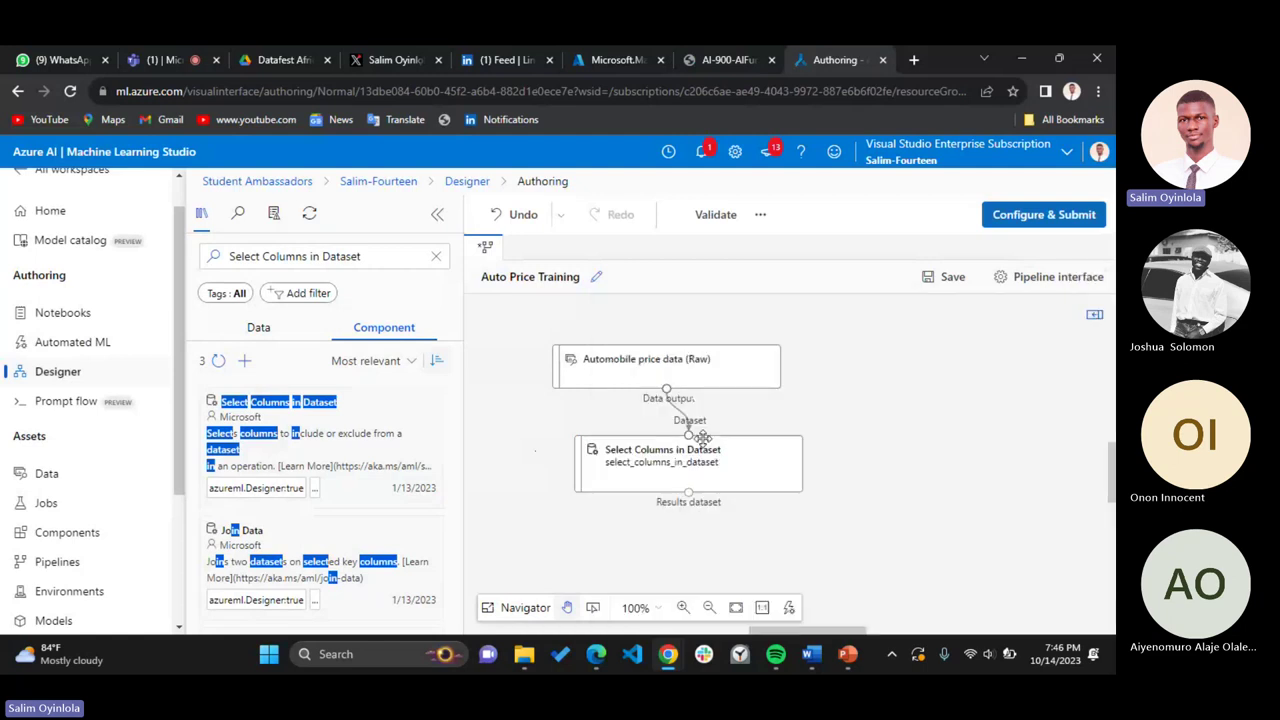
Read the guide's target pipeline diagram and next module instructions, and search the component library for Clean Missing Data
{"action": "left_click", "coordinate": [724, 54]}
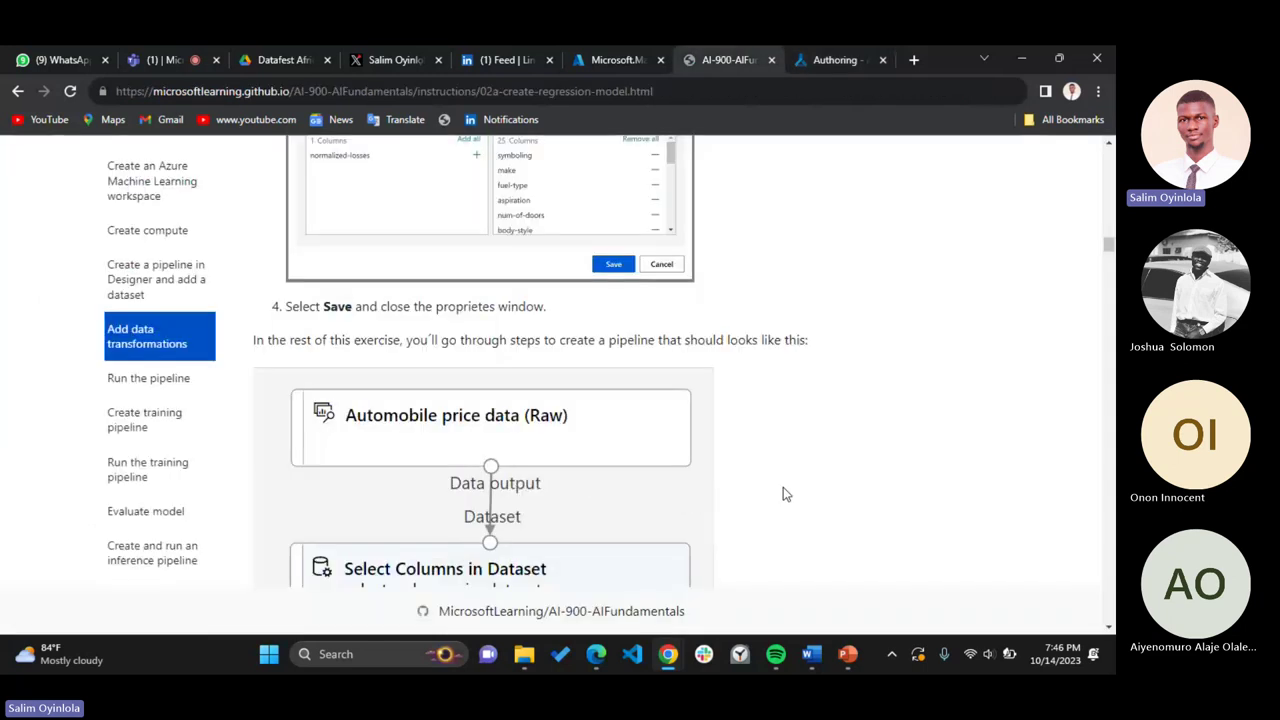
{"action": "scroll", "coordinate": [783, 490], "scroll_direction": "down", "scroll_amount": 2}
{"action": "scroll", "coordinate": [784, 490], "scroll_direction": "down", "scroll_amount": 3}
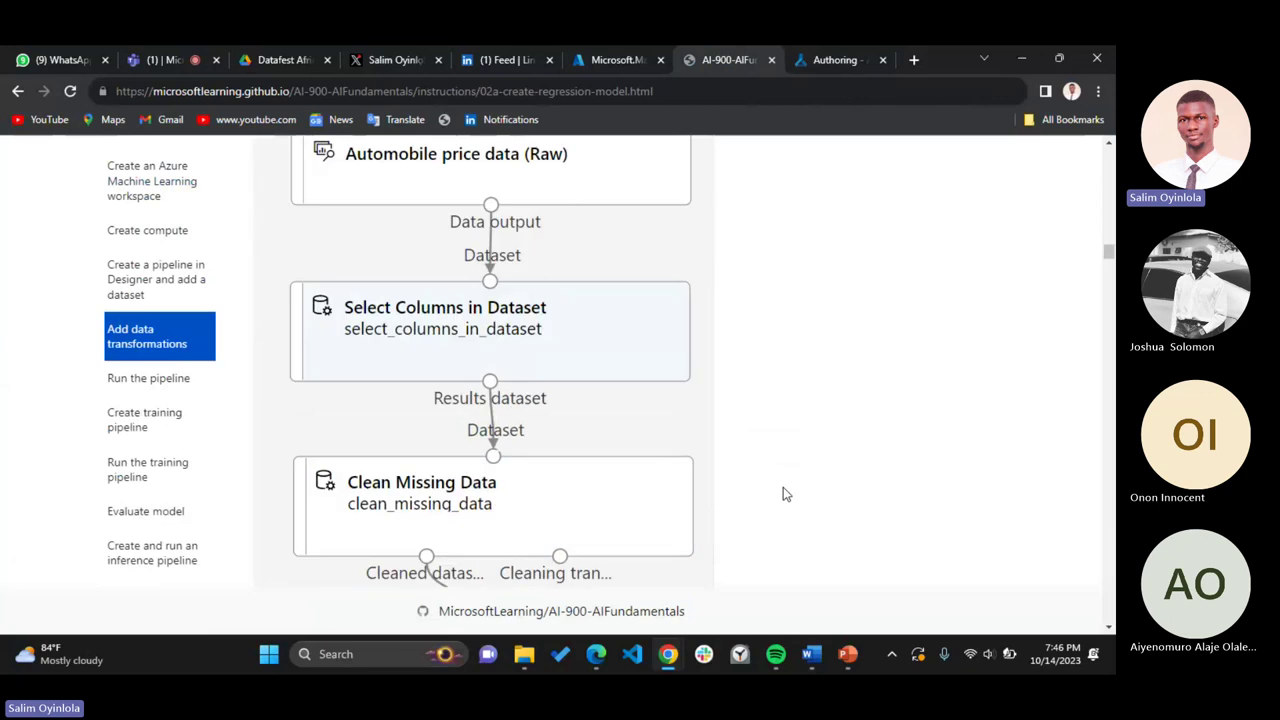
{"action": "scroll", "coordinate": [785, 493], "scroll_direction": "down", "scroll_amount": 1}
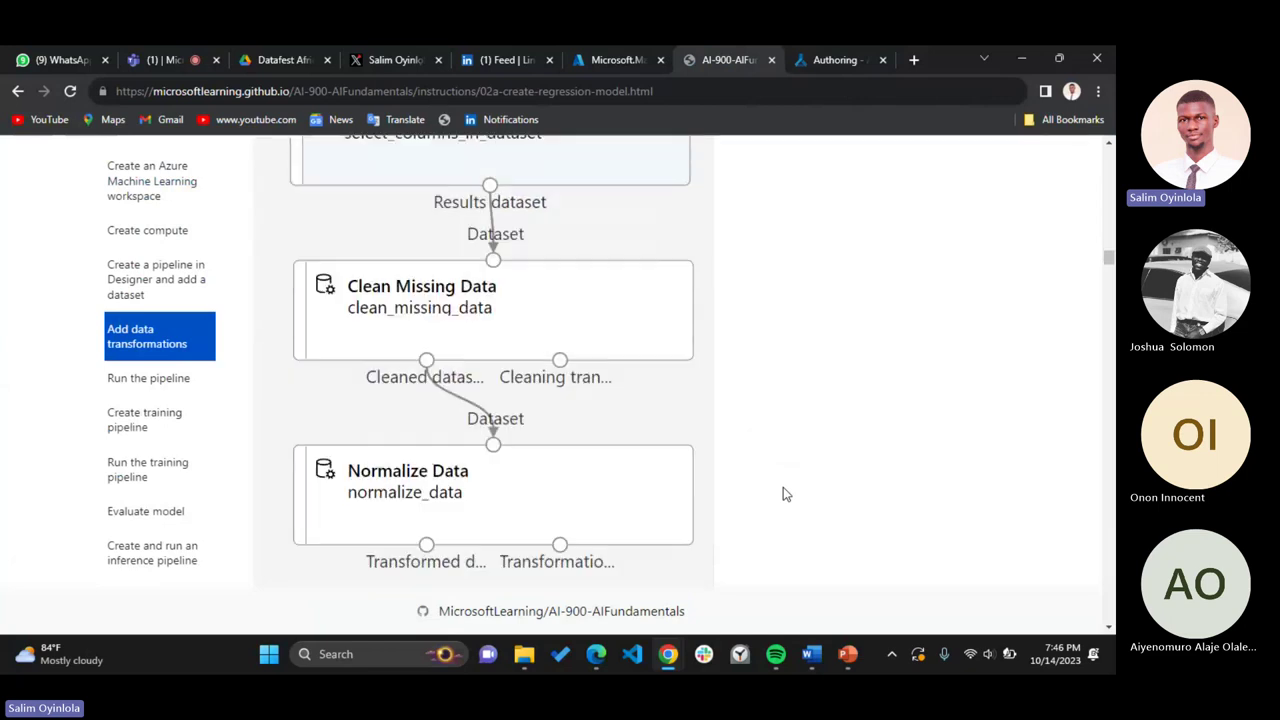
{"action": "scroll", "coordinate": [783, 487], "scroll_direction": "down", "scroll_amount": 3}
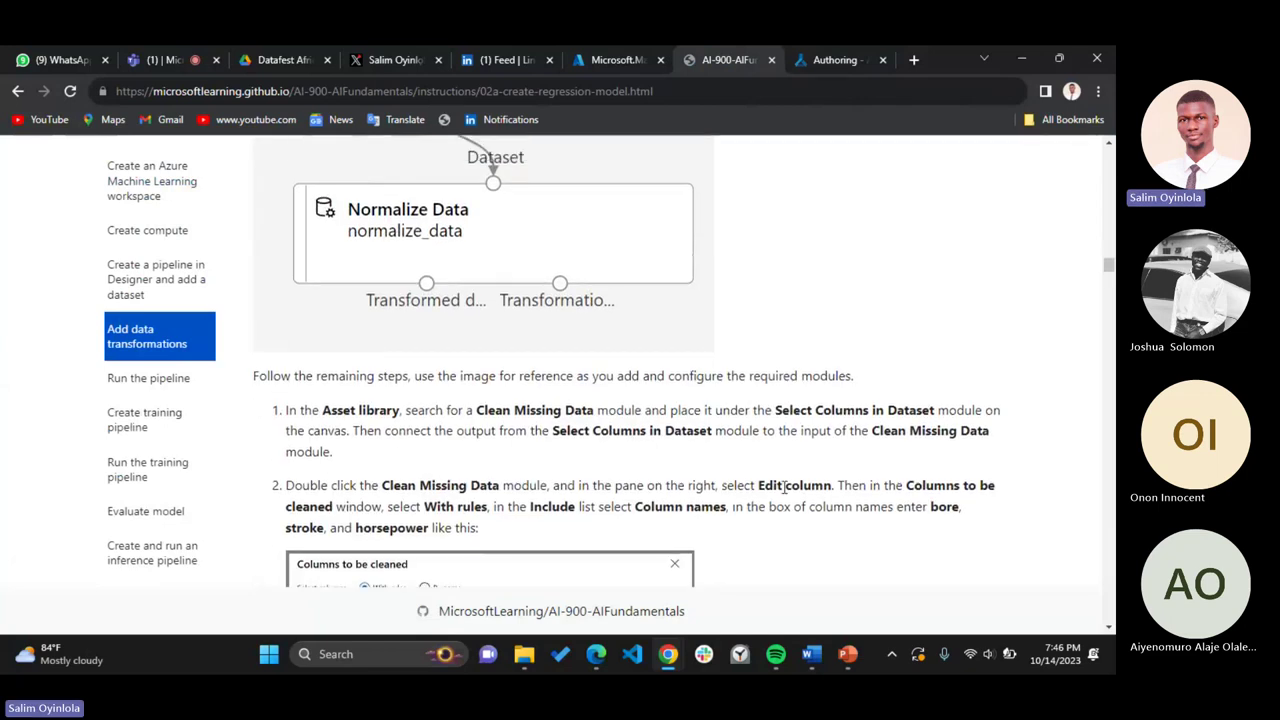
{"action": "scroll", "coordinate": [785, 490], "scroll_direction": "down", "scroll_amount": 1}
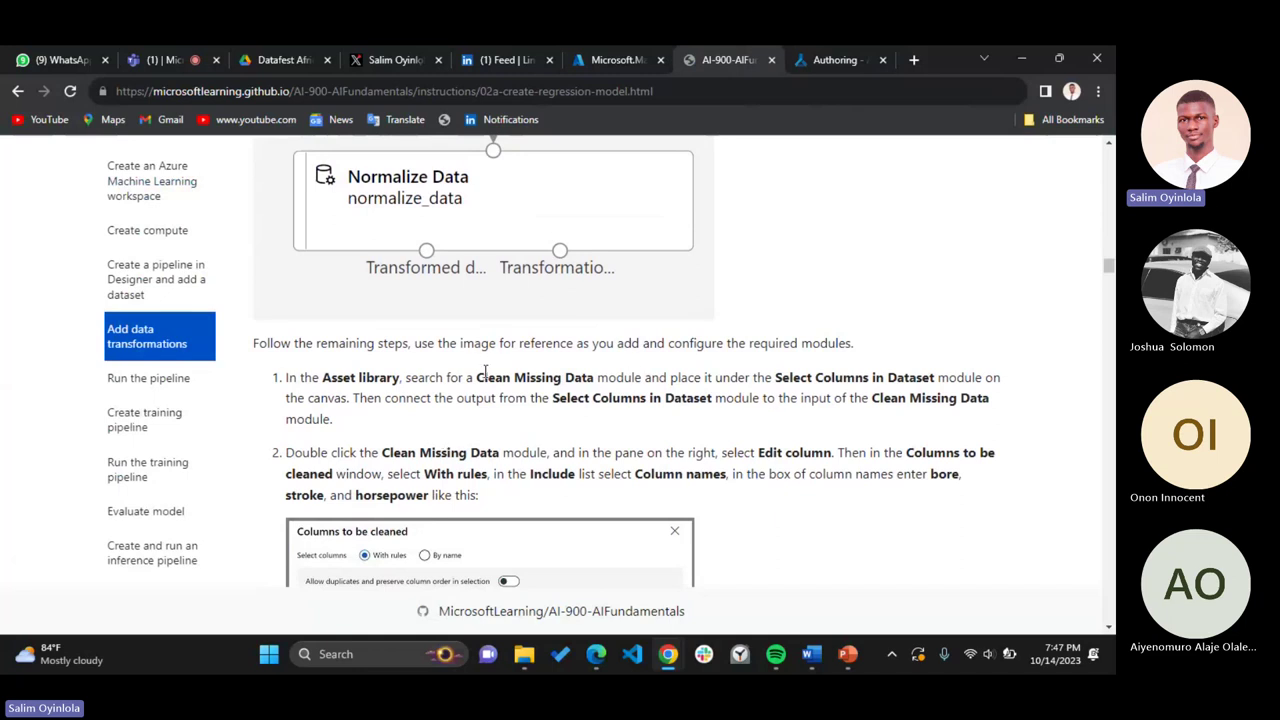
{"action": "left_click_drag", "start_coordinate": [477, 377], "coordinate": [596, 378]}
{"action": "key", "text": "ctrl+c"}
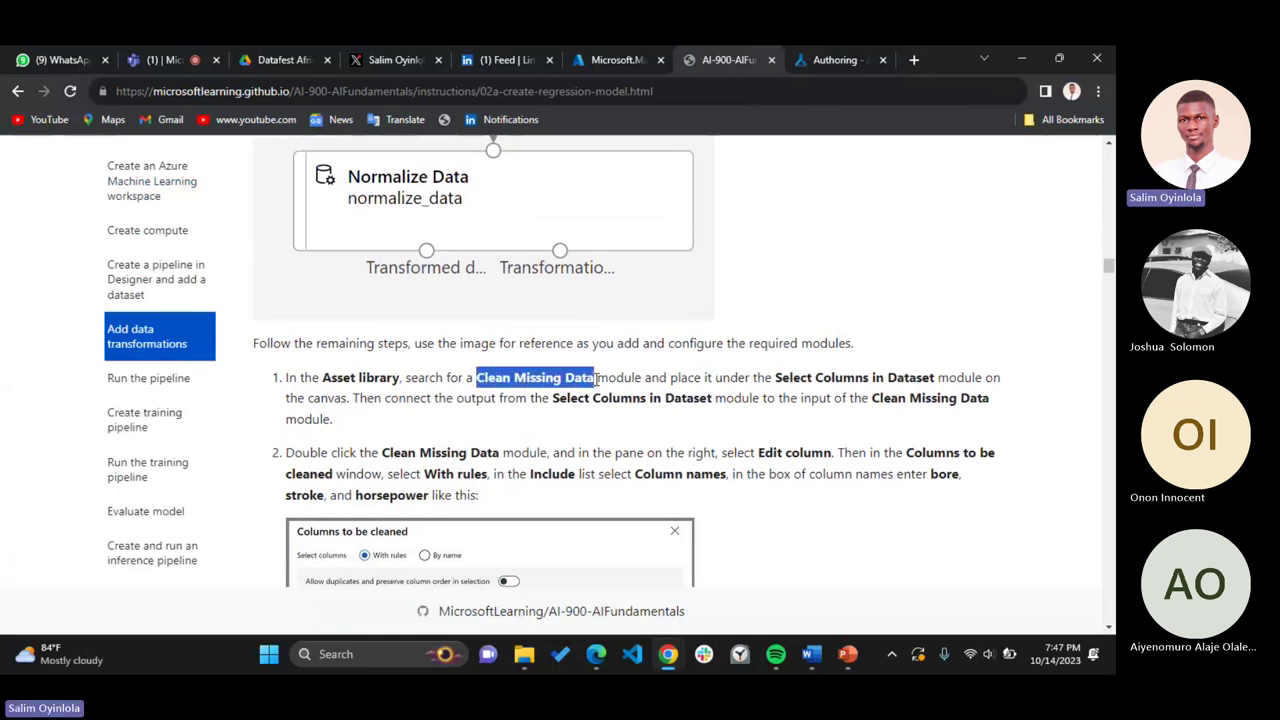
{"action": "left_click", "coordinate": [826, 59]}
{"action": "triple_click", "coordinate": [300, 256]}
{"action": "key", "text": "ctrl+v"}
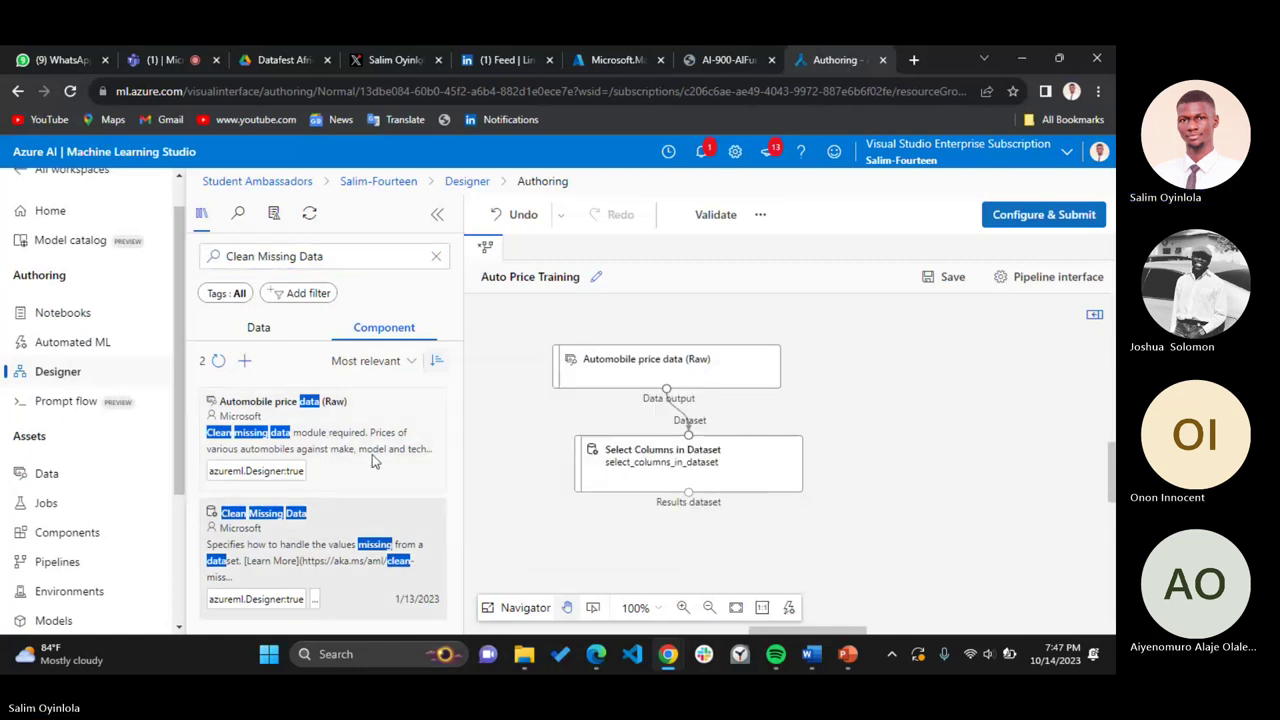
Place Clean Missing Data under Select Columns in Dataset and connect the Results dataset output to its Dataset input, as the guide instructs
{"action": "left_click", "coordinate": [721, 58]}
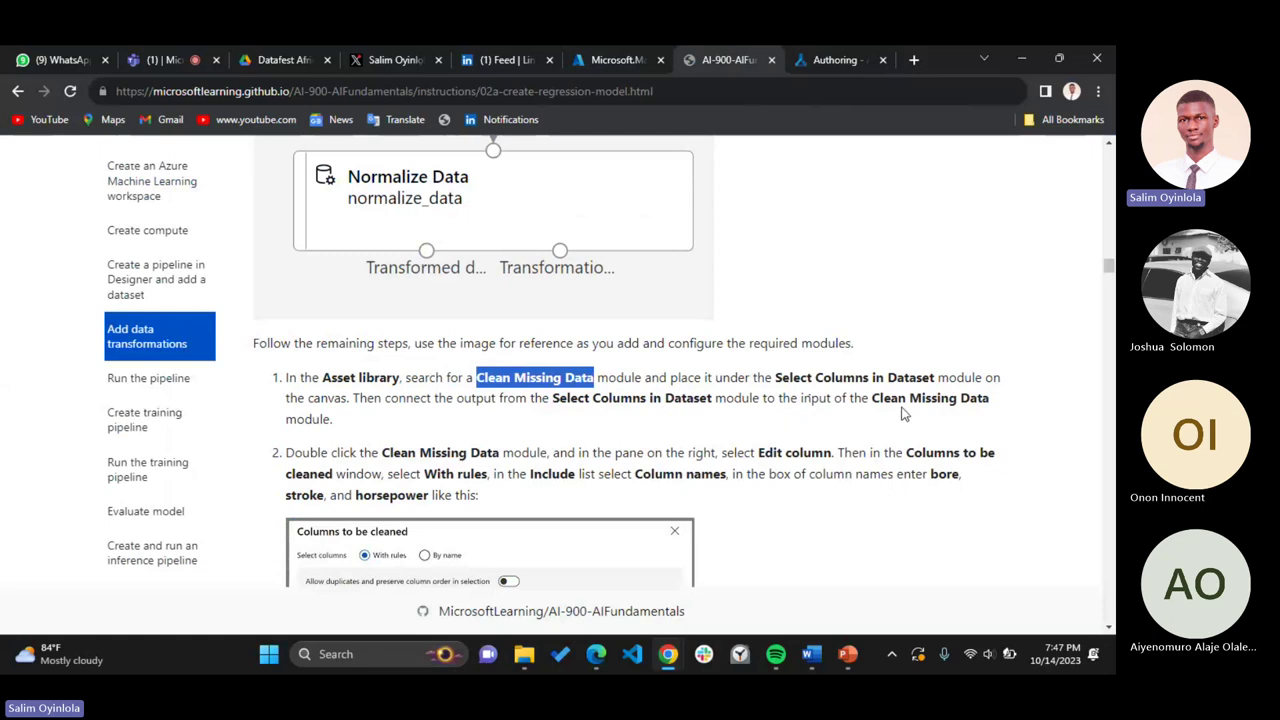
{"action": "left_click", "coordinate": [840, 60]}
{"action": "left_click_drag", "start_coordinate": [263, 530], "coordinate": [691, 552]}
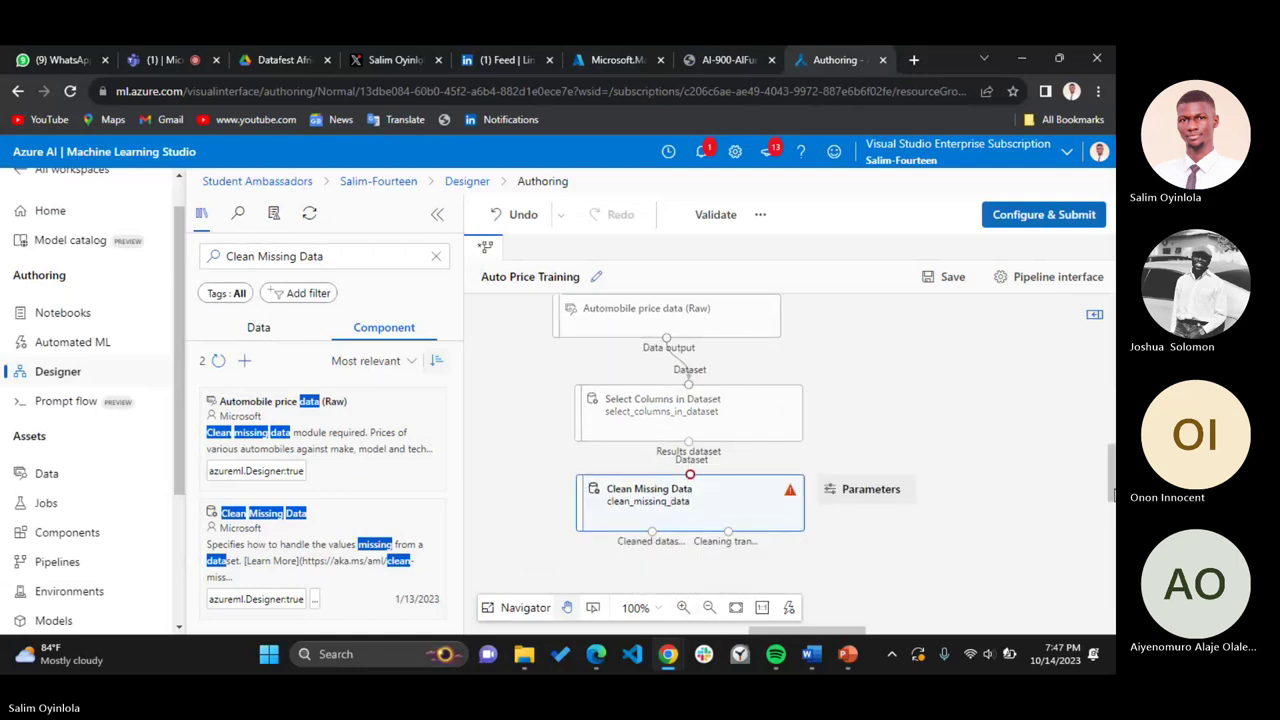
{"action": "left_click_drag", "start_coordinate": [688, 445], "coordinate": [690, 474]}
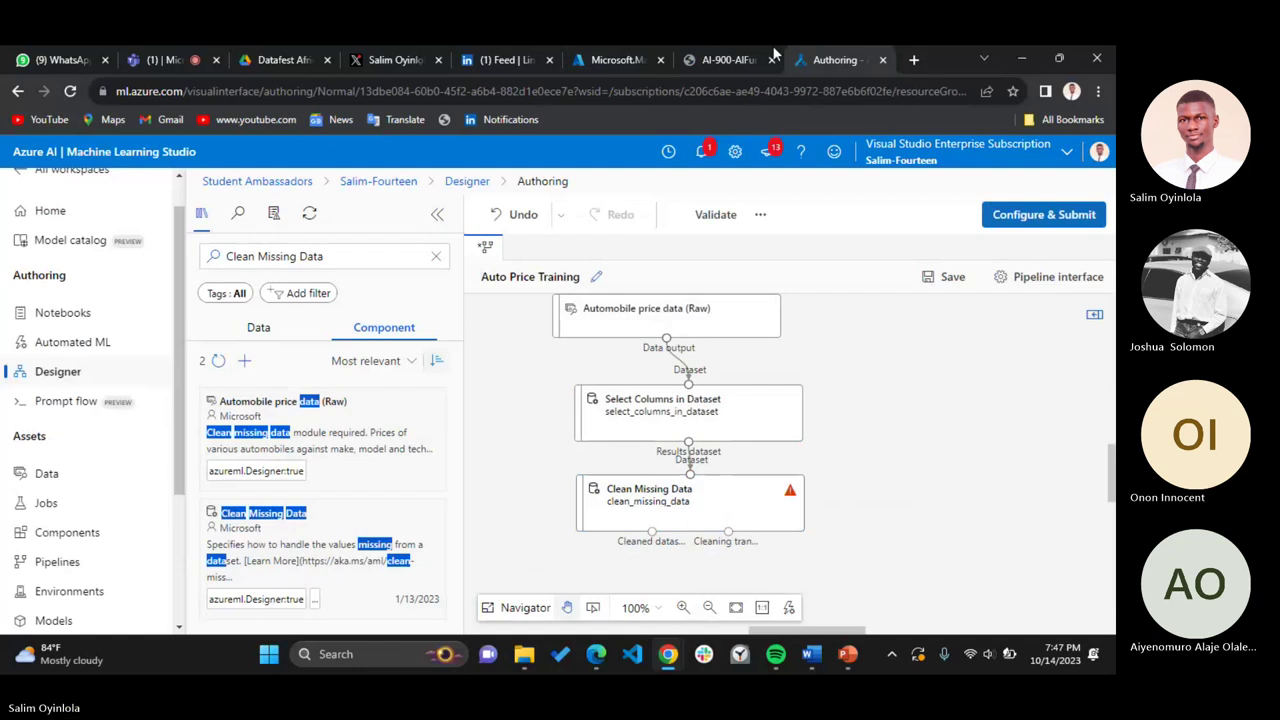
Read the guide's instructions on which columns to clean, and open the column selection of the Clean Missing Data module
{"action": "left_click", "coordinate": [733, 57]}
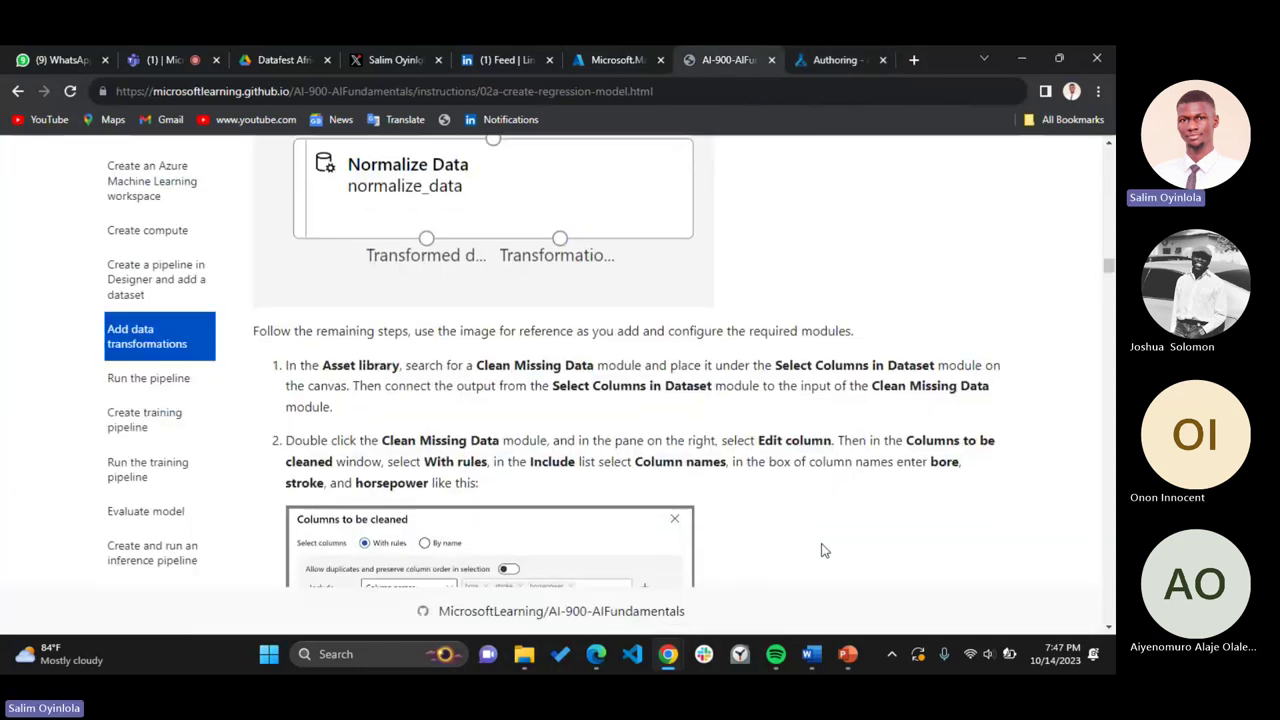
{"action": "scroll", "coordinate": [822, 549], "scroll_direction": "down", "scroll_amount": 3}
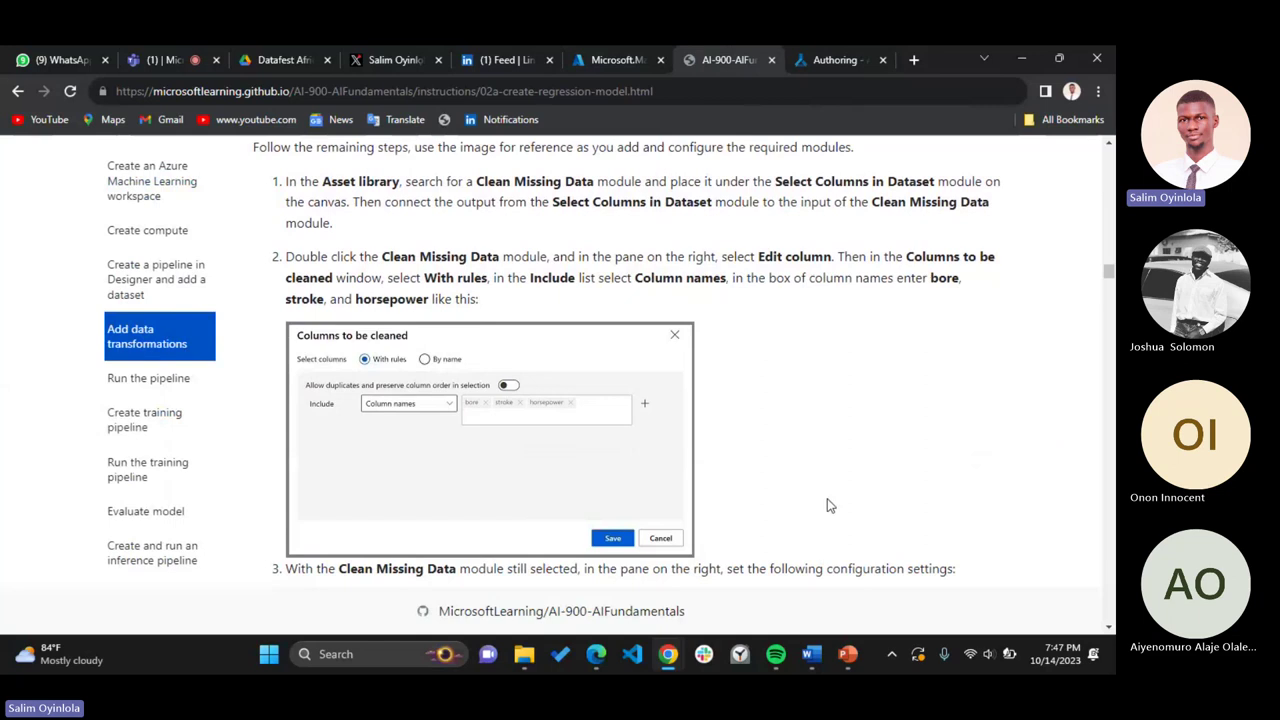
{"action": "left_click", "coordinate": [835, 59]}
{"action": "left_click", "coordinate": [669, 507]}
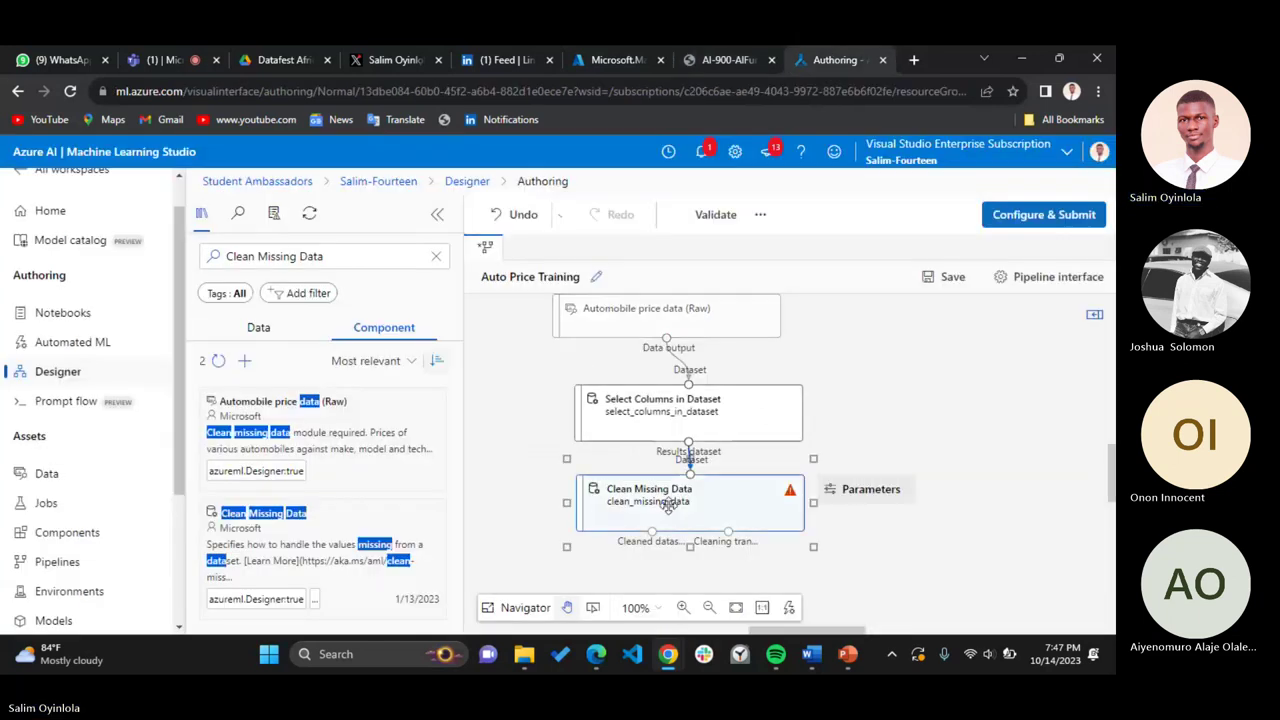
{"action": "double_click", "coordinate": [672, 503]}
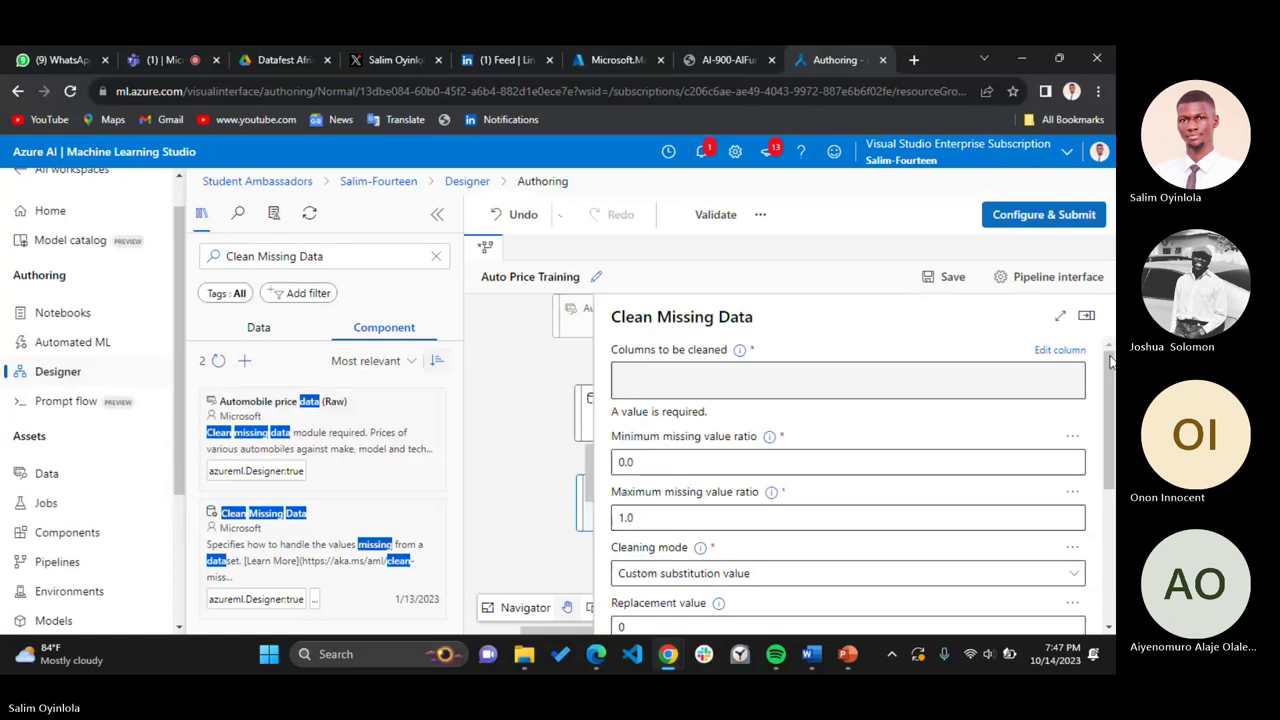
{"action": "left_click", "coordinate": [1062, 352]}
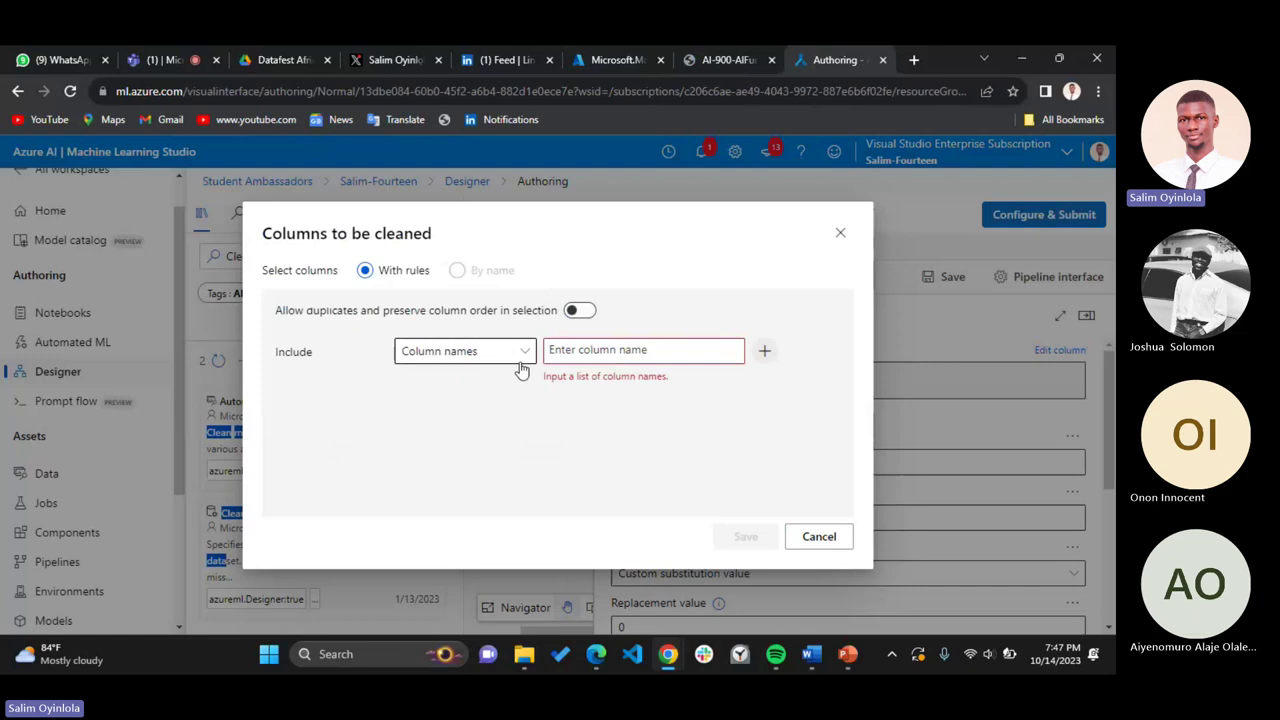
{"action": "left_click", "coordinate": [580, 349]}
{"action": "type", "text": "bore"}
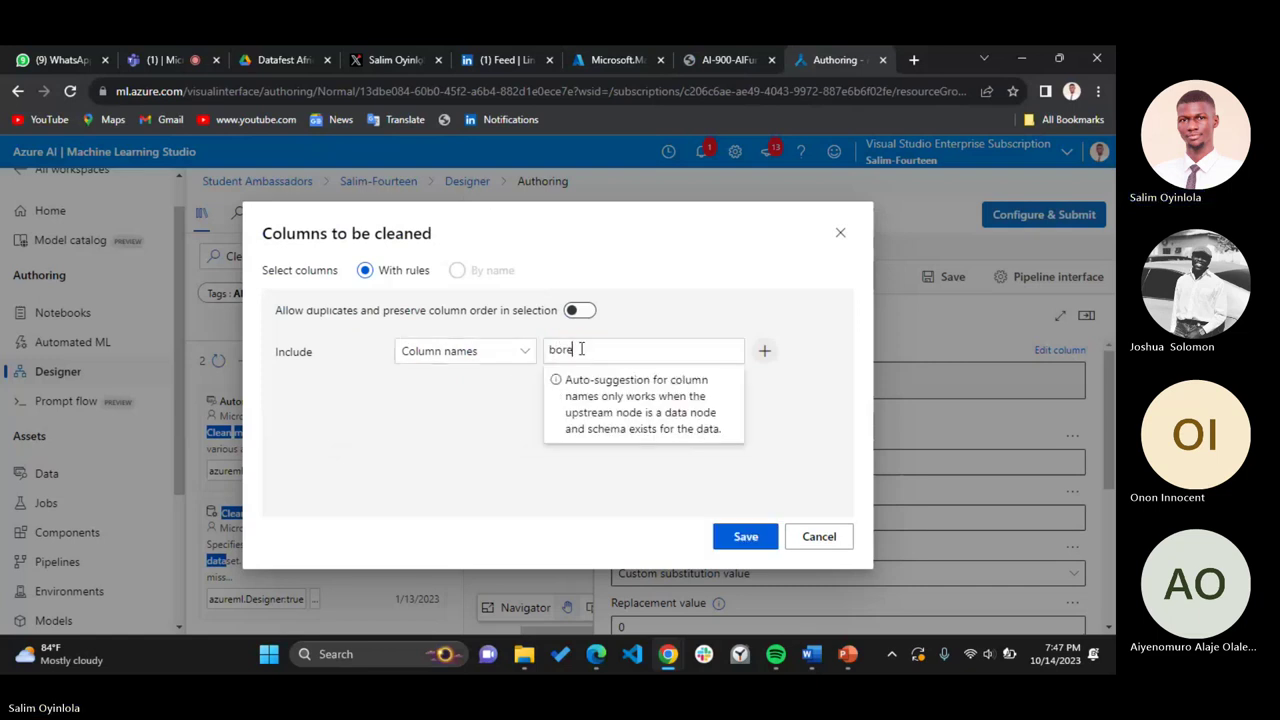
{"action": "key", "text": "BackSpace"}
{"action": "key", "text": "BackSpace"}
{"action": "left_click", "coordinate": [700, 65]}
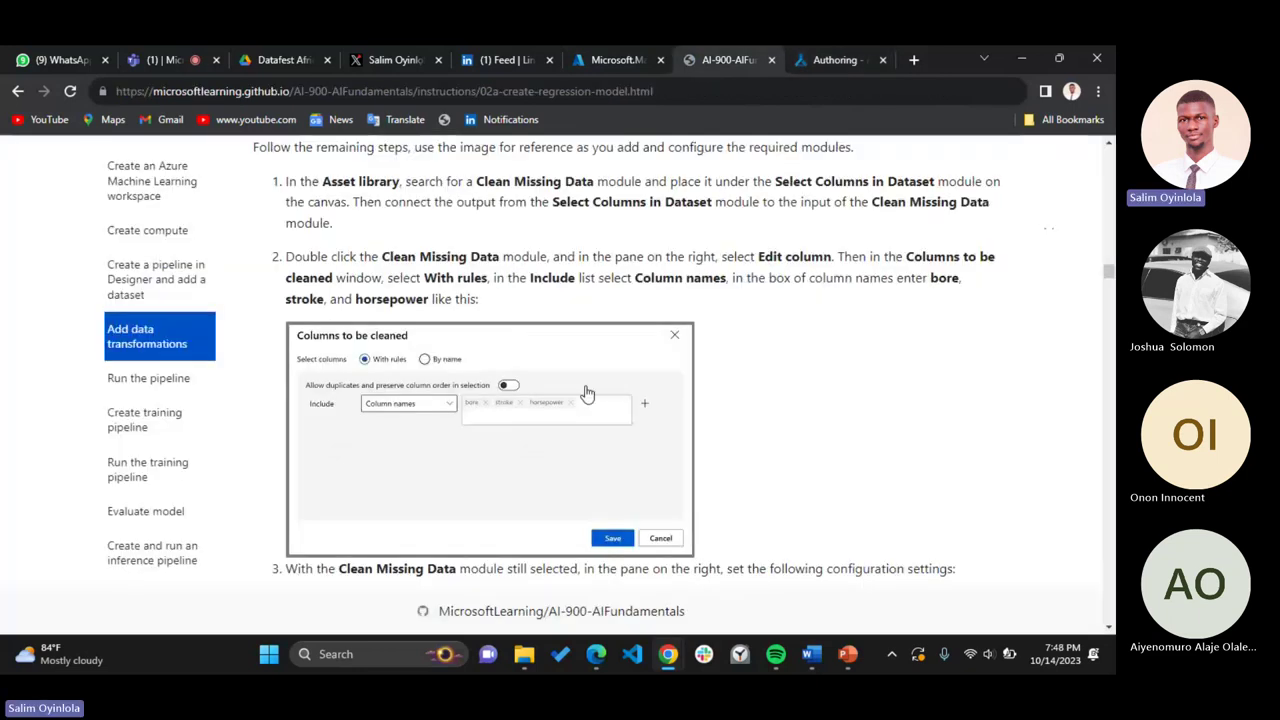
{"action": "scroll", "coordinate": [587, 393], "scroll_direction": "down", "scroll_amount": 1}
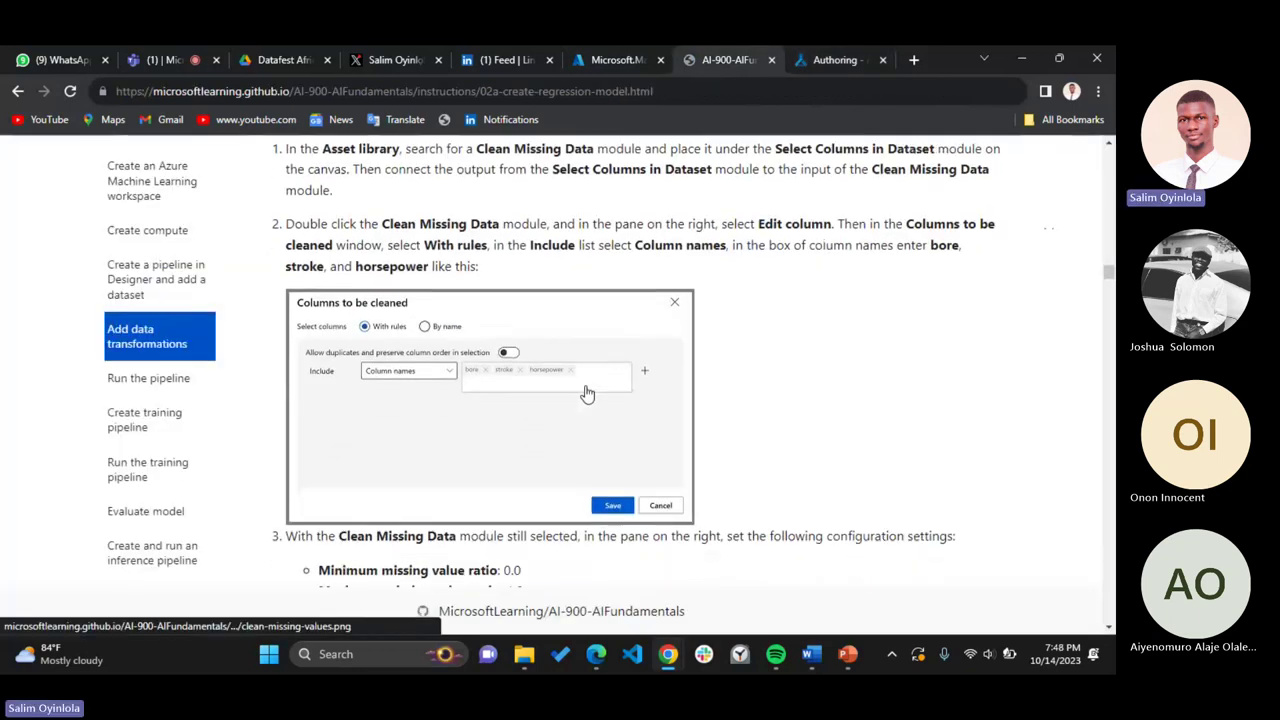
{"action": "left_click", "coordinate": [824, 52]}
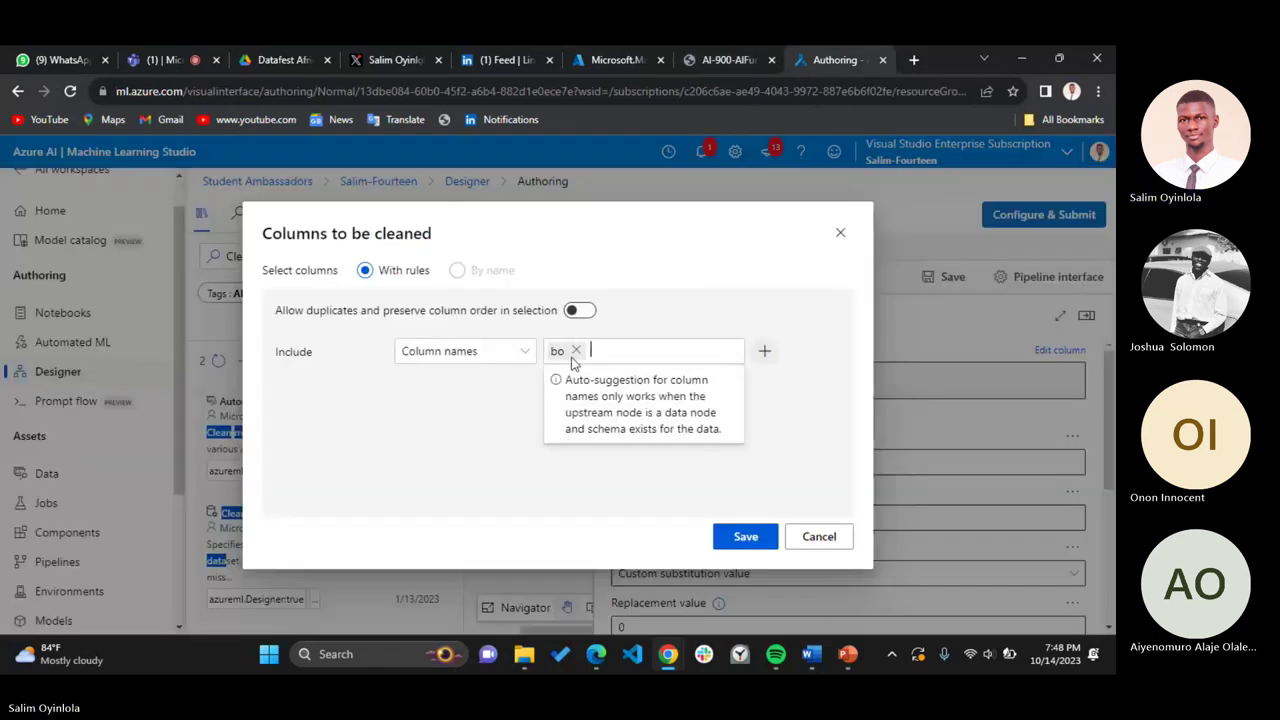
{"action": "left_click", "coordinate": [576, 349]}
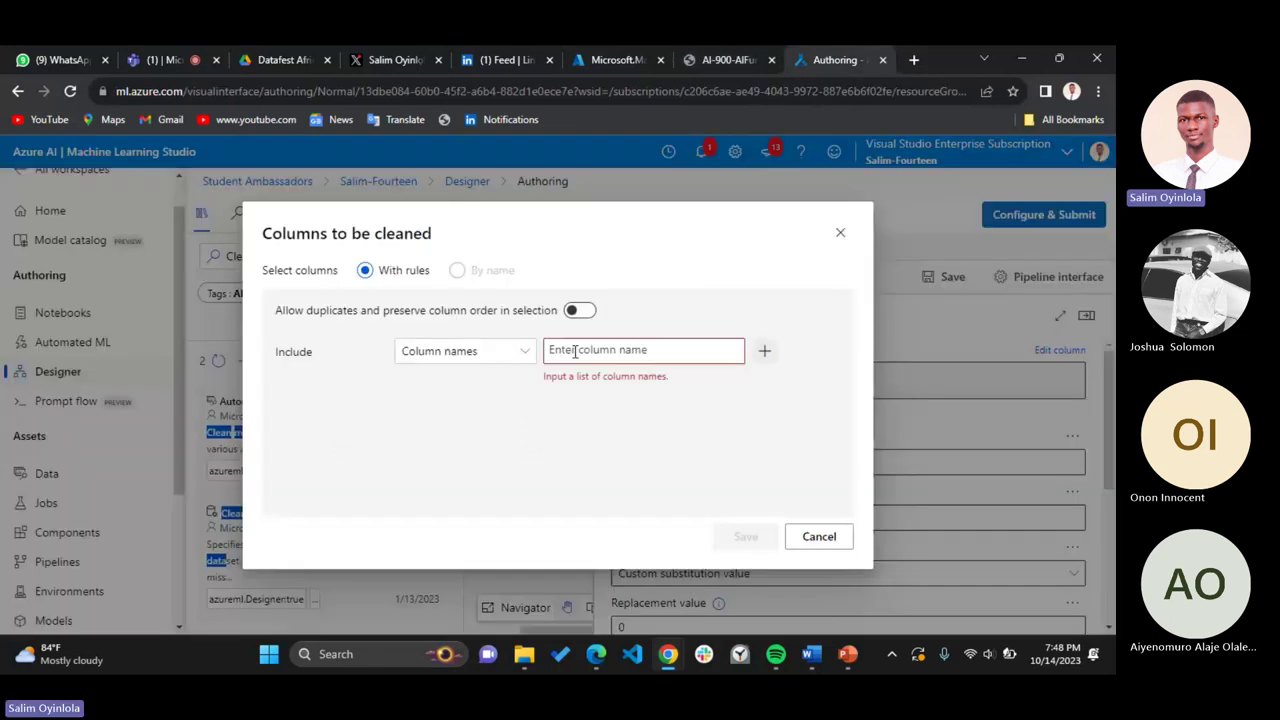
Include the column names bore, stroke and horsepower in the columns to be cleaned, as the guide shows, and save the selection
{"action": "left_click", "coordinate": [590, 352]}
{"action": "type", "text": "b"}
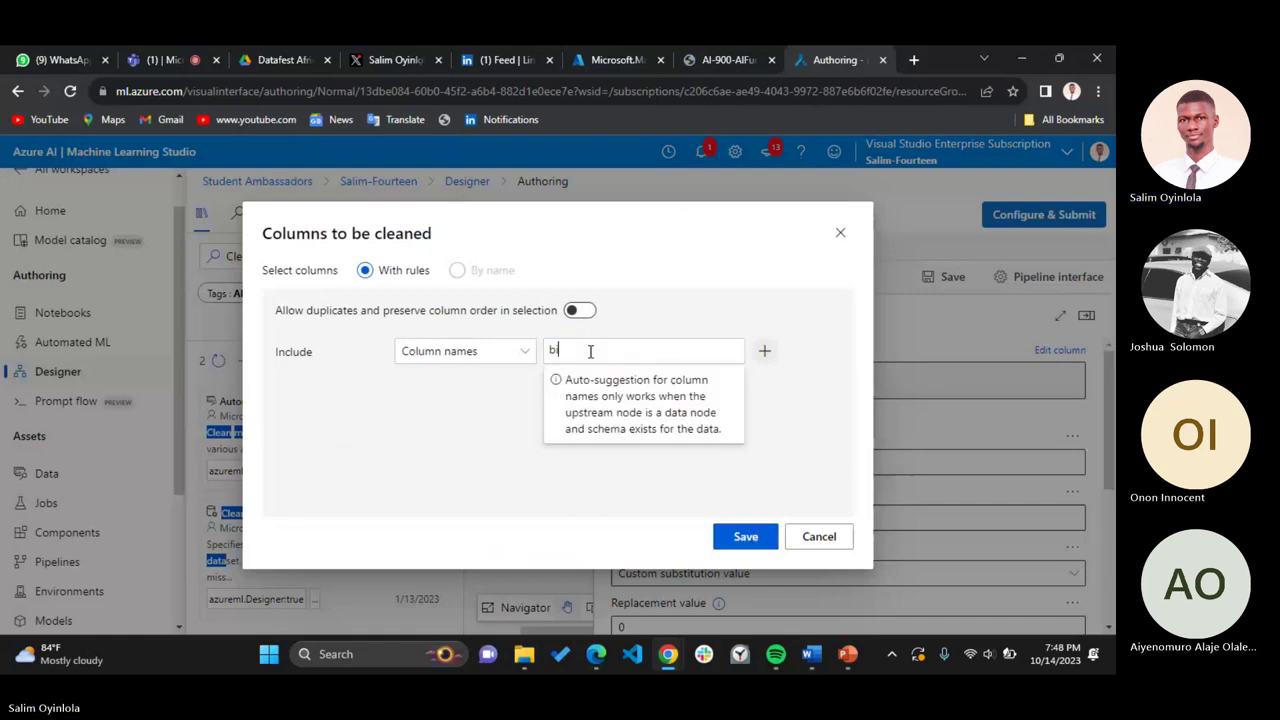
{"action": "type", "text": "ore"}
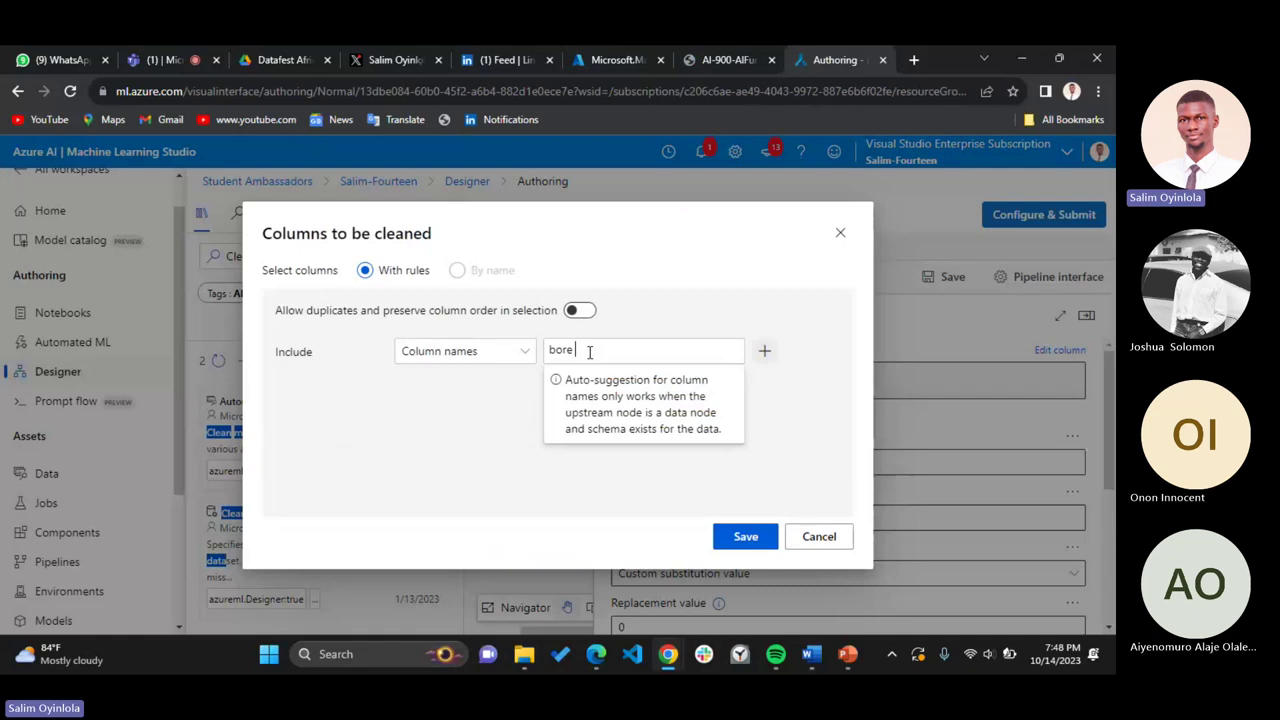
{"action": "key", "text": "Return"}
{"action": "type", "text": "s"}
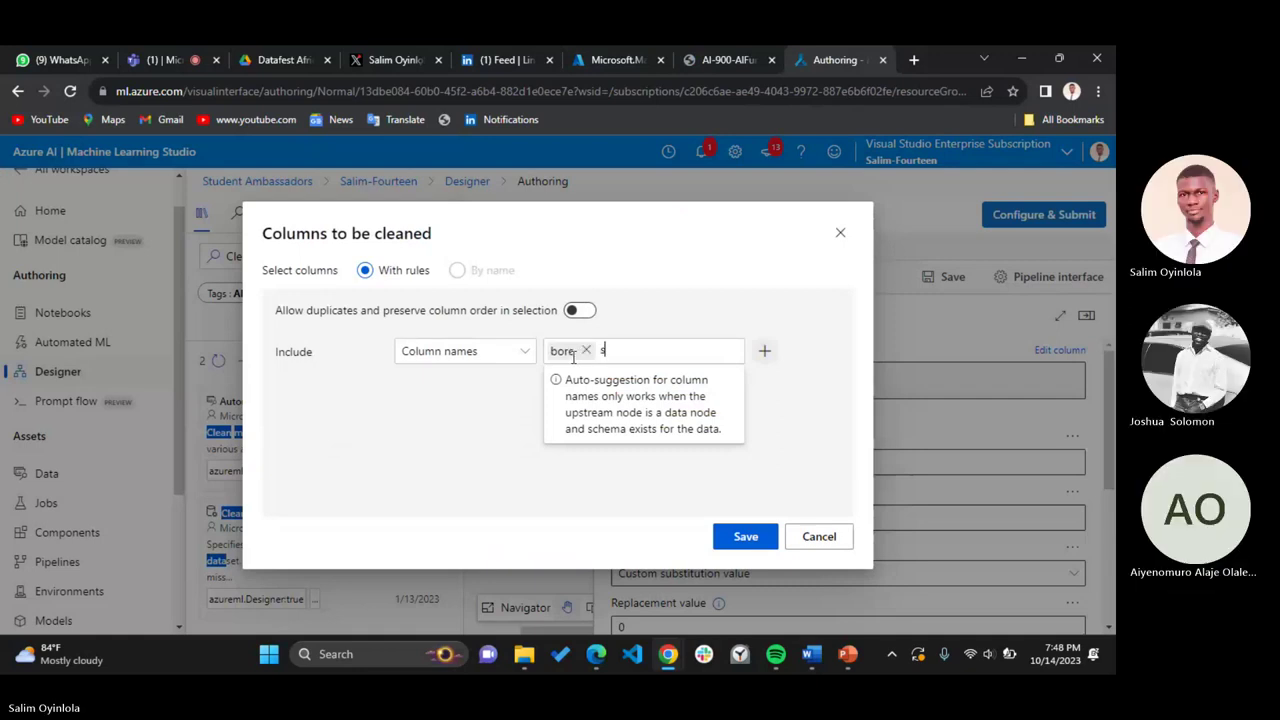
{"action": "type", "text": "troke"}
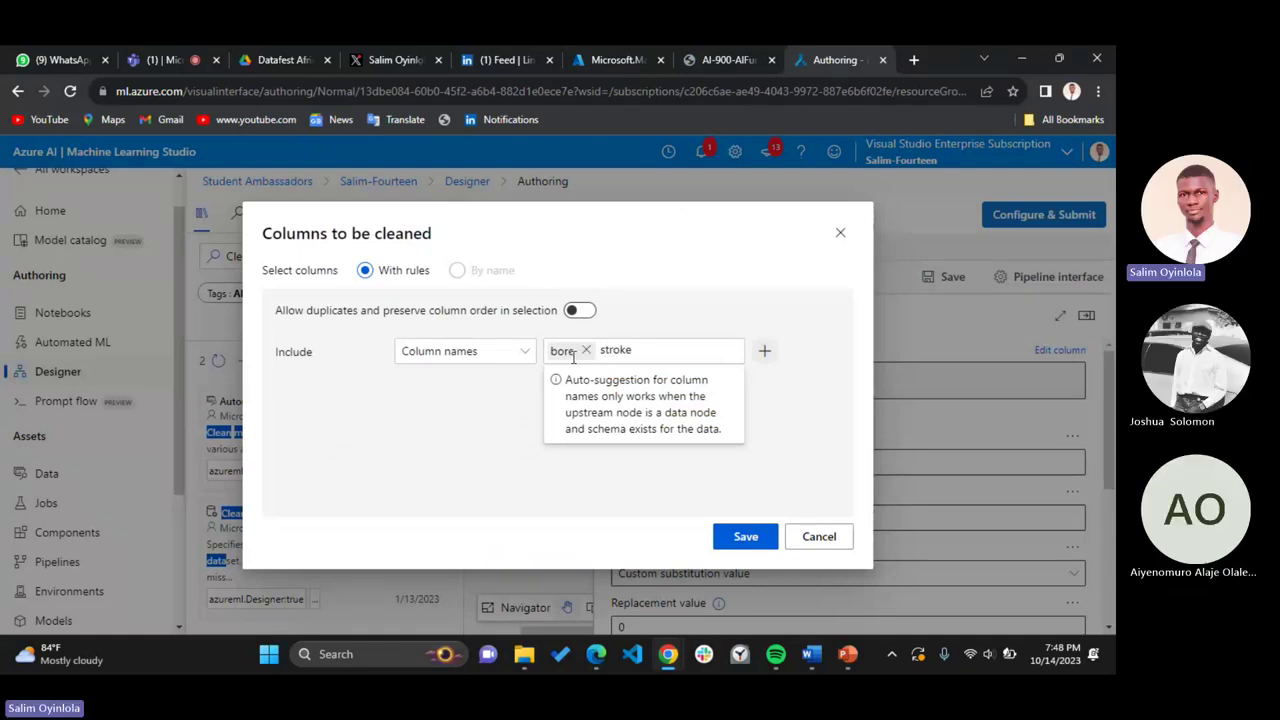
{"action": "key", "text": "Return"}
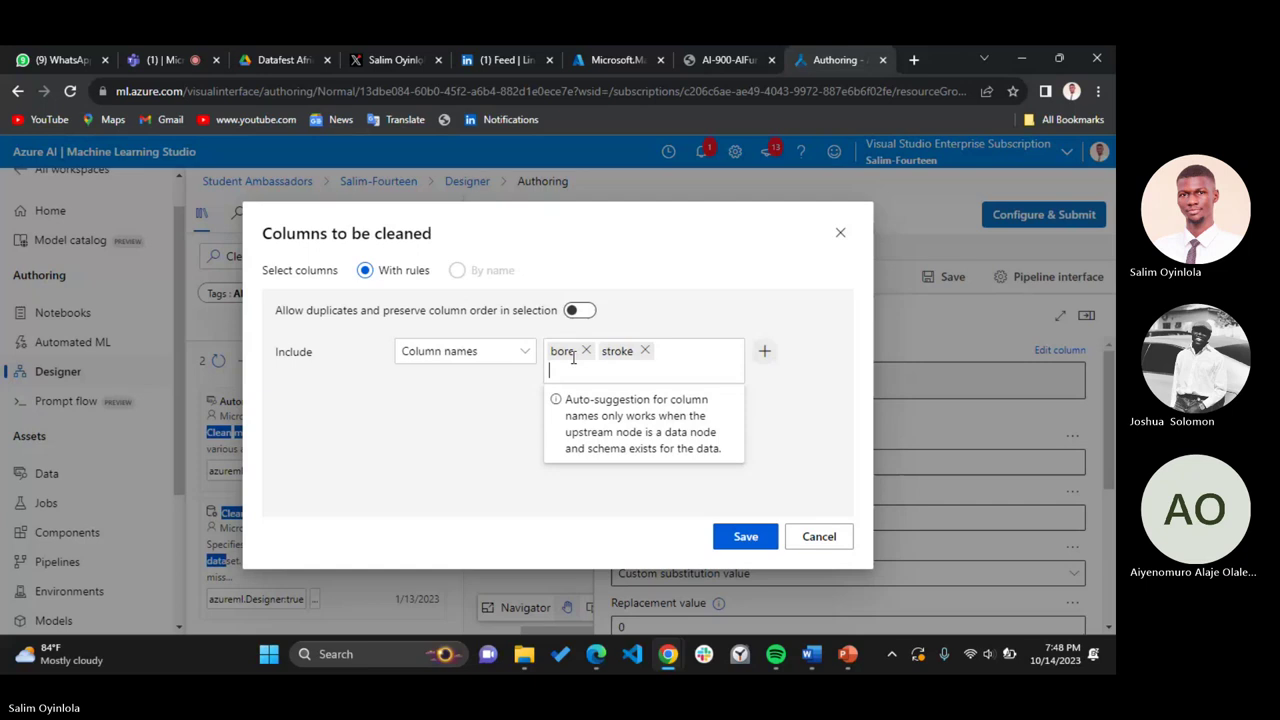
{"action": "left_click", "coordinate": [730, 58]}
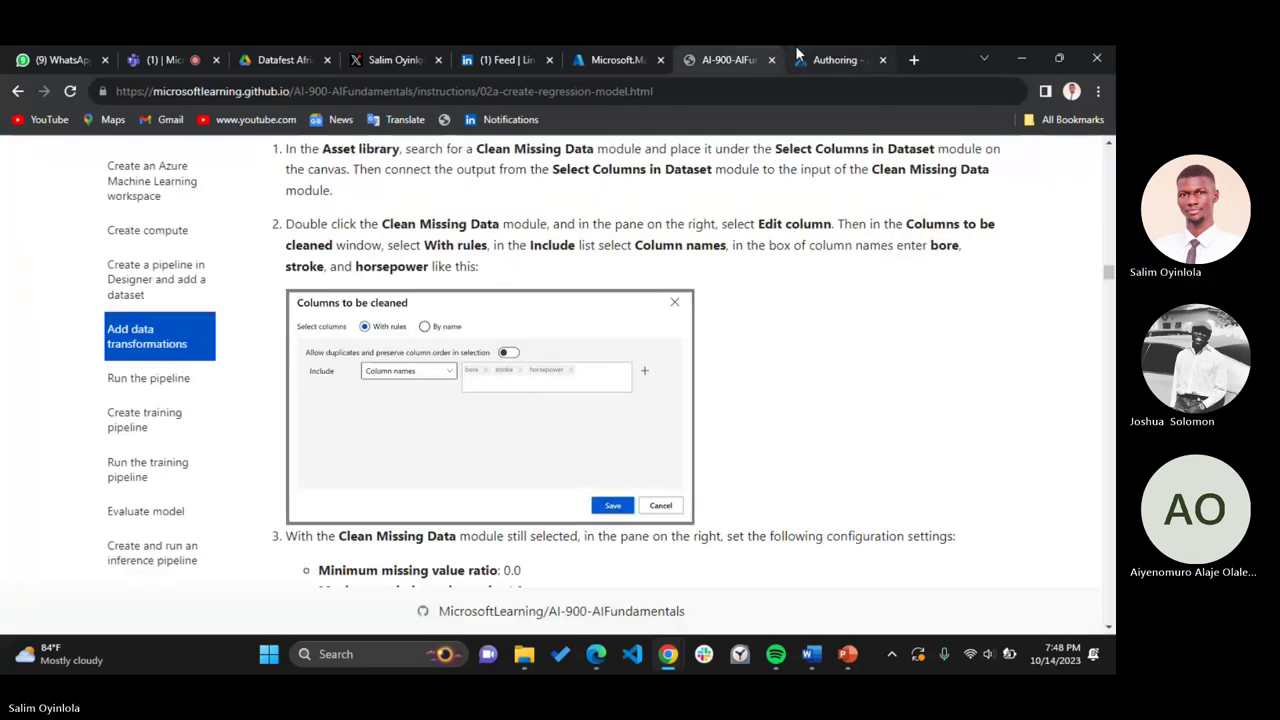
{"action": "left_click", "coordinate": [800, 58]}
{"action": "type", "text": "horsepower"}
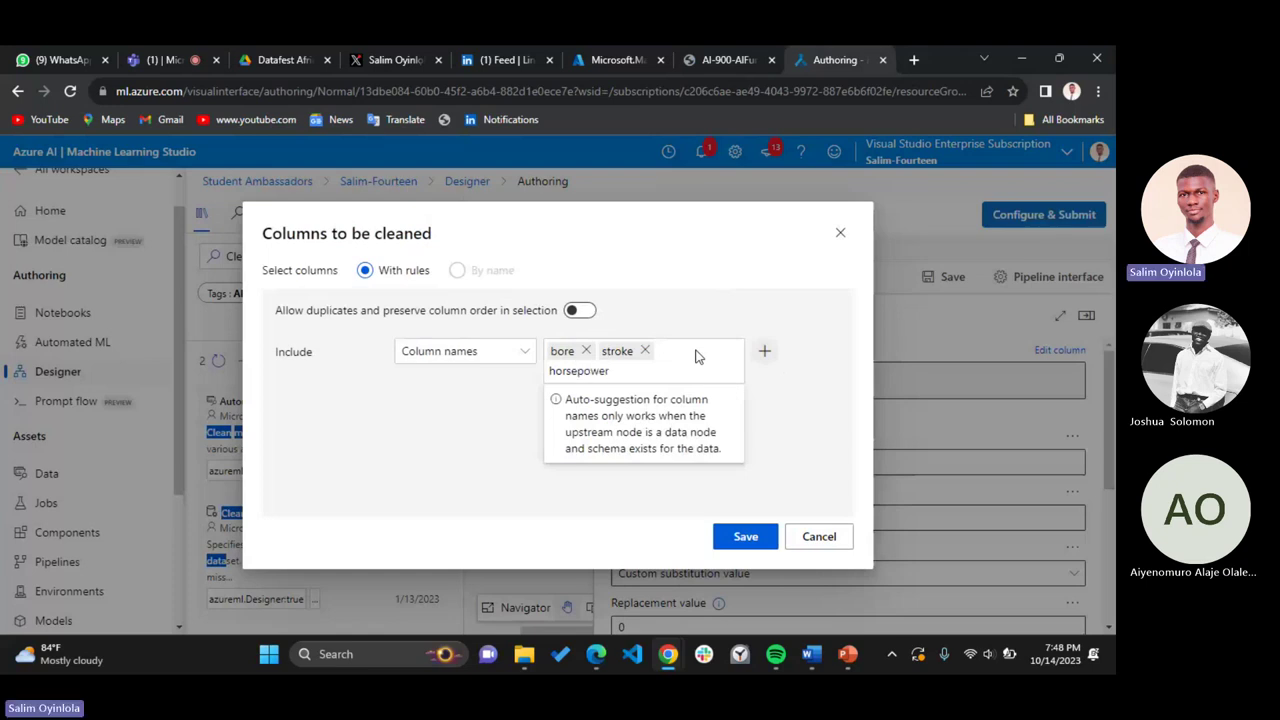
{"action": "key", "text": "Return"}
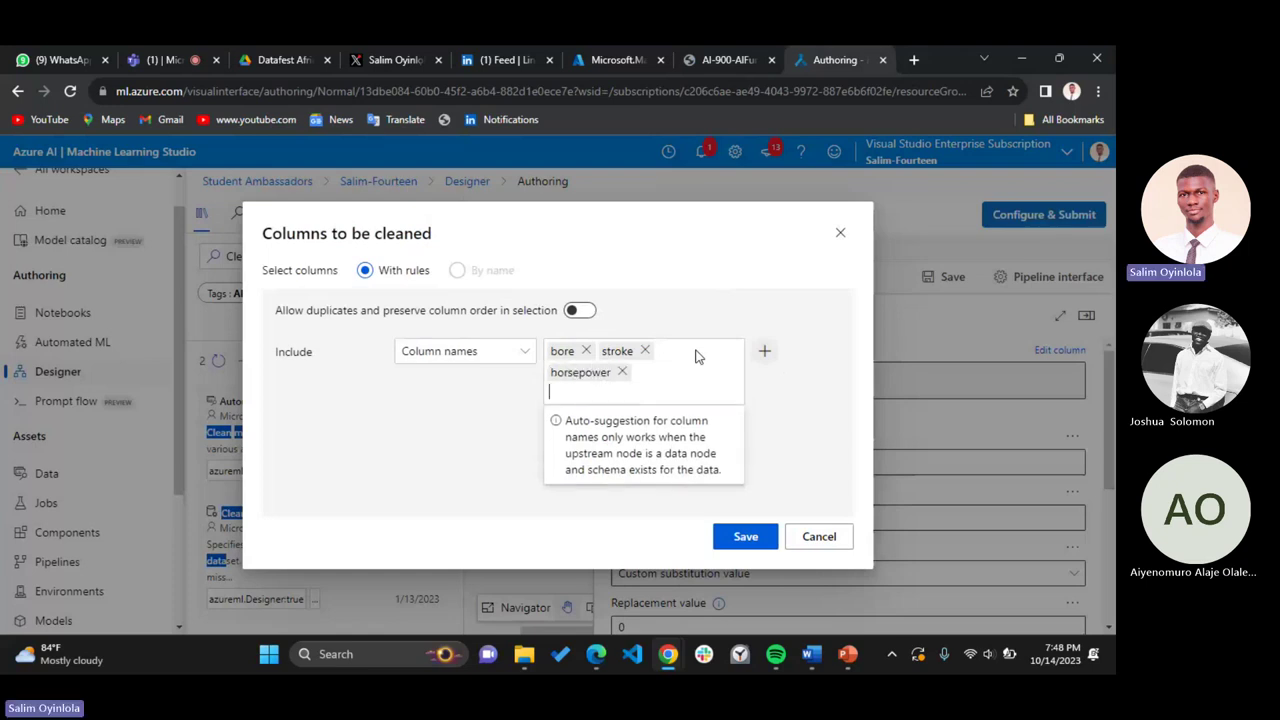
{"action": "left_click", "coordinate": [745, 537]}
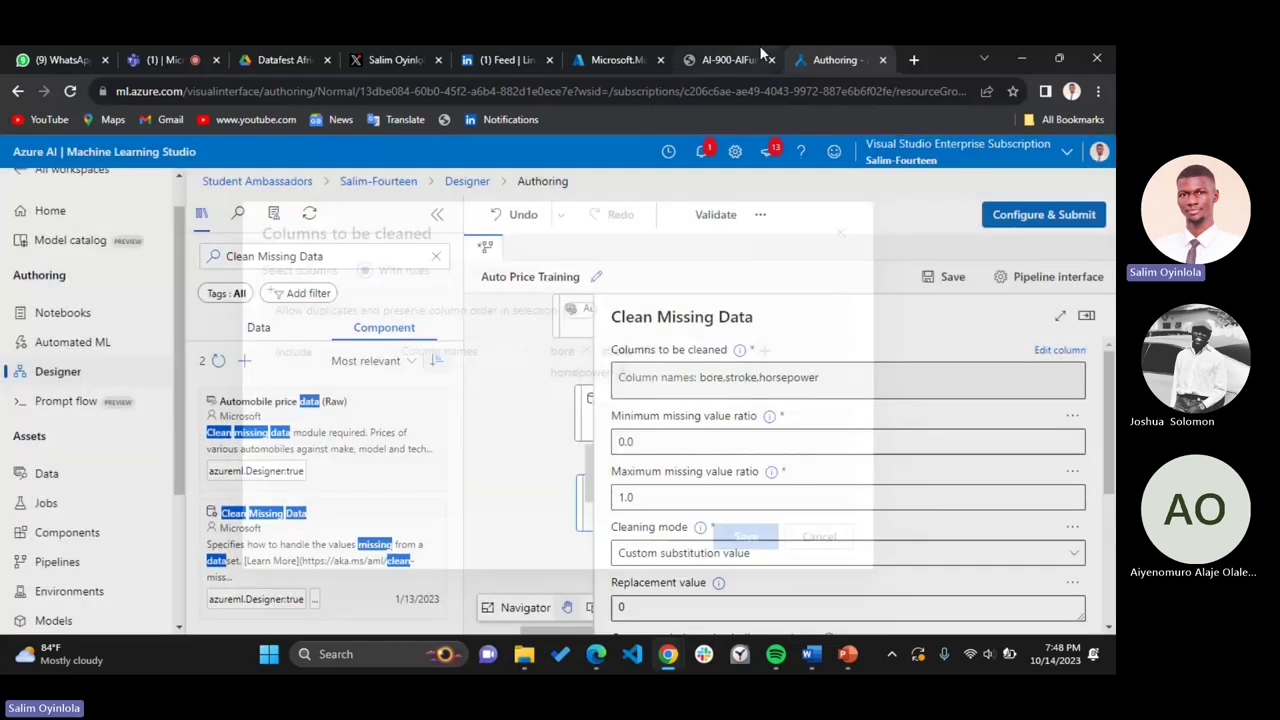
Read the guide's Clean Missing Data configuration settings and review the saved selection of columns to be cleaned
{"action": "left_click", "coordinate": [732, 60]}
{"action": "scroll", "coordinate": [605, 448], "scroll_direction": "down", "scroll_amount": 1}
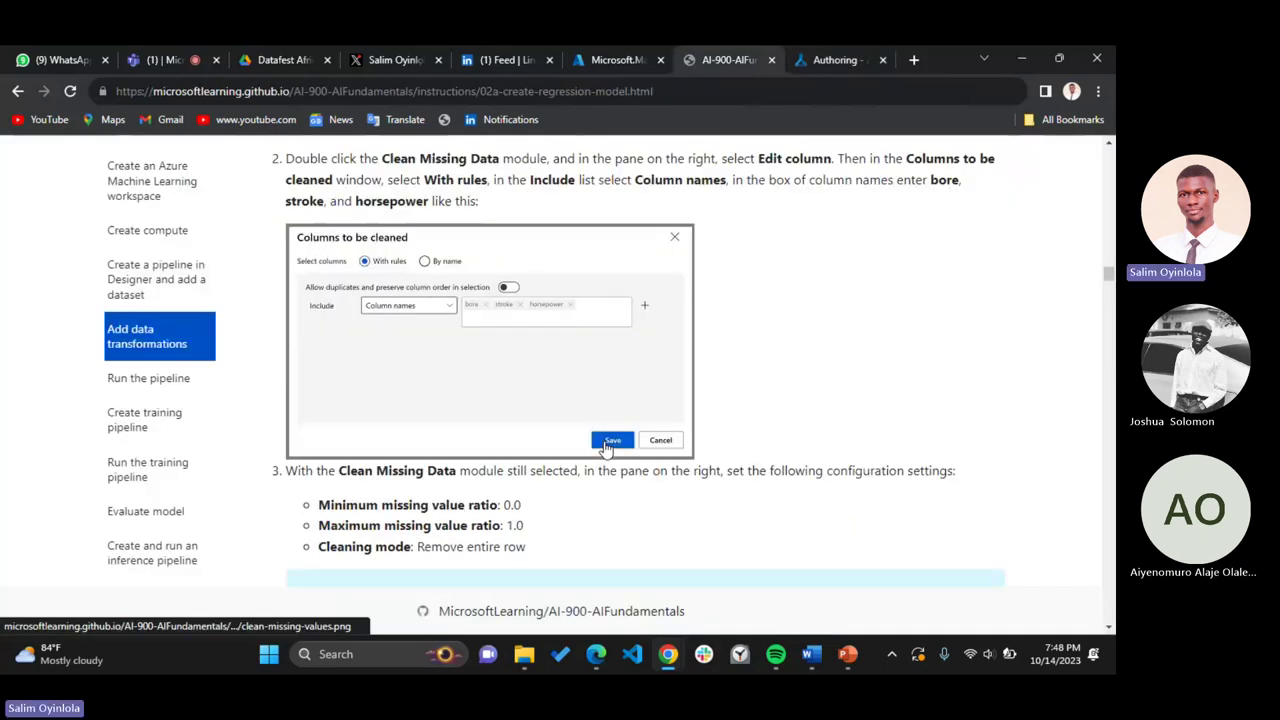
{"action": "scroll", "coordinate": [605, 447], "scroll_direction": "down", "scroll_amount": 1}
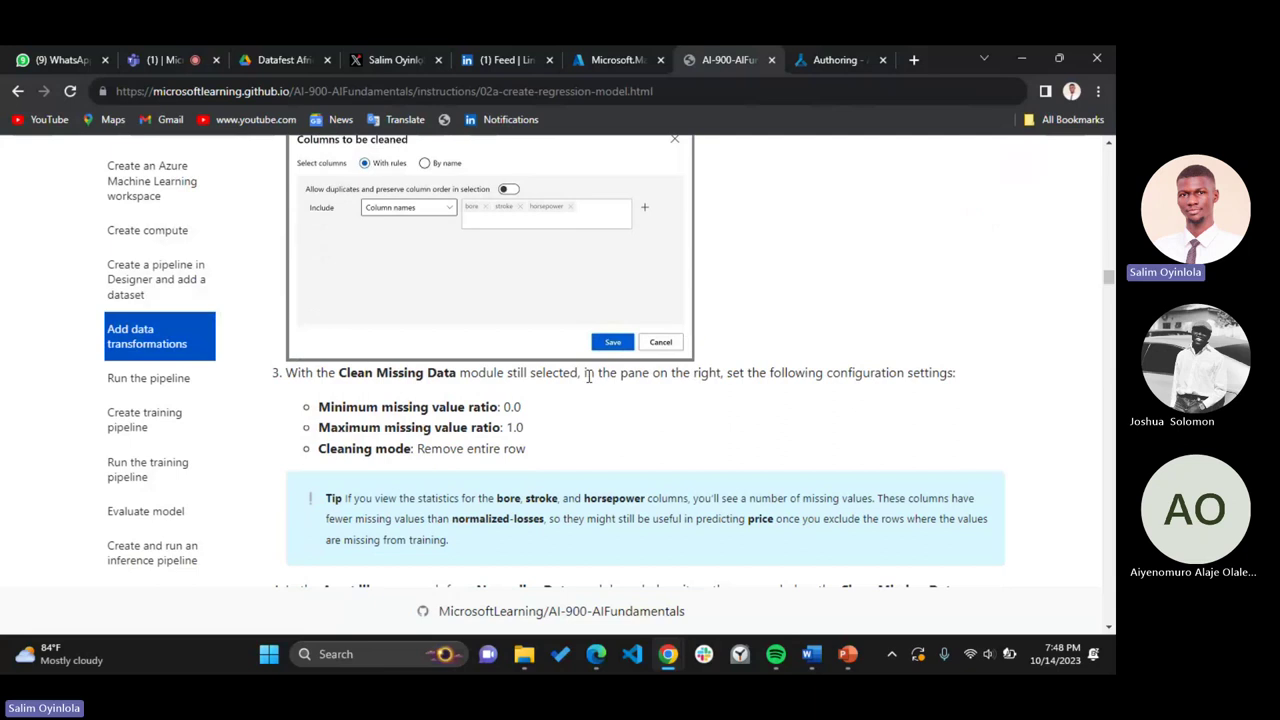
{"action": "left_click", "coordinate": [801, 47]}
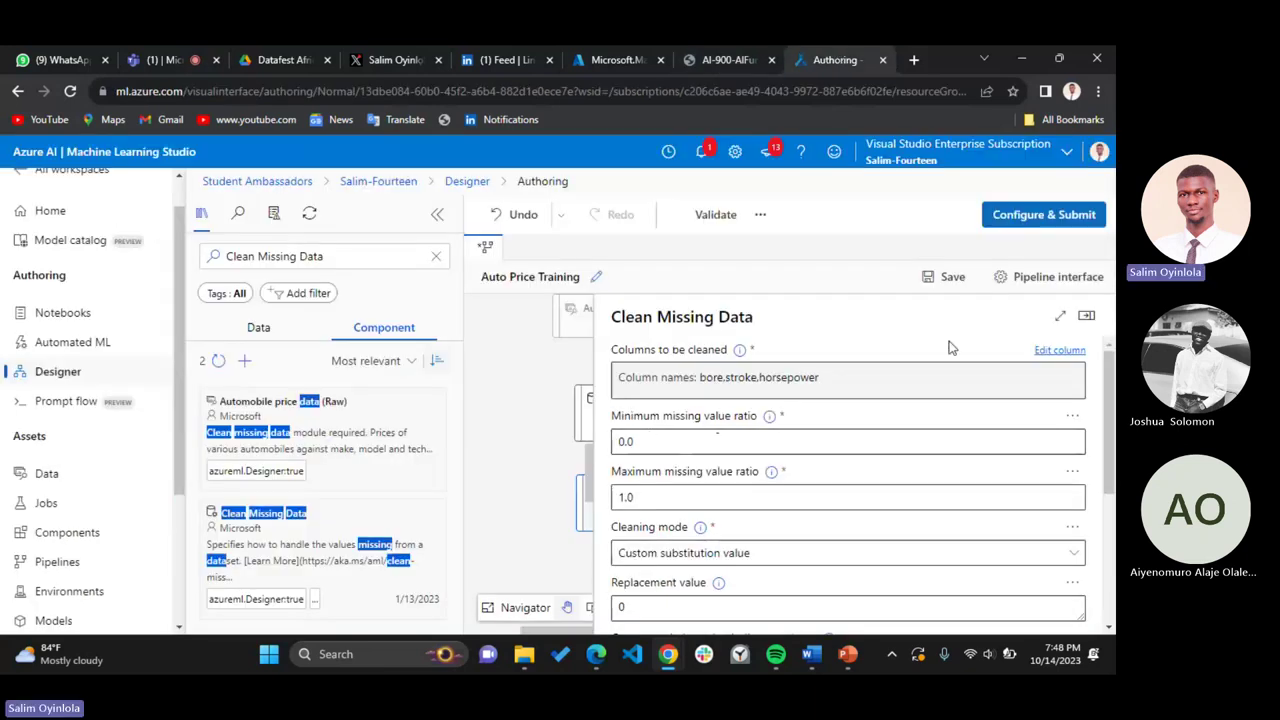
{"action": "left_click", "coordinate": [1053, 356]}
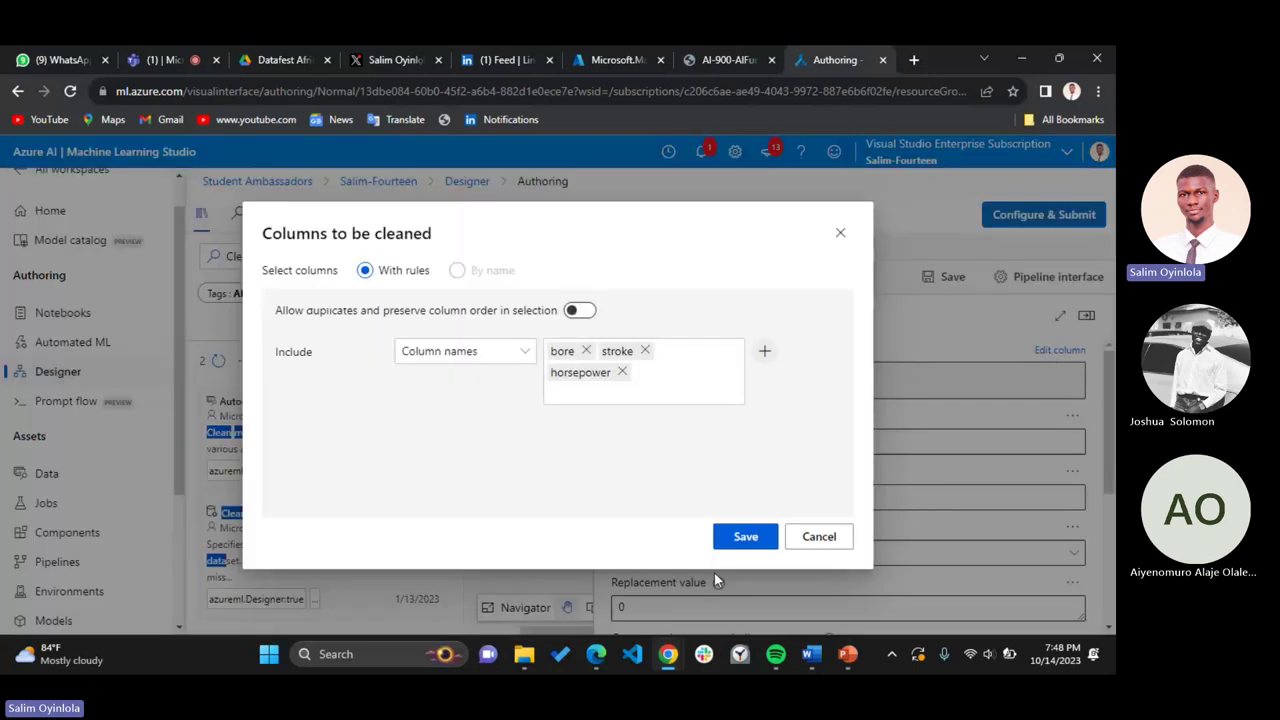
{"action": "left_click", "coordinate": [744, 540]}
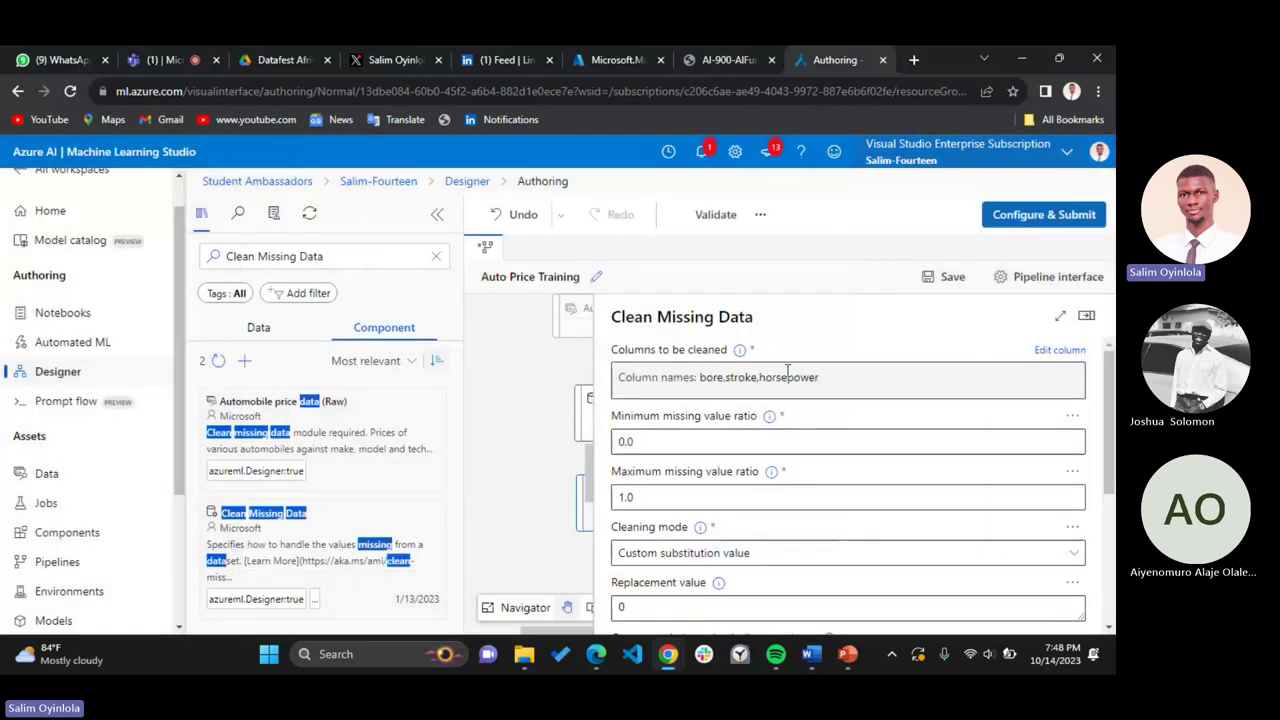
Check the missing value ratios against the guide and set the Clean Missing Data cleaning mode to Remove entire row
{"action": "key", "text": "ctrl+shift+Tab"}
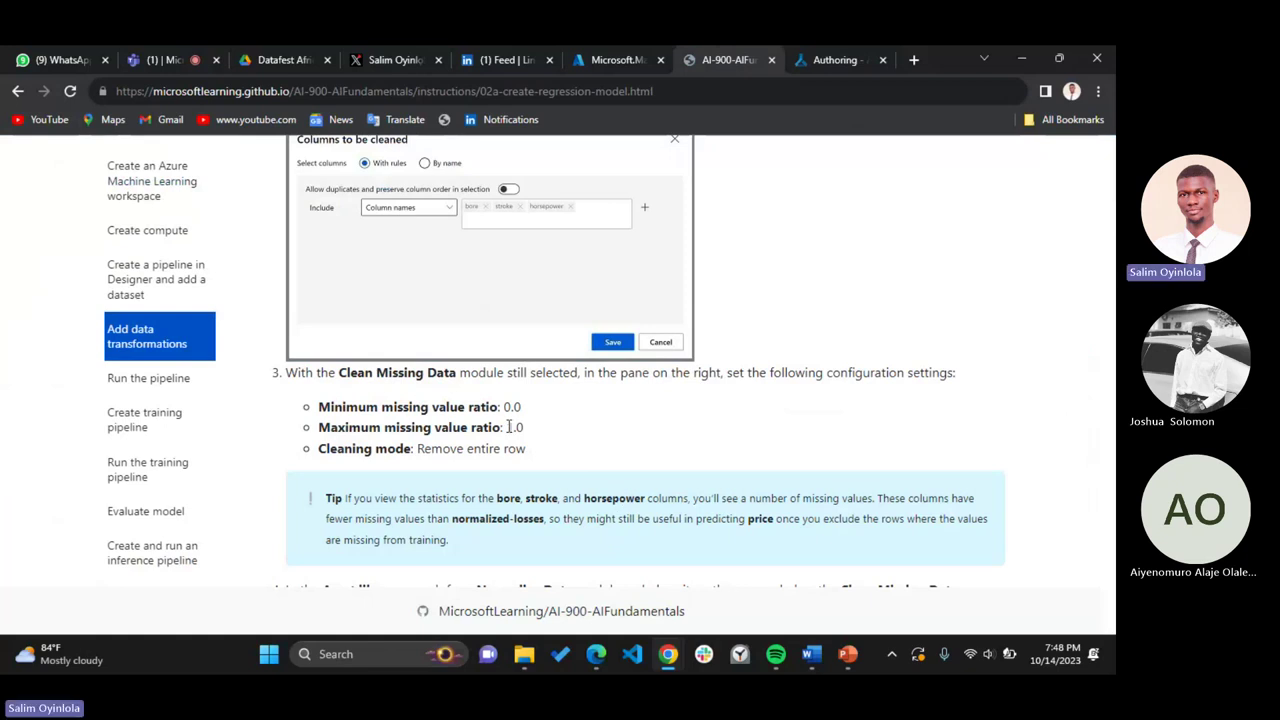
{"action": "left_click", "coordinate": [838, 55]}
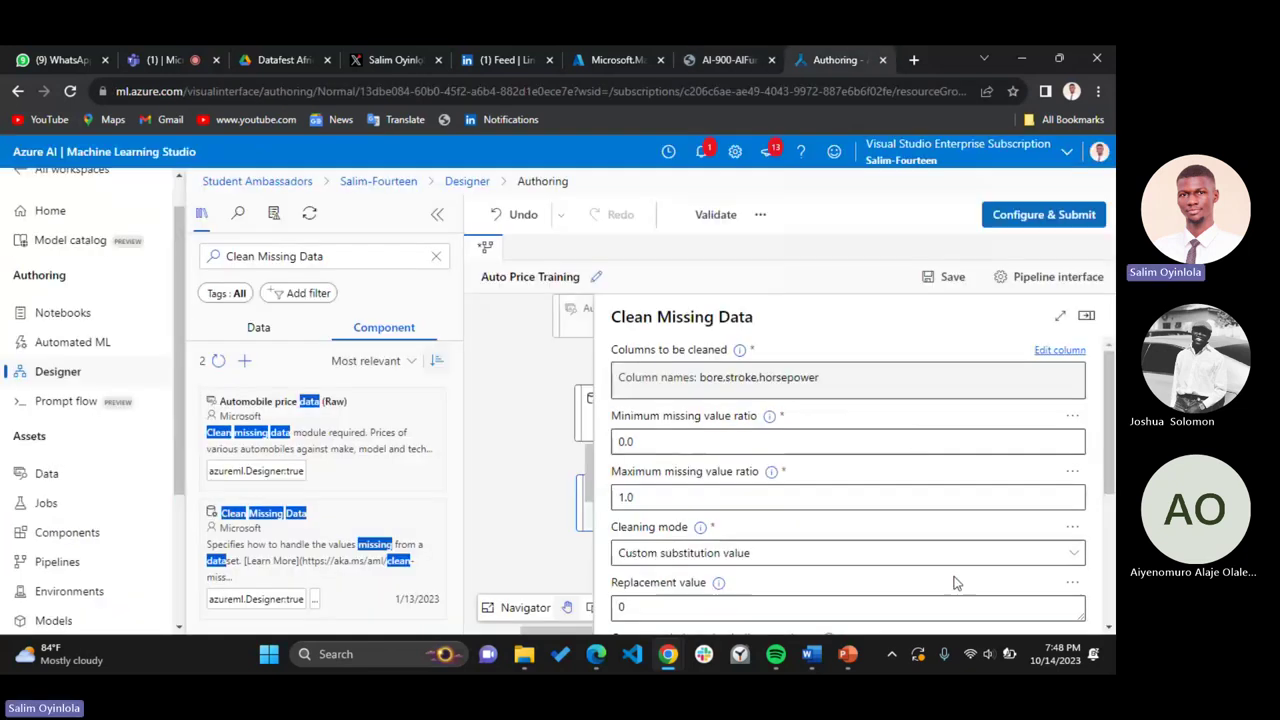
{"action": "left_click", "coordinate": [997, 566]}
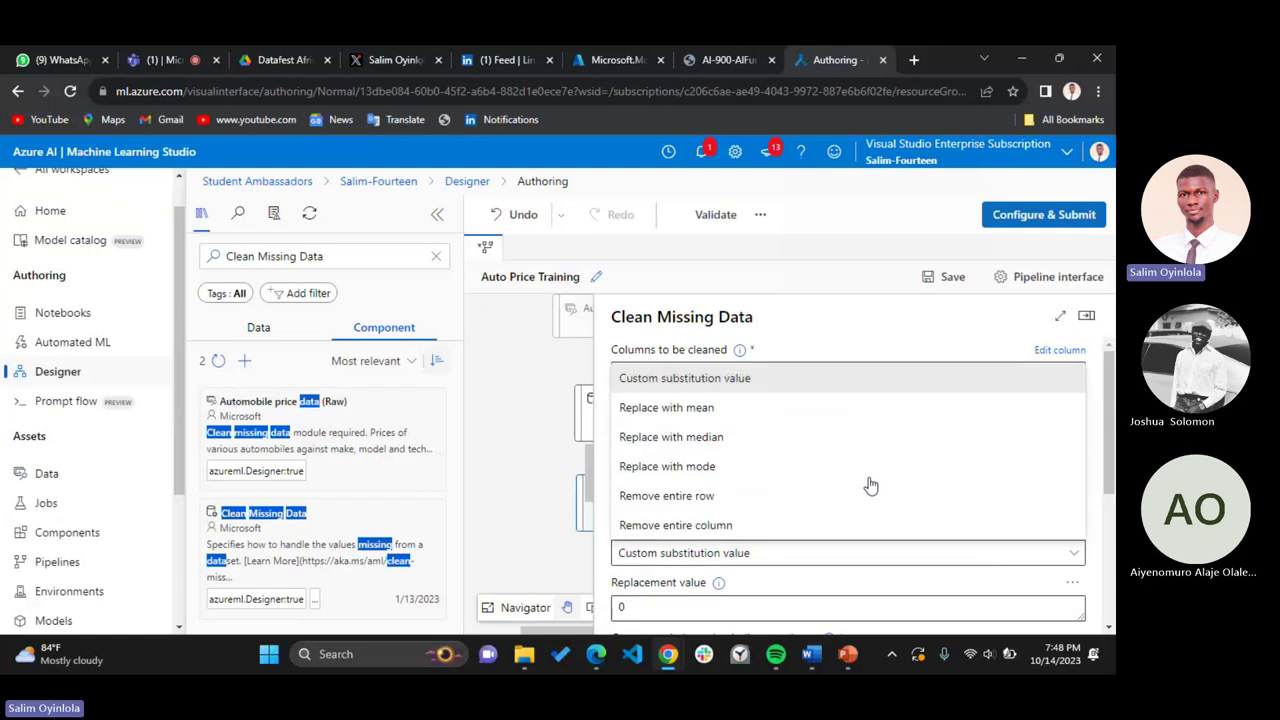
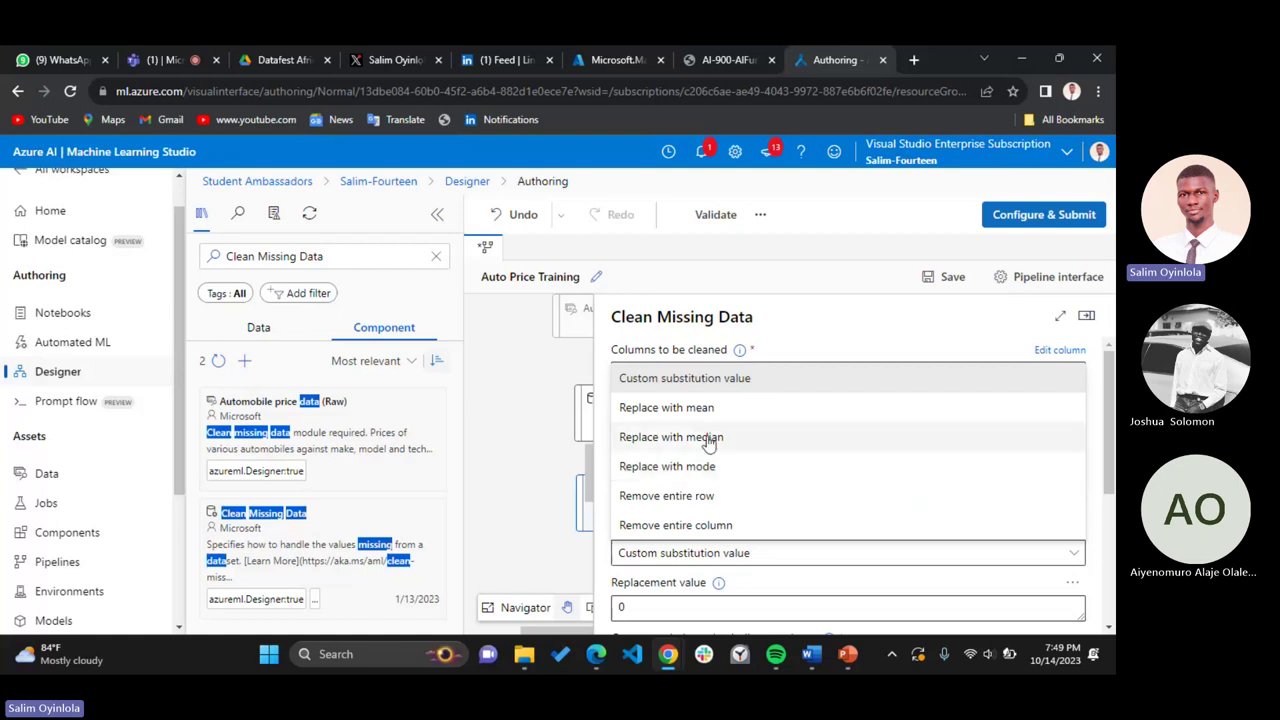
{"action": "left_click", "coordinate": [736, 55]}
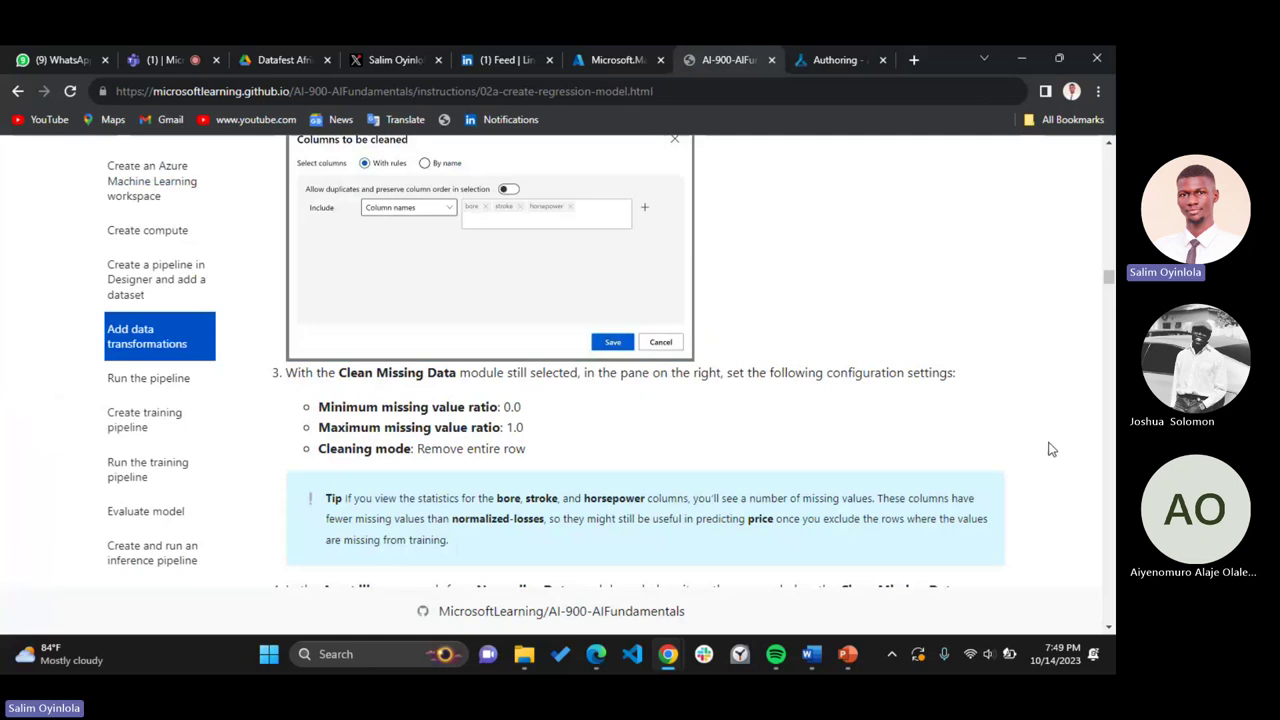
{"action": "scroll", "coordinate": [1051, 449], "scroll_direction": "down", "scroll_amount": 1}
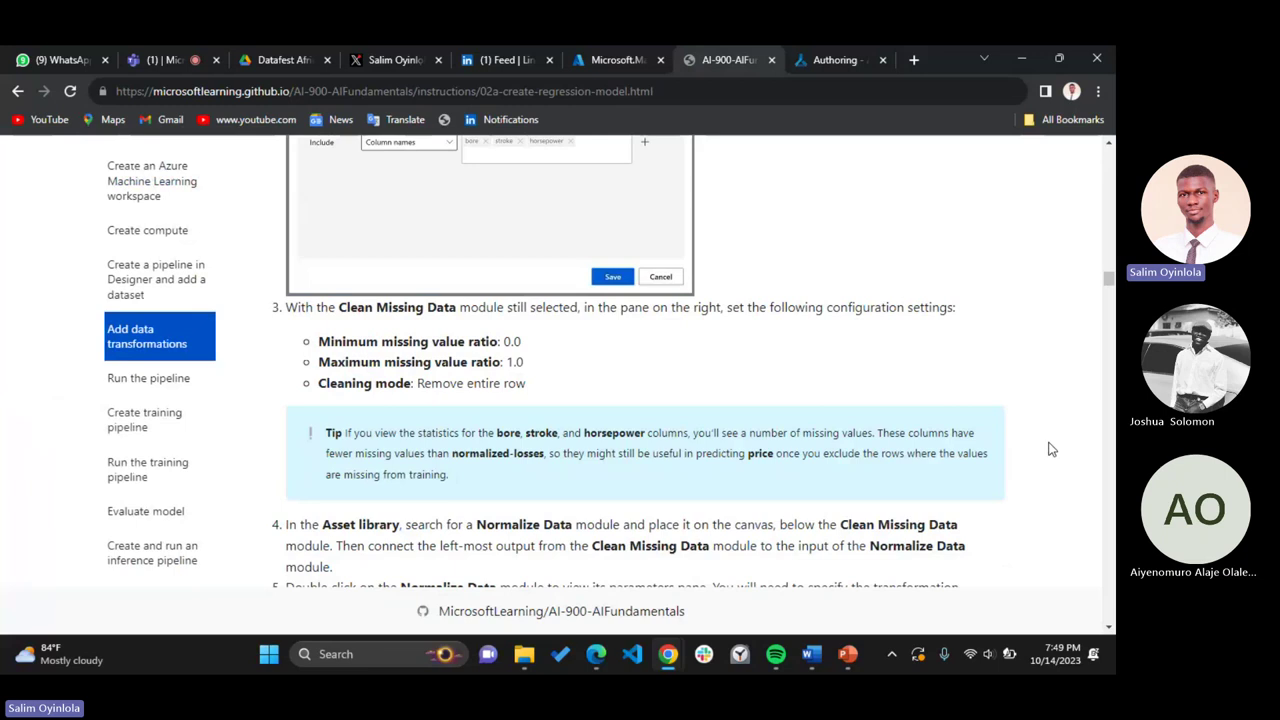
{"action": "scroll", "coordinate": [1050, 450], "scroll_direction": "down", "scroll_amount": 1}
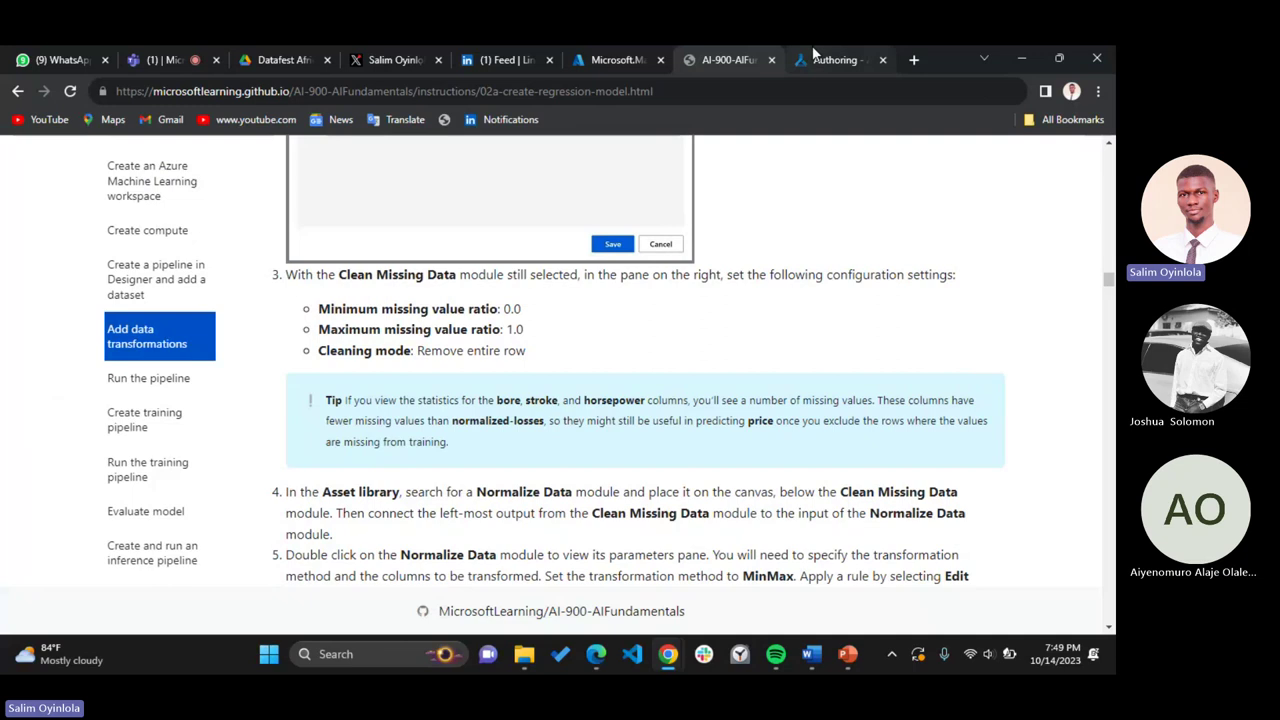
{"action": "left_click", "coordinate": [830, 60]}
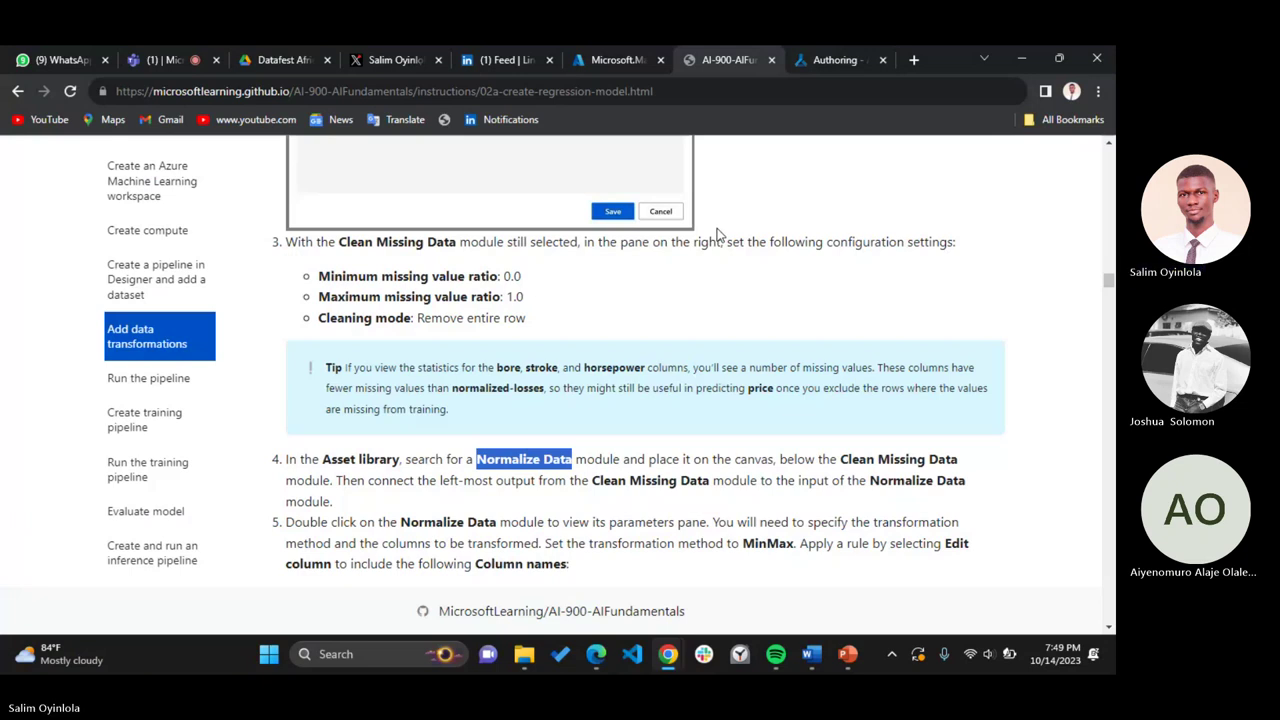
Close the Clean Missing Data settings and search the component library for Normalize Data
{"action": "key", "text": "ctrl+Tab"}
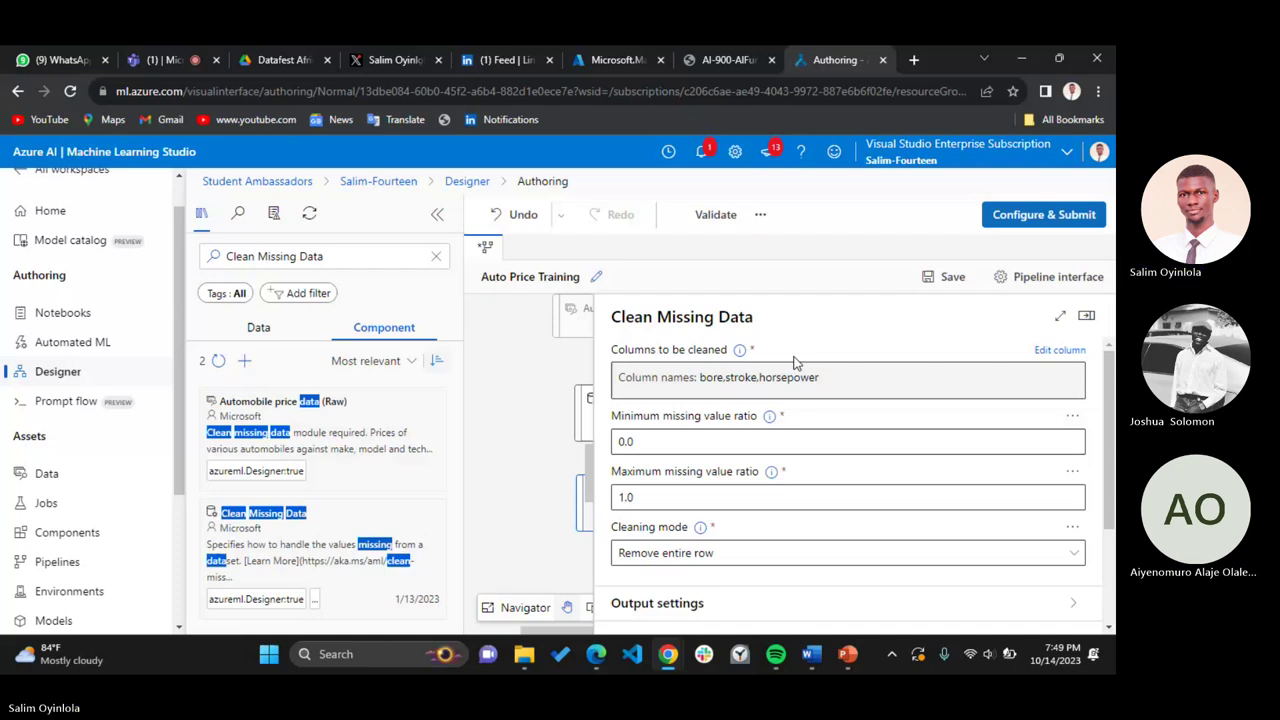
{"action": "left_click", "coordinate": [1086, 315]}
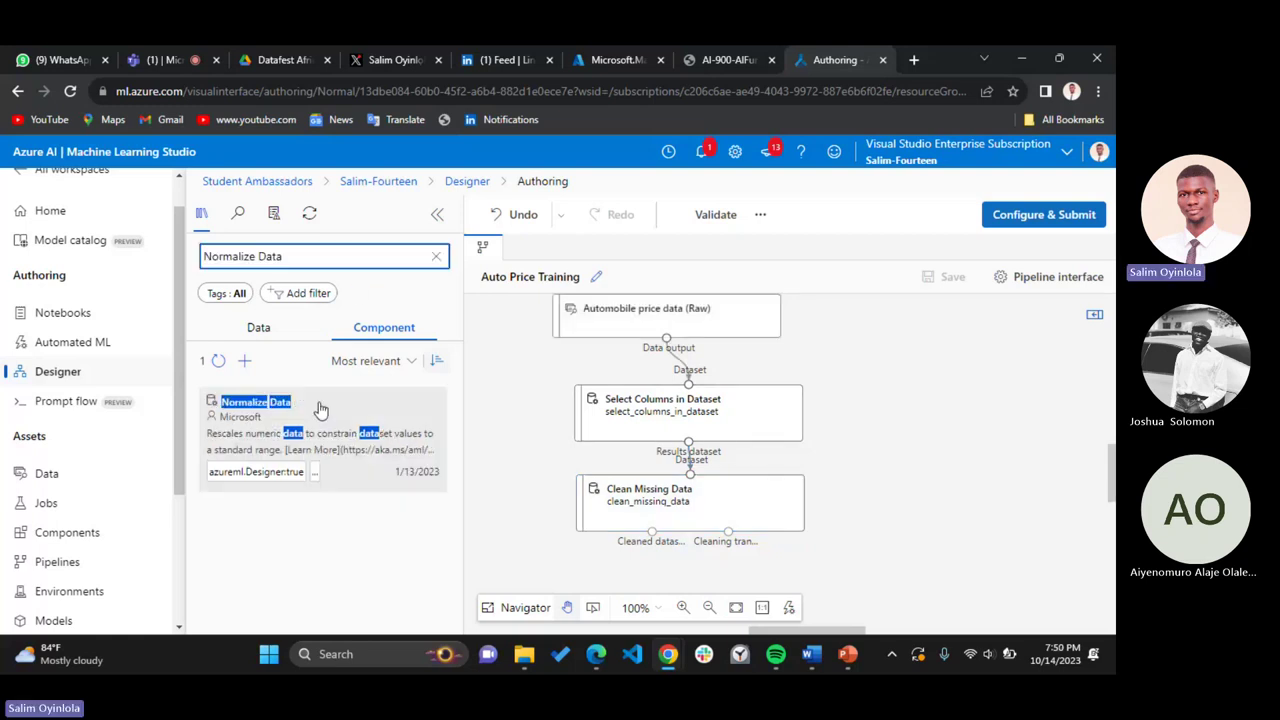
{"action": "left_click", "coordinate": [320, 410]}
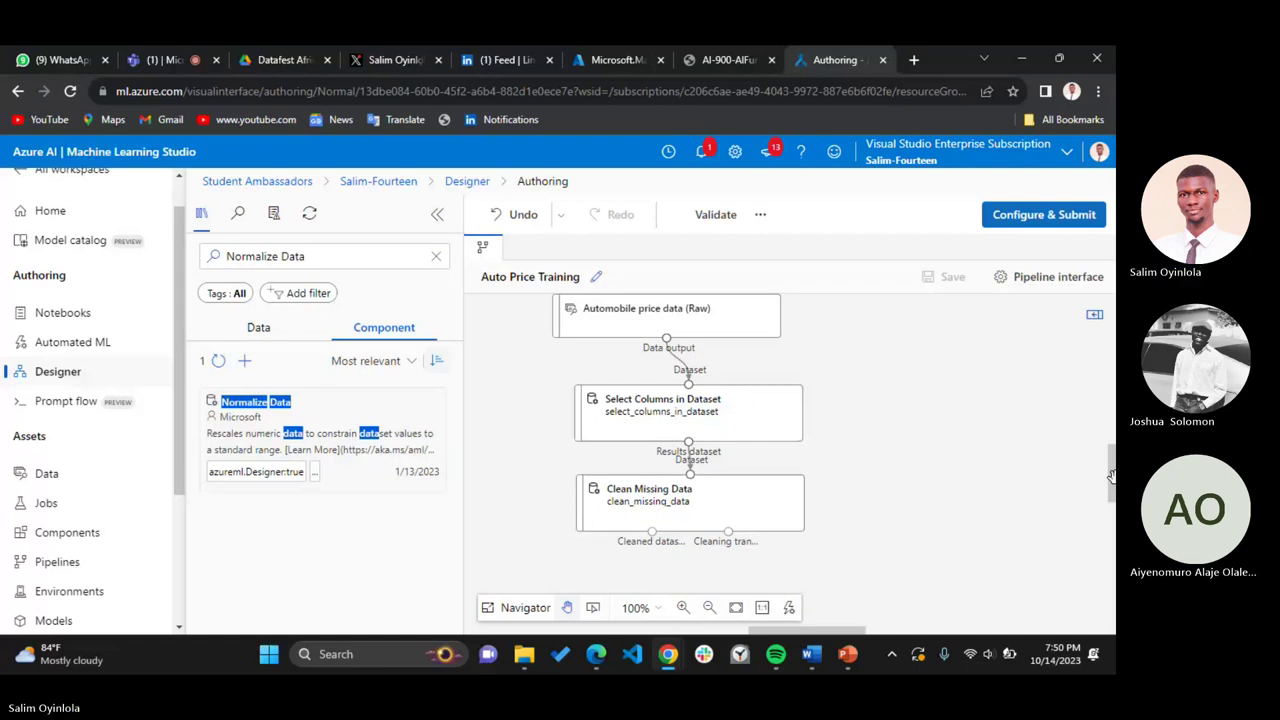
Place the Normalize Data component on the canvas below Clean Missing Data, checking the placement against the guide
{"action": "left_click_drag", "start_coordinate": [1110, 476], "coordinate": [1009, 381]}
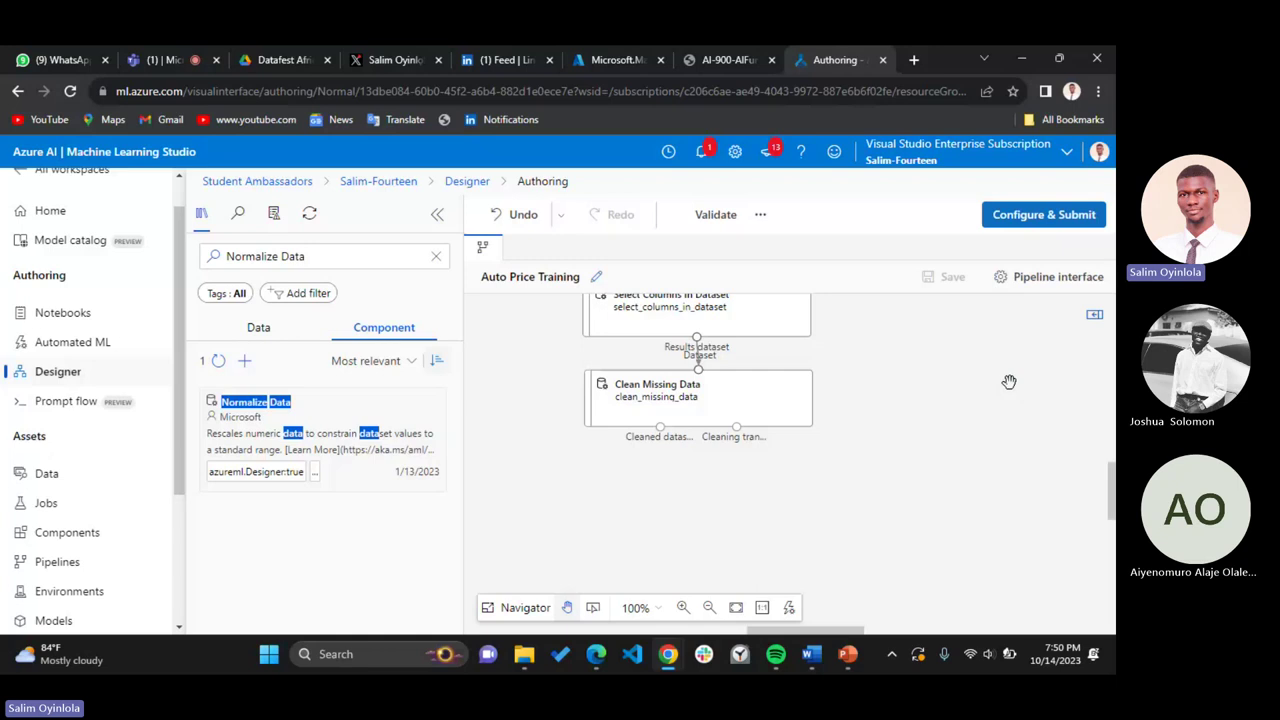
{"action": "left_click_drag", "start_coordinate": [420, 470], "coordinate": [783, 514]}
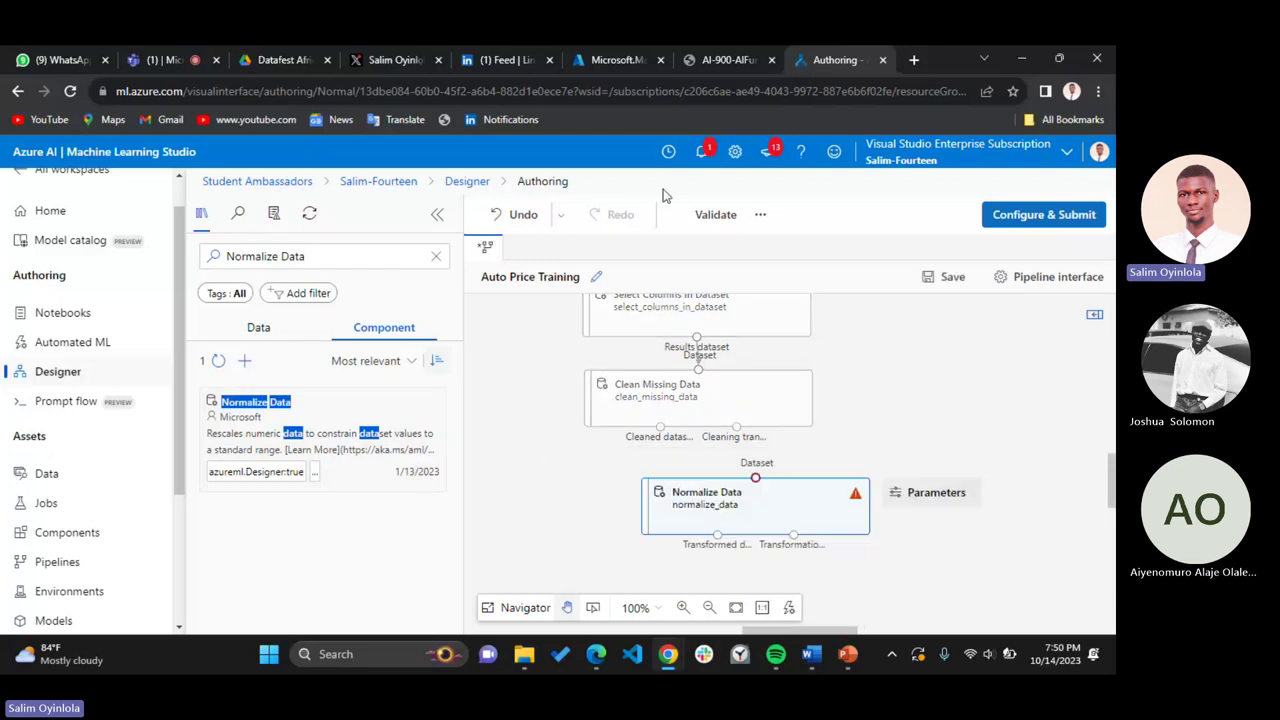
{"action": "left_click", "coordinate": [738, 56]}
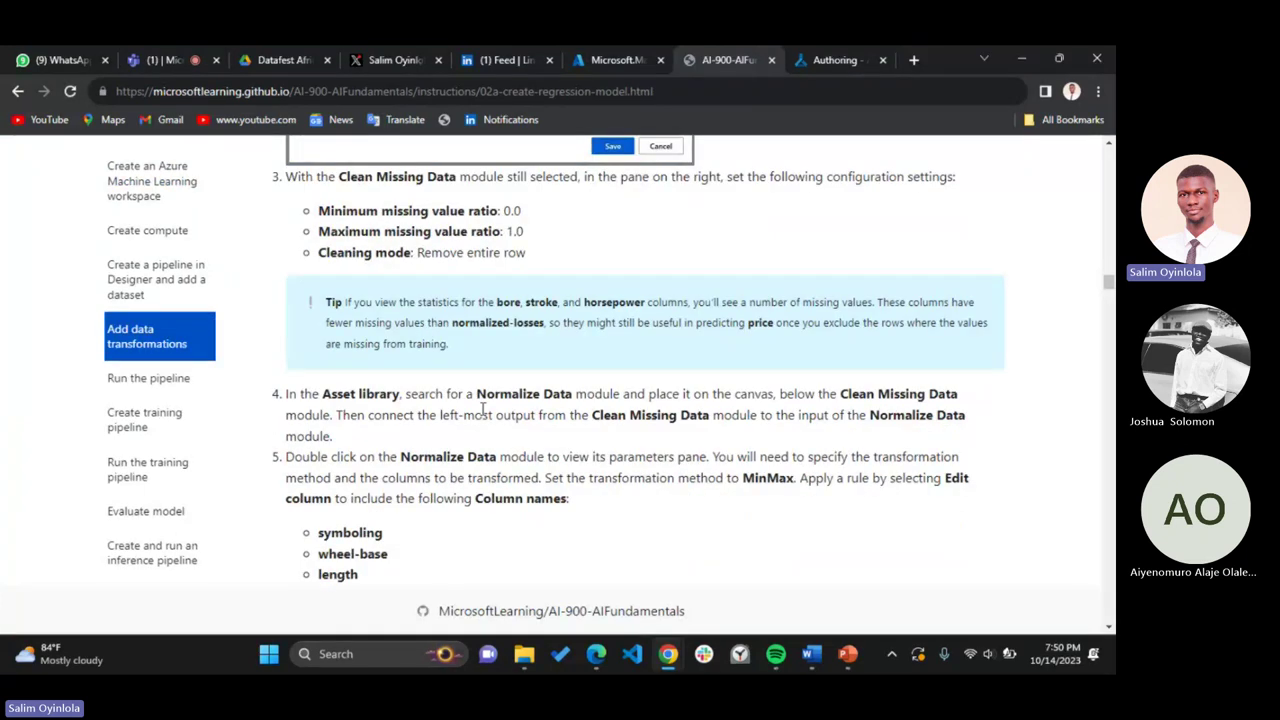
{"action": "left_click", "coordinate": [835, 60]}
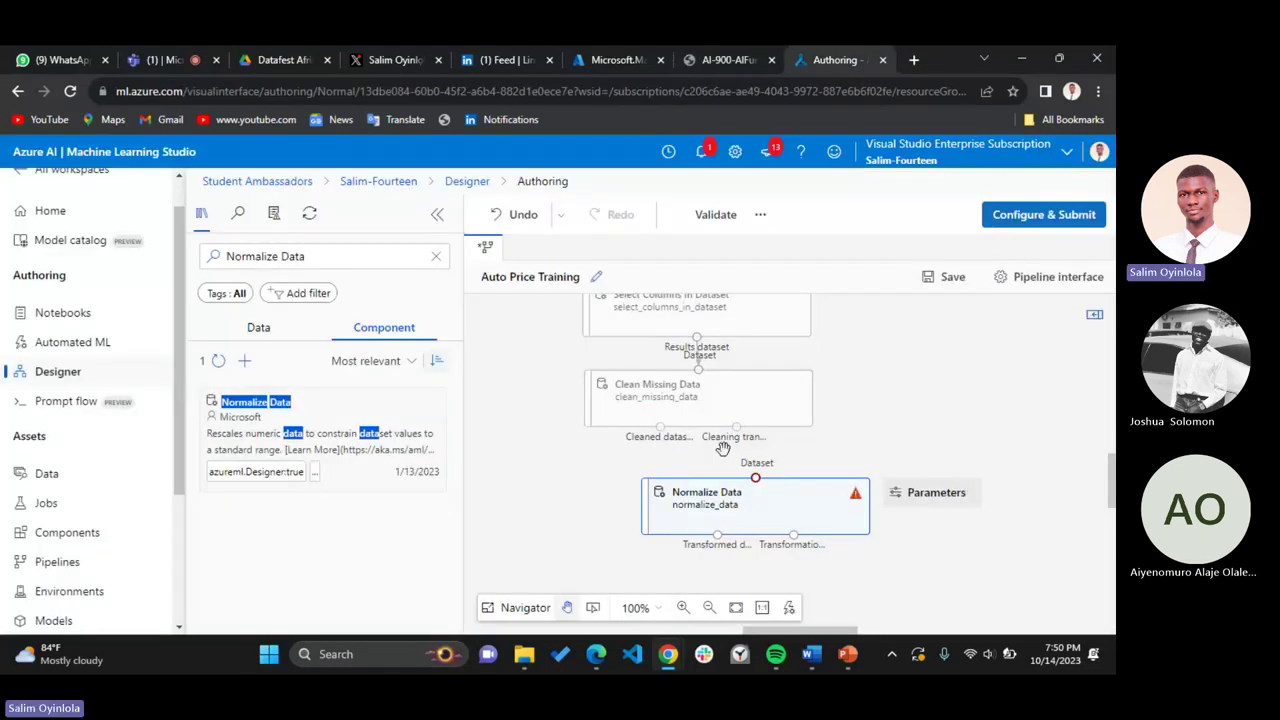
Check the guide's pipeline diagram and connect the cleaned dataset output of Clean Missing Data to the Normalize Data input
{"action": "key", "text": "ctrl+shift+Tab"}
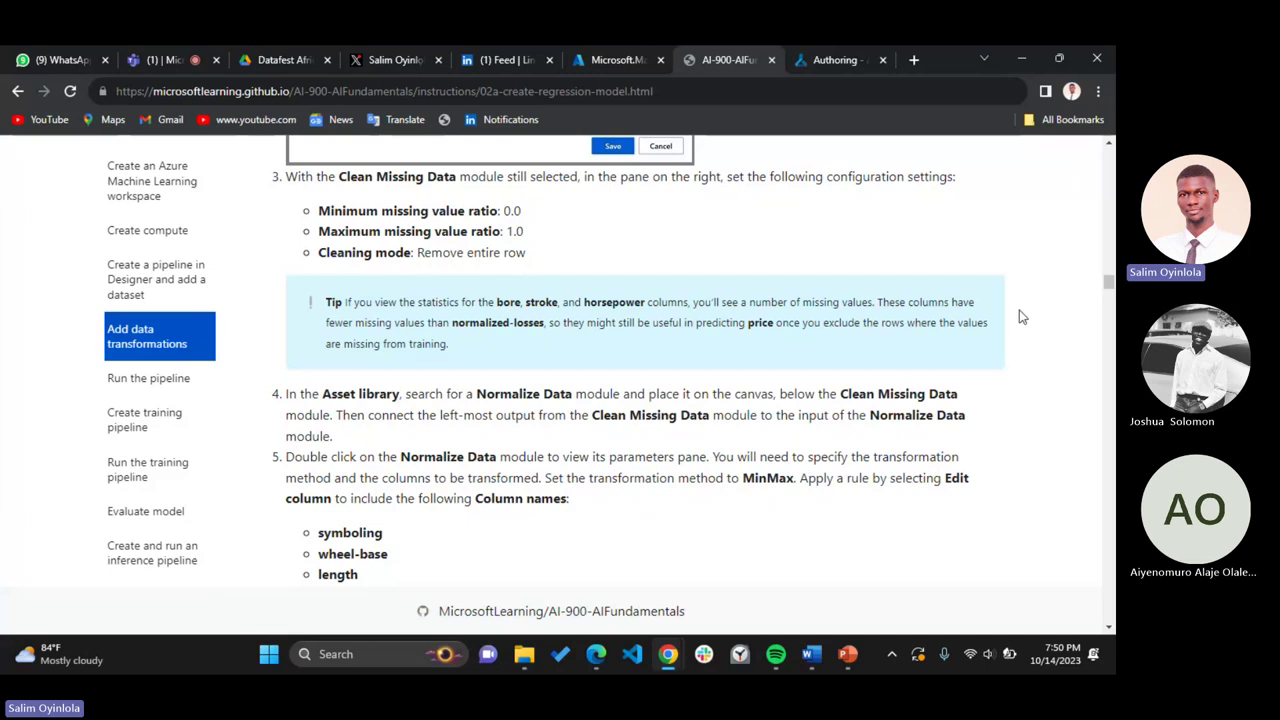
{"action": "scroll", "coordinate": [1021, 317], "scroll_direction": "up", "scroll_amount": 1}
{"action": "scroll", "coordinate": [1021, 317], "scroll_direction": "up", "scroll_amount": 1}
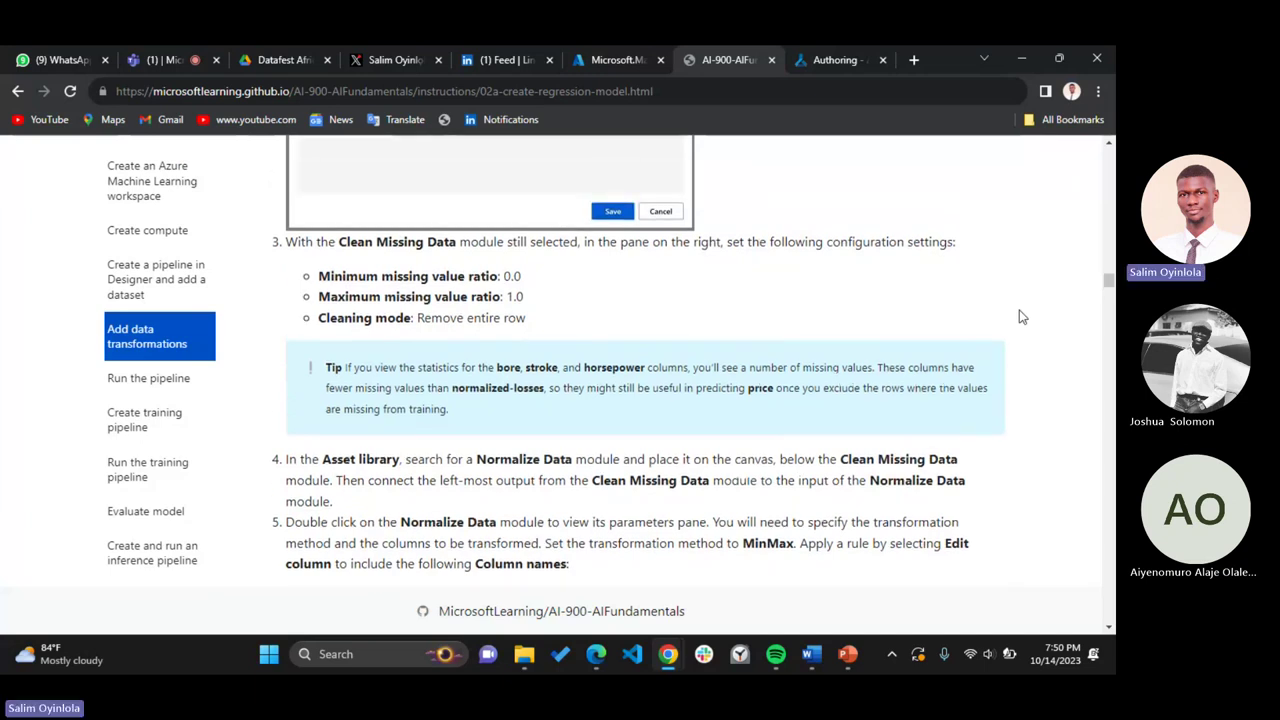
{"action": "scroll", "coordinate": [1021, 317], "scroll_direction": "up", "scroll_amount": 5}
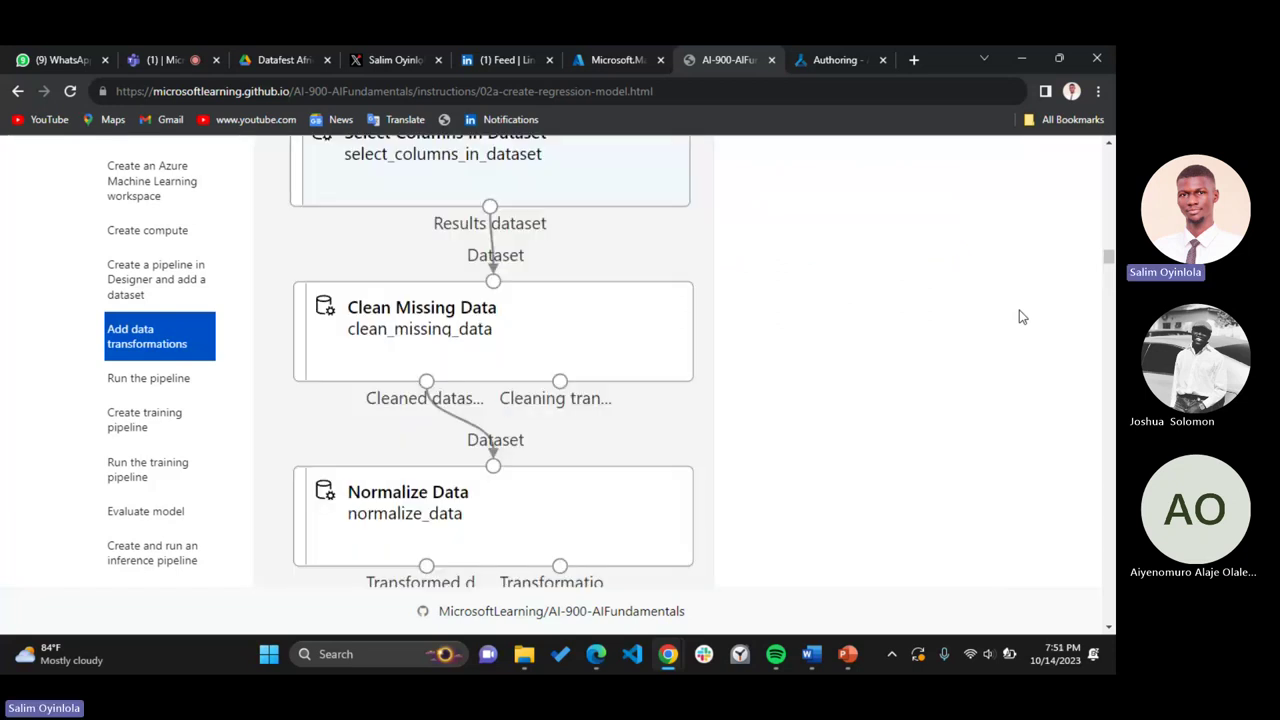
{"action": "scroll", "coordinate": [1021, 317], "scroll_direction": "down", "scroll_amount": 3}
{"action": "left_click", "coordinate": [849, 62]}
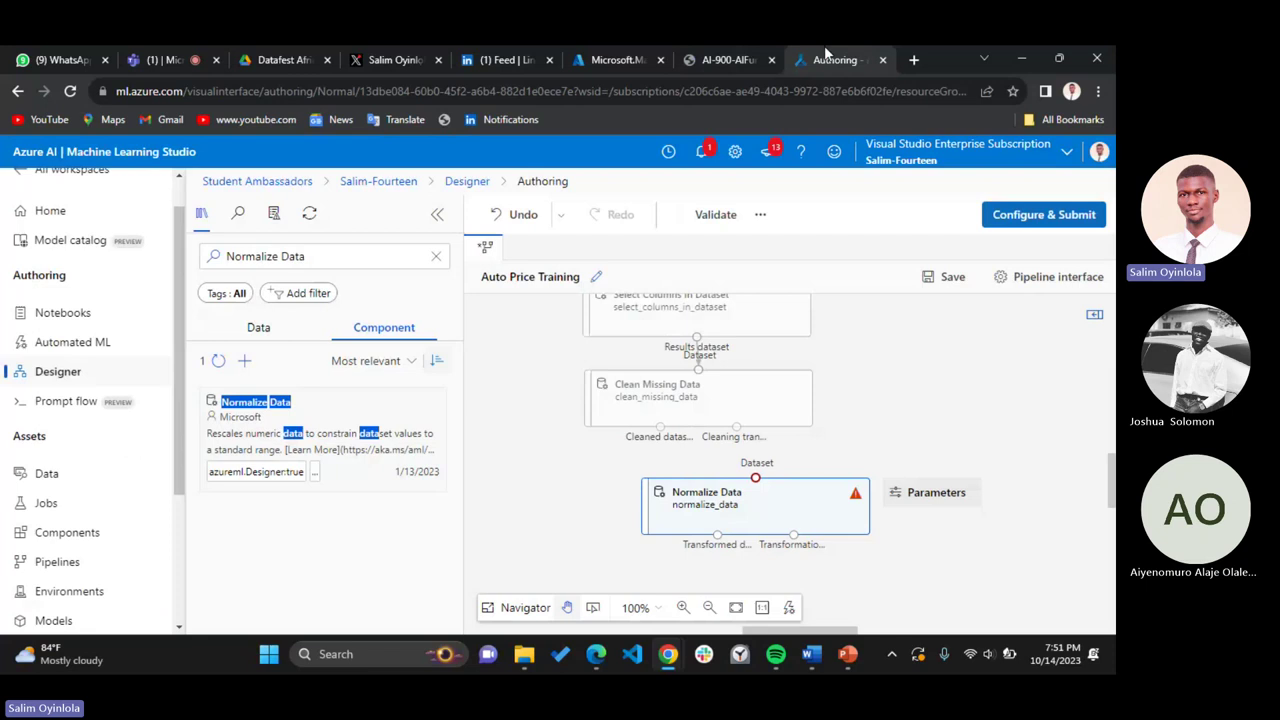
{"action": "left_click_drag", "start_coordinate": [660, 425], "coordinate": [755, 478]}
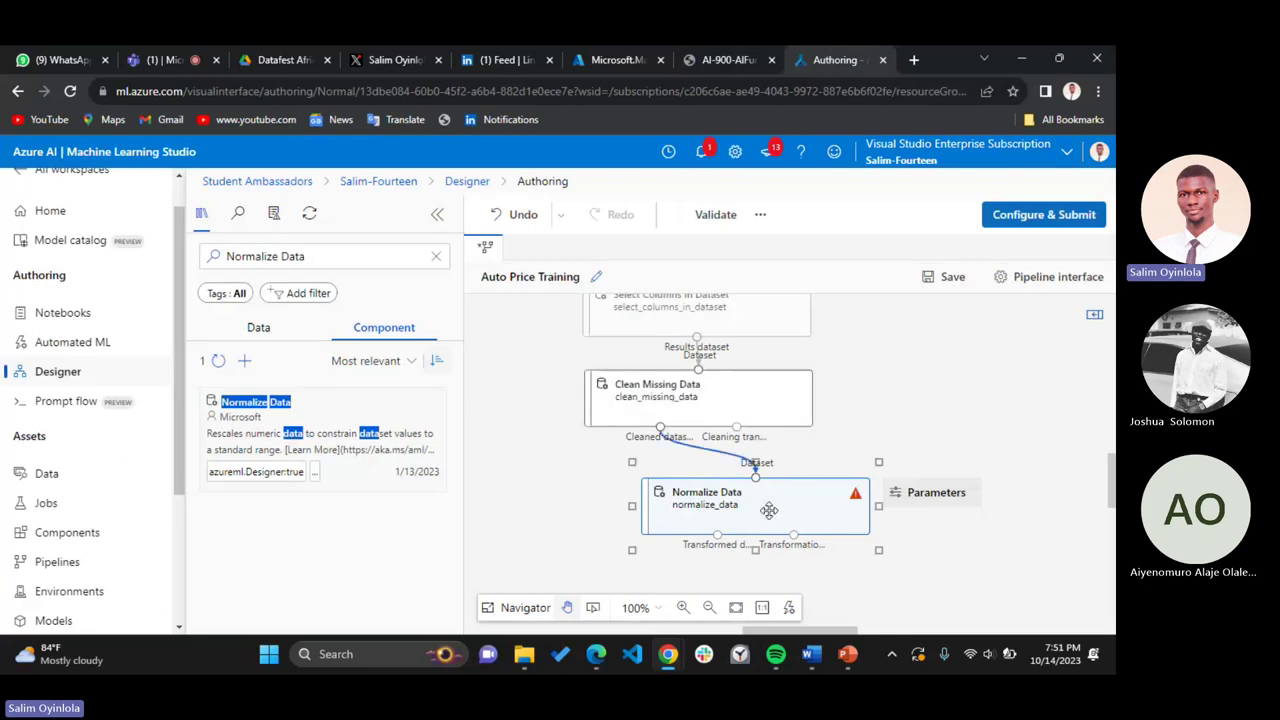
Open the Normalize Data settings and read the guide's instructions on the transformation method and the columns to transform
{"action": "left_click", "coordinate": [766, 514]}
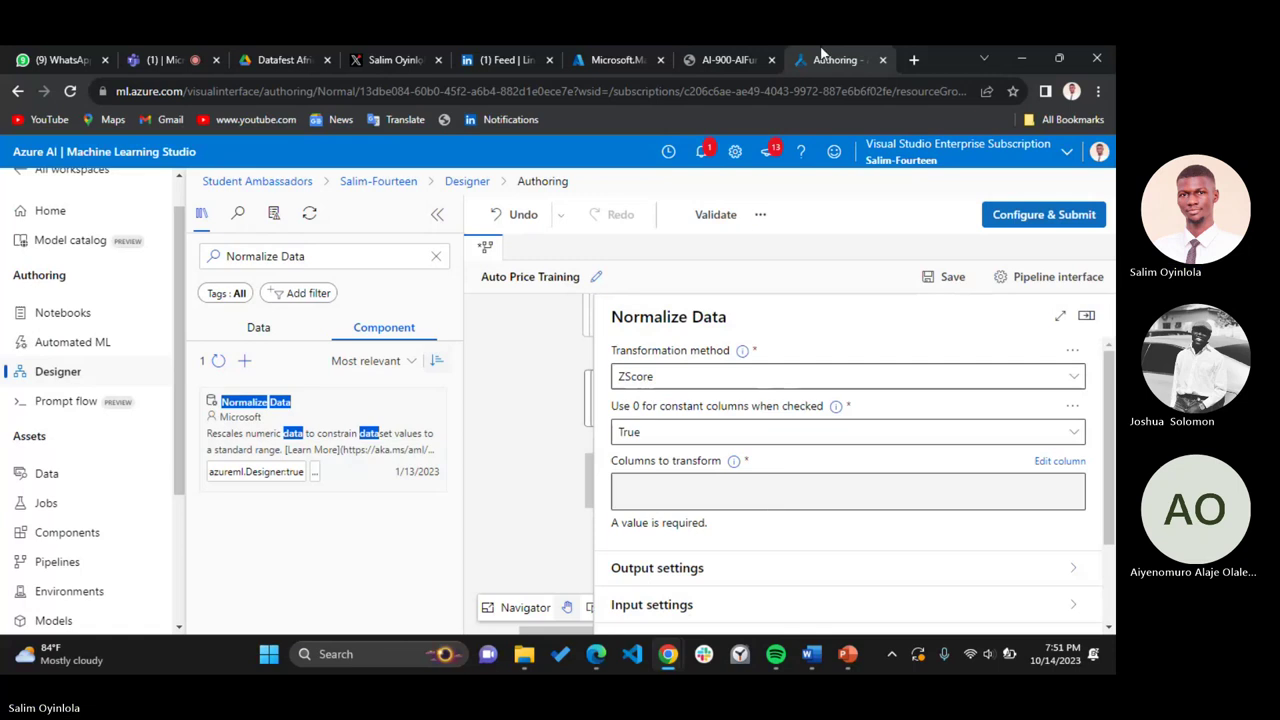
{"action": "left_click", "coordinate": [742, 48]}
{"action": "scroll", "coordinate": [769, 417], "scroll_direction": "up", "scroll_amount": 3}
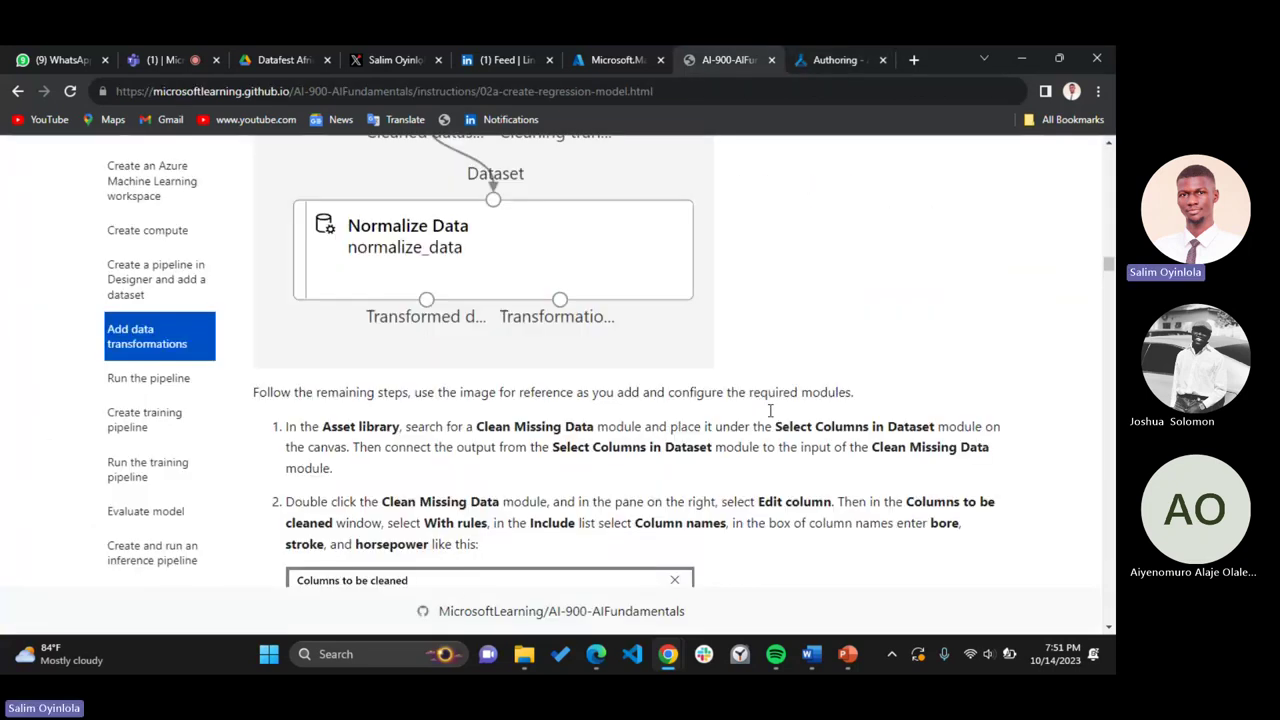
{"action": "scroll", "coordinate": [769, 417], "scroll_direction": "down", "scroll_amount": 9}
{"action": "scroll", "coordinate": [769, 417], "scroll_direction": "down", "scroll_amount": 3}
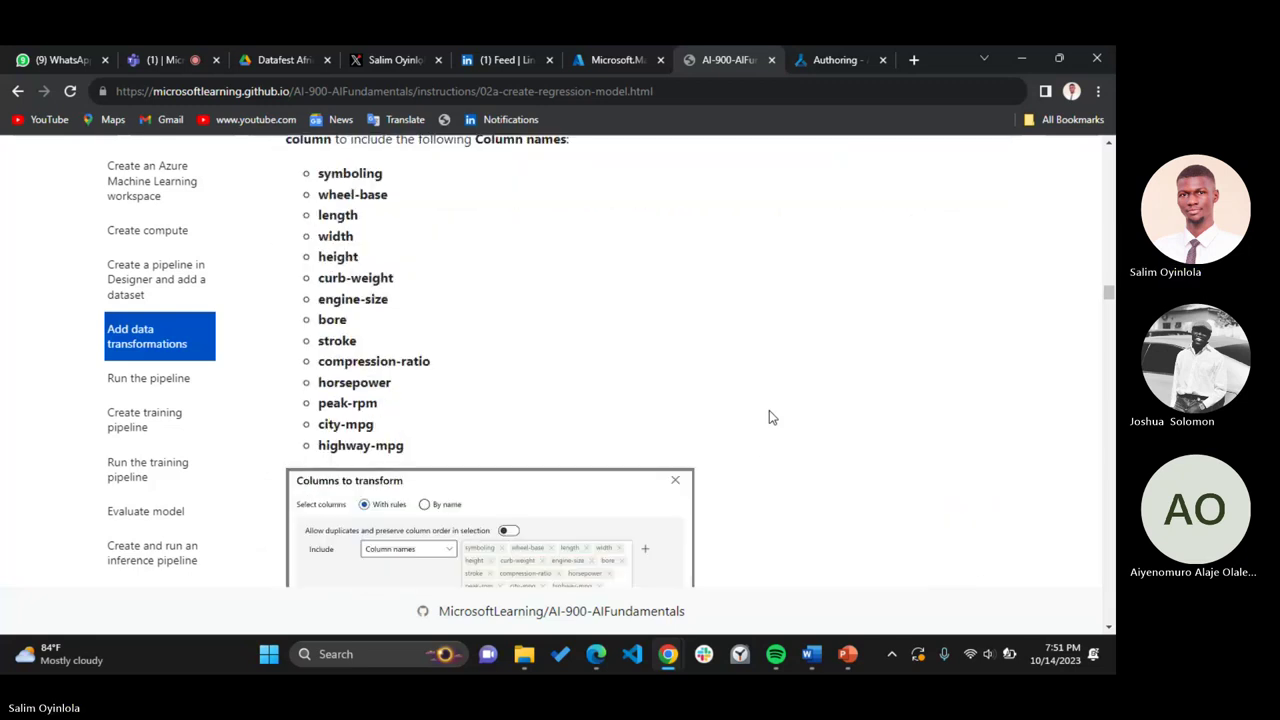
{"action": "scroll", "coordinate": [769, 417], "scroll_direction": "up", "scroll_amount": 1}
{"action": "scroll", "coordinate": [769, 417], "scroll_direction": "up", "scroll_amount": 1}
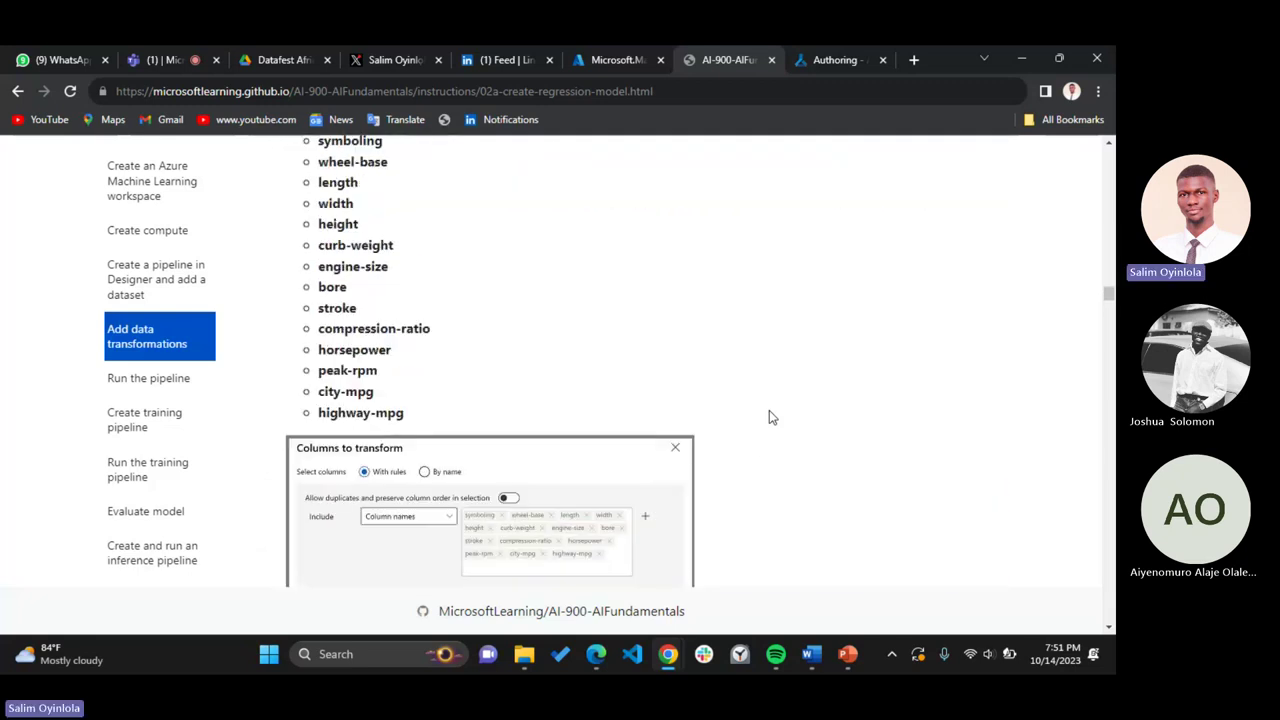
{"action": "scroll", "coordinate": [769, 417], "scroll_direction": "up", "scroll_amount": 1}
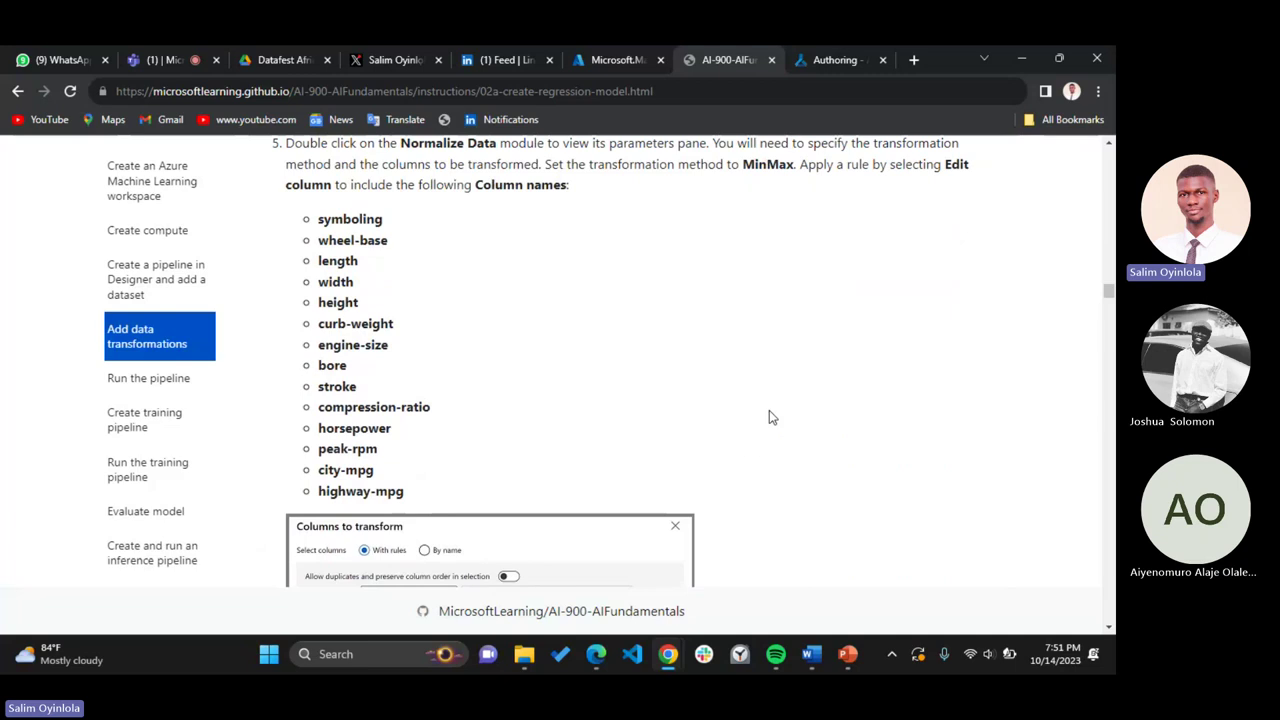
{"action": "scroll", "coordinate": [769, 417], "scroll_direction": "up", "scroll_amount": 1}
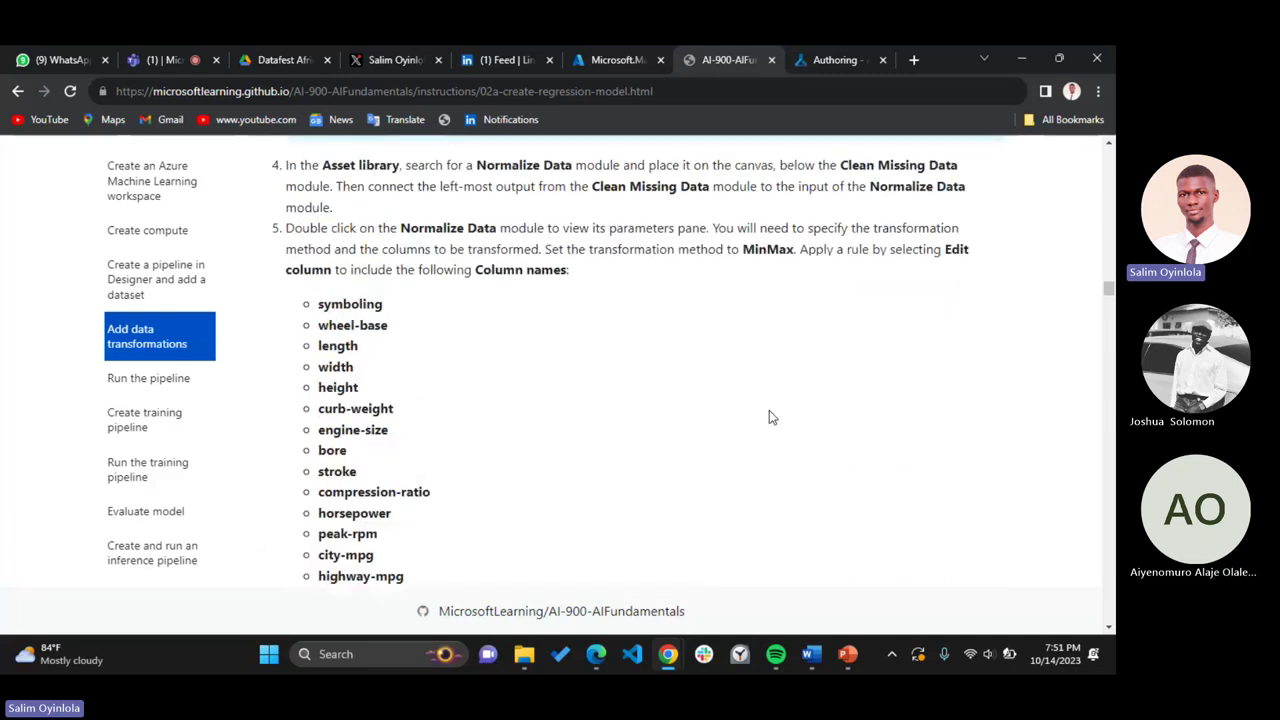
{"action": "scroll", "coordinate": [769, 417], "scroll_direction": "down", "scroll_amount": 2}
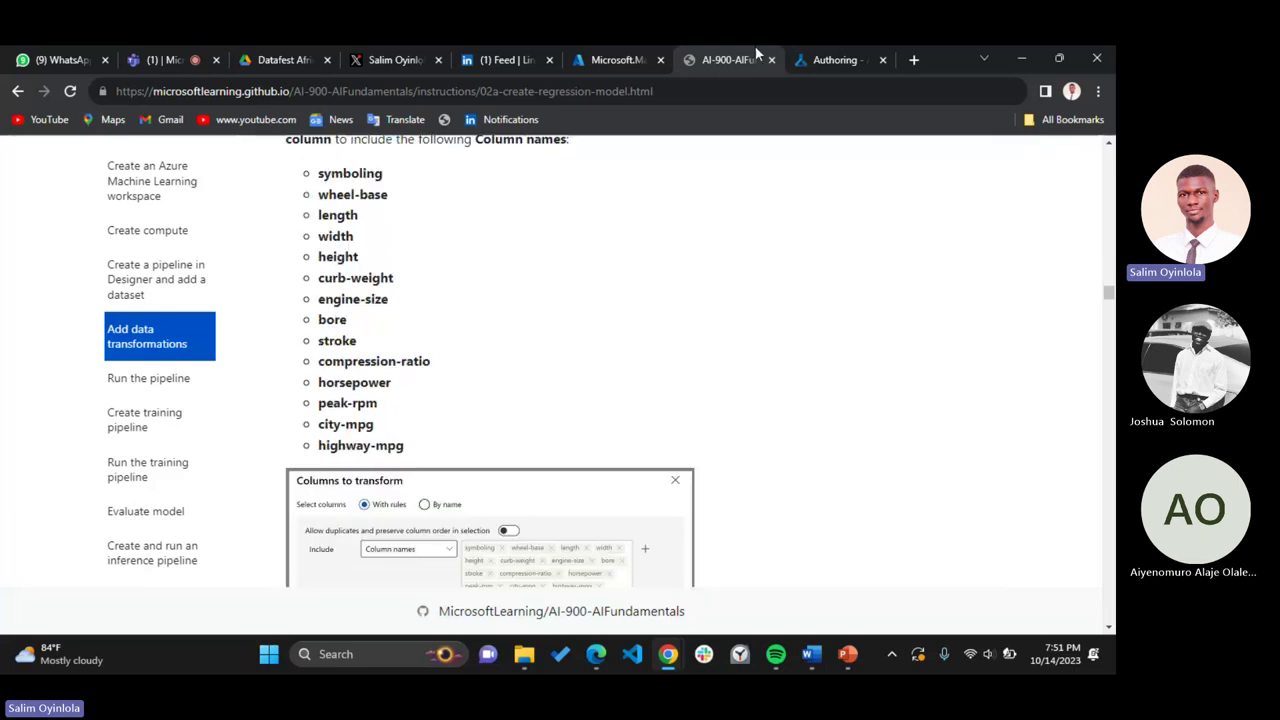
Open the columns to transform selection of Normalize Data and include the column name symboling from the guide's list
{"action": "left_click", "coordinate": [834, 60]}
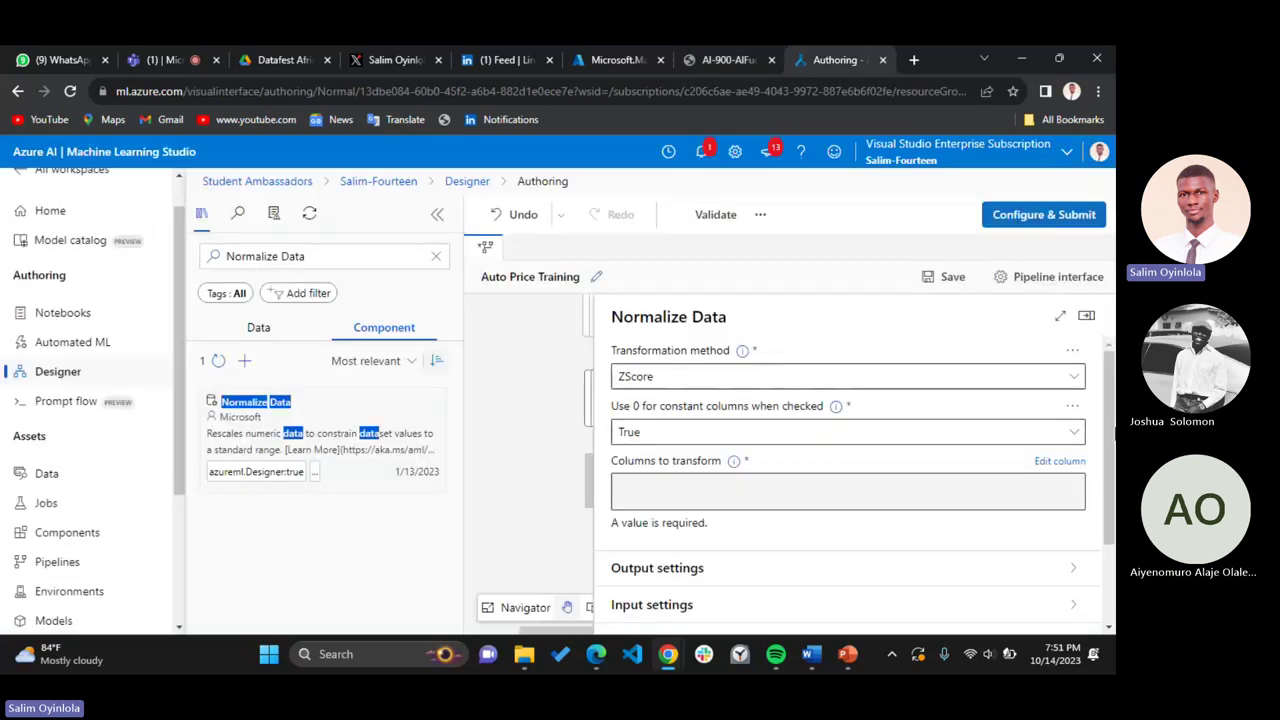
{"action": "scroll", "coordinate": [855, 445], "scroll_direction": "down", "scroll_amount": 2}
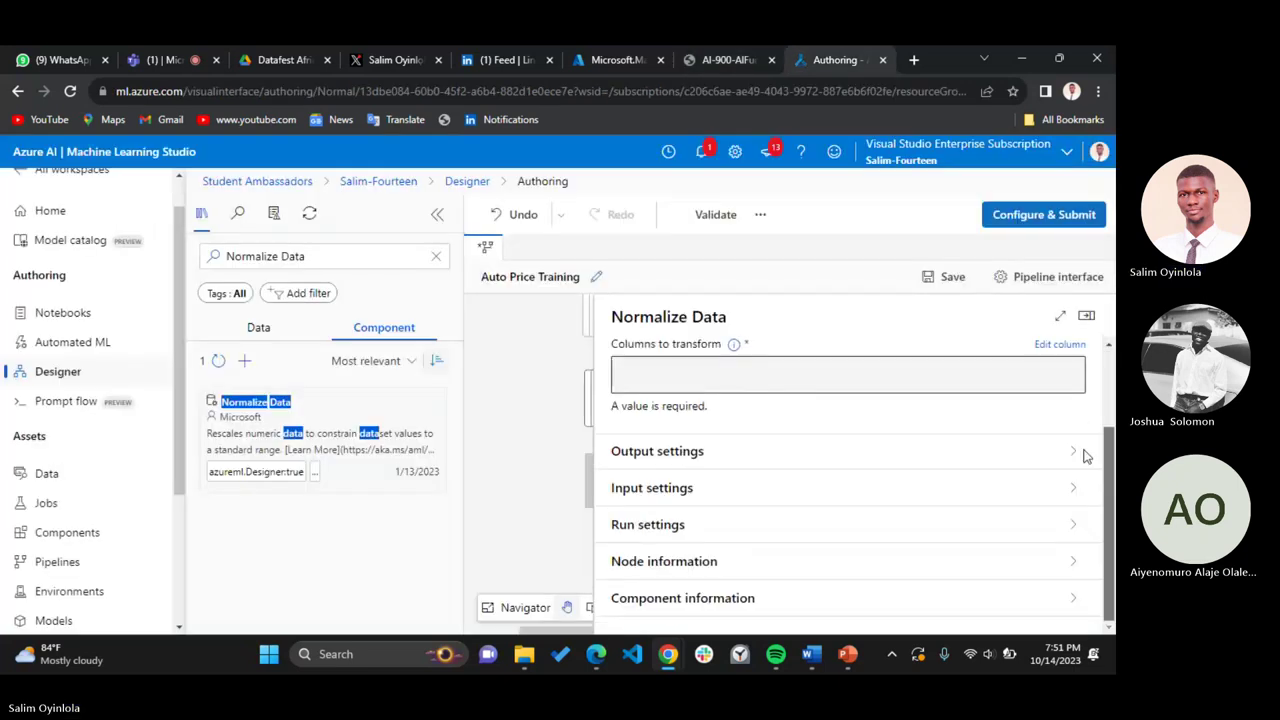
{"action": "left_click", "coordinate": [1060, 344]}
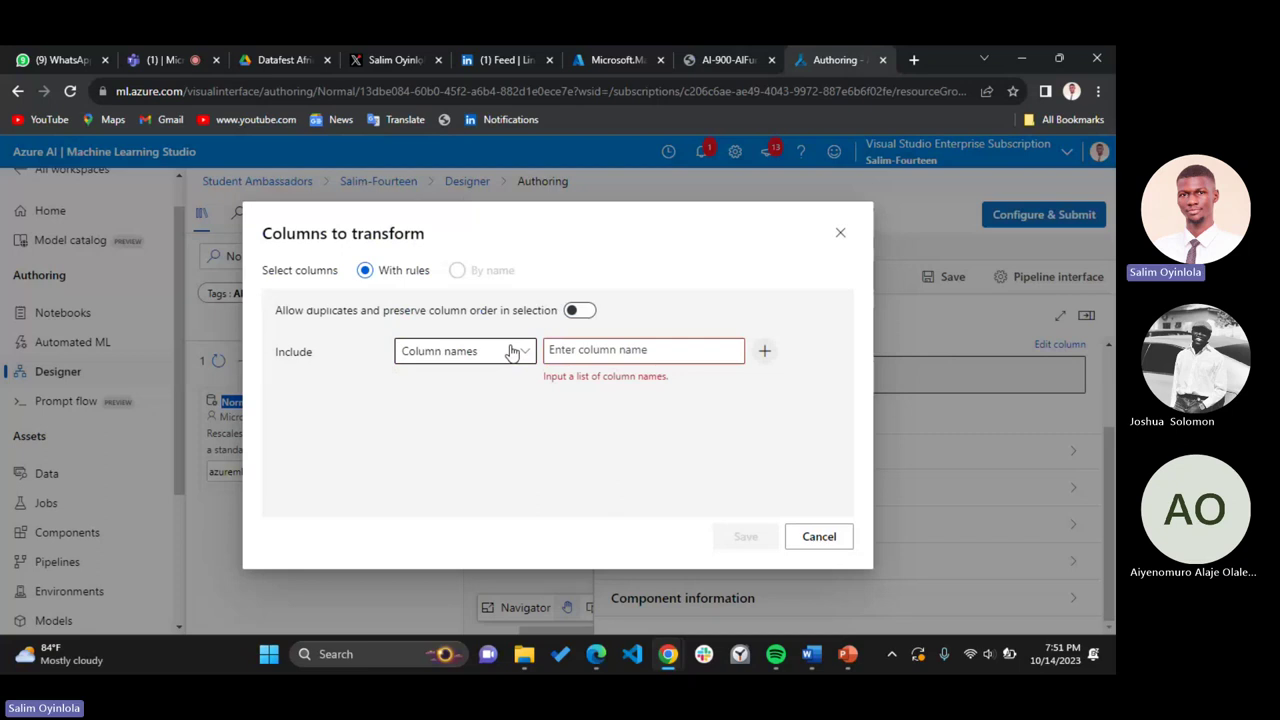
{"action": "left_click", "coordinate": [729, 60]}
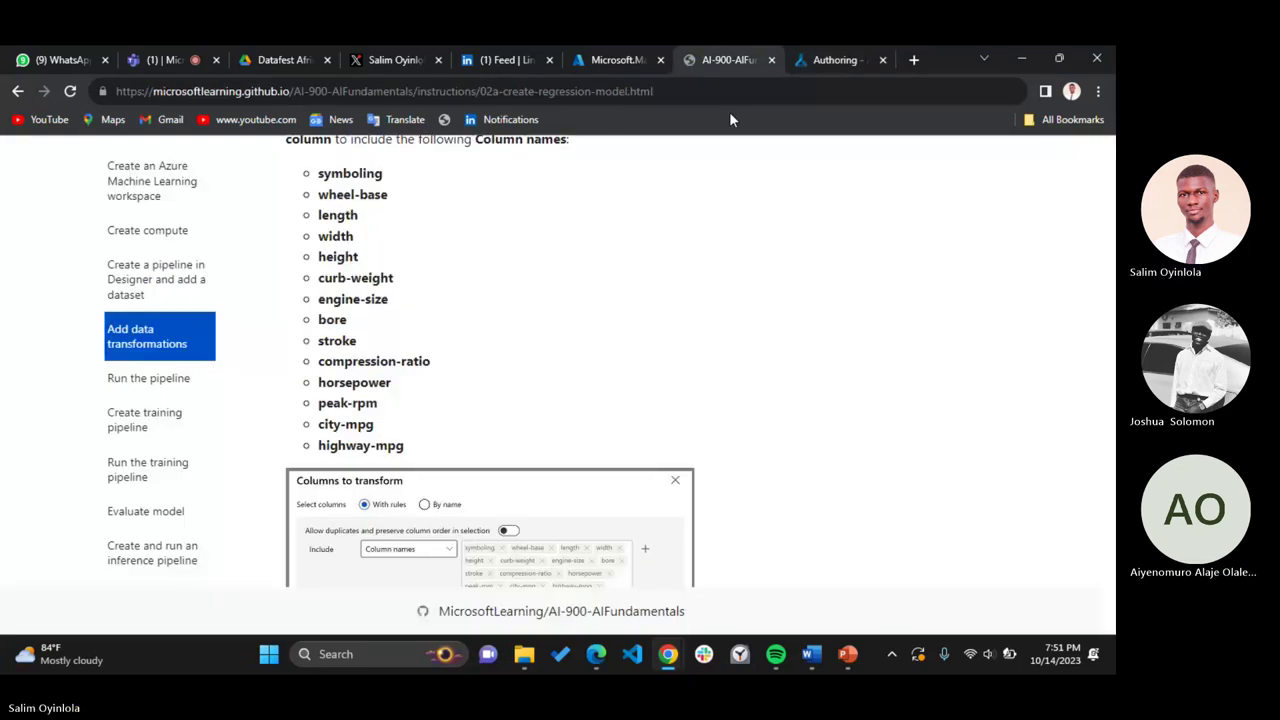
{"action": "scroll", "coordinate": [723, 286], "scroll_direction": "down", "scroll_amount": 1}
{"action": "scroll", "coordinate": [723, 286], "scroll_direction": "up", "scroll_amount": 1}
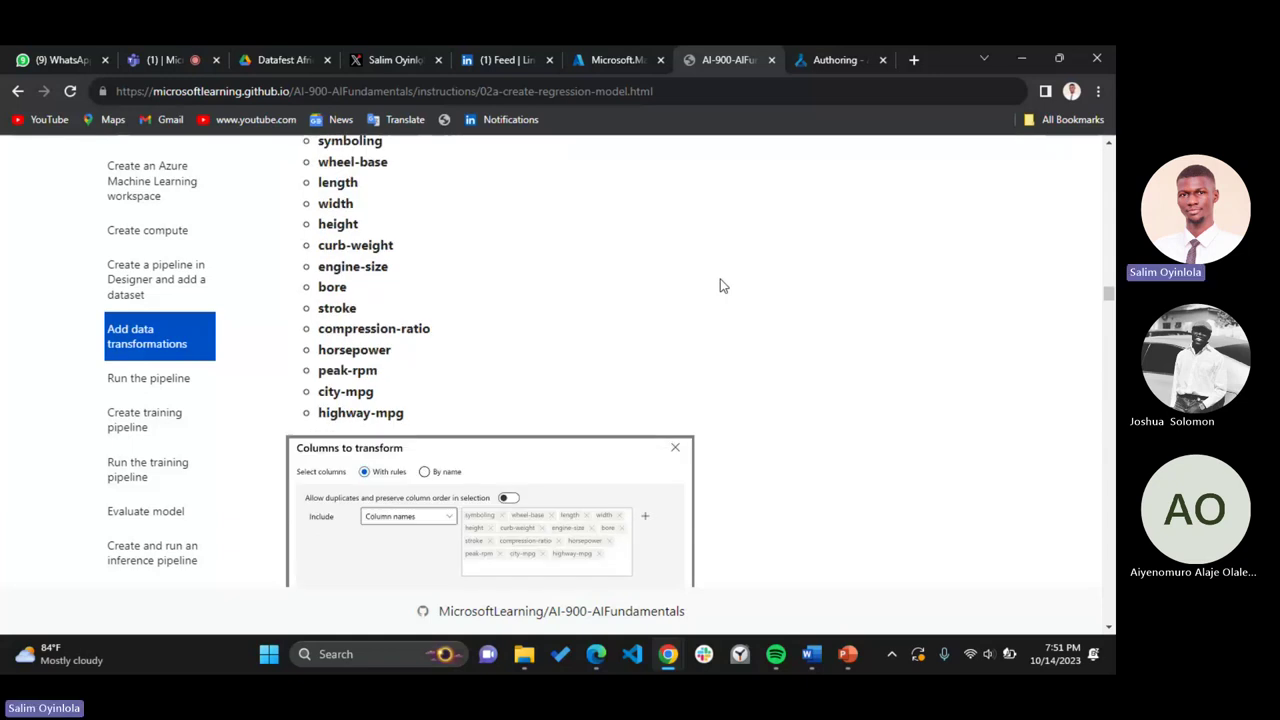
{"action": "scroll", "coordinate": [722, 286], "scroll_direction": "up", "scroll_amount": 1}
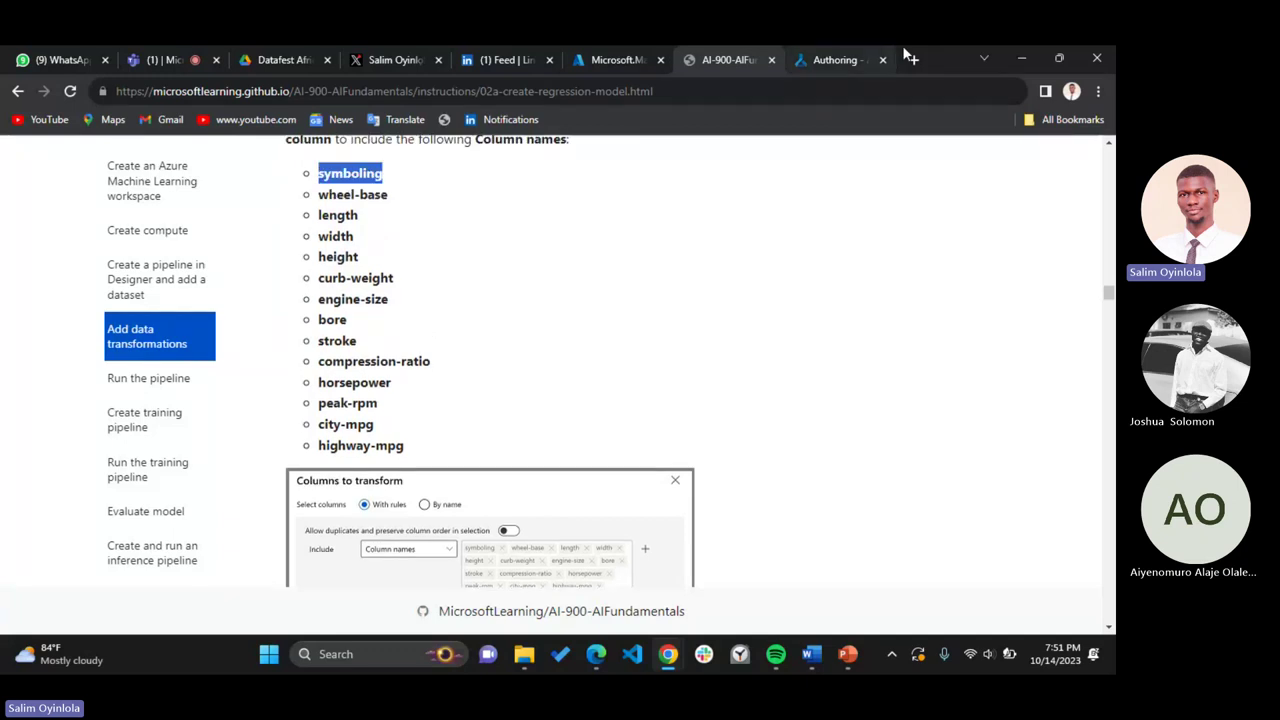
{"action": "left_click", "coordinate": [835, 60]}
{"action": "type", "text": "symboling"}
{"action": "key", "text": "Return"}
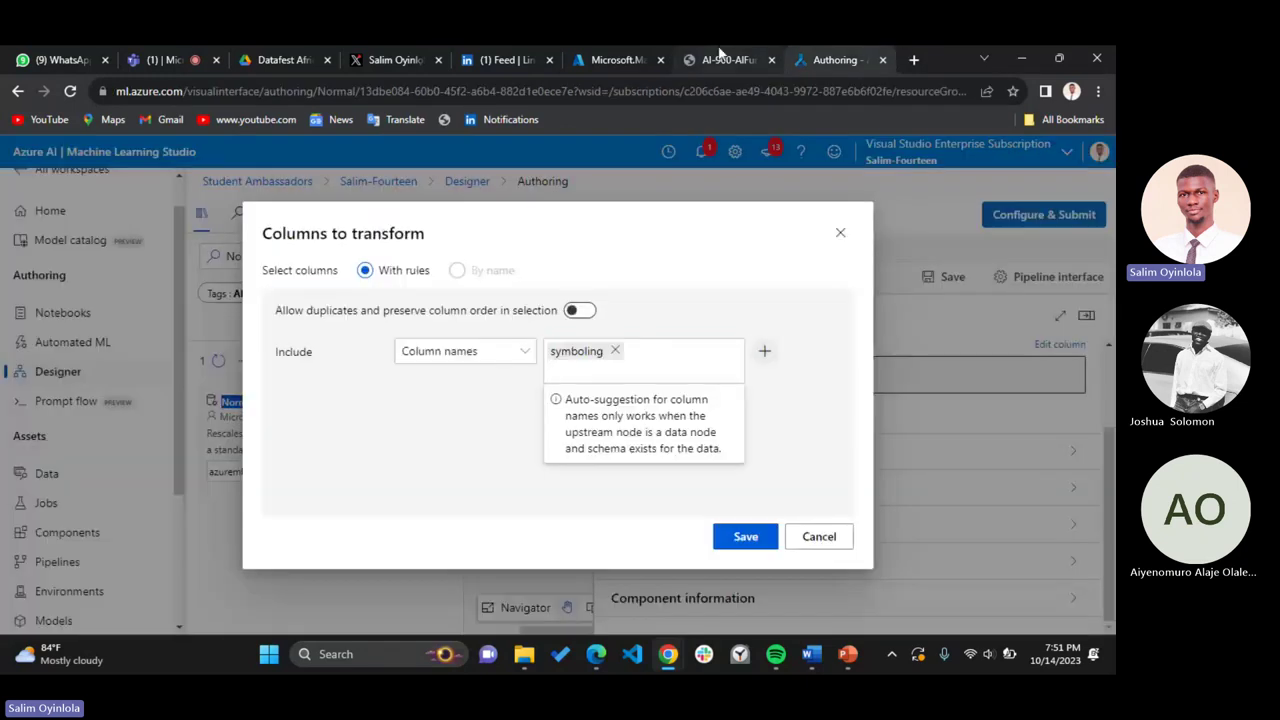
Copy wheel-base from the guide and add it to the included column names
{"action": "left_click", "coordinate": [724, 58]}
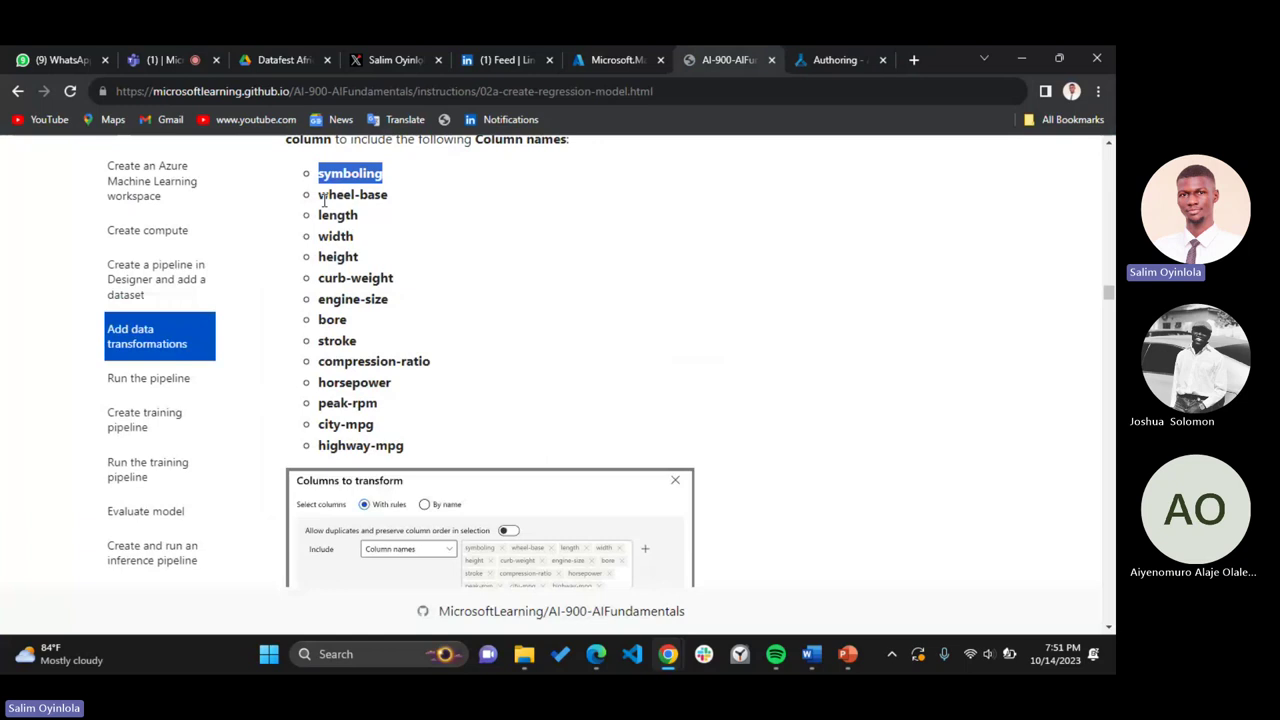
{"action": "left_click_drag", "start_coordinate": [319, 194], "coordinate": [388, 195]}
{"action": "key", "text": "ctrl+c"}
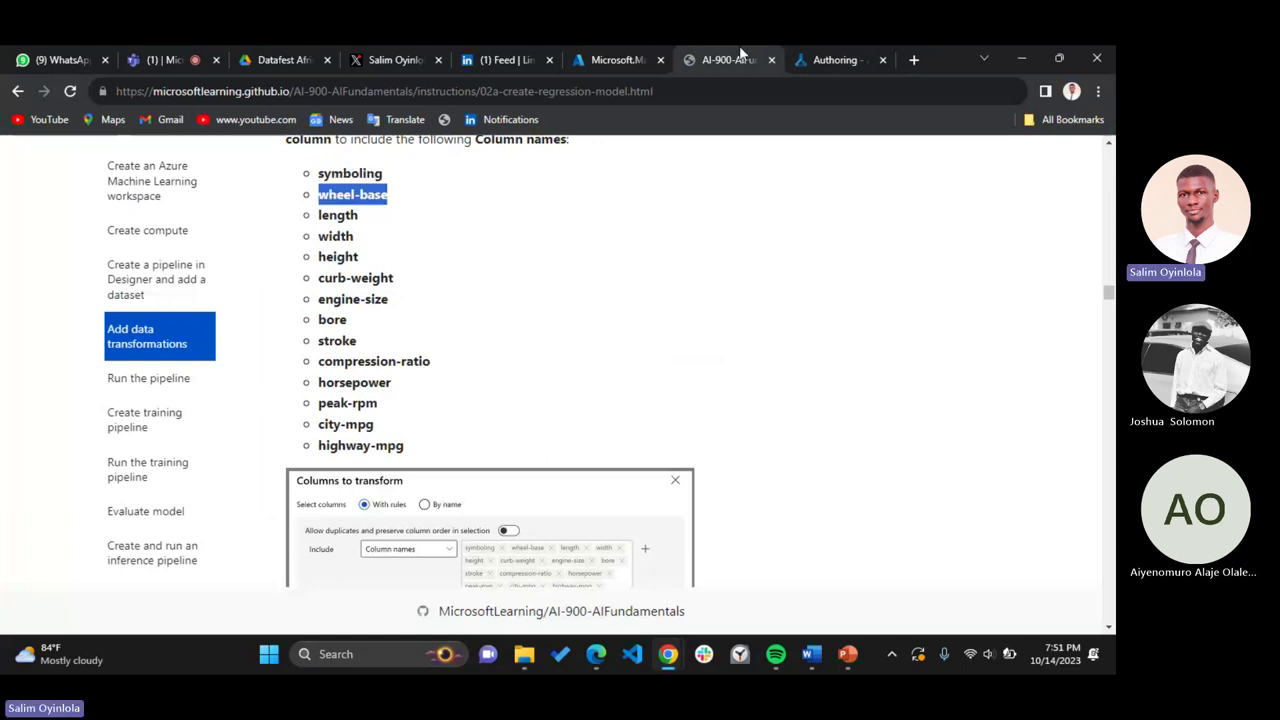
{"action": "key", "text": "ctrl+Tab"}
{"action": "key", "text": "ctrl+v"}
{"action": "key", "text": "Return"}
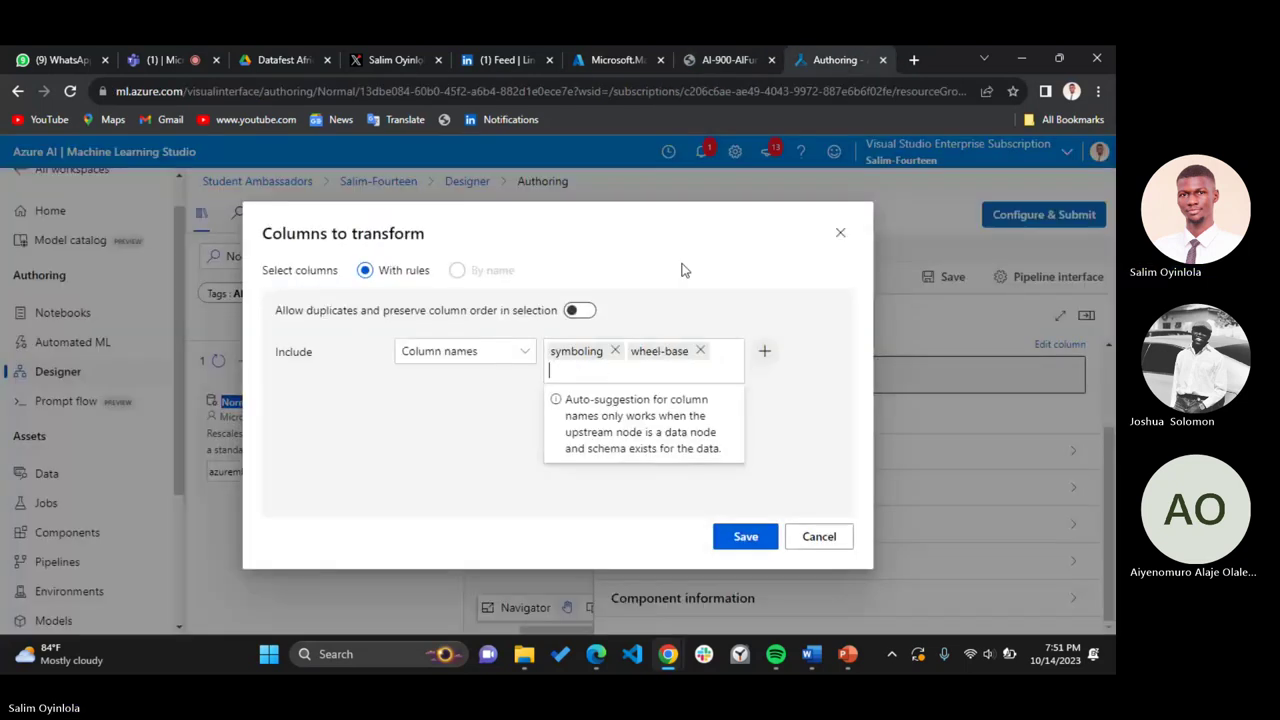
Copy length and width from the guide and add both to the columns to transform
{"action": "left_click", "coordinate": [727, 59]}
{"action": "left_click_drag", "start_coordinate": [319, 215], "coordinate": [360, 218]}
{"action": "key", "text": "ctrl+c"}
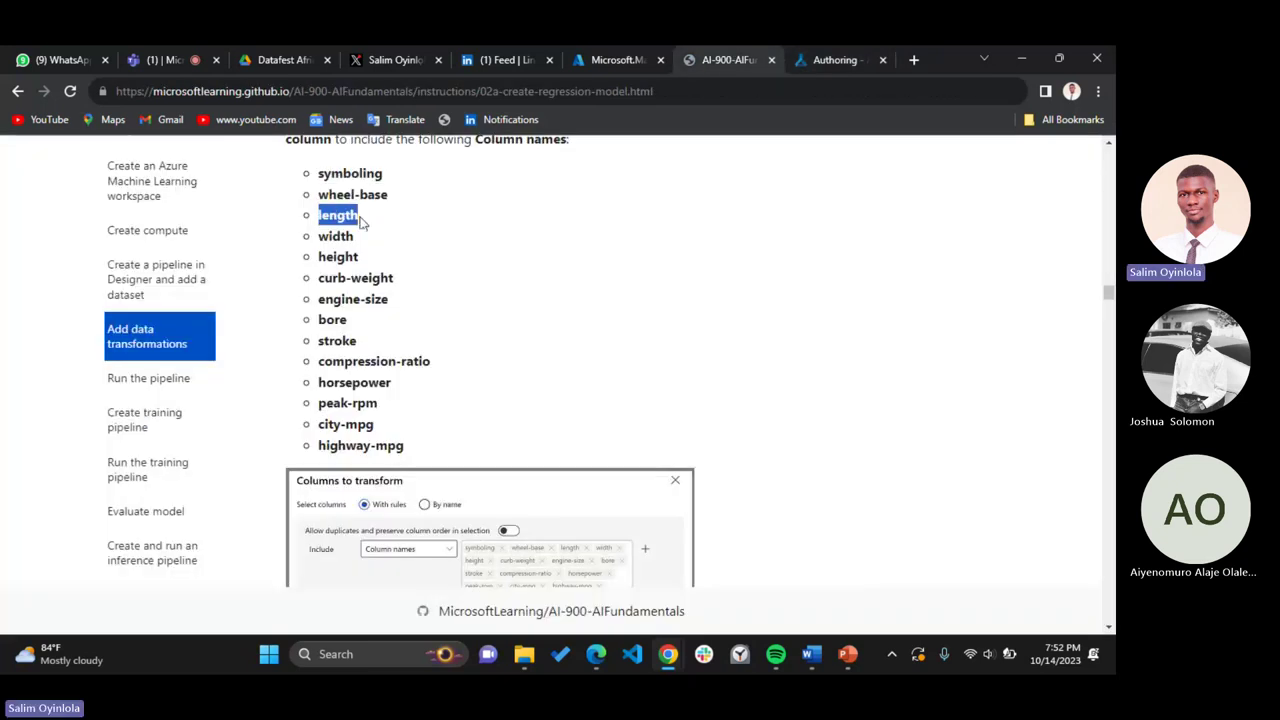
{"action": "left_click", "coordinate": [842, 47]}
{"action": "key", "text": "ctrl+v"}
{"action": "key", "text": "Return"}
{"action": "left_click", "coordinate": [727, 59]}
{"action": "left_click_drag", "start_coordinate": [318, 236], "coordinate": [354, 236]}
{"action": "key", "text": "ctrl+c"}
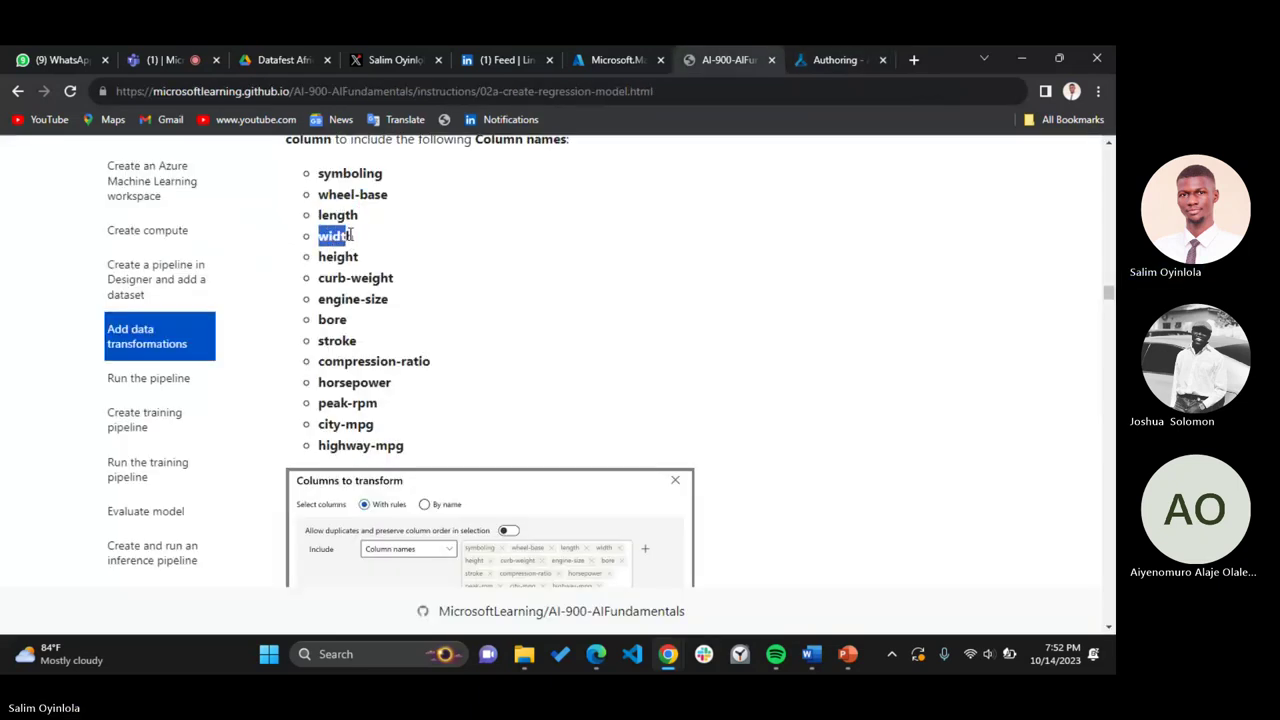
{"action": "left_click", "coordinate": [843, 47]}
{"action": "key", "text": "ctrl+v"}
{"action": "key", "text": "Return"}
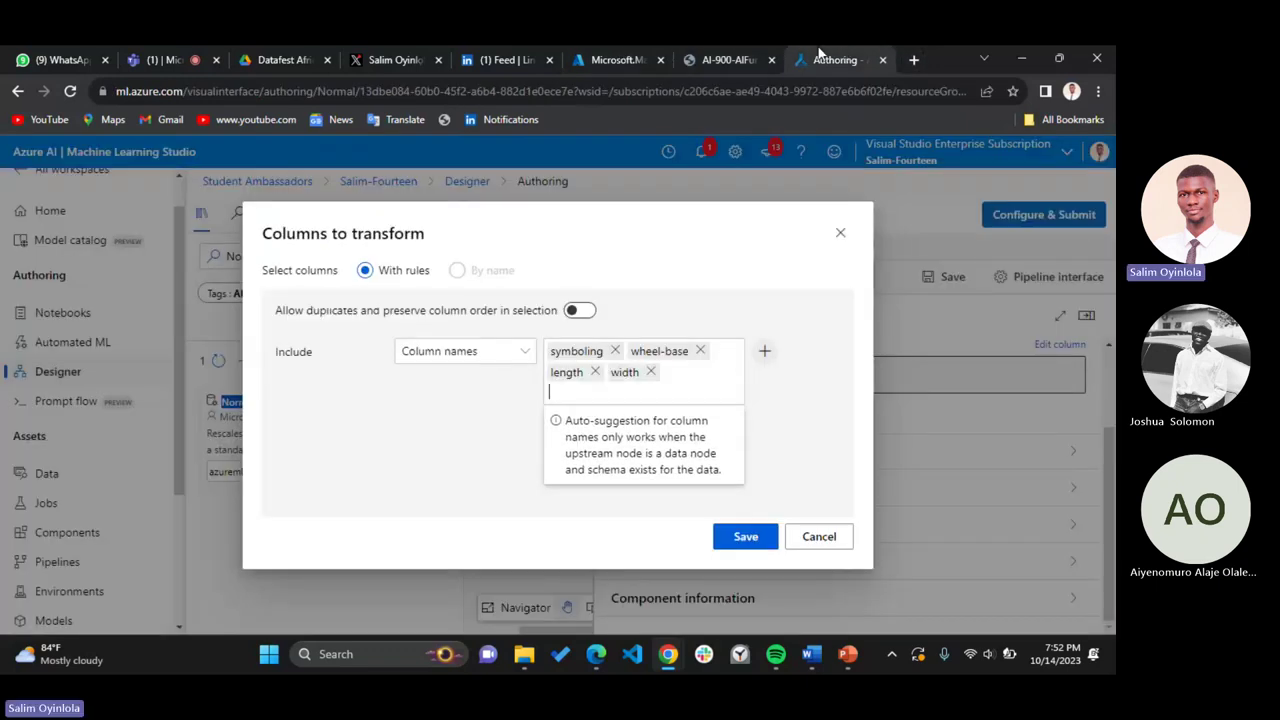
Add height and curb-weight from the guide's list to the columns to transform, and return to the guide
{"action": "left_click", "coordinate": [743, 48]}
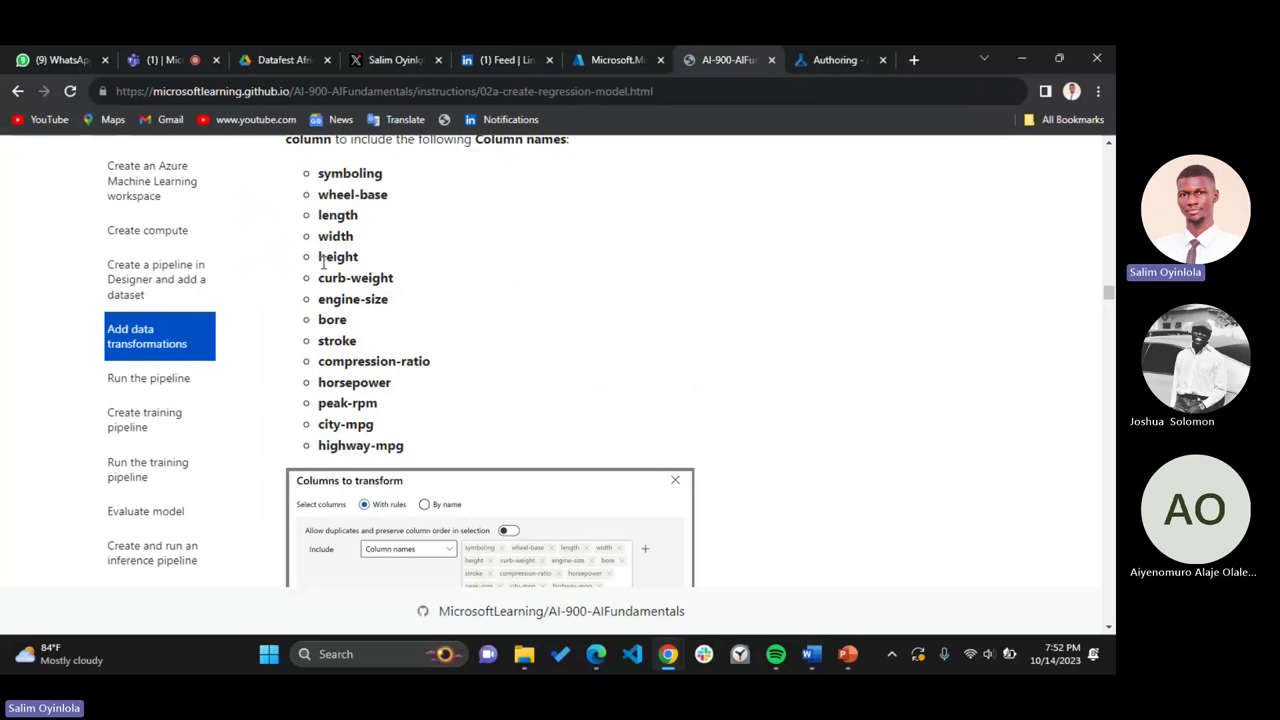
{"action": "left_click_drag", "start_coordinate": [320, 258], "coordinate": [360, 261]}
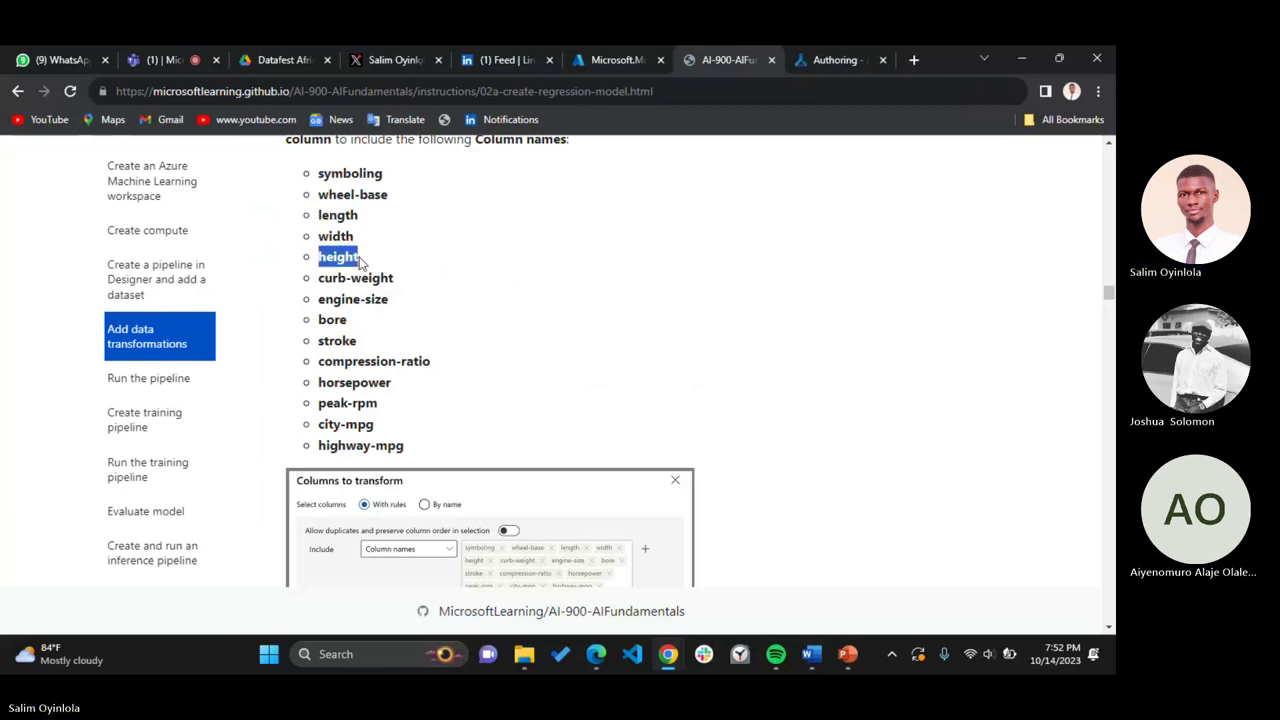
{"action": "left_click", "coordinate": [882, 58]}
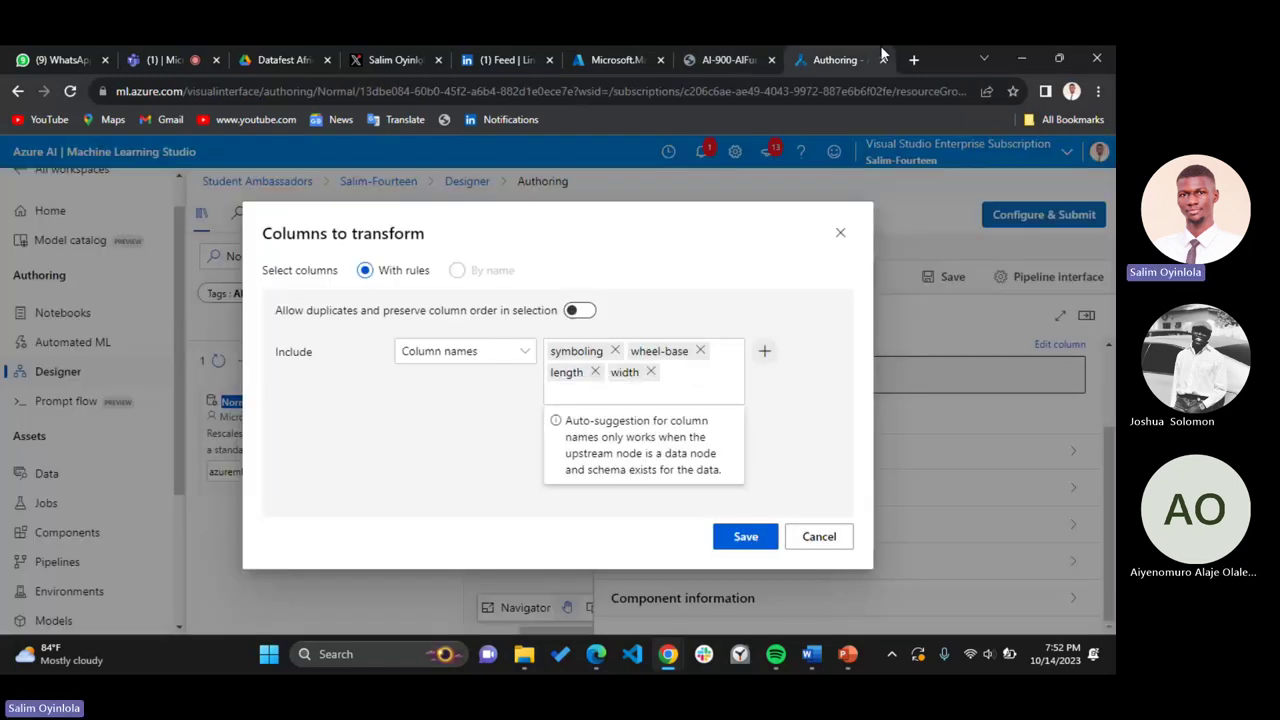
{"action": "key", "text": "ctrl+shift+Tab"}
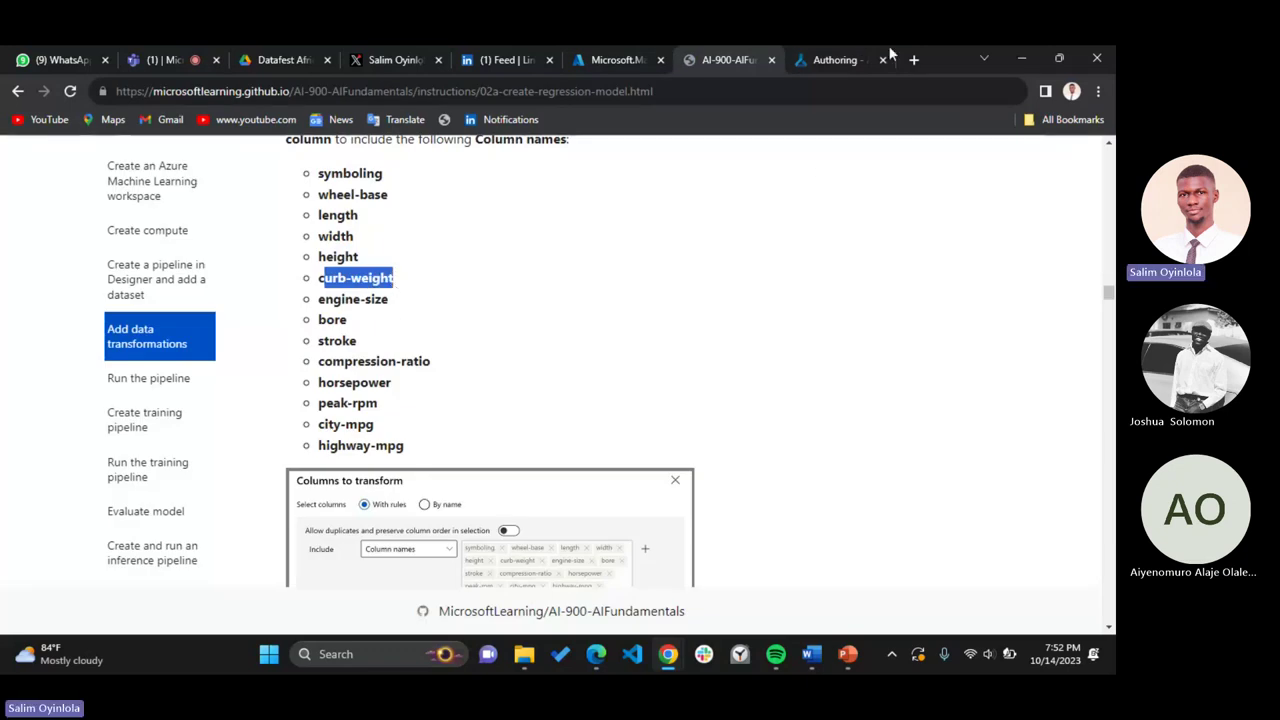
{"action": "left_click", "coordinate": [807, 48]}
{"action": "type", "text": "curb-weight"}
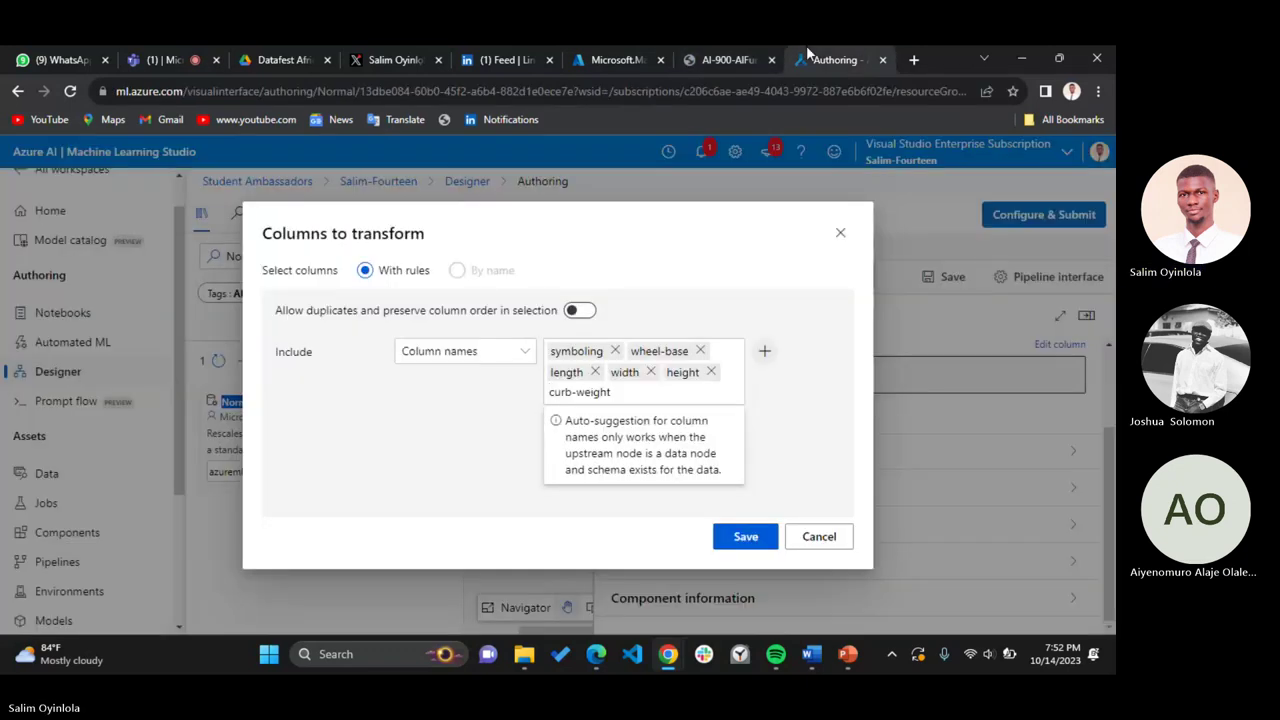
{"action": "key", "text": "Return"}
{"action": "left_click", "coordinate": [720, 55]}
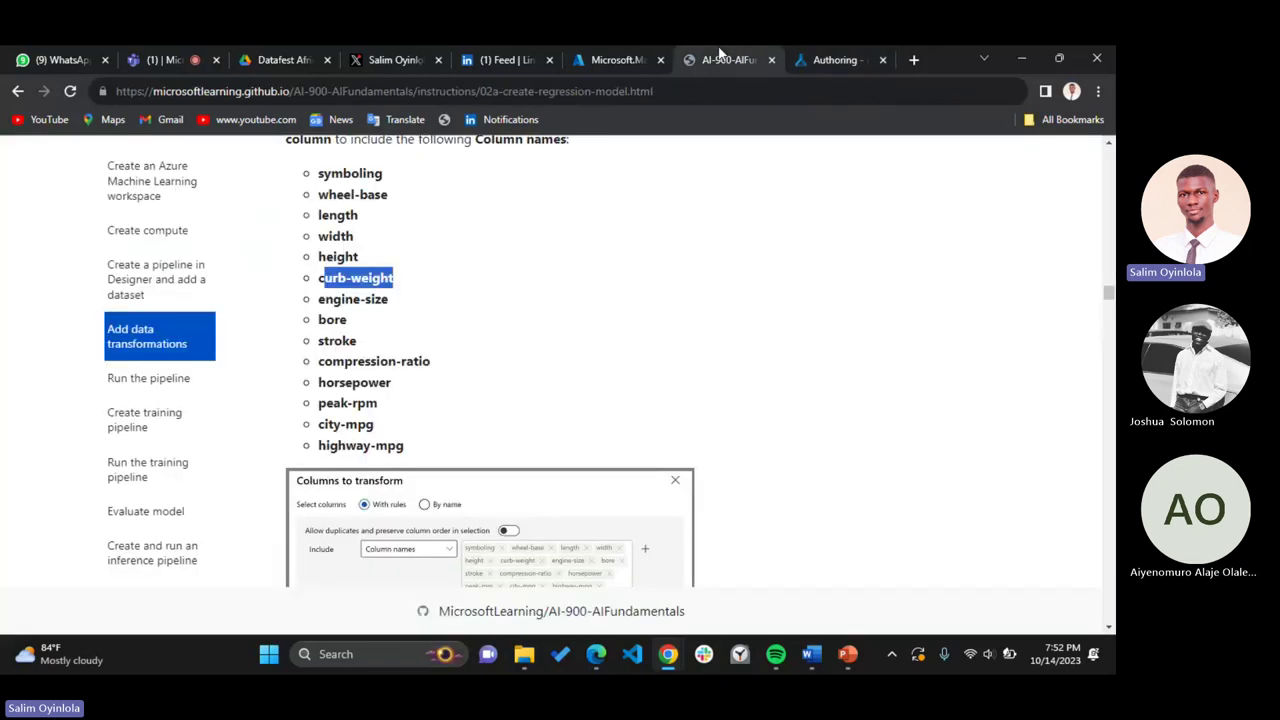
Copy engine-size and bore from the guide and add both to Normalize Data's columns to transform
{"action": "left_click", "coordinate": [614, 368]}
{"action": "left_click_drag", "start_coordinate": [318, 298], "coordinate": [391, 306]}
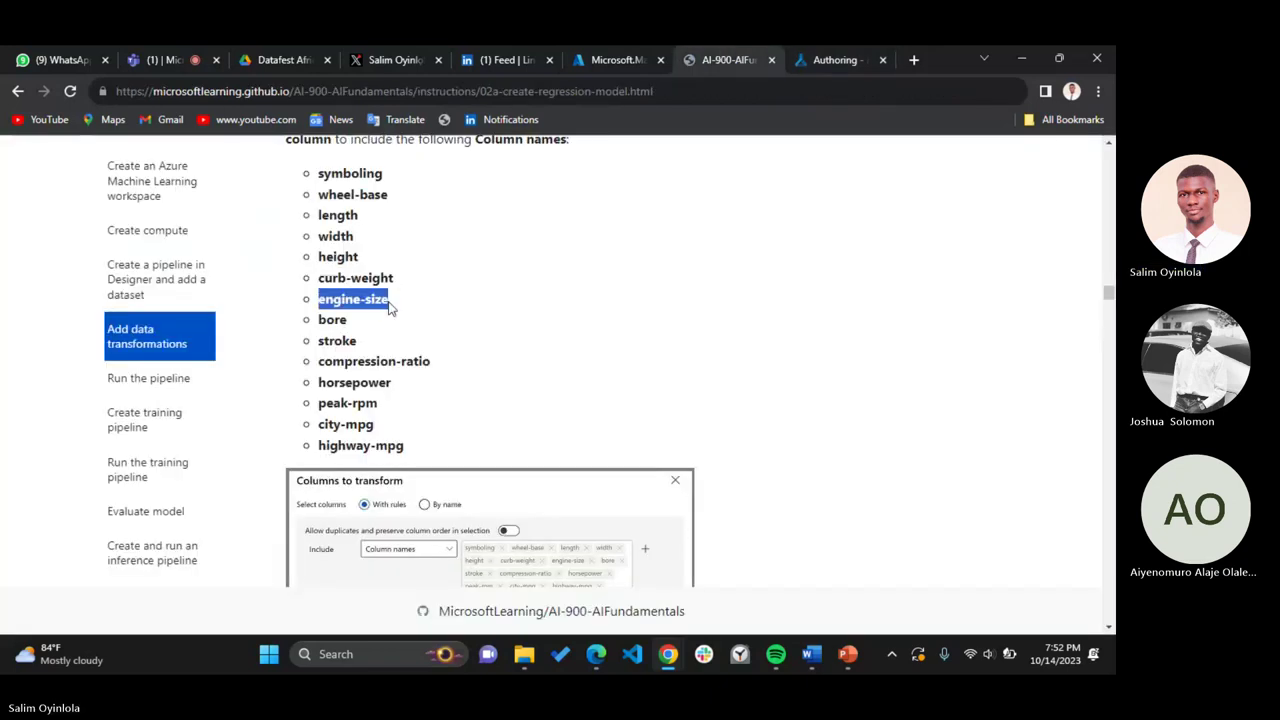
{"action": "left_click", "coordinate": [812, 56]}
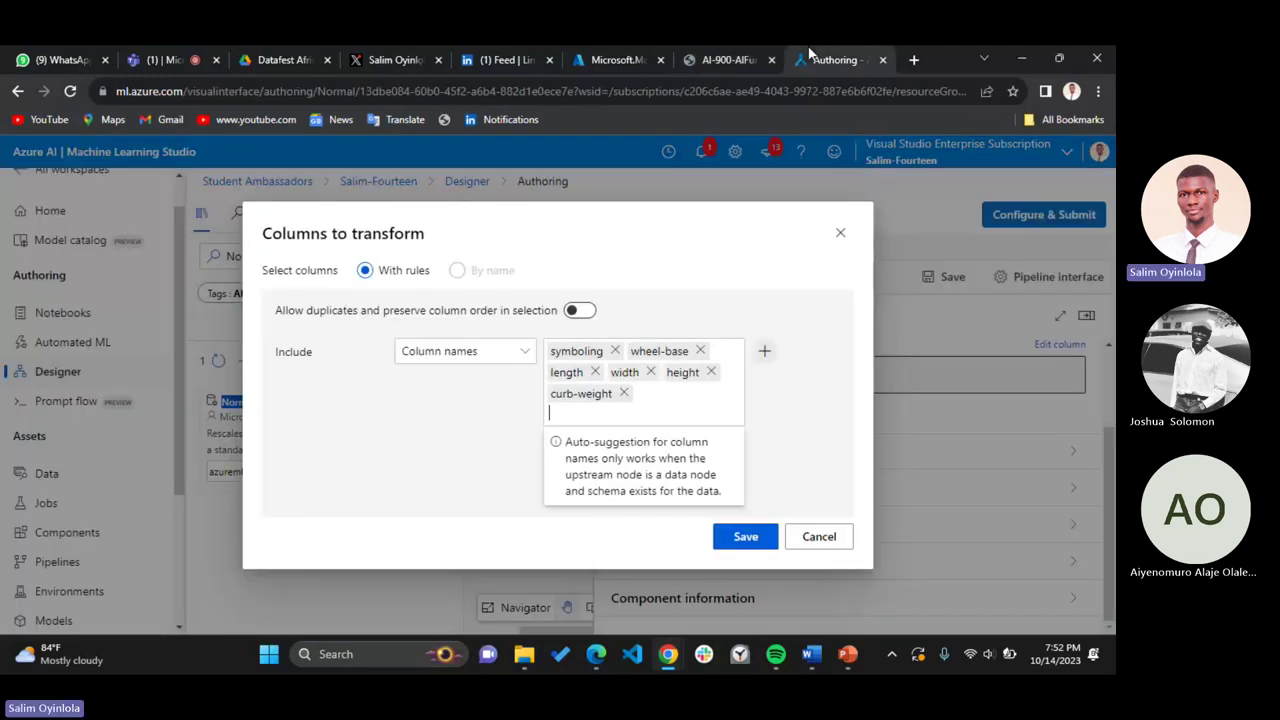
{"action": "left_click", "coordinate": [728, 60]}
{"action": "left_click_drag", "start_coordinate": [318, 320], "coordinate": [346, 320]}
{"action": "key", "text": "ctrl+c"}
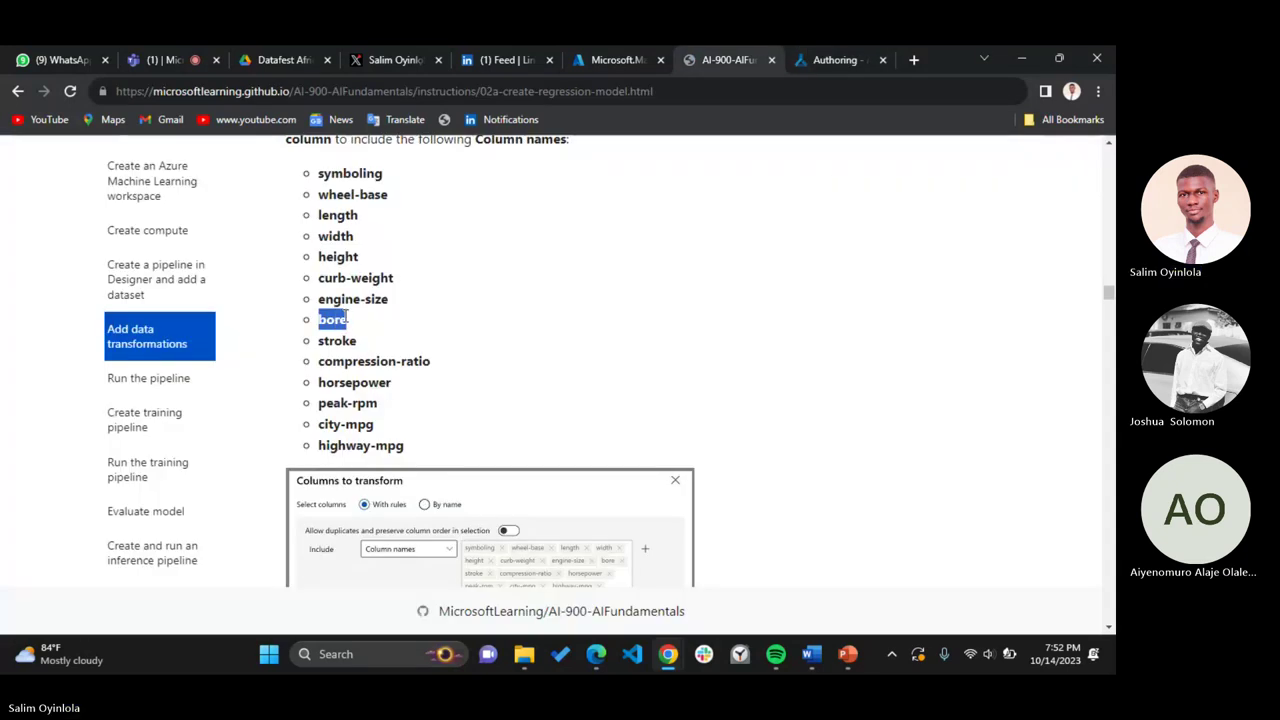
{"action": "left_click", "coordinate": [812, 58]}
{"action": "key", "text": "ctrl+v"}
{"action": "key", "text": "Return"}
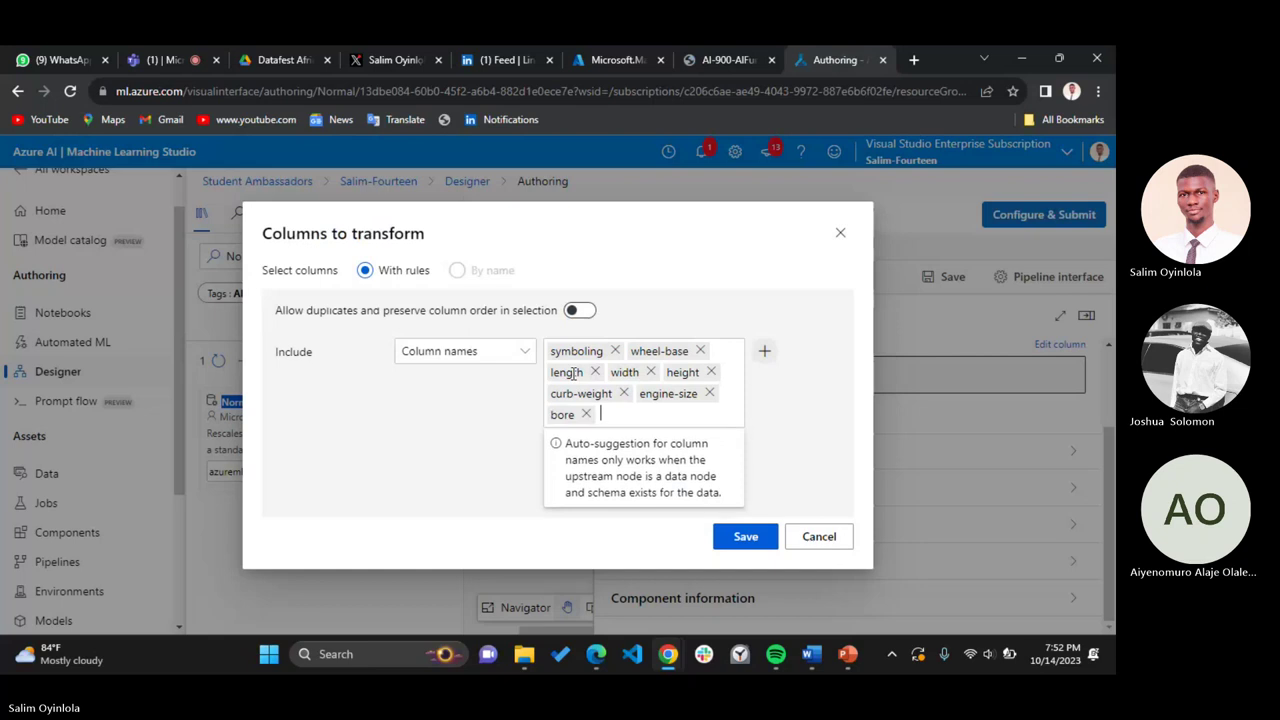
Add stroke and compression-ratio from the guide's list to the included column names
{"action": "left_click", "coordinate": [705, 58]}
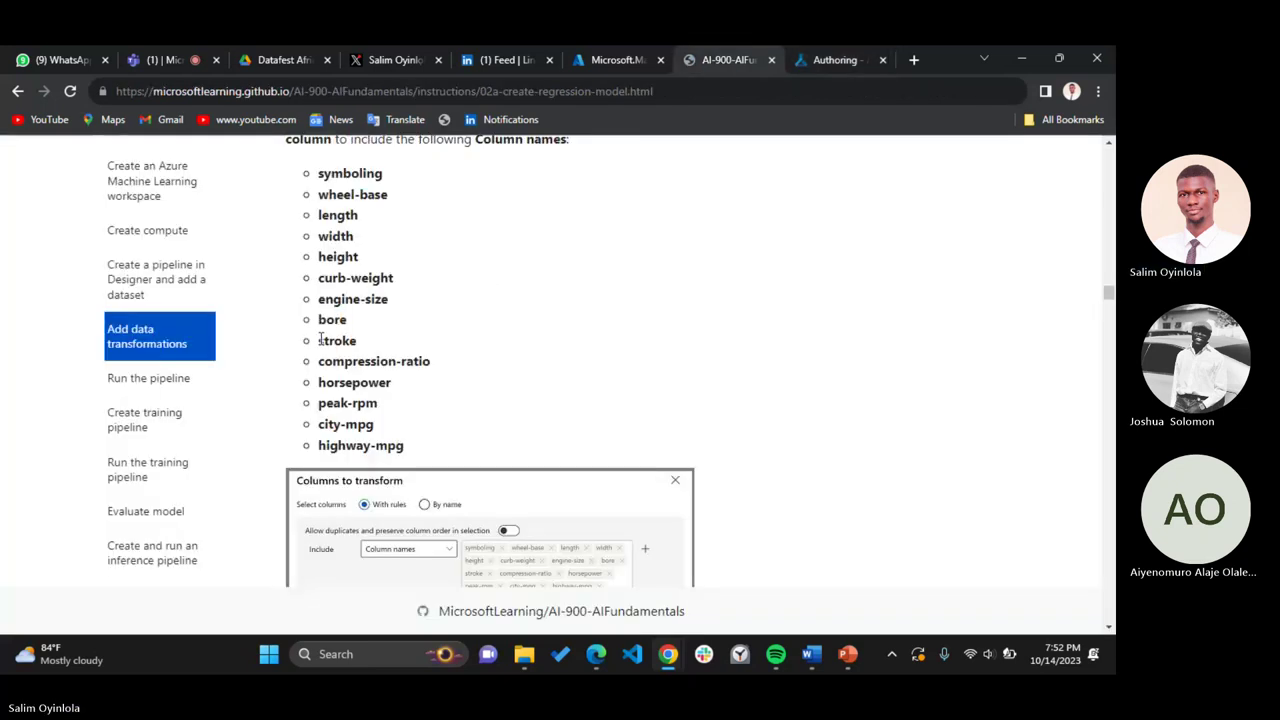
{"action": "left_click_drag", "start_coordinate": [319, 341], "coordinate": [354, 341]}
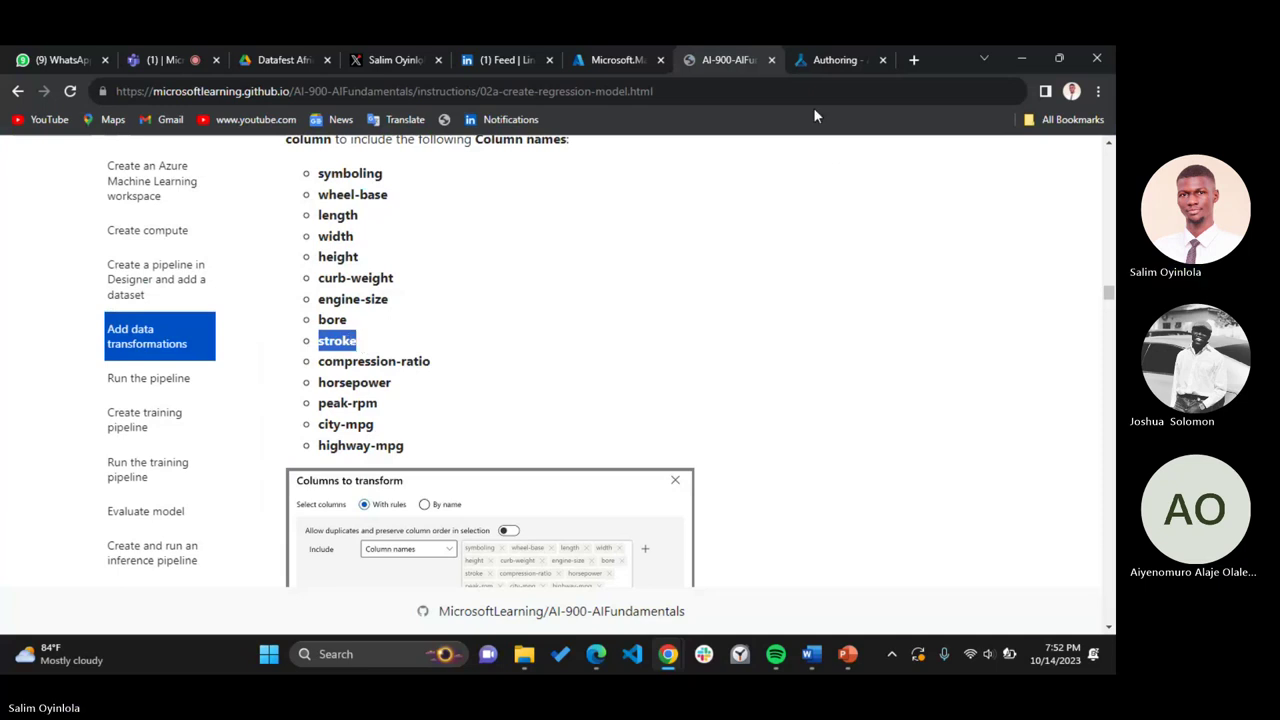
{"action": "left_click", "coordinate": [815, 62]}
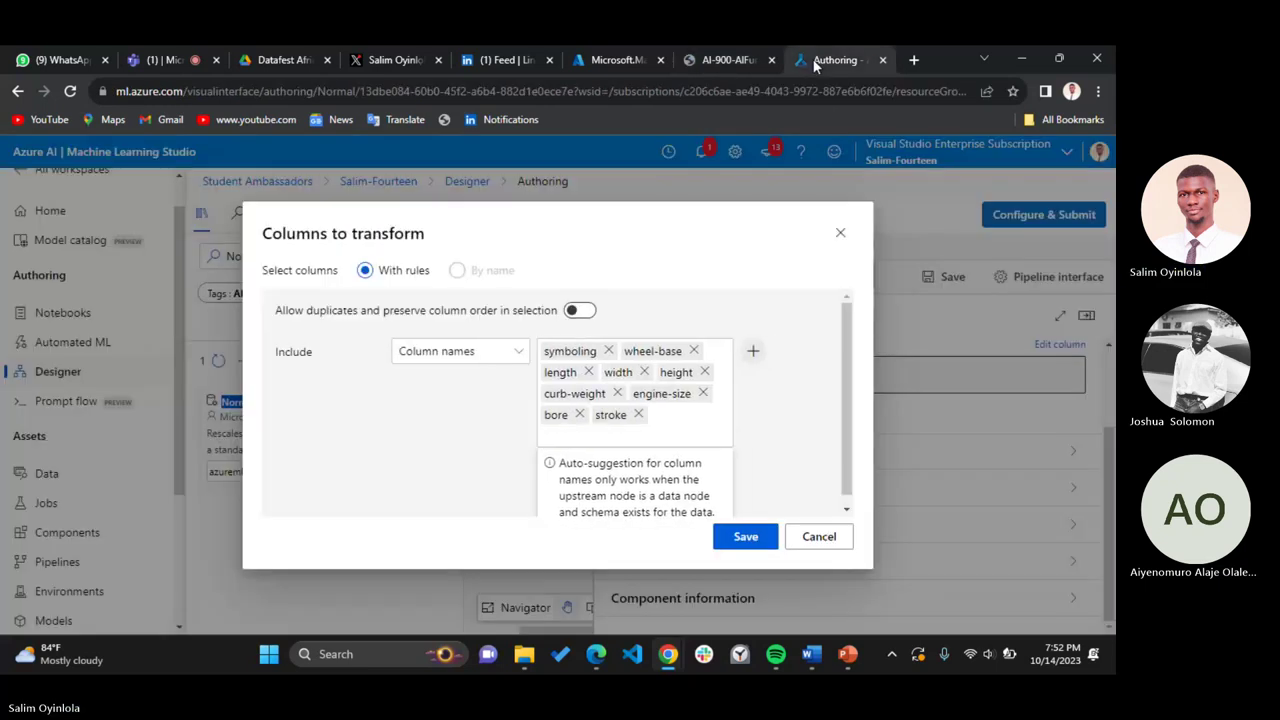
{"action": "left_click", "coordinate": [716, 58]}
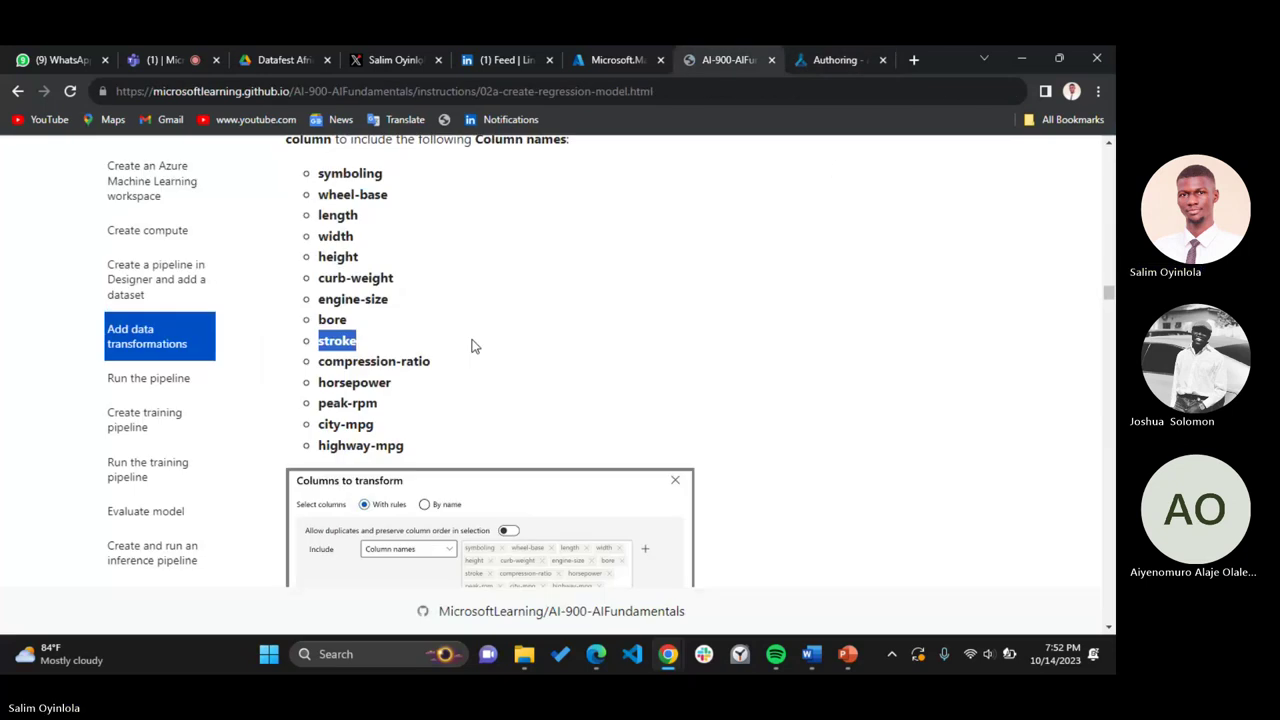
{"action": "left_click_drag", "start_coordinate": [431, 361], "coordinate": [318, 361]}
{"action": "key", "text": "ctrl+c"}
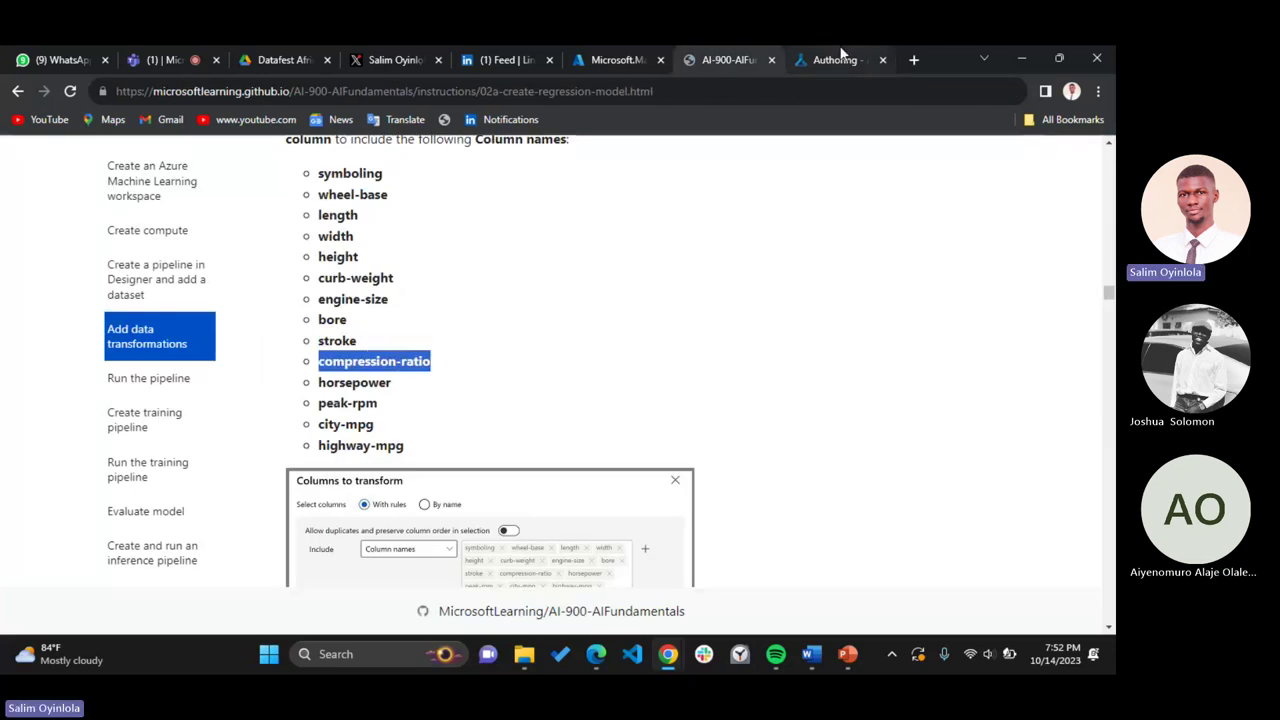
{"action": "left_click", "coordinate": [838, 58]}
{"action": "key", "text": "ctrl+v"}
{"action": "key", "text": "Return"}
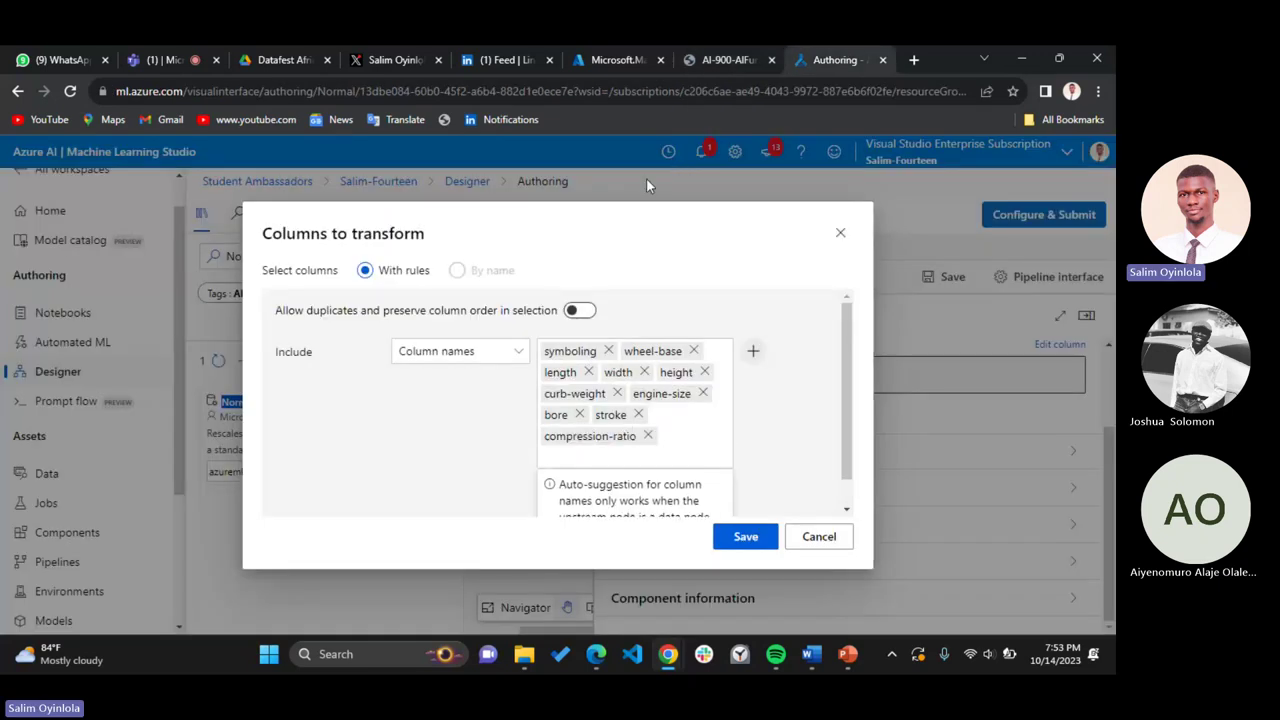
Copy horsepower and peak-rpm from the guide and include both in the columns to transform
{"action": "left_click", "coordinate": [712, 58]}
{"action": "left_click", "coordinate": [460, 390]}
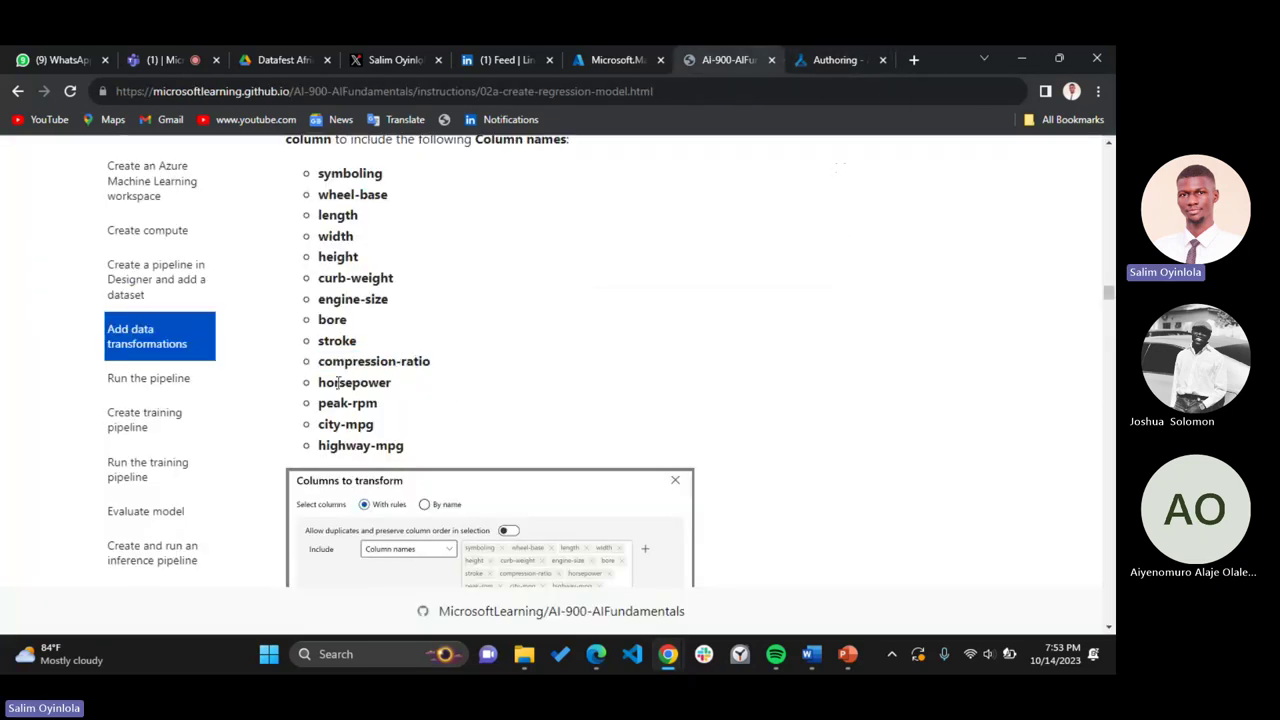
{"action": "left_click_drag", "start_coordinate": [320, 383], "coordinate": [395, 390]}
{"action": "key", "text": "ctrl+c"}
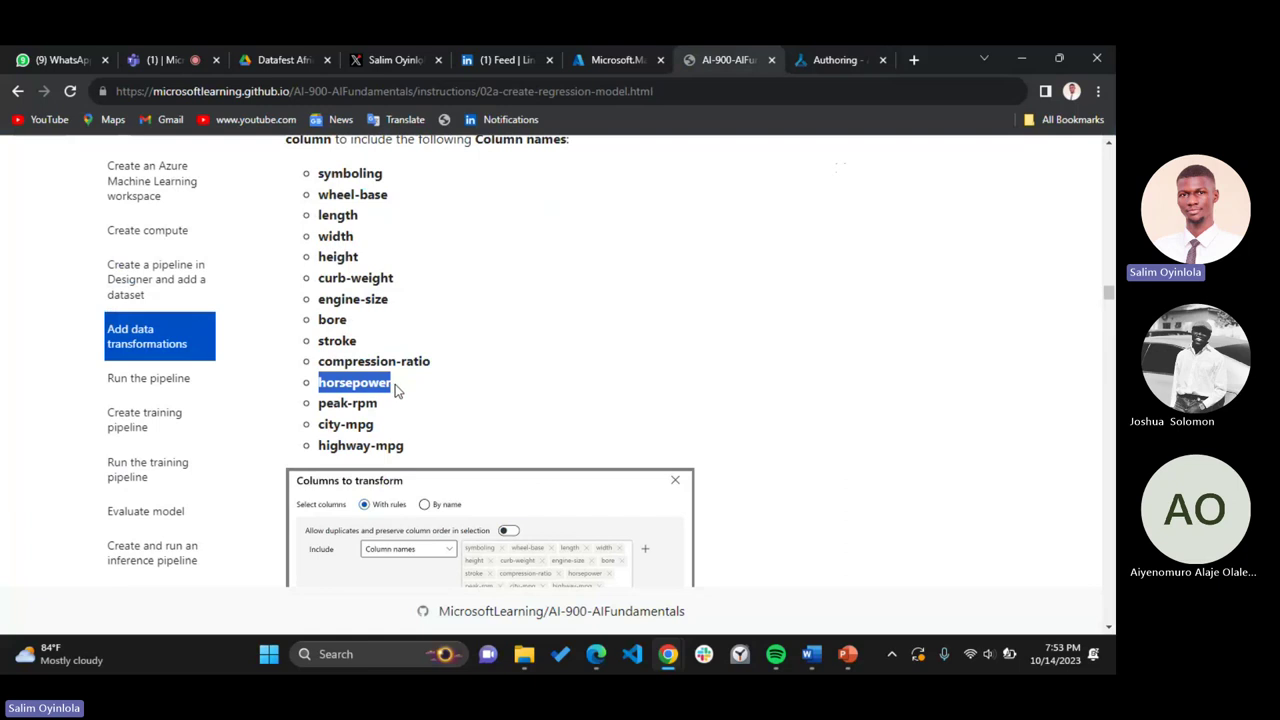
{"action": "left_click", "coordinate": [835, 60]}
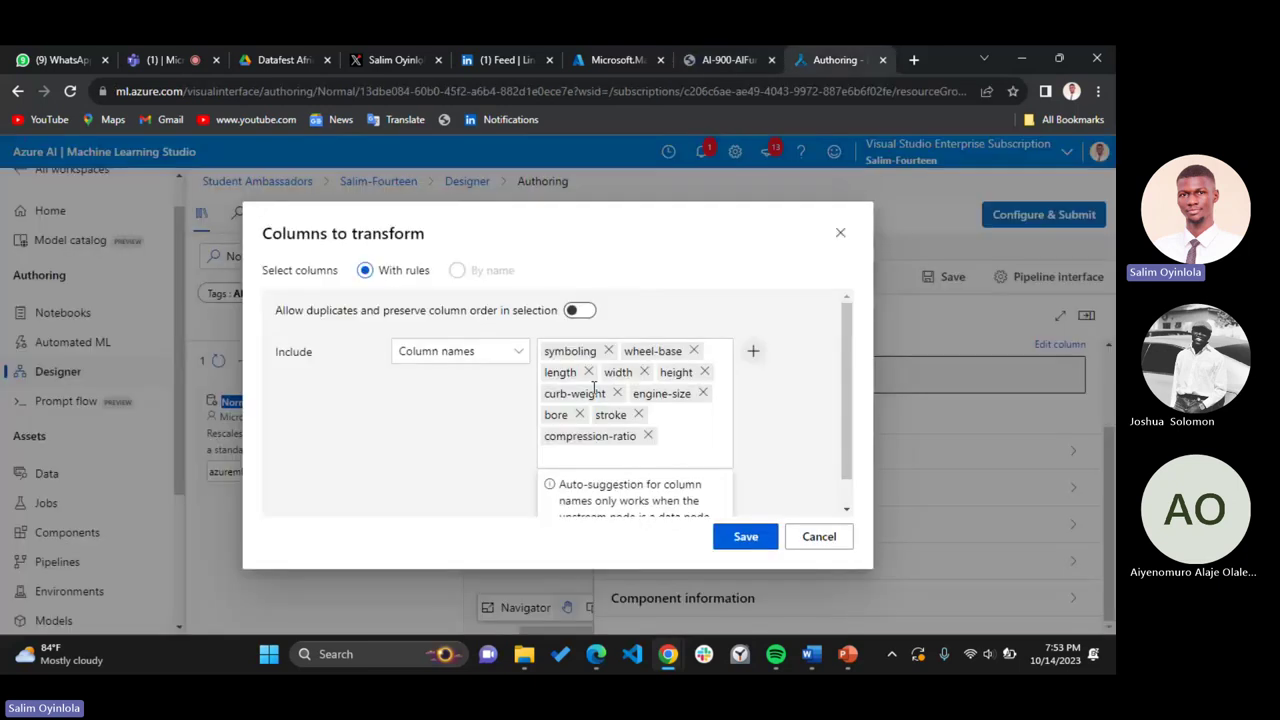
{"action": "key", "text": "ctrl+v"}
{"action": "key", "text": "Return"}
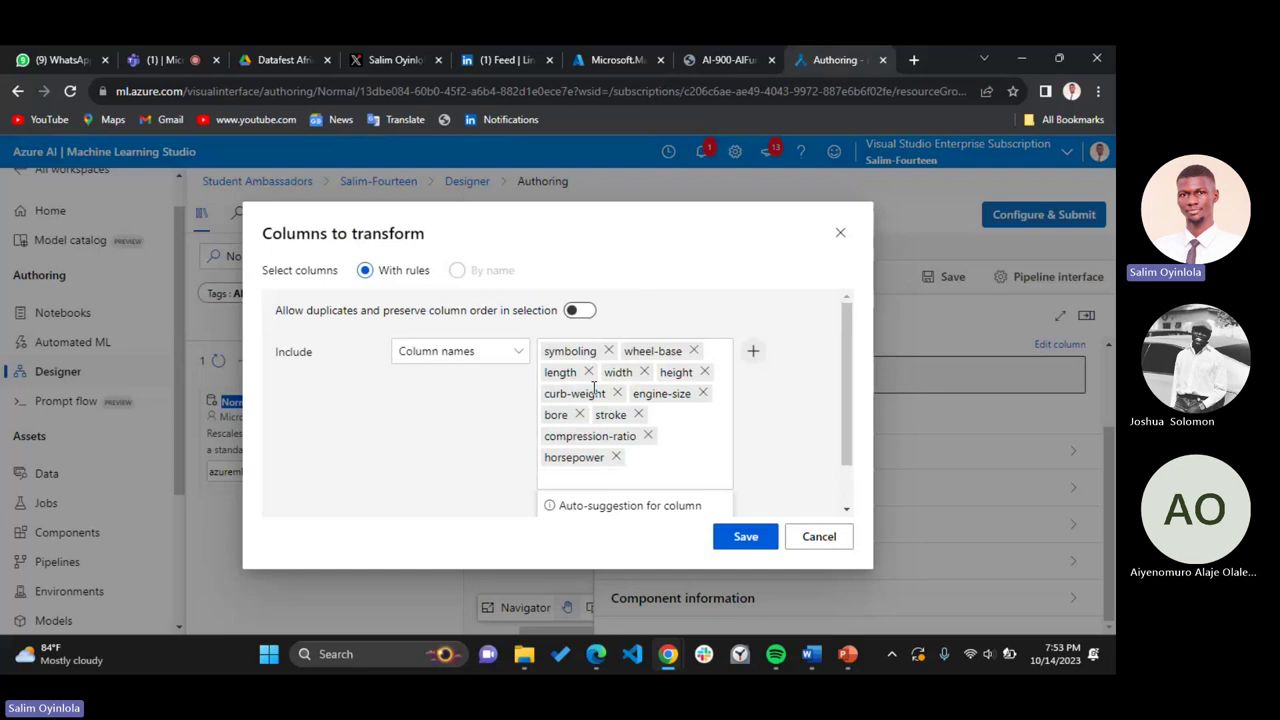
{"action": "key", "text": "ctrl+shift+Tab"}
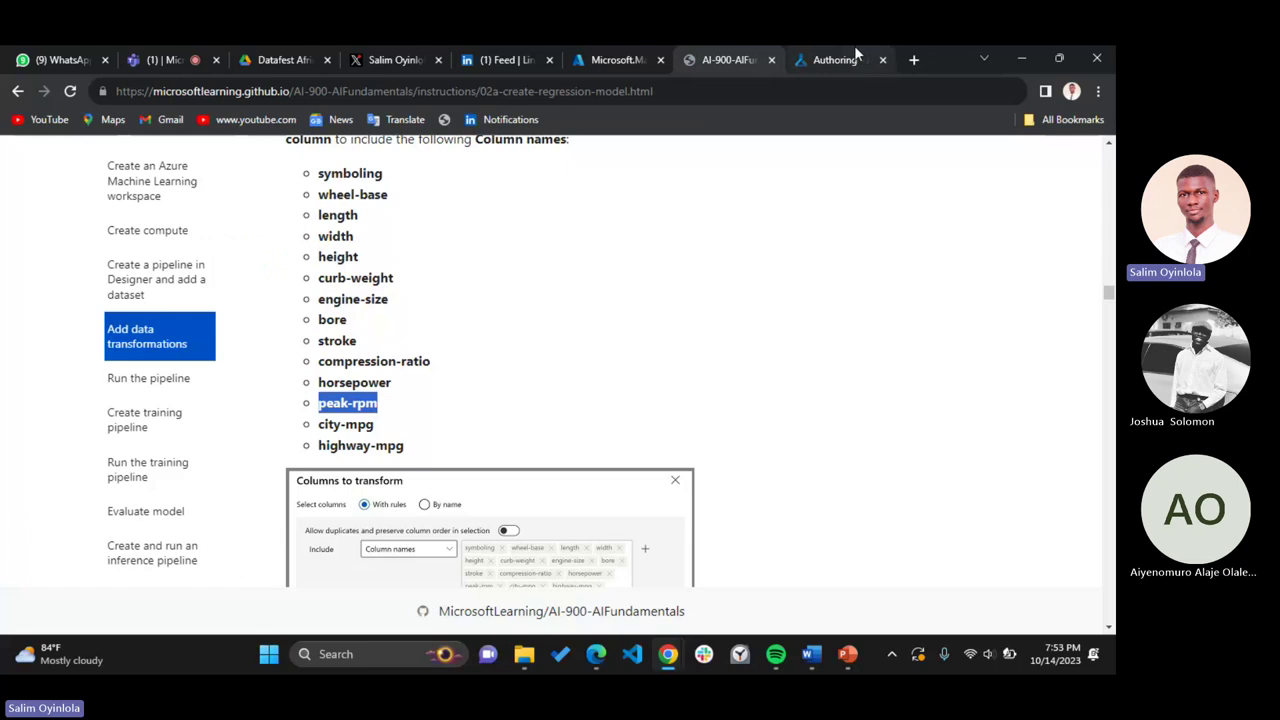
{"action": "left_click", "coordinate": [850, 58]}
{"action": "type", "text": "peak-rpm"}
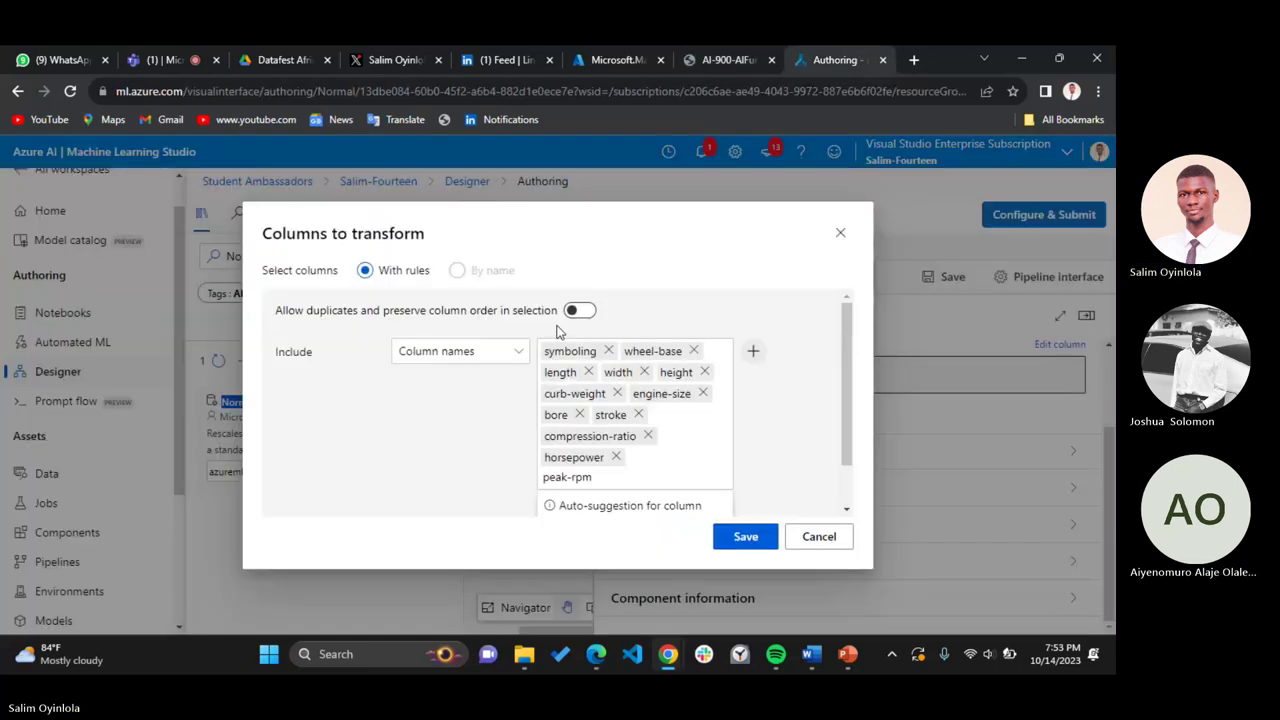
{"action": "key", "text": "Return"}
Copy city-mpg from the guide and add it to the included column names
{"action": "left_click", "coordinate": [685, 66]}
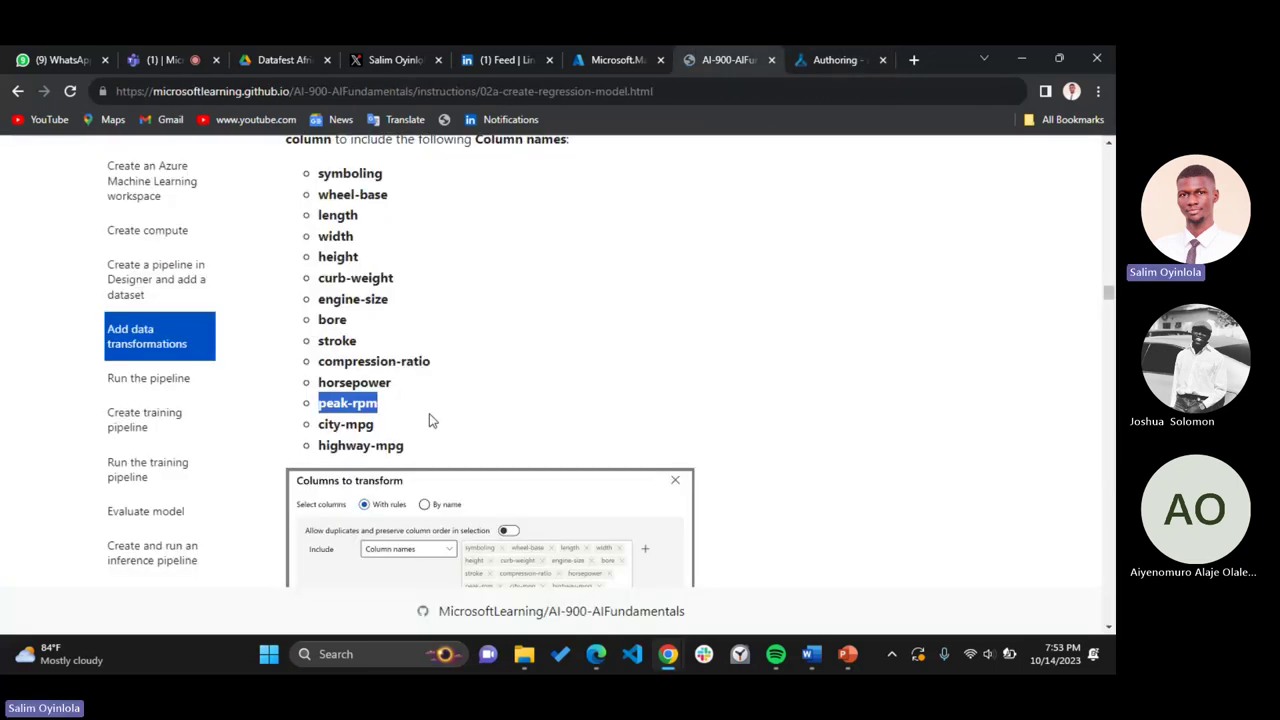
{"action": "left_click", "coordinate": [341, 421]}
{"action": "left_click_drag", "start_coordinate": [318, 424], "coordinate": [378, 428]}
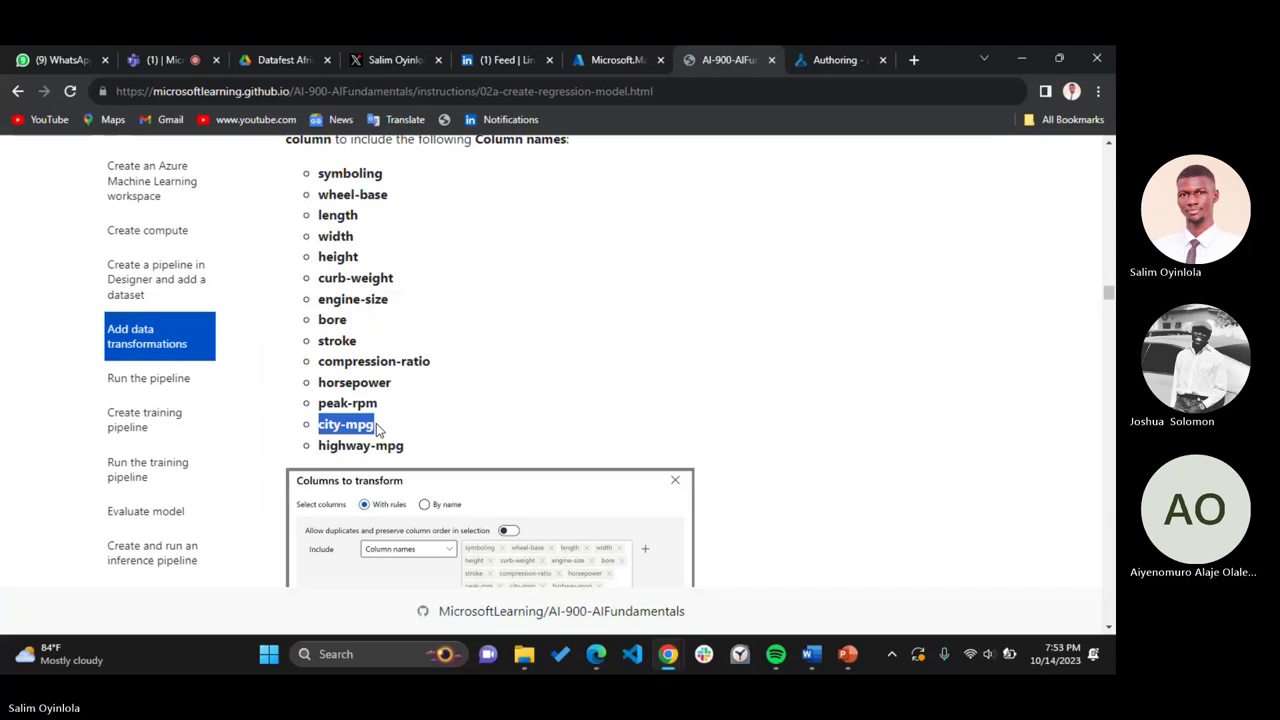
{"action": "key", "text": "ctrl+c"}
{"action": "key", "text": "ctrl+Tab"}
{"action": "key", "text": "ctrl+v"}
Add the guide's last column name, highway-mpg, to the columns to transform
{"action": "left_click", "coordinate": [697, 60]}
{"action": "left_click", "coordinate": [352, 455]}
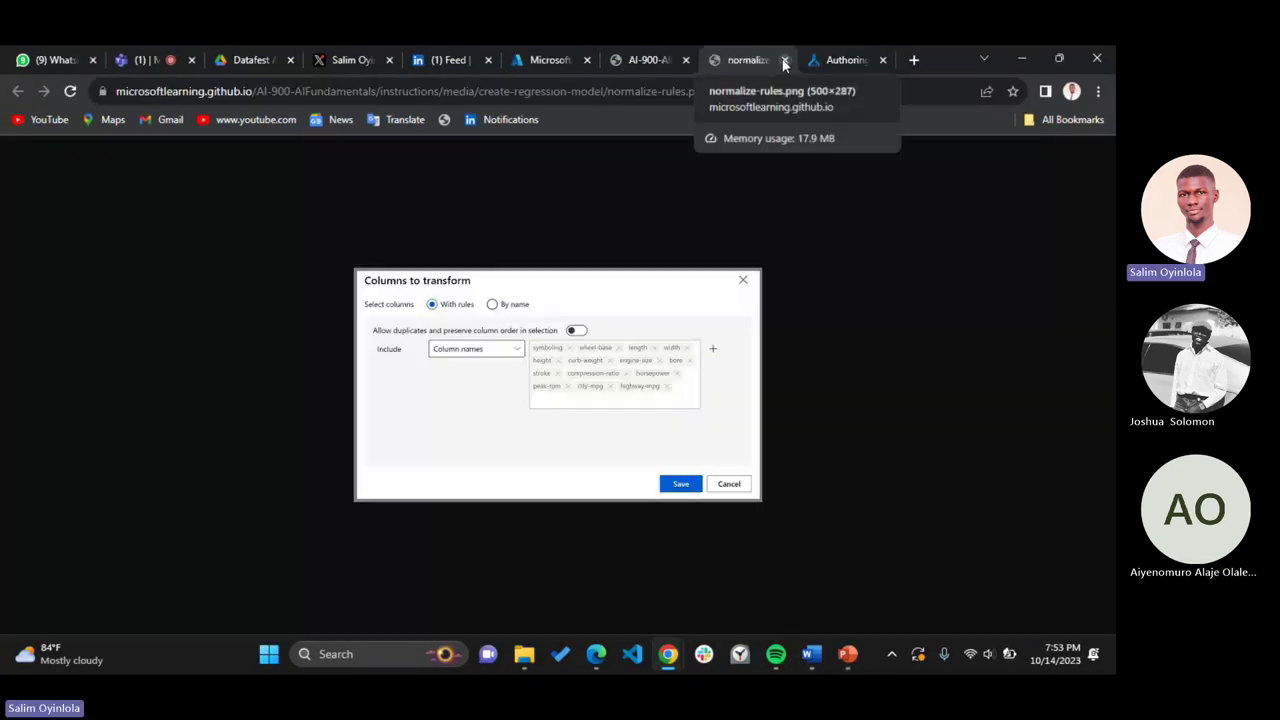
{"action": "left_click", "coordinate": [785, 60]}
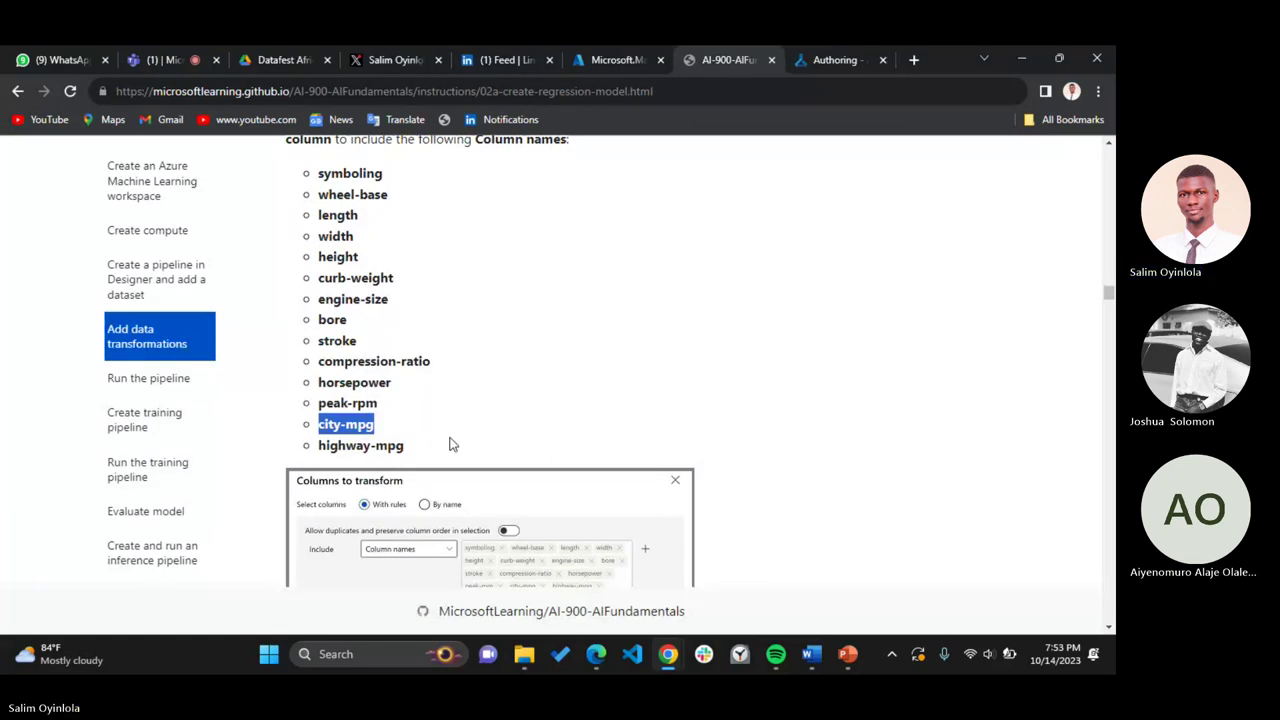
{"action": "left_click_drag", "start_coordinate": [326, 445], "coordinate": [409, 449]}
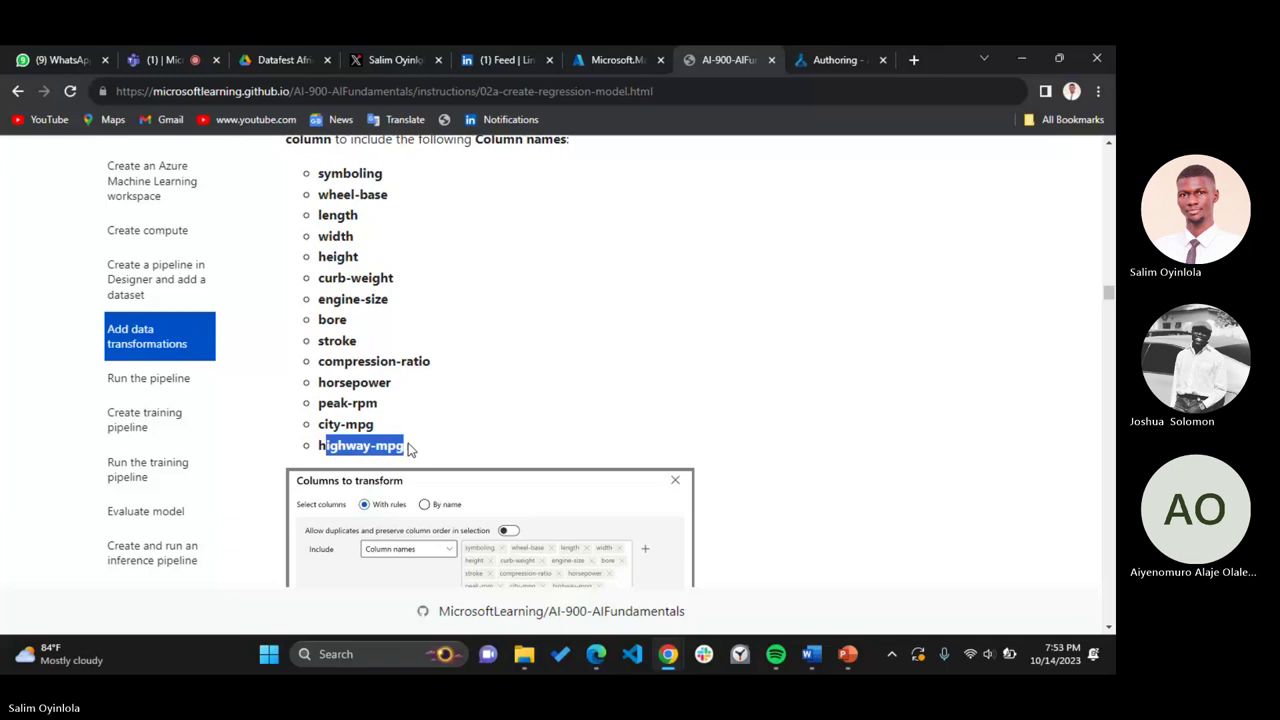
{"action": "key", "text": "ctrl+Tab"}
{"action": "key", "text": "ctrl+v"}
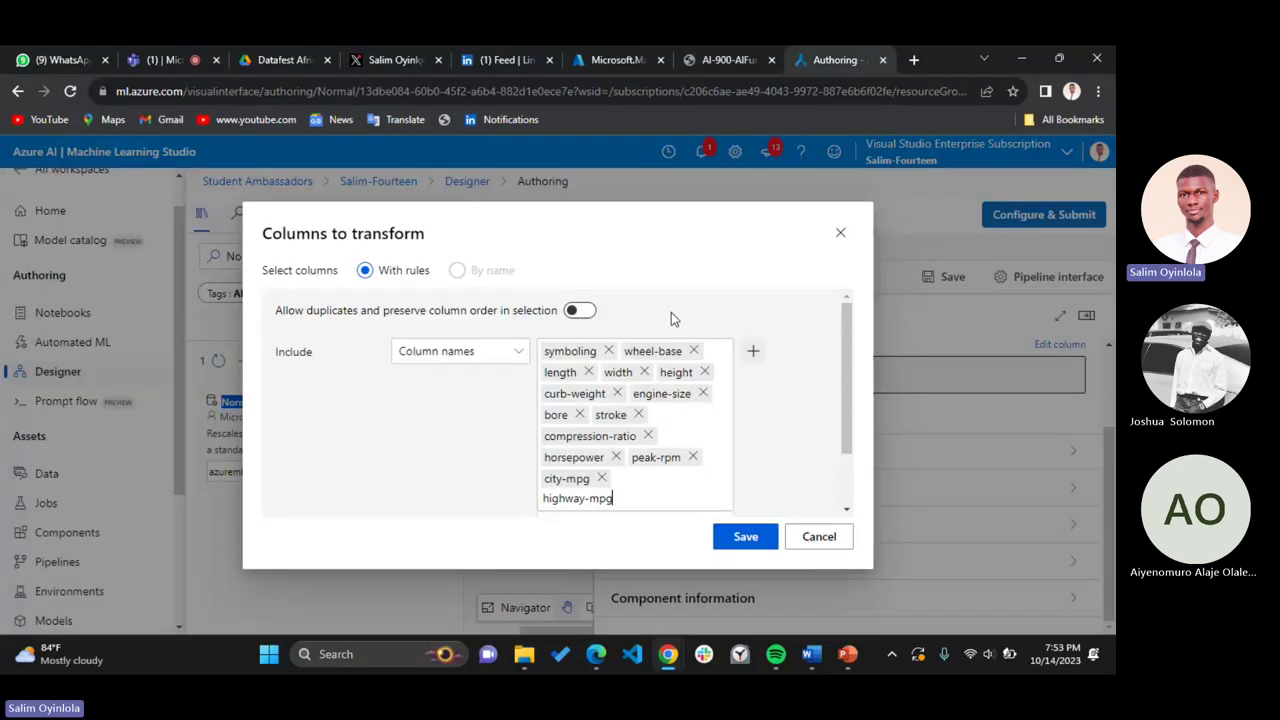
{"action": "key", "text": "Return"}
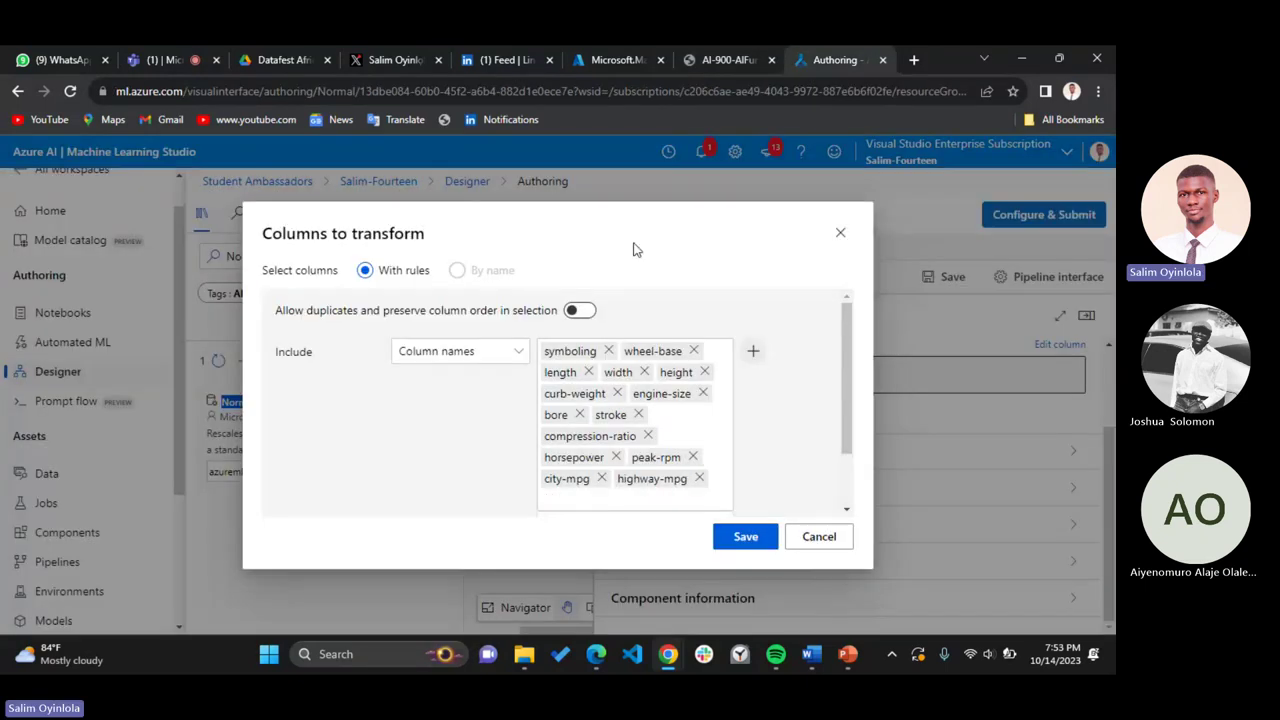
Check the guide's Run the pipeline section and save the columns to transform selection of Normalize Data
{"action": "left_click", "coordinate": [688, 55]}
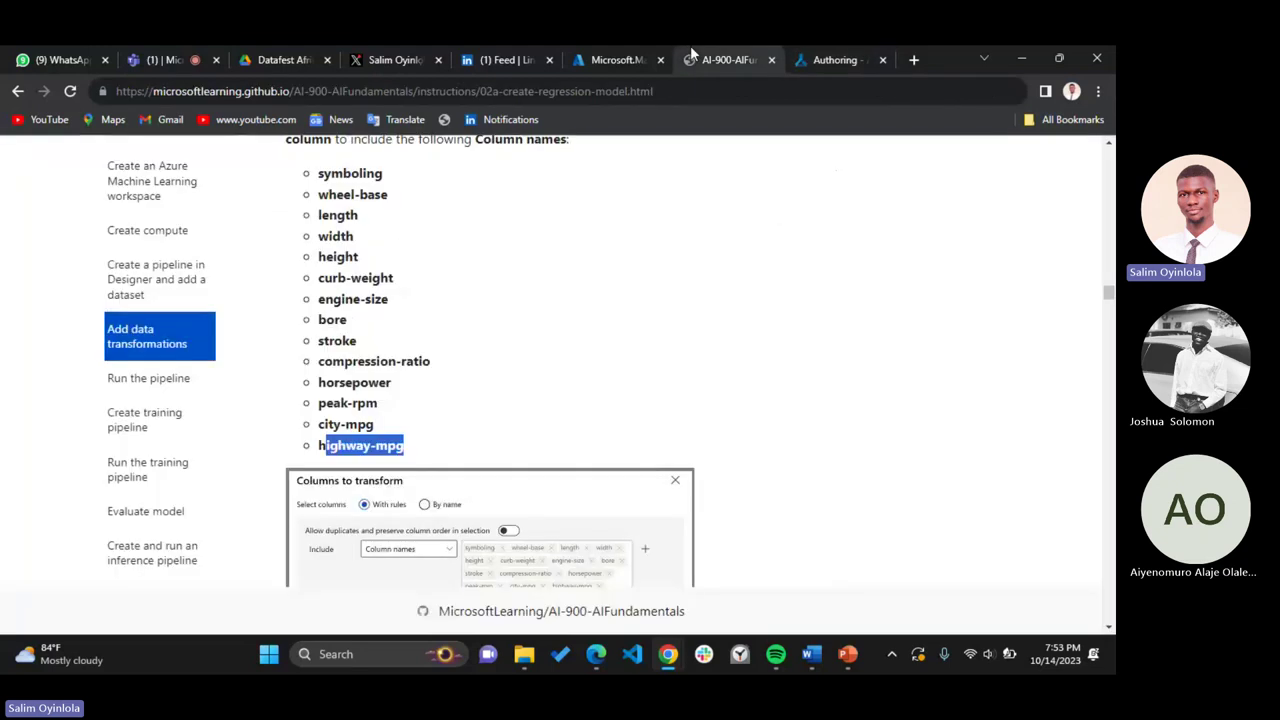
{"action": "scroll", "coordinate": [690, 52], "scroll_direction": "down", "scroll_amount": 3}
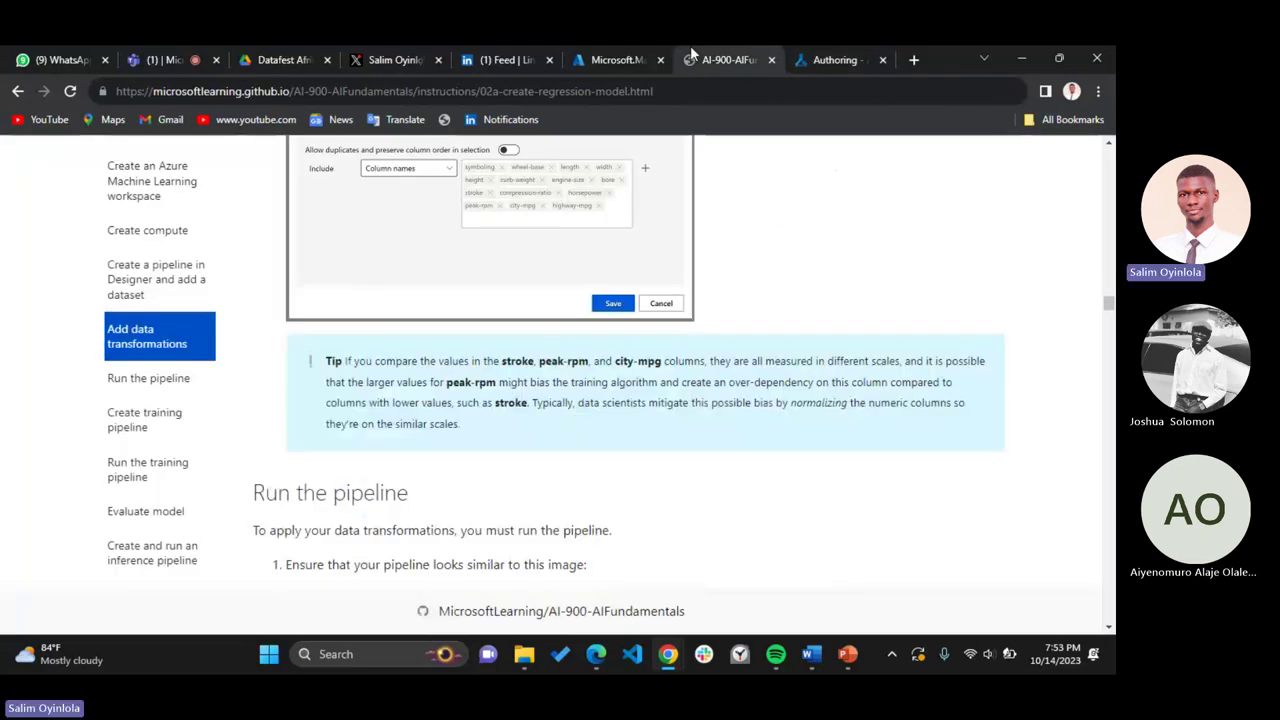
{"action": "scroll", "coordinate": [690, 45], "scroll_direction": "down", "scroll_amount": 2}
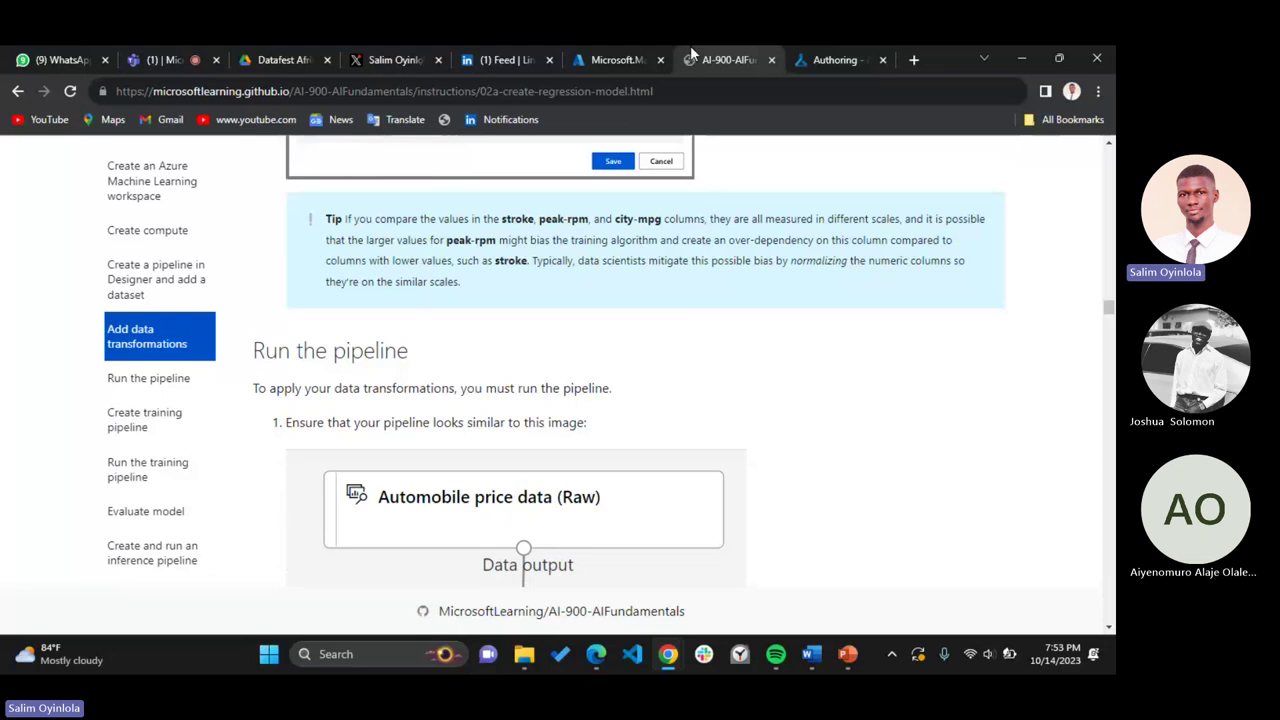
{"action": "scroll", "coordinate": [690, 55], "scroll_direction": "down", "scroll_amount": 3}
{"action": "scroll", "coordinate": [806, 52], "scroll_direction": "up", "scroll_amount": 1}
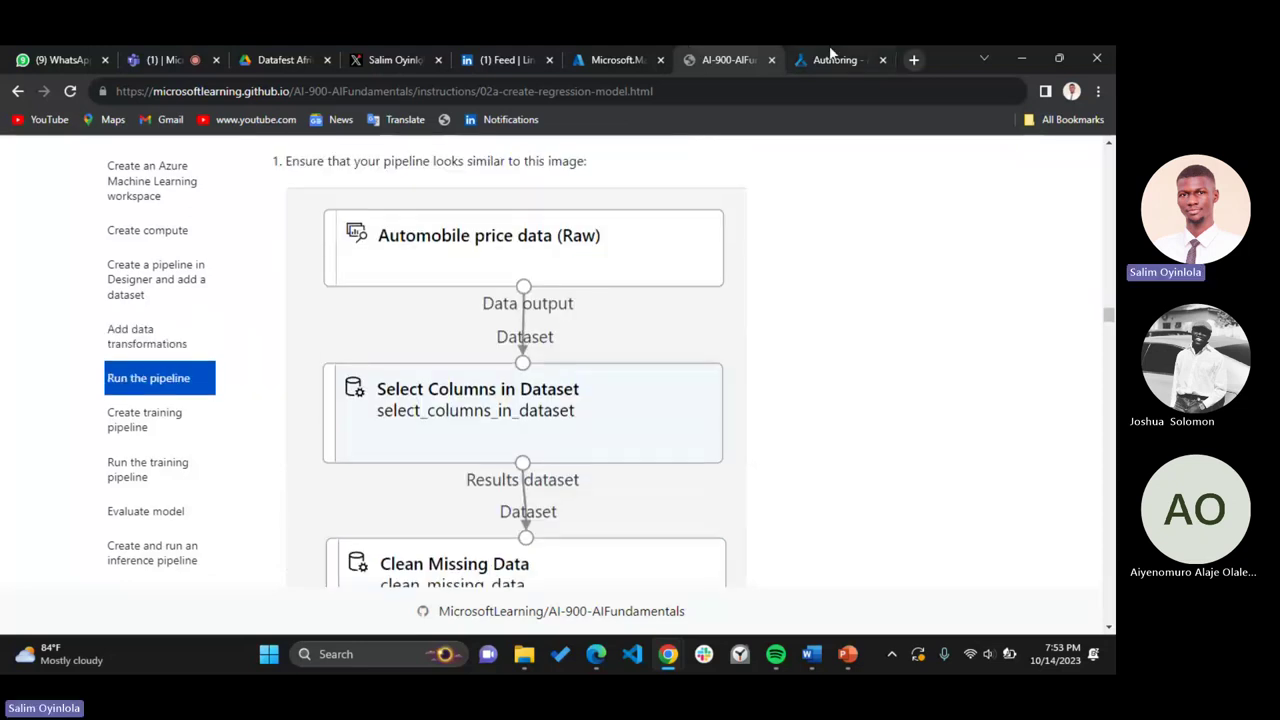
{"action": "left_click", "coordinate": [830, 58]}
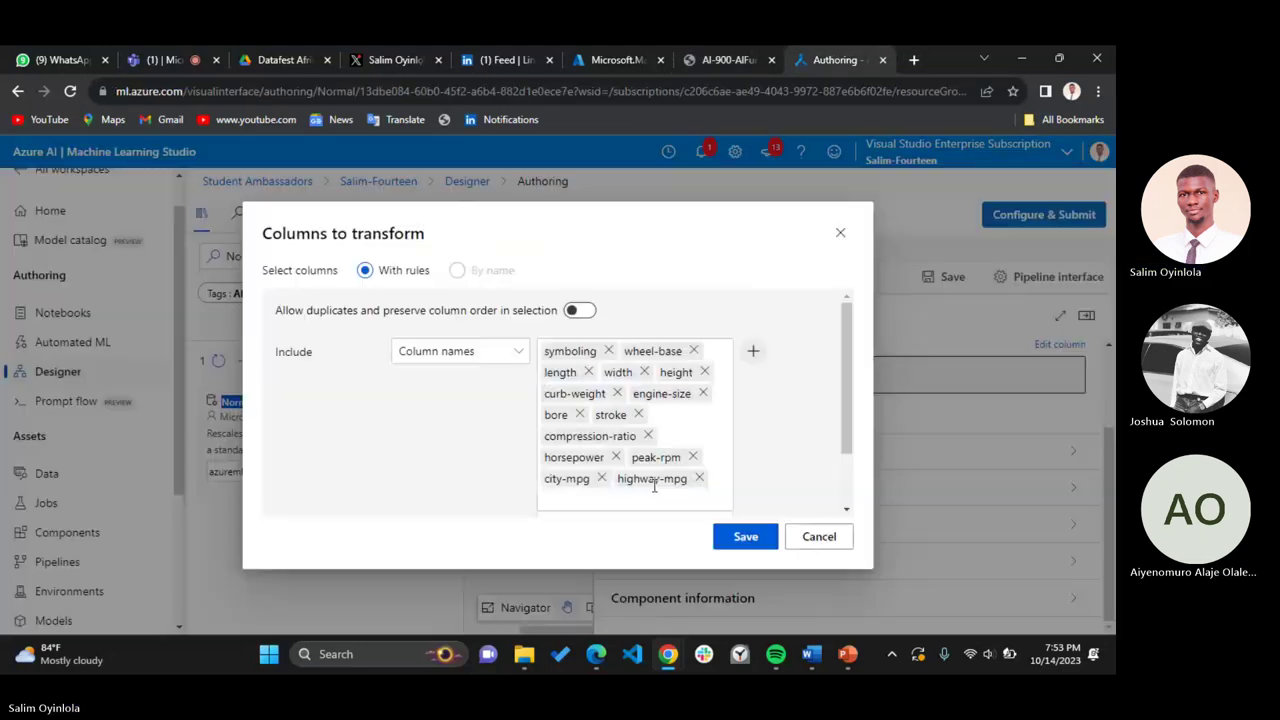
{"action": "left_click", "coordinate": [735, 537]}
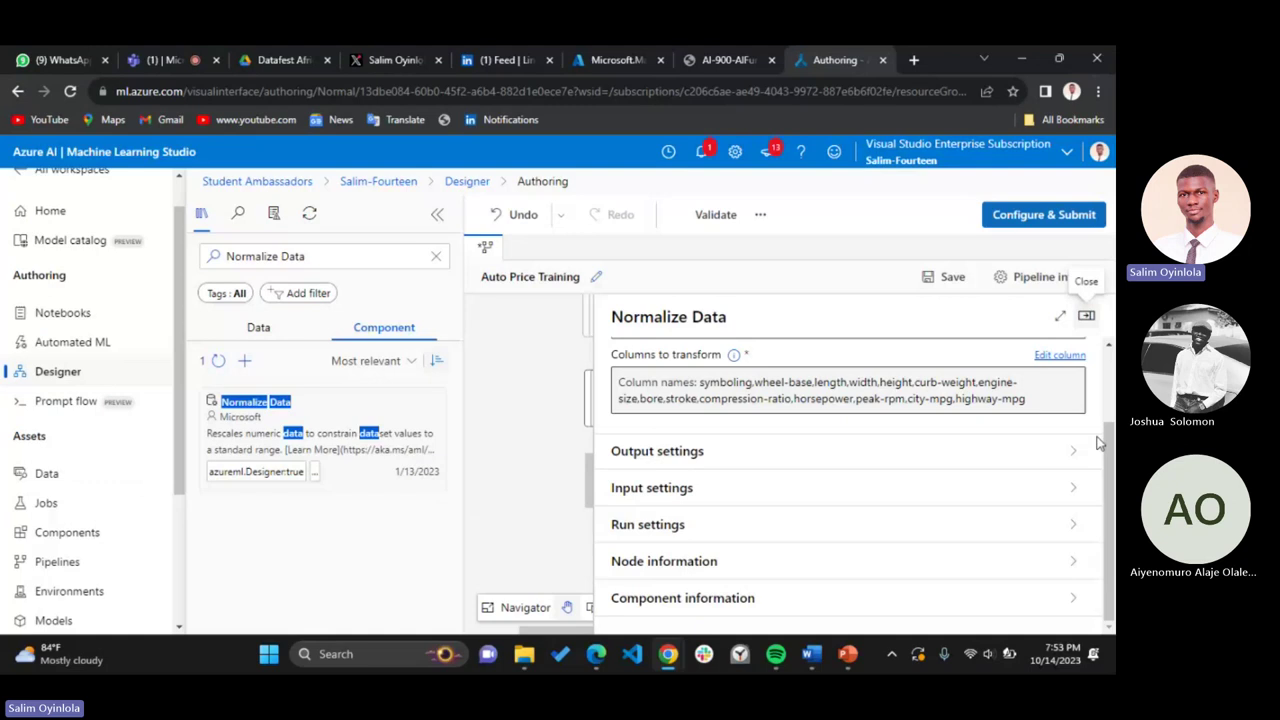
{"action": "scroll", "coordinate": [1100, 443], "scroll_direction": "up", "scroll_amount": 2}
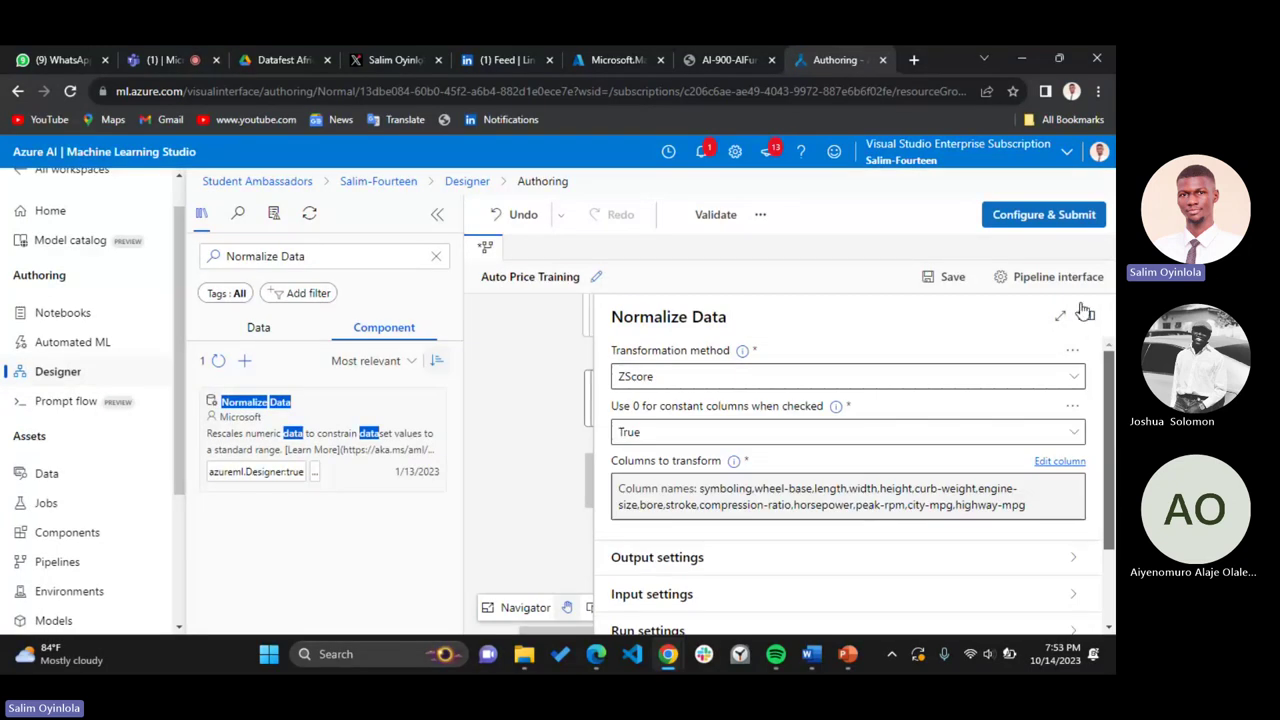
Read the guide's reference pipeline and job submission instructions, and open the pipeline job setup for Auto Price Training
{"action": "left_click", "coordinate": [730, 60]}
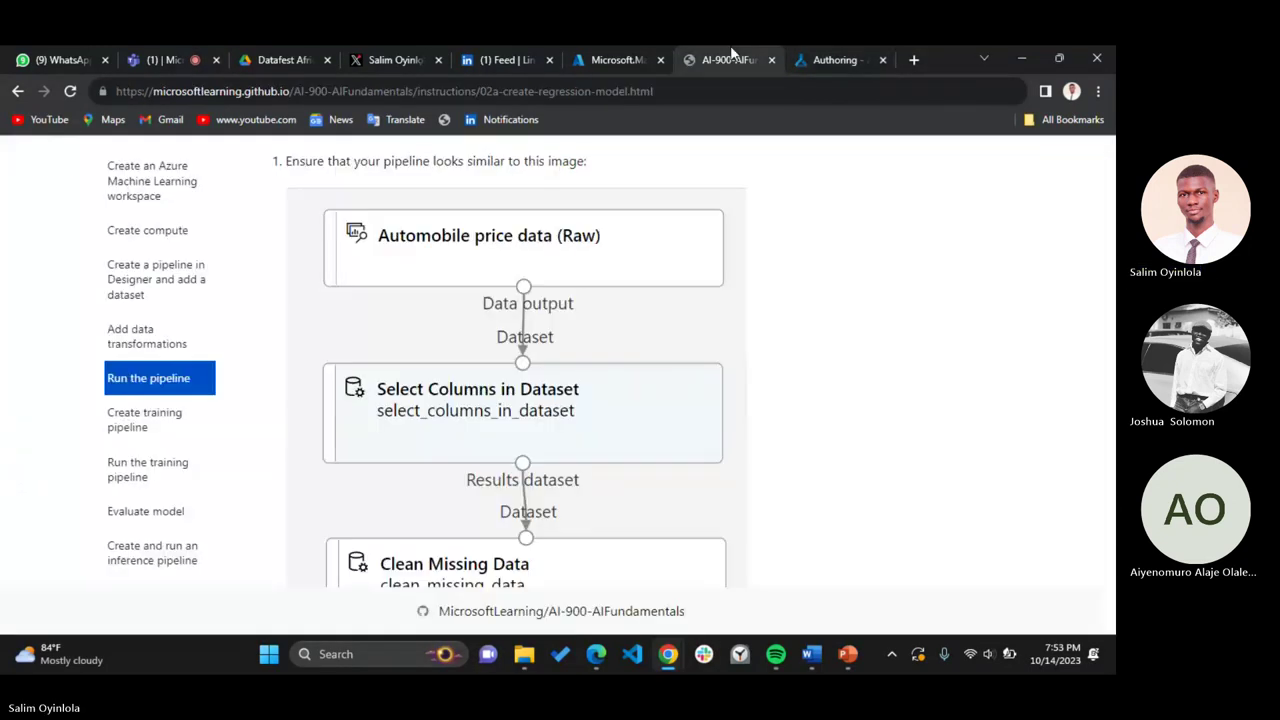
{"action": "scroll", "coordinate": [774, 470], "scroll_direction": "down", "scroll_amount": 3}
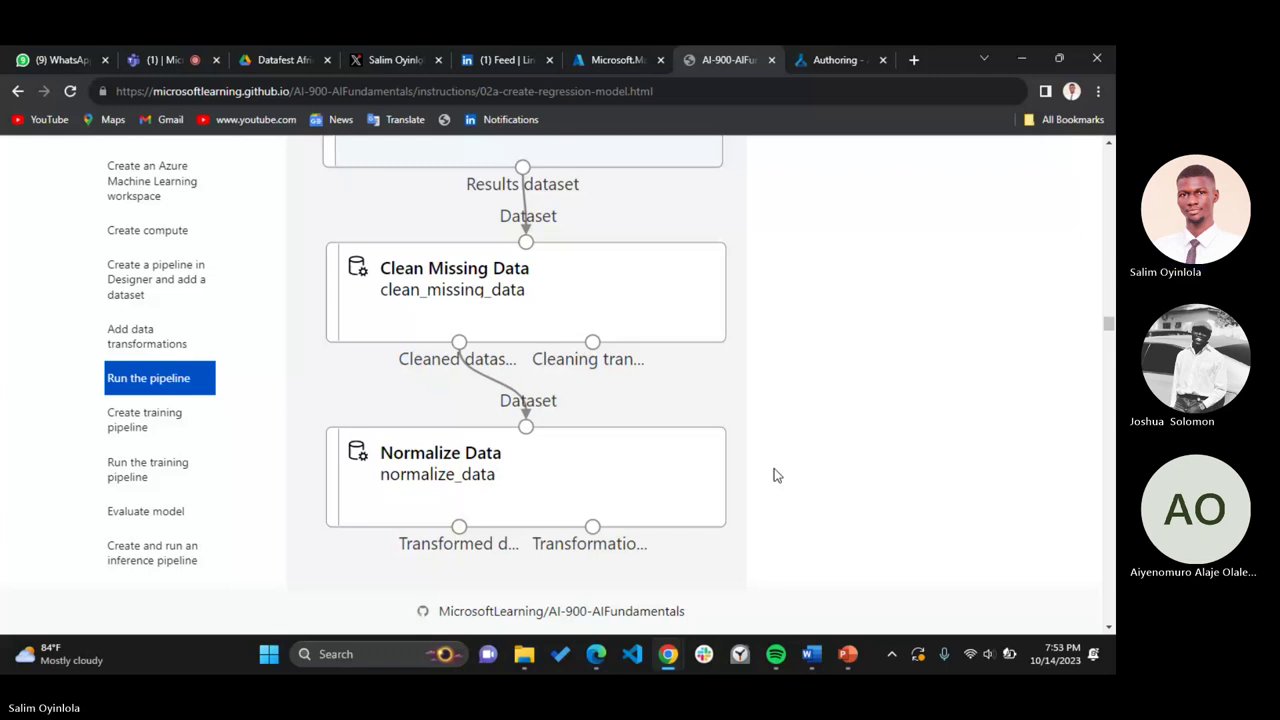
{"action": "scroll", "coordinate": [774, 470], "scroll_direction": "down", "scroll_amount": 2}
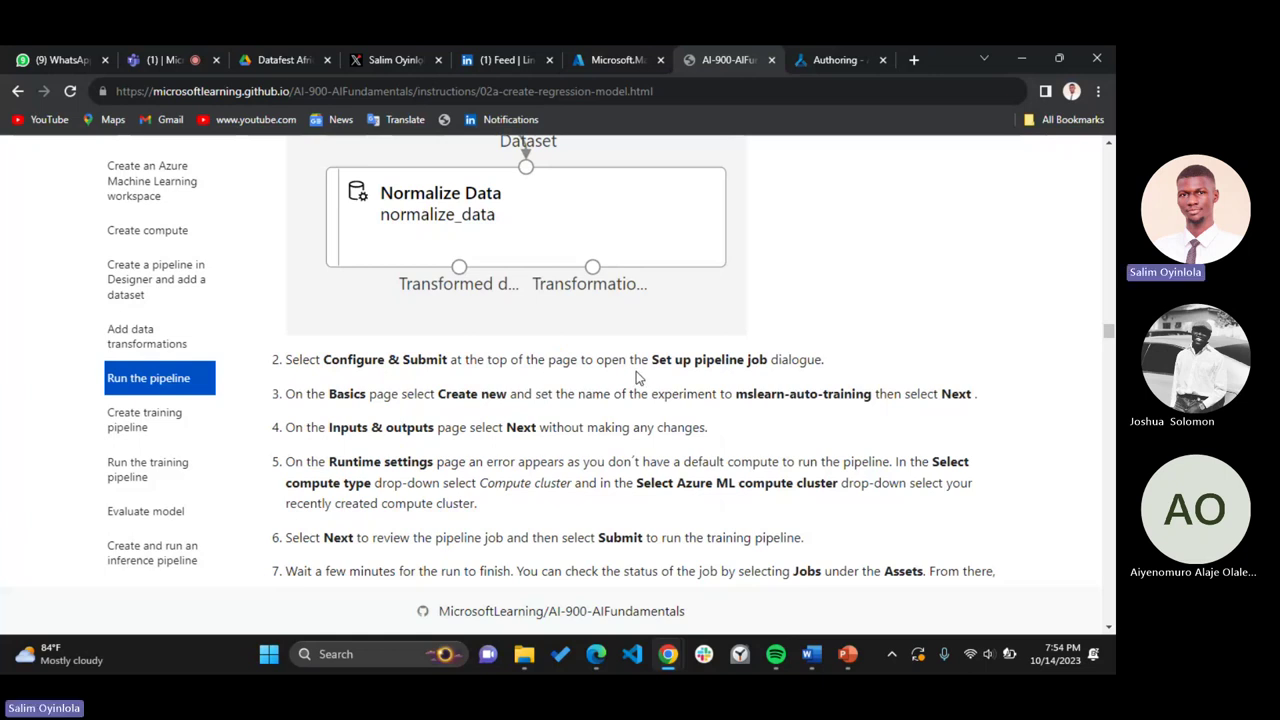
{"action": "left_click", "coordinate": [835, 60]}
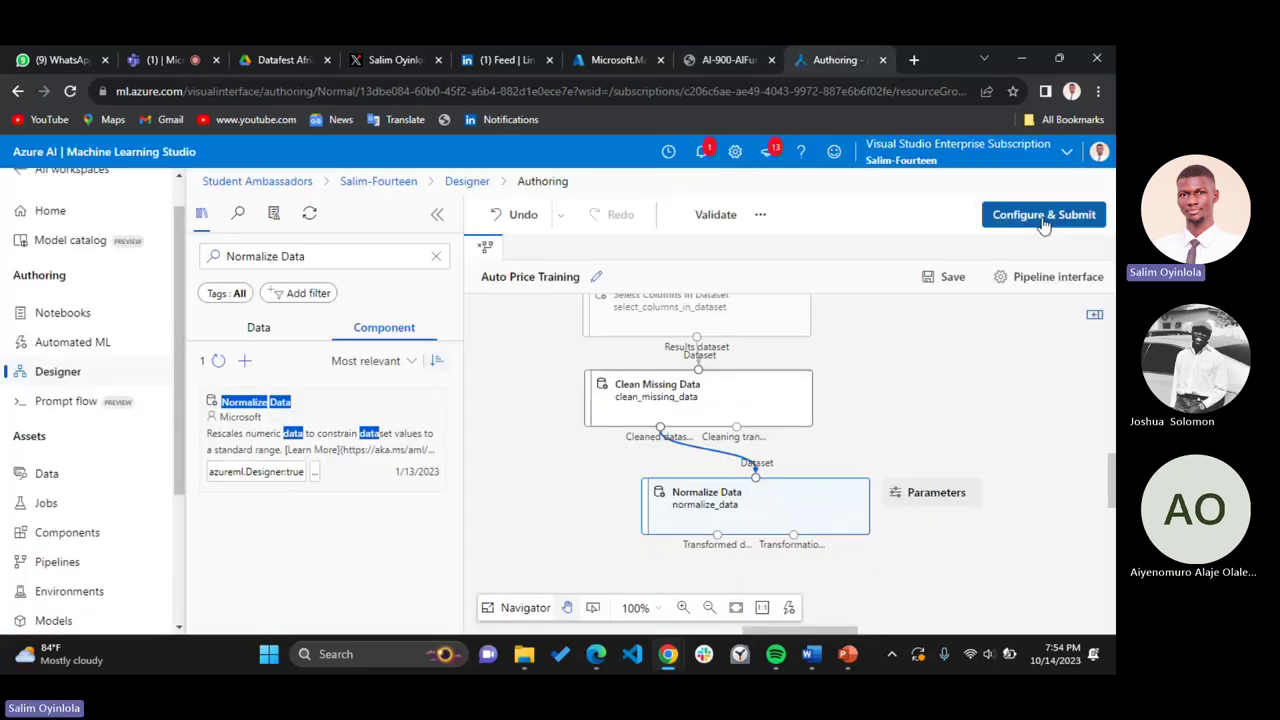
{"action": "left_click", "coordinate": [1043, 220]}
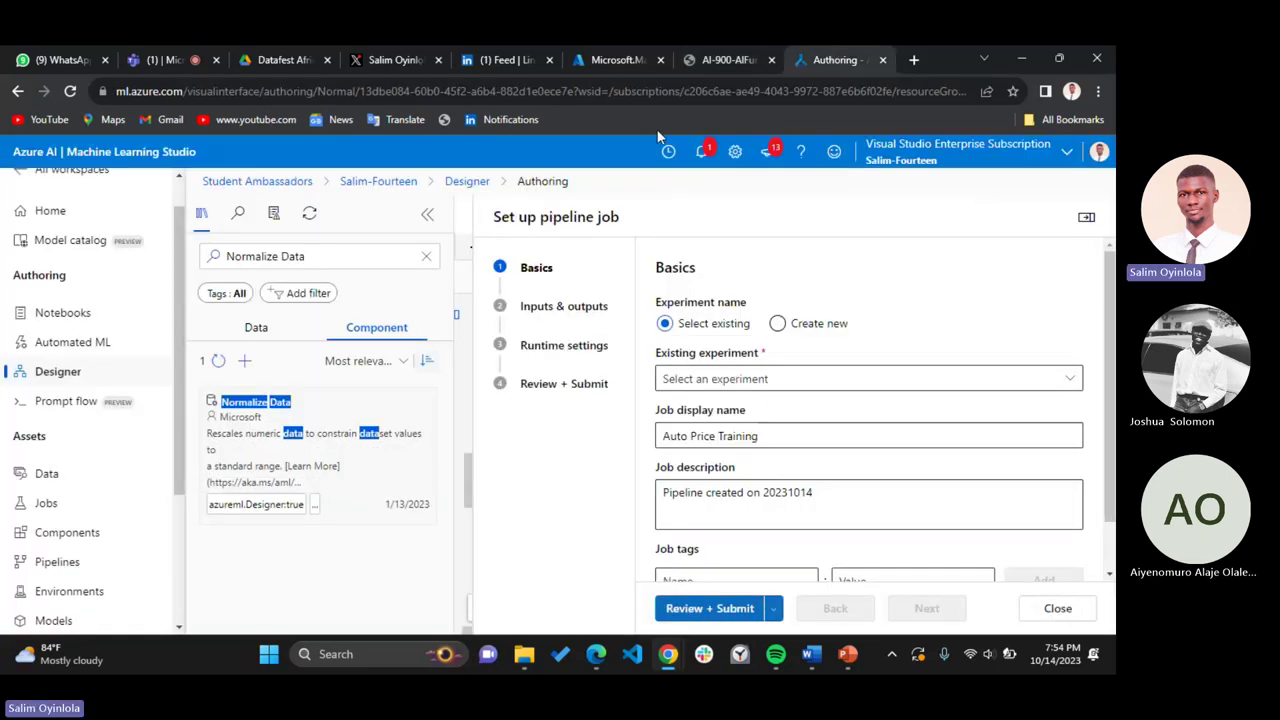
Choose to create a new experiment for the pipeline job and name it mslearn-auto-training, as given in the guide
{"action": "left_click", "coordinate": [720, 58]}
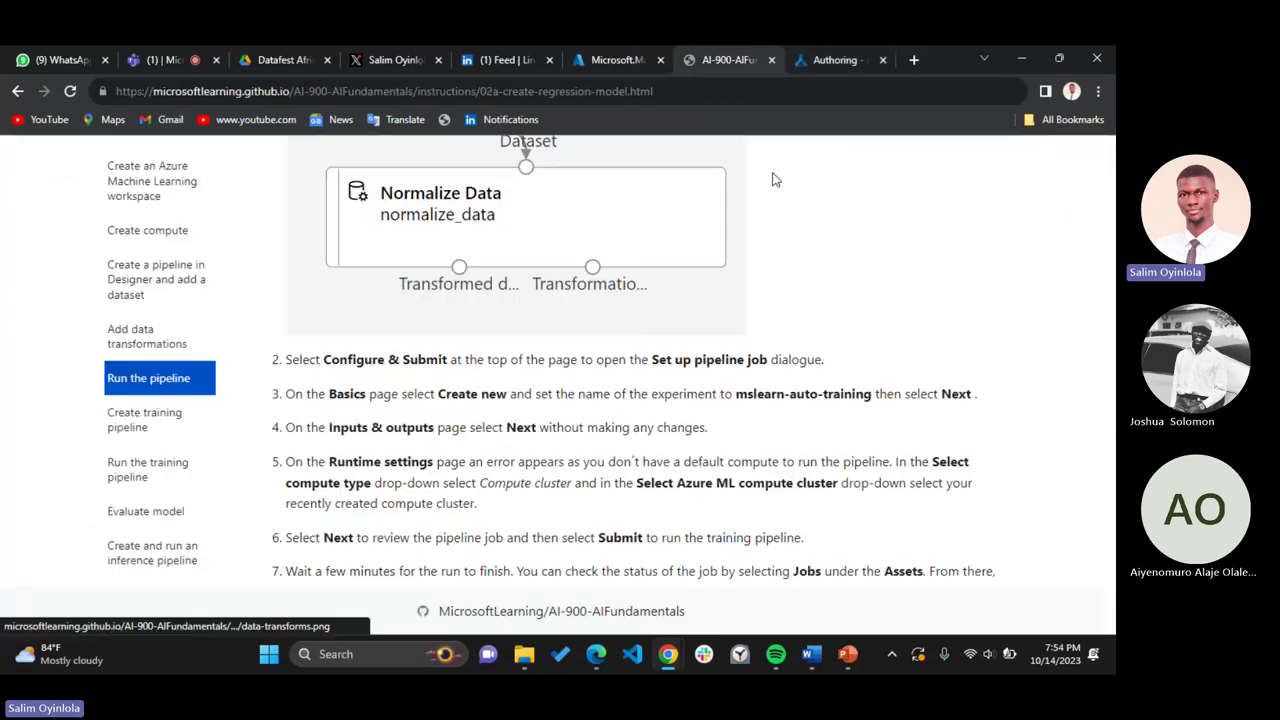
{"action": "left_click", "coordinate": [822, 59]}
{"action": "left_click", "coordinate": [780, 326]}
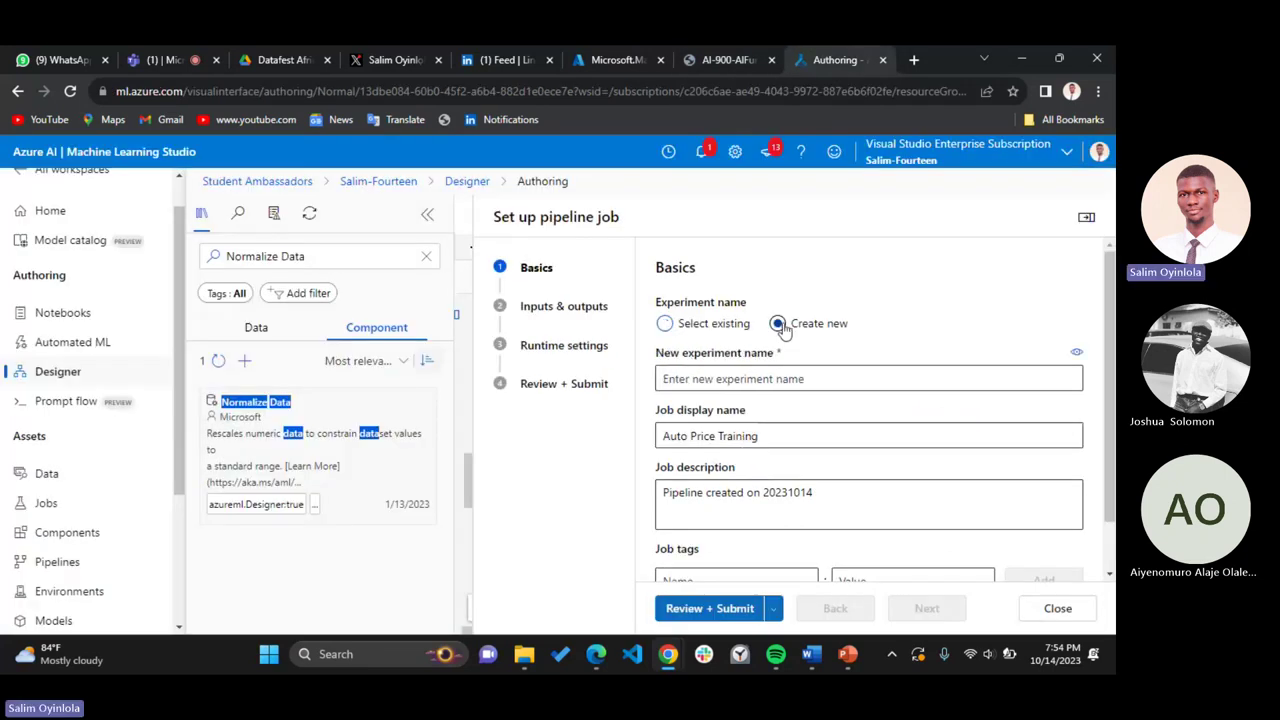
{"action": "left_click", "coordinate": [728, 59]}
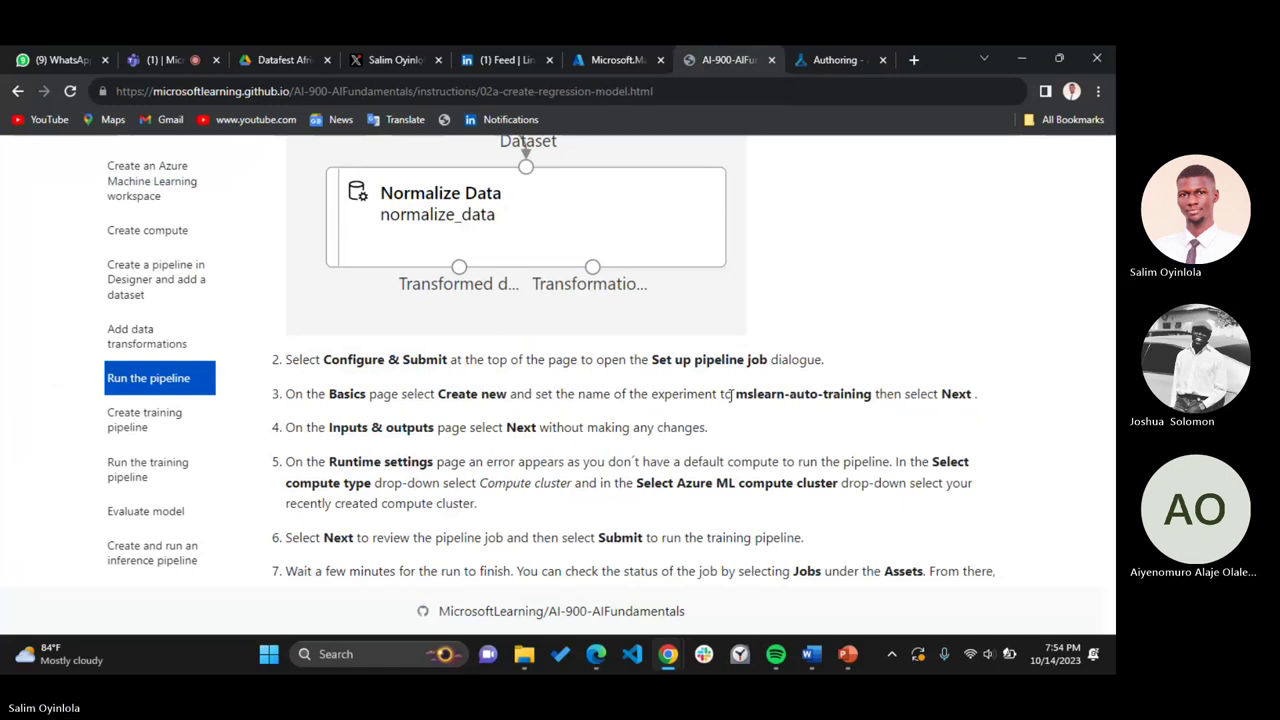
{"action": "key", "text": "ctrl+Tab"}
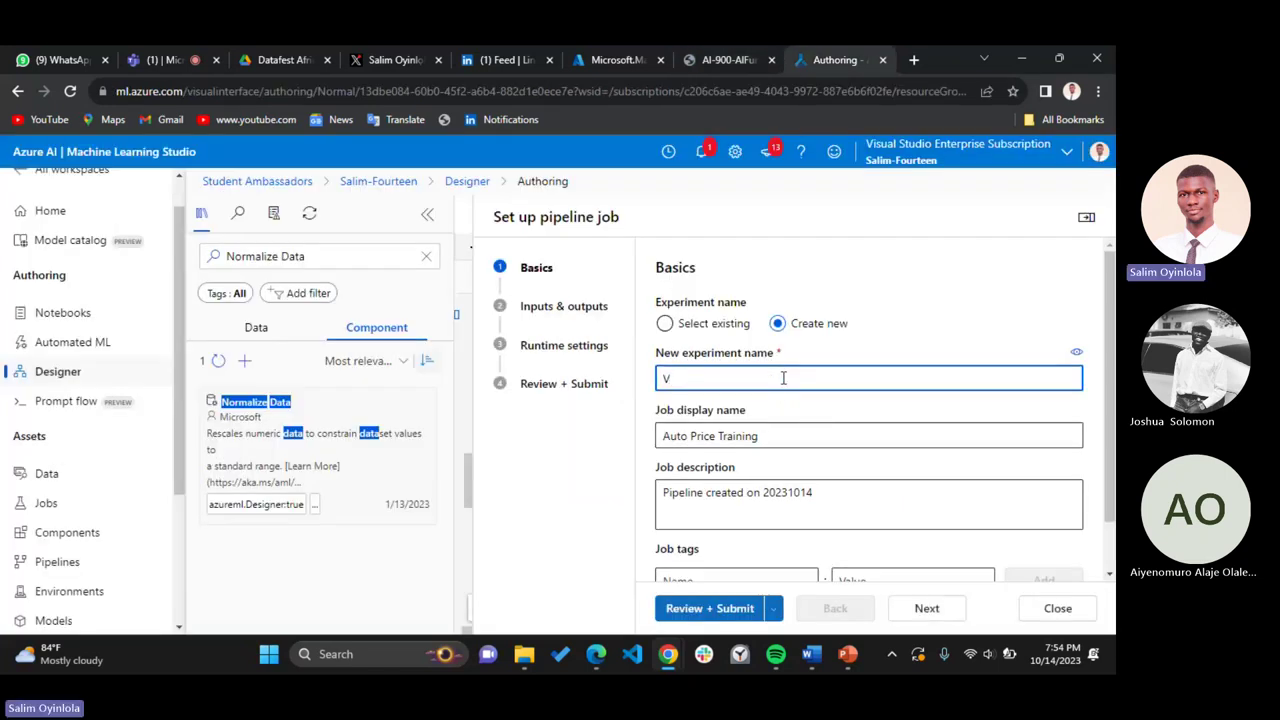
{"action": "key", "text": "BackSpace"}
{"action": "key", "text": "ctrl+v"}
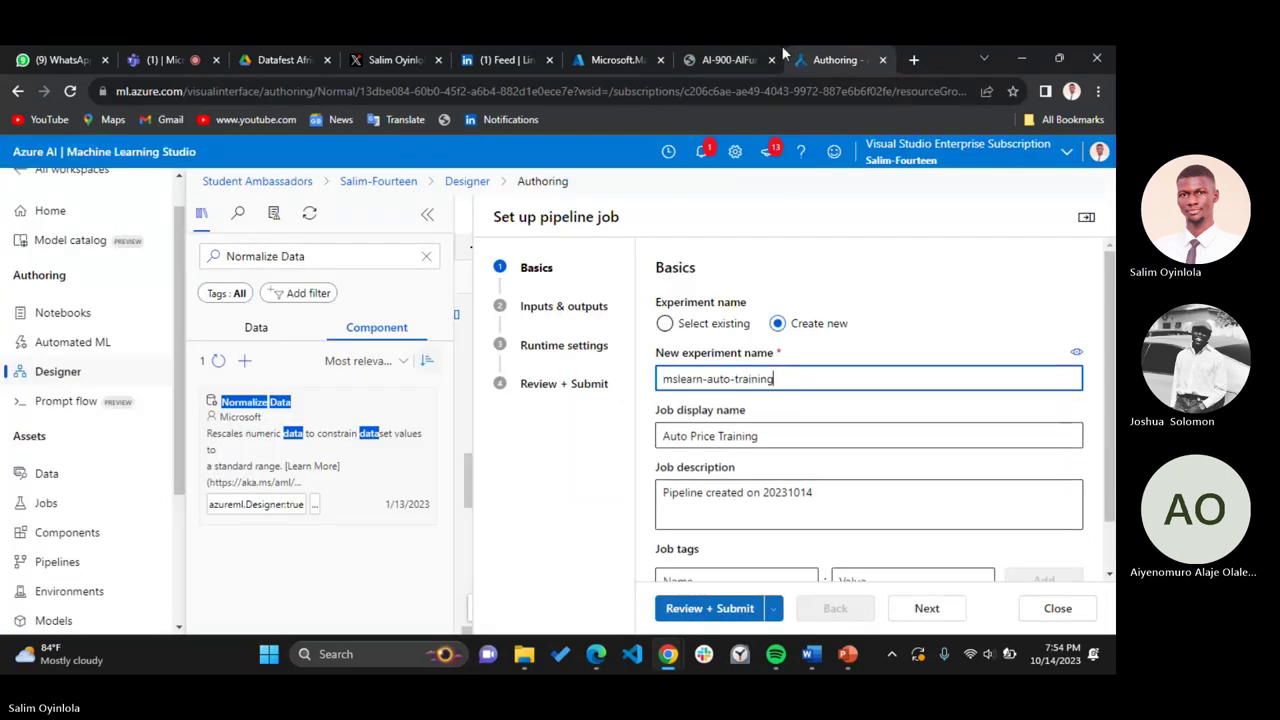
Check the guide and advance the job setup past Basics and the unchanged Inputs & outputs to Runtime settings
{"action": "left_click", "coordinate": [730, 60]}
{"action": "left_click", "coordinate": [807, 360]}
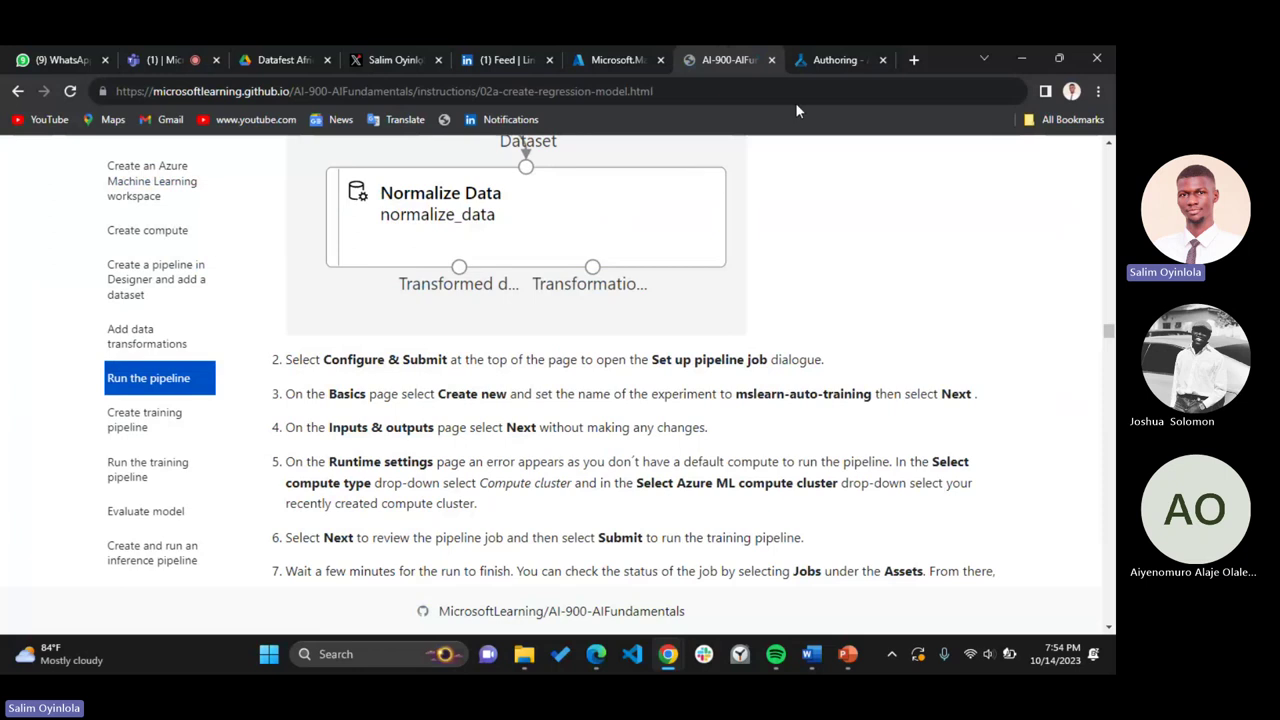
{"action": "left_click", "coordinate": [815, 63]}
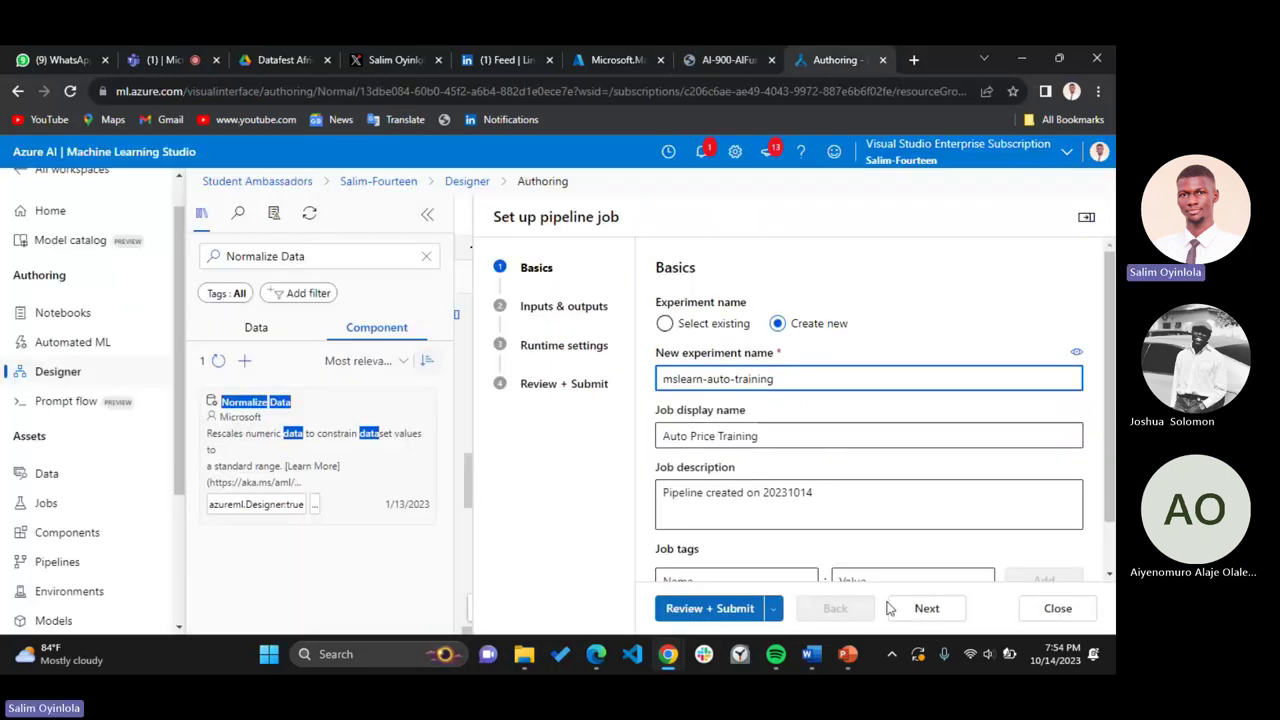
{"action": "left_click", "coordinate": [927, 609]}
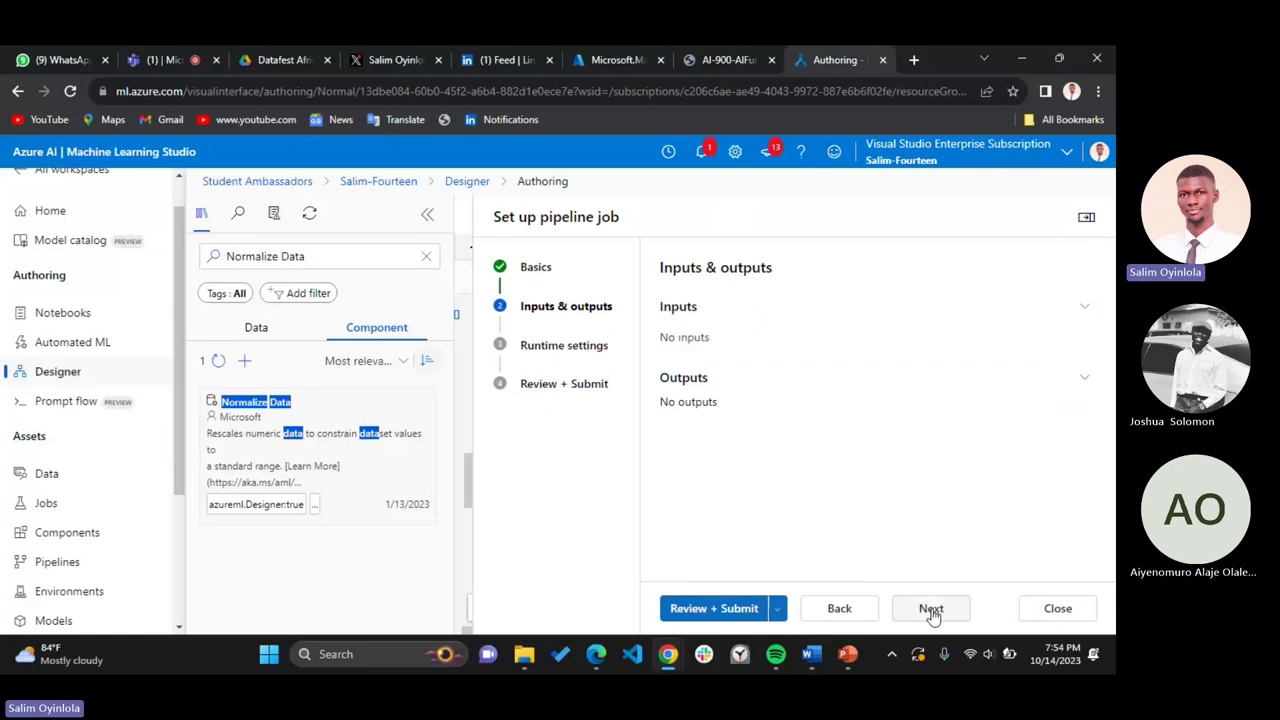
{"action": "left_click", "coordinate": [931, 610]}
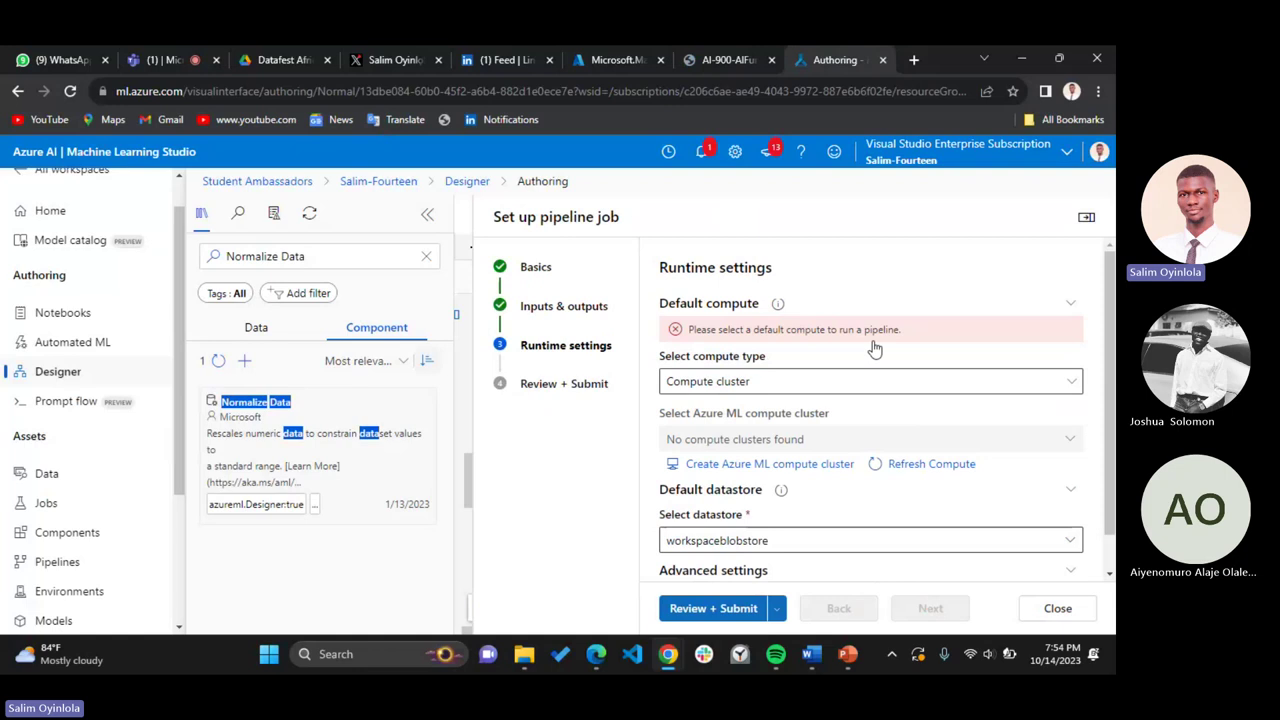
Consult the guide's compute instructions, set the default compute type to Compute instance and select the running Azure ML compute instance
{"action": "left_click", "coordinate": [736, 67]}
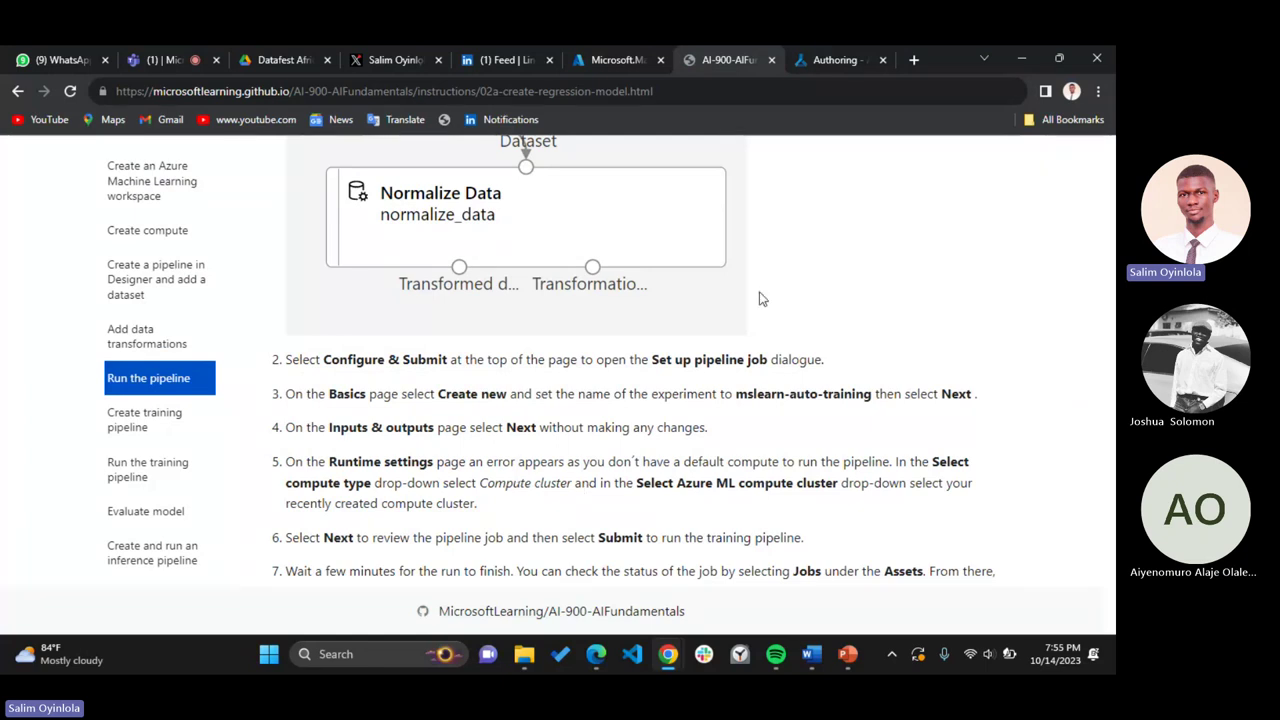
{"action": "left_click", "coordinate": [835, 60]}
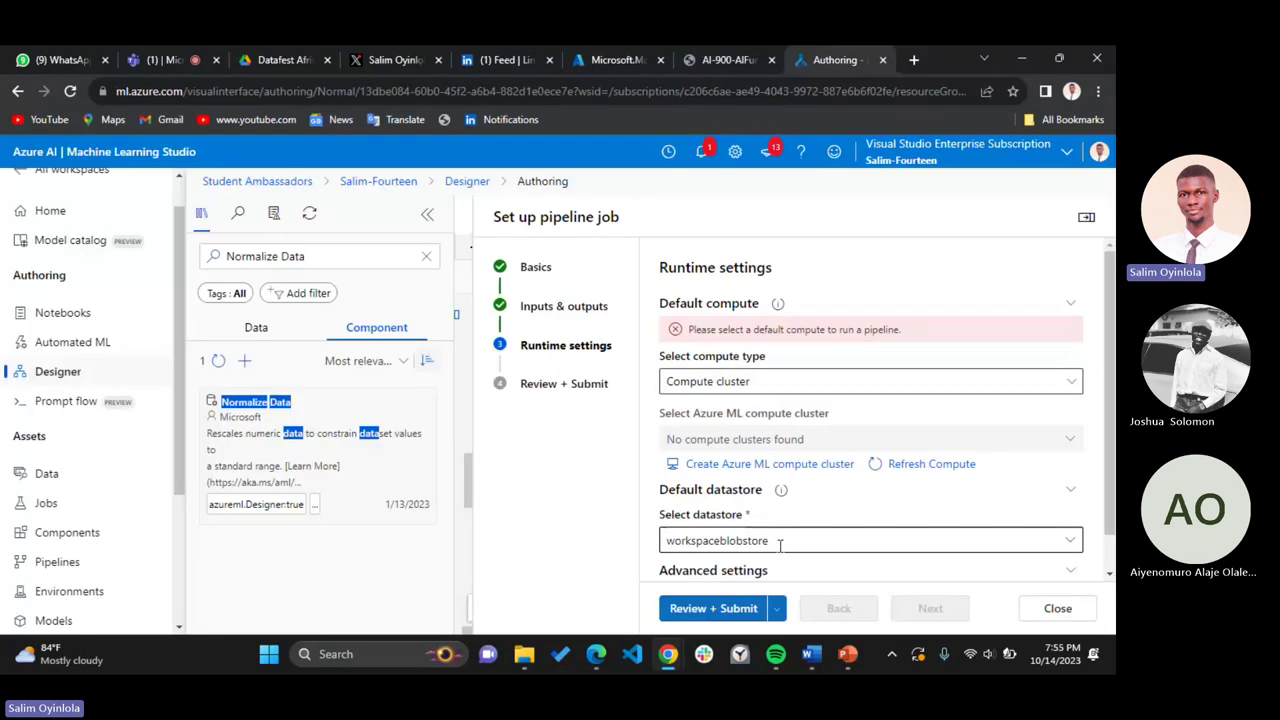
{"action": "left_click", "coordinate": [884, 390]}
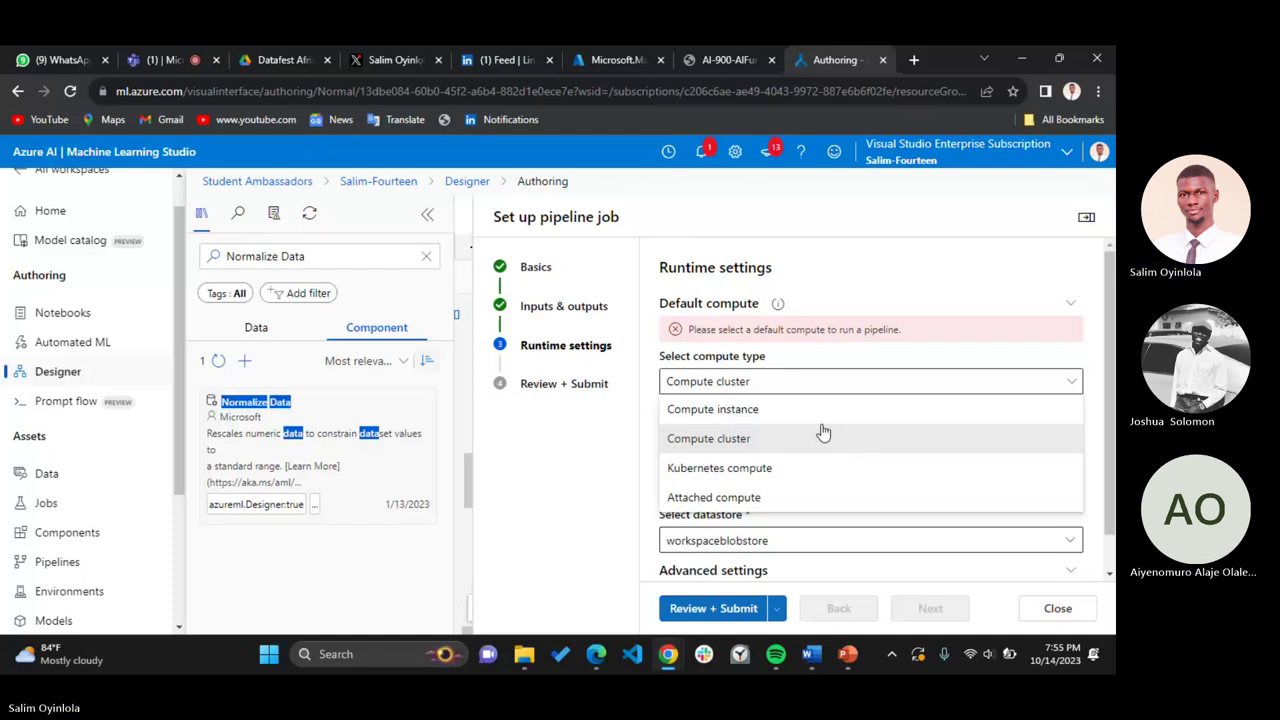
{"action": "key", "text": "ctrl+shift+Tab"}
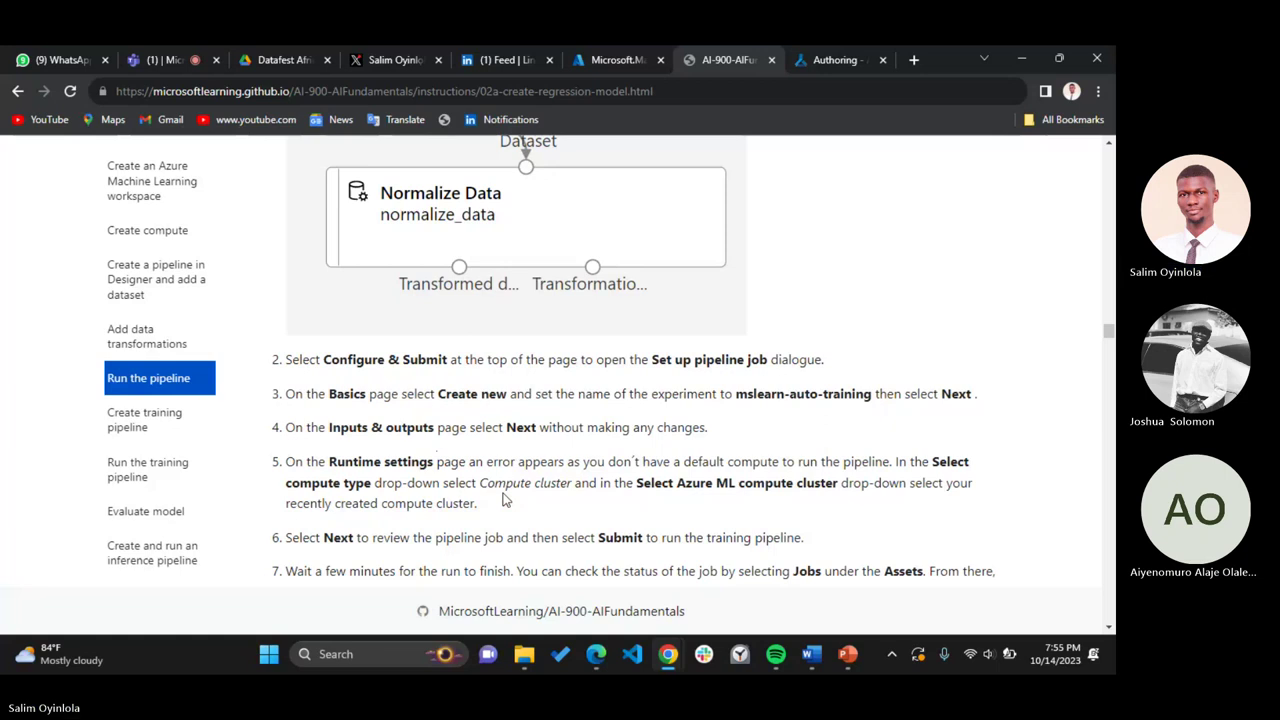
{"action": "left_click", "coordinate": [810, 58]}
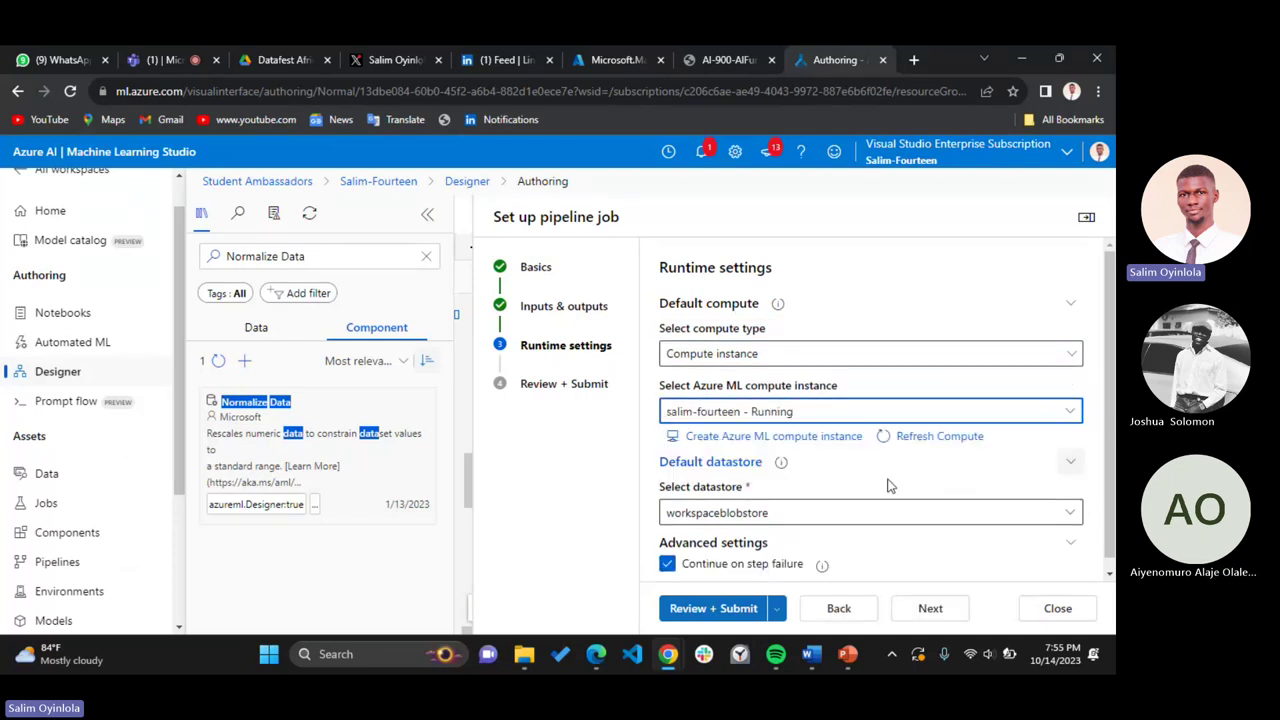
{"action": "scroll", "coordinate": [849, 577], "scroll_direction": "down", "scroll_amount": 1}
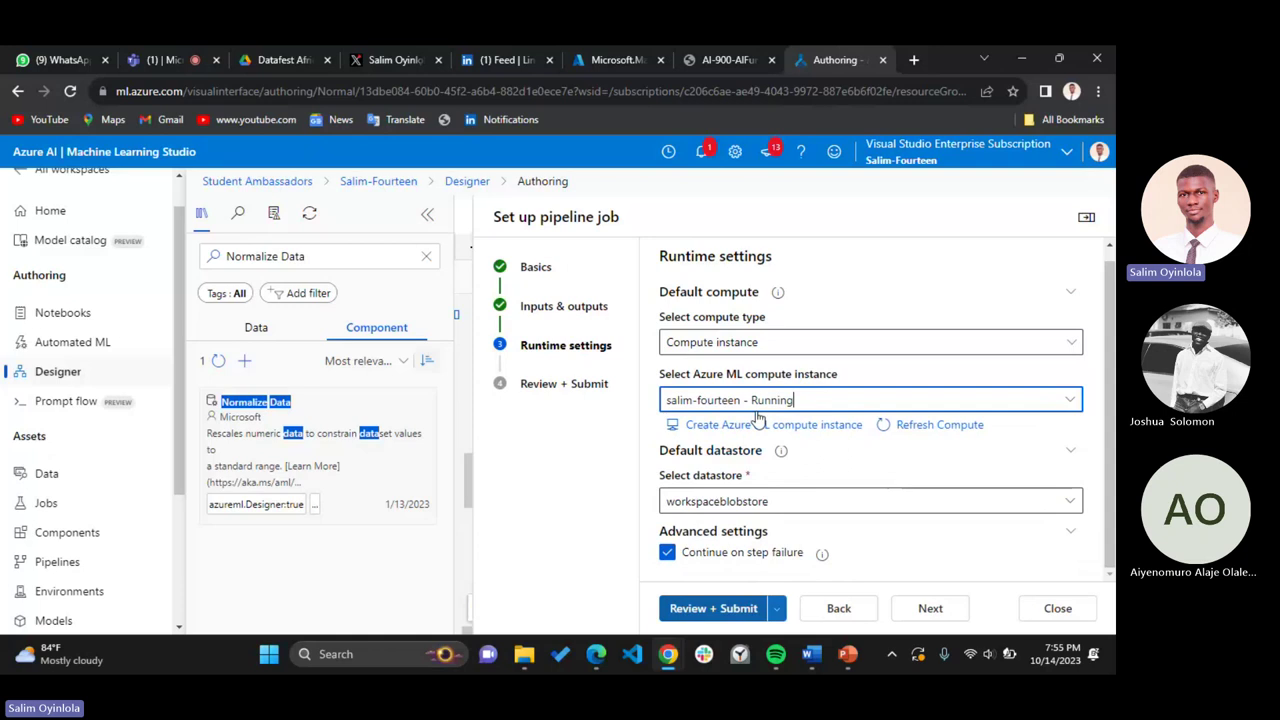
Read the guide's remaining run instructions, submit the Auto Price Training pipeline job and dismiss the feature tips on its job page
{"action": "left_click", "coordinate": [733, 59]}
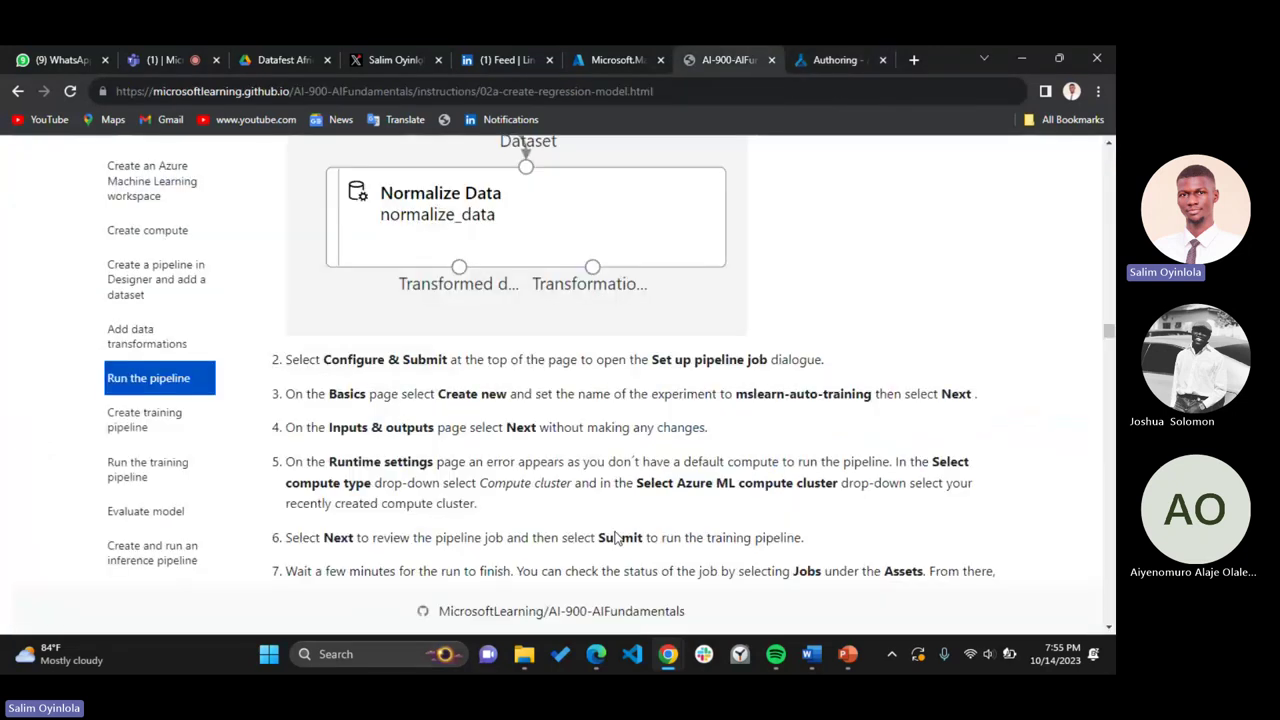
{"action": "scroll", "coordinate": [617, 538], "scroll_direction": "down", "scroll_amount": 1}
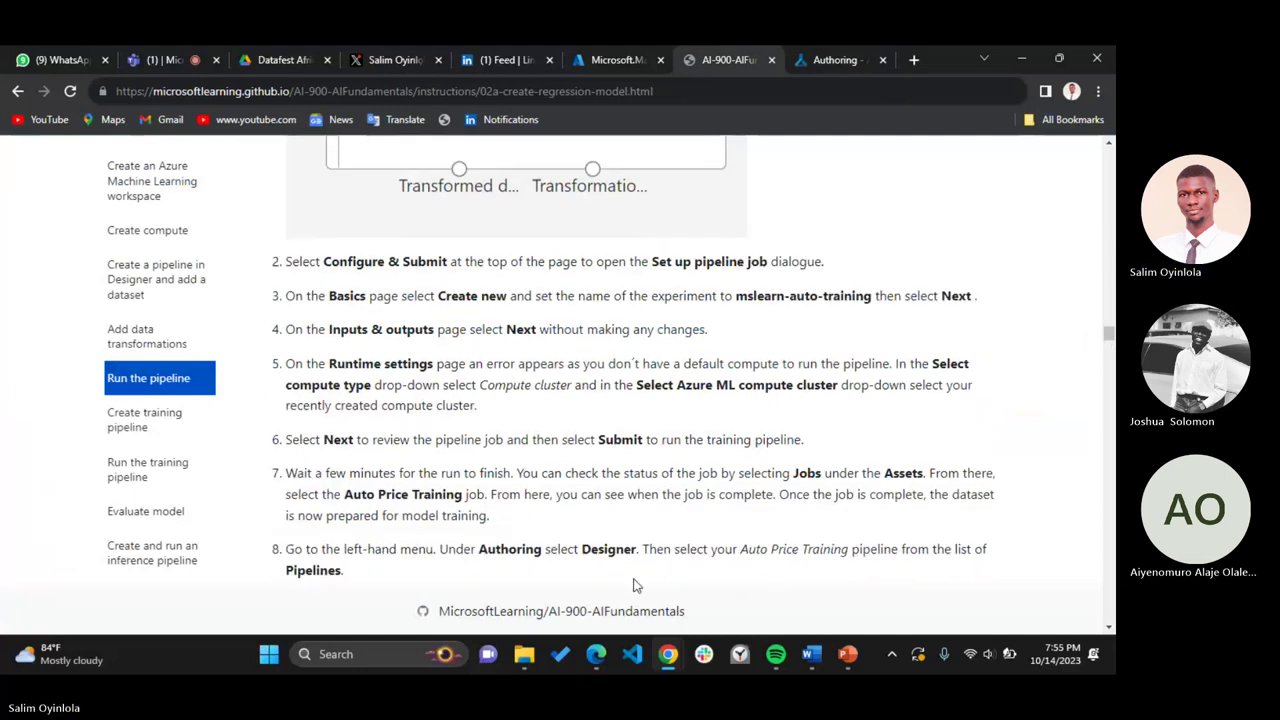
{"action": "scroll", "coordinate": [630, 580], "scroll_direction": "down", "scroll_amount": 1}
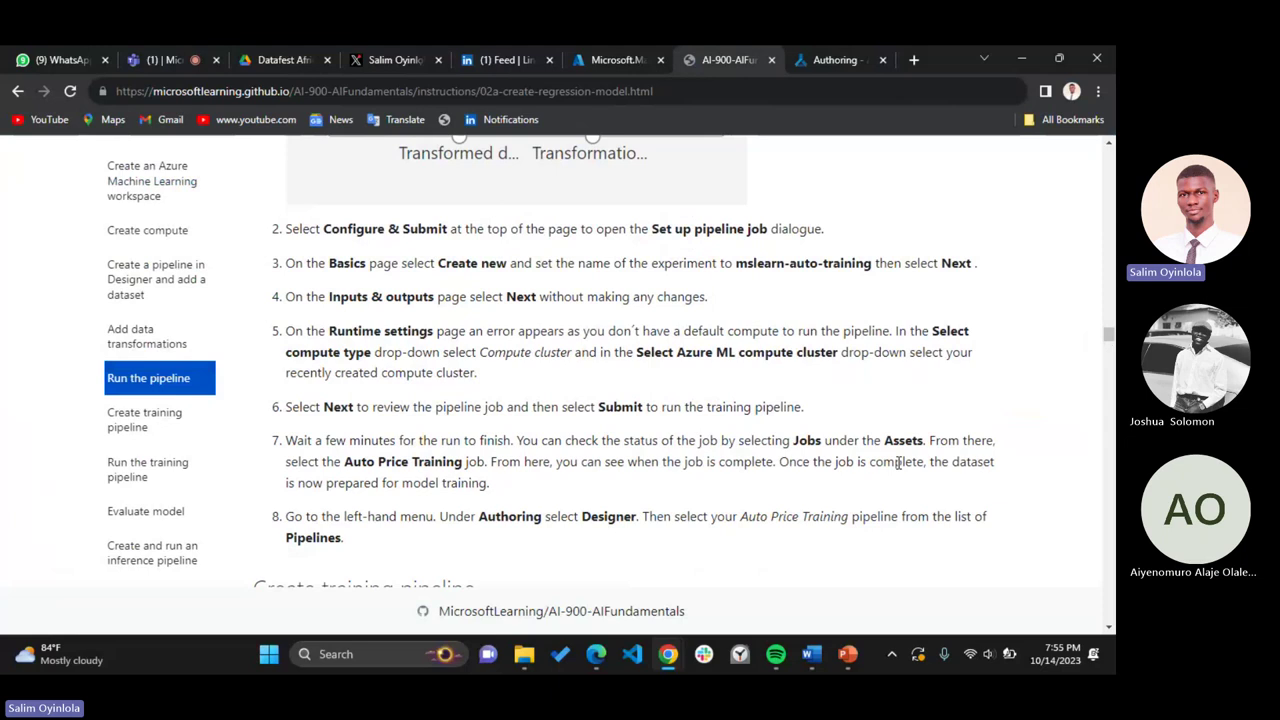
{"action": "scroll", "coordinate": [426, 413], "scroll_direction": "down", "scroll_amount": 1}
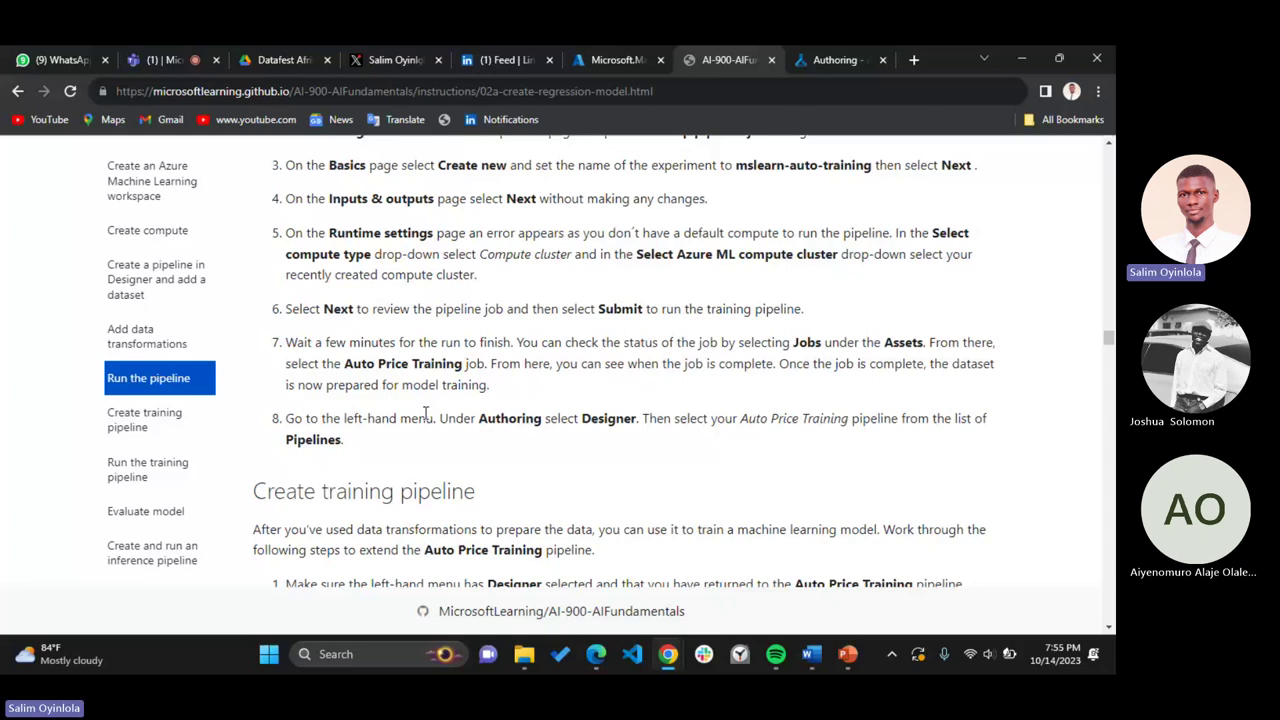
{"action": "key", "text": "ctrl+Tab"}
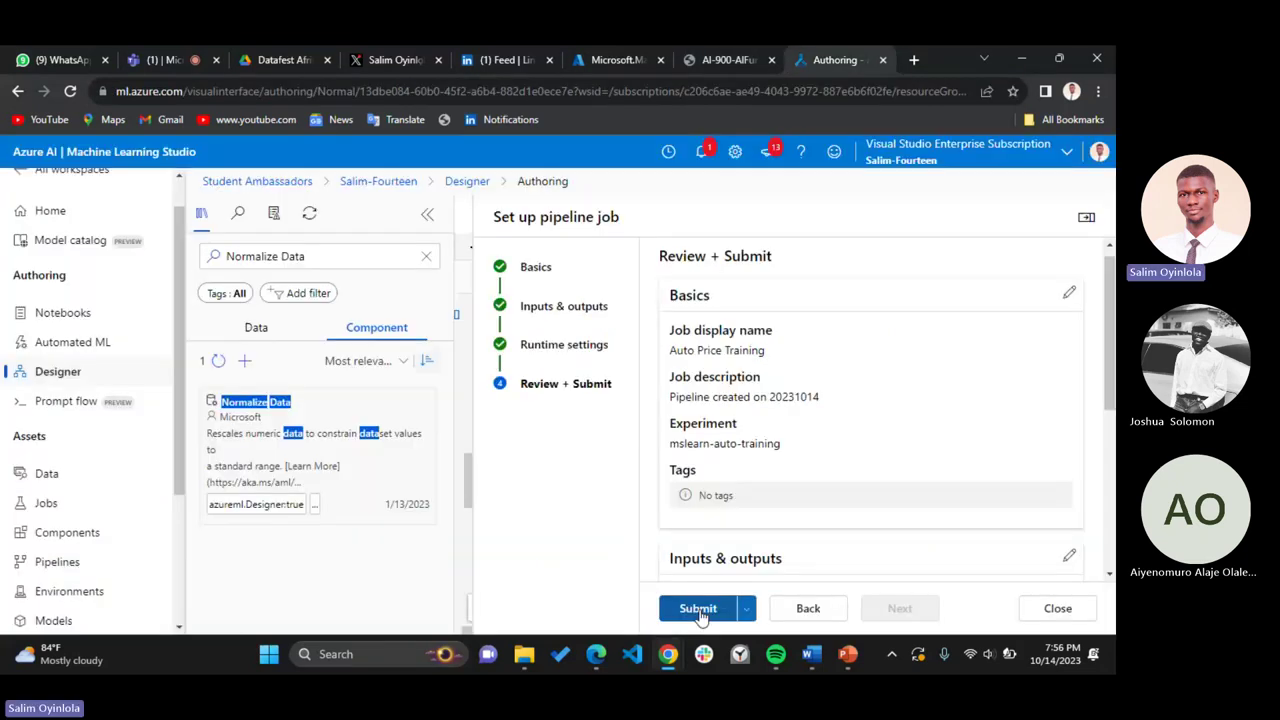
{"action": "left_click", "coordinate": [697, 606]}
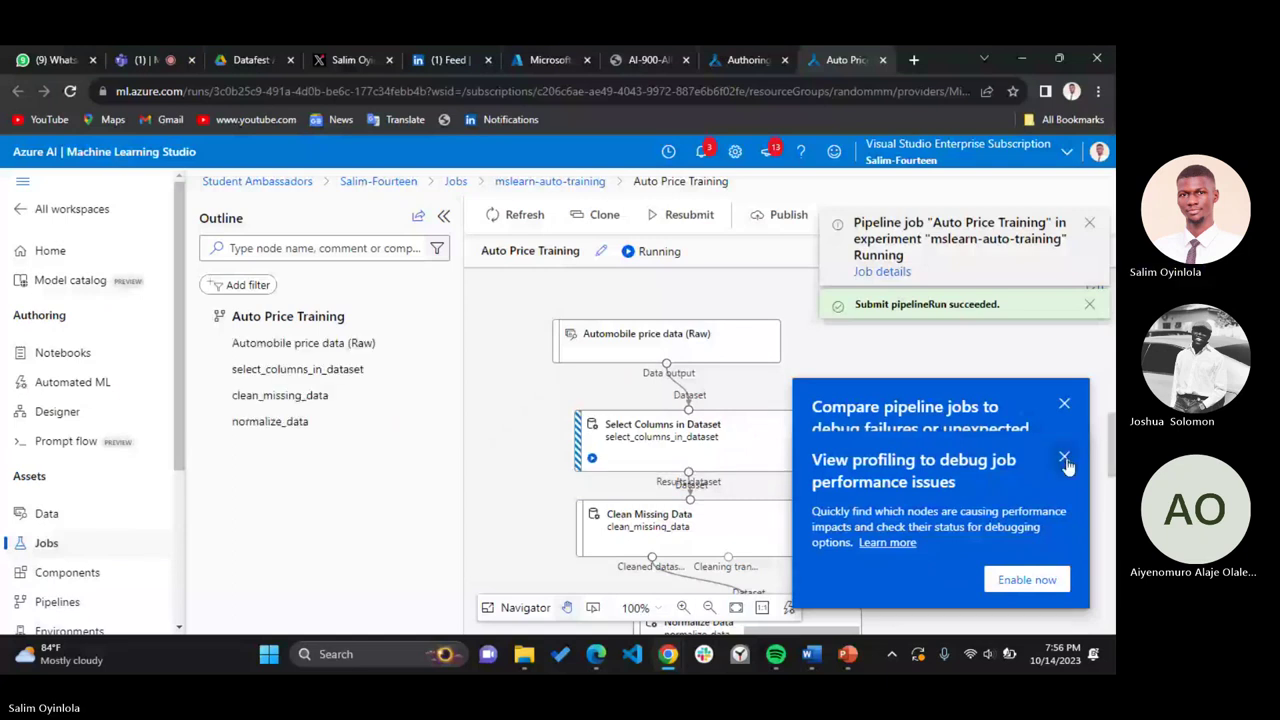
{"action": "left_click", "coordinate": [1064, 459]}
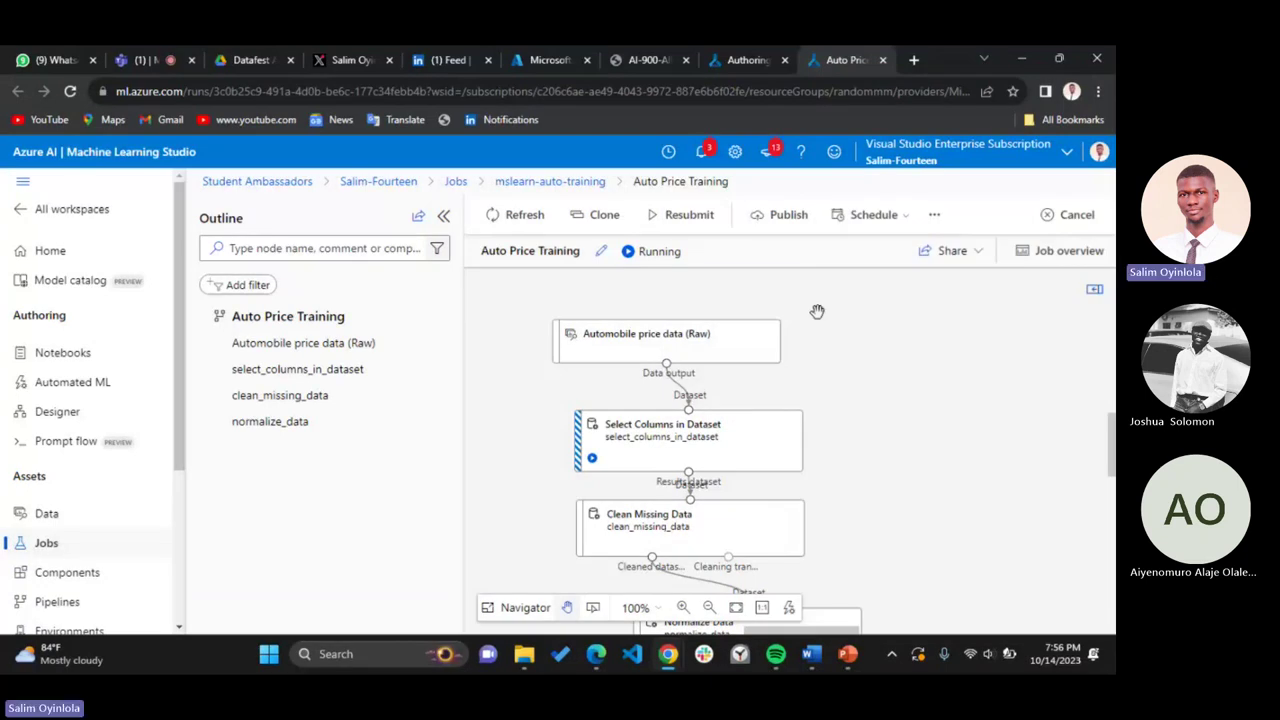
Return to the pipeline authoring page and clear the Normalize Data search from the component library
{"action": "left_click", "coordinate": [748, 58]}
{"action": "left_click", "coordinate": [341, 281]}
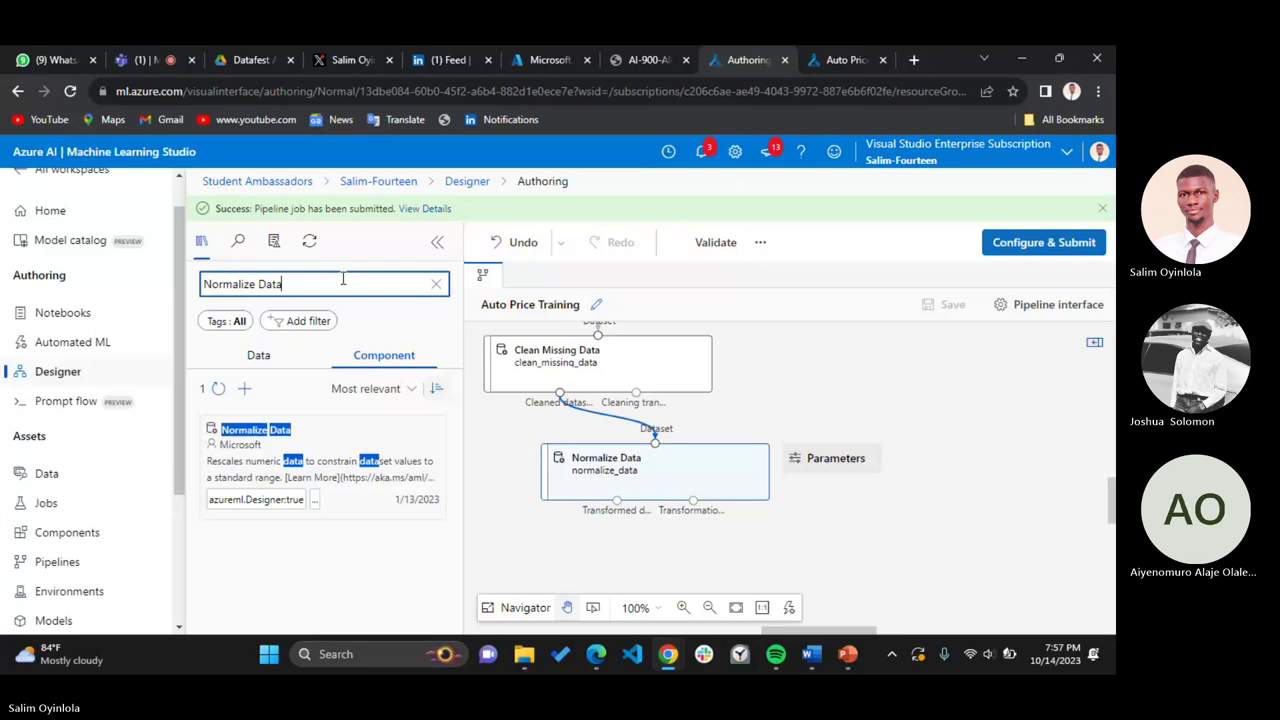
{"action": "key", "text": "ctrl+a"}
{"action": "key", "text": "BackSpace"}
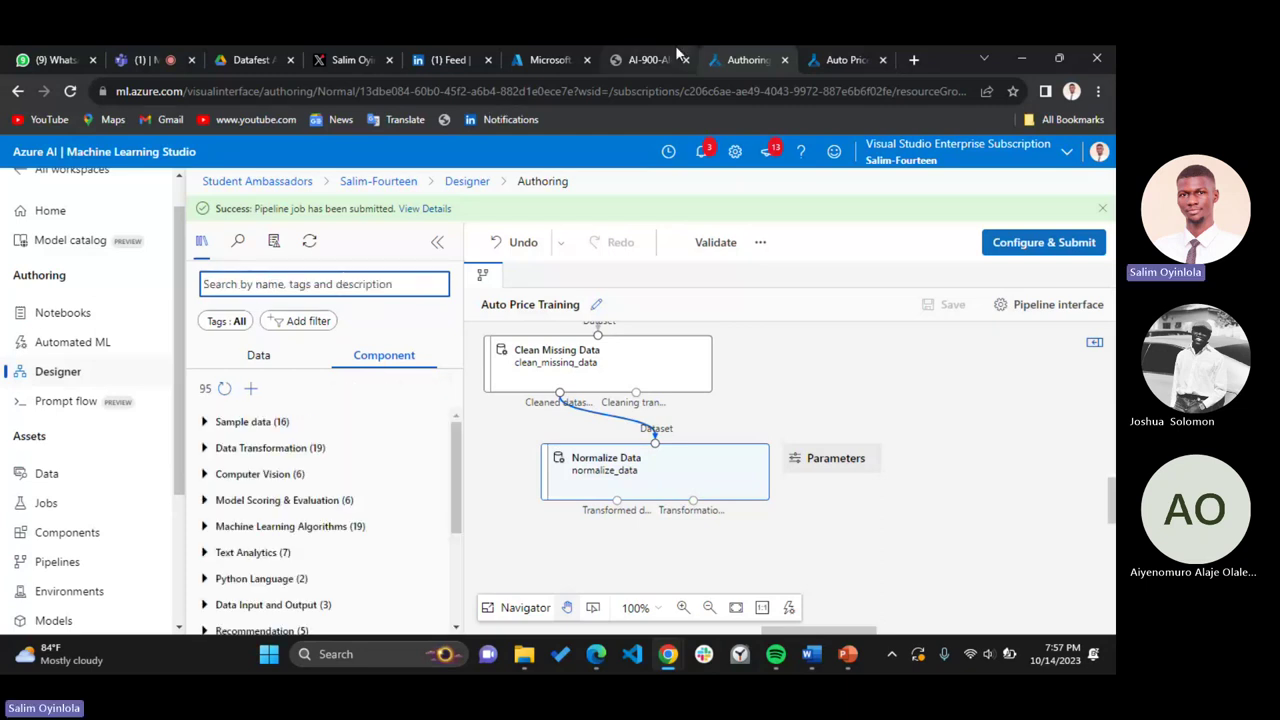
Check the guide, open the workspace's Jobs list and look through the experiment's columns
{"action": "left_click", "coordinate": [665, 55]}
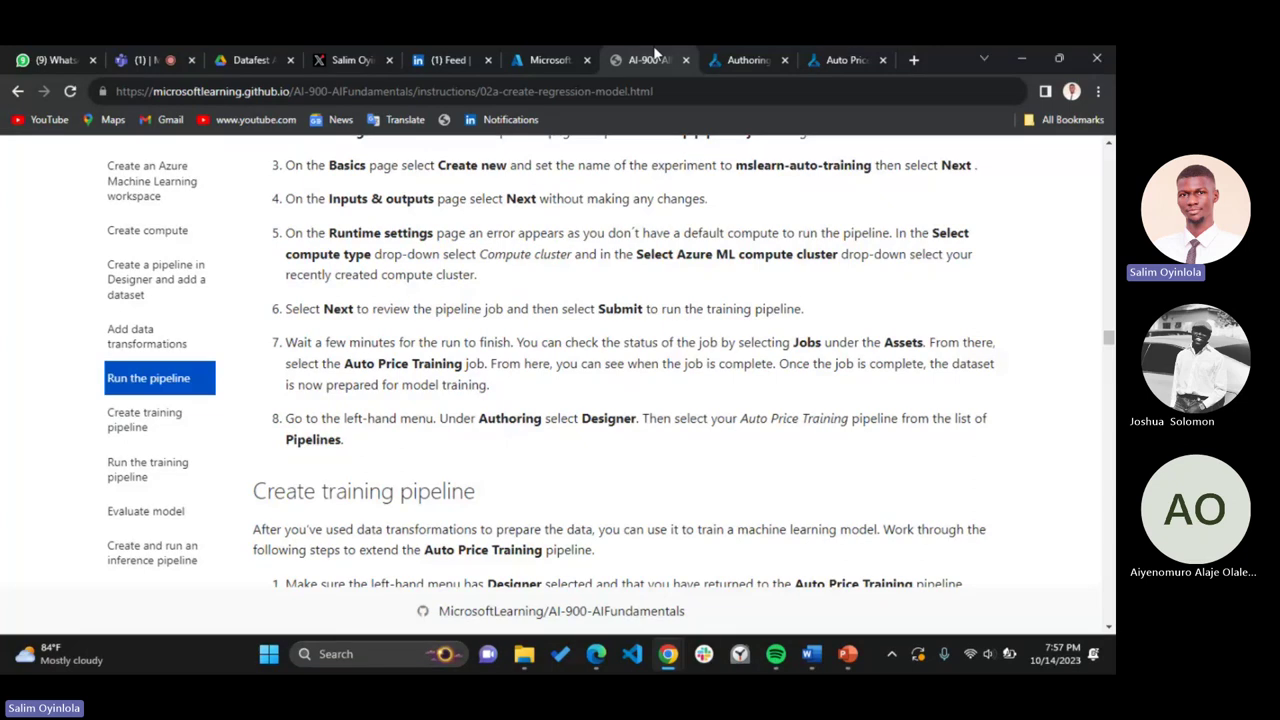
{"action": "left_click", "coordinate": [742, 60]}
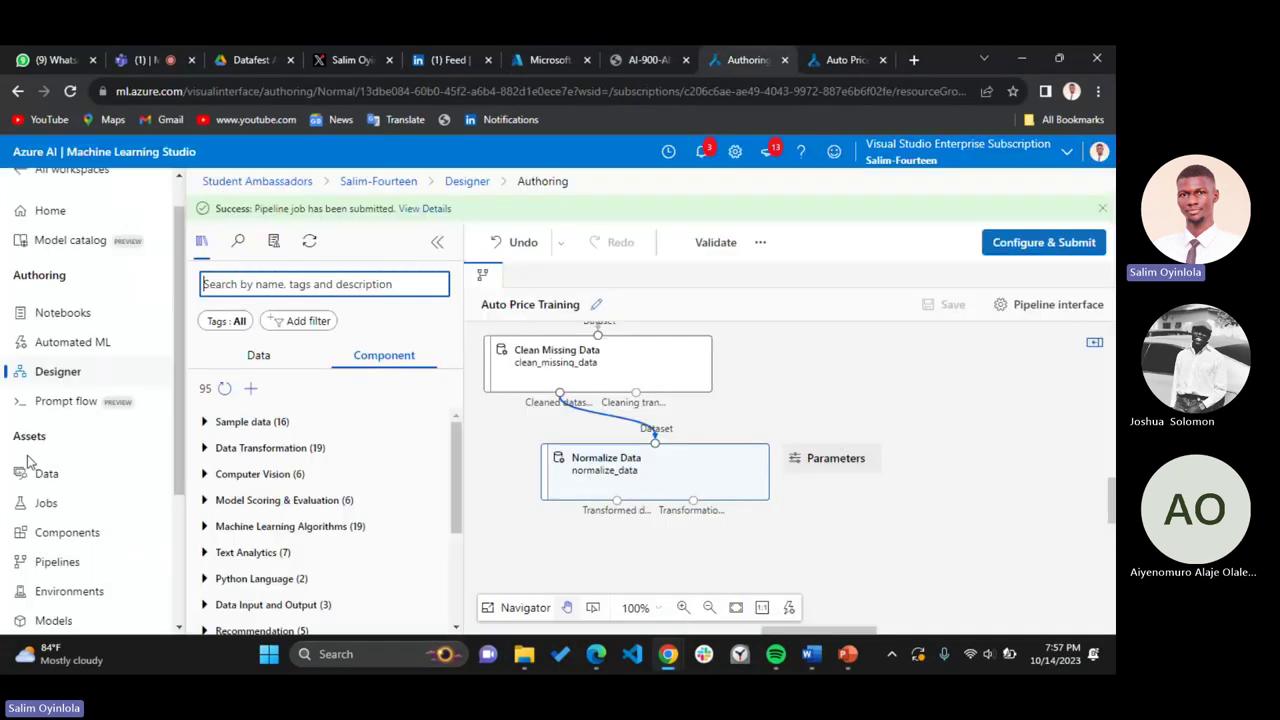
{"action": "left_click", "coordinate": [42, 503]}
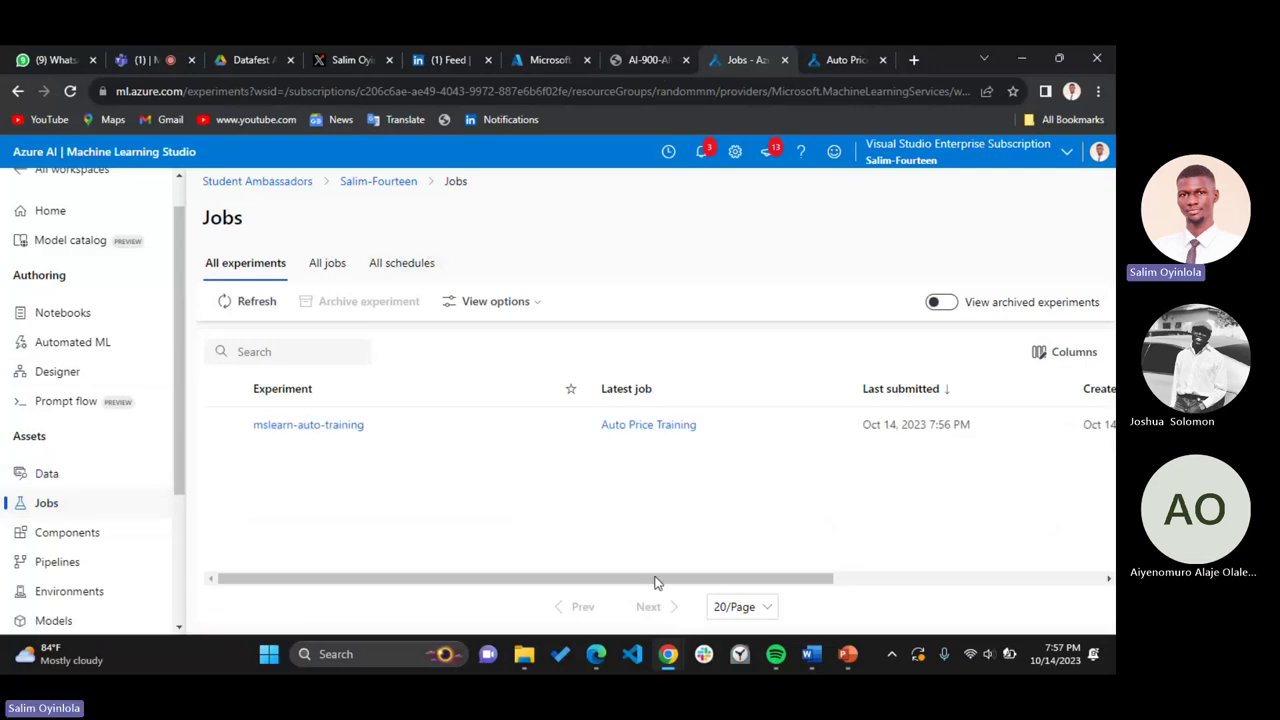
{"action": "left_click_drag", "start_coordinate": [655, 578], "coordinate": [934, 569]}
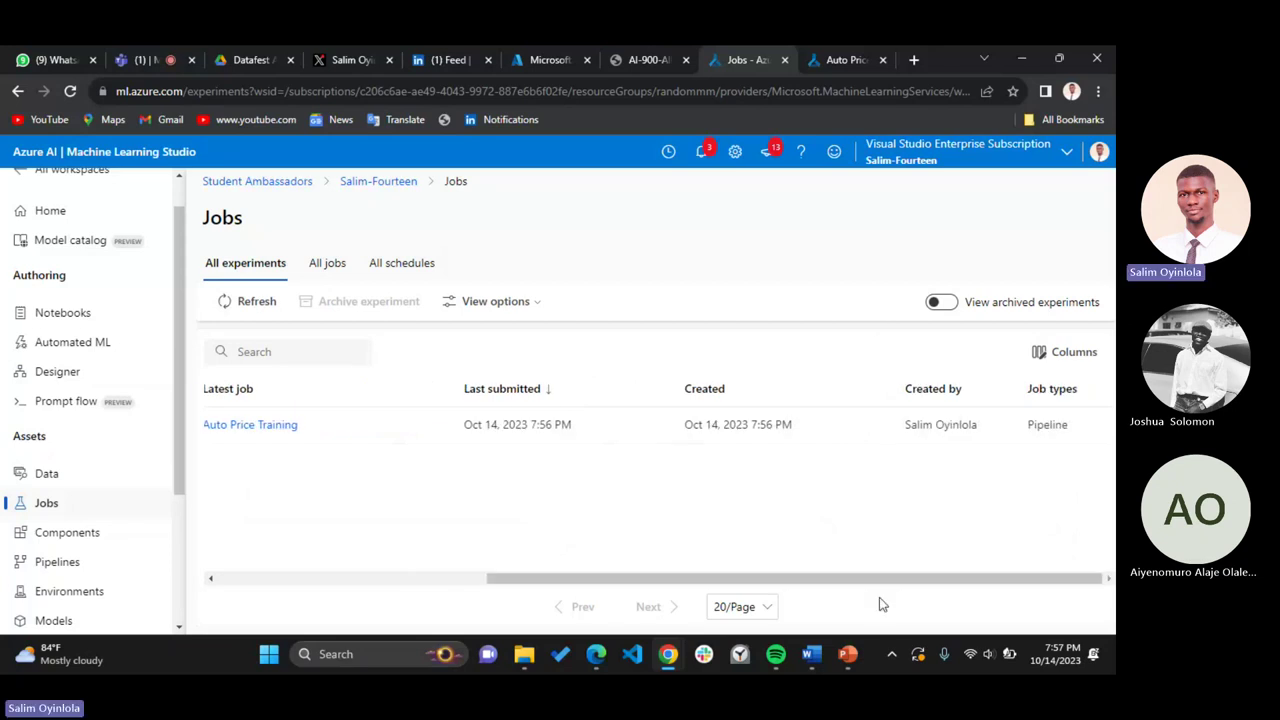
{"action": "left_click_drag", "start_coordinate": [880, 604], "coordinate": [658, 585]}
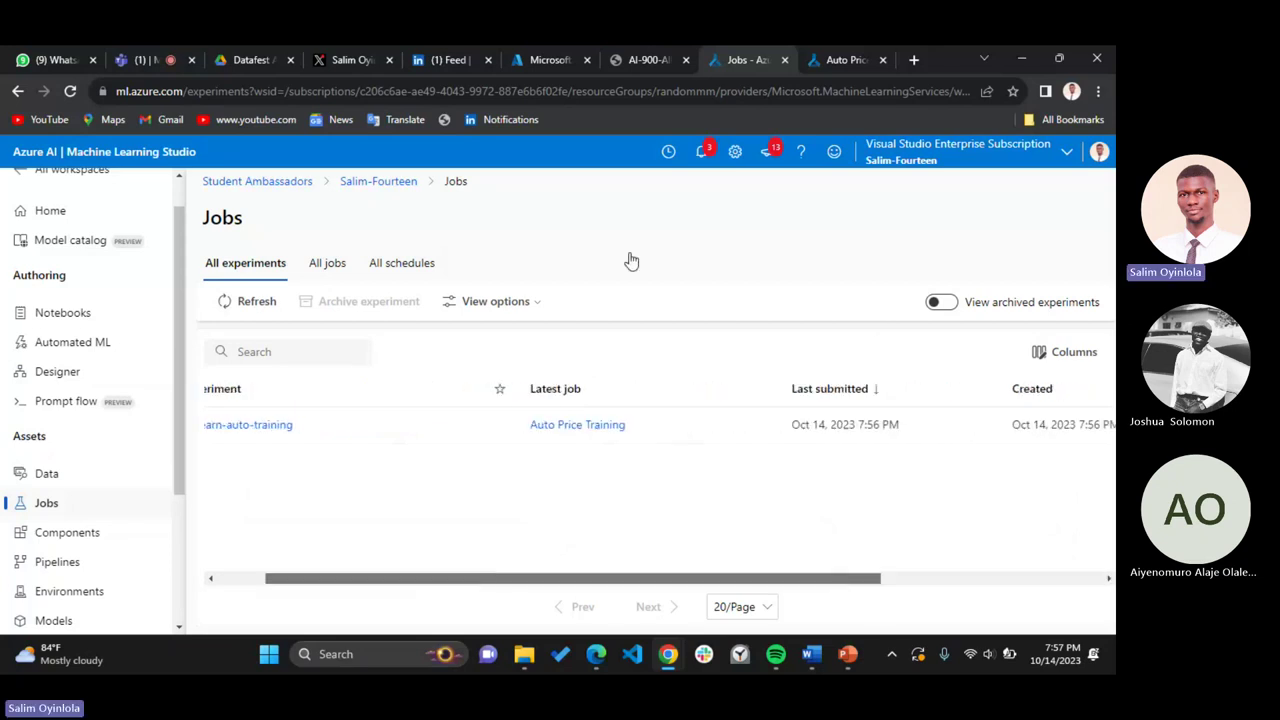
Open the mslearn-auto-training experiment as the guide directs and dismiss the feature tour to check the Auto Price Training job's status
{"action": "left_click", "coordinate": [643, 58]}
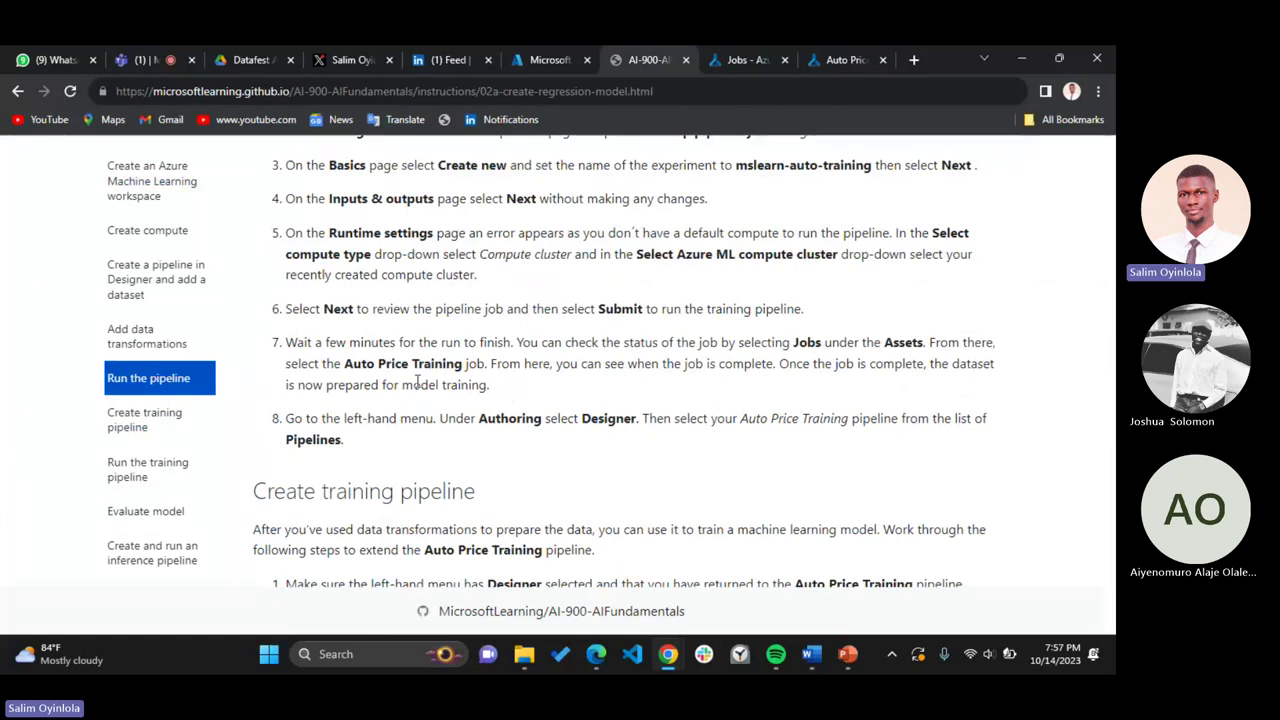
{"action": "left_click", "coordinate": [730, 57]}
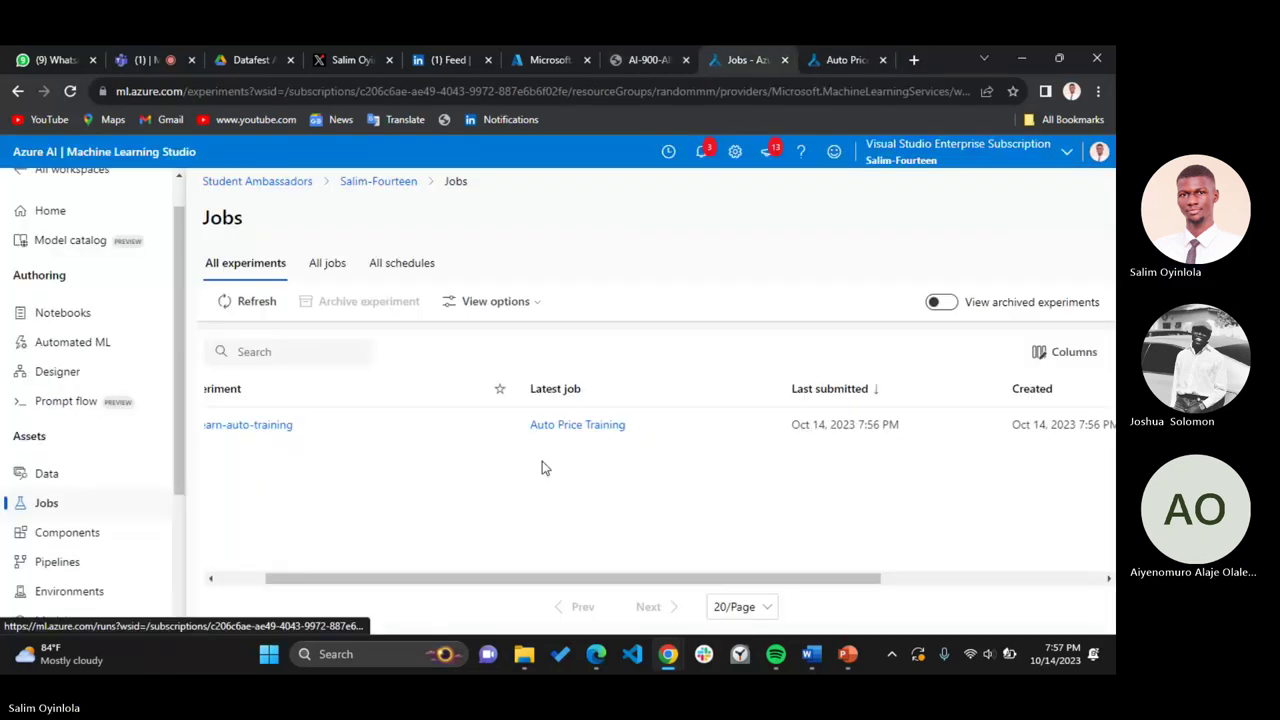
{"action": "left_click", "coordinate": [284, 426]}
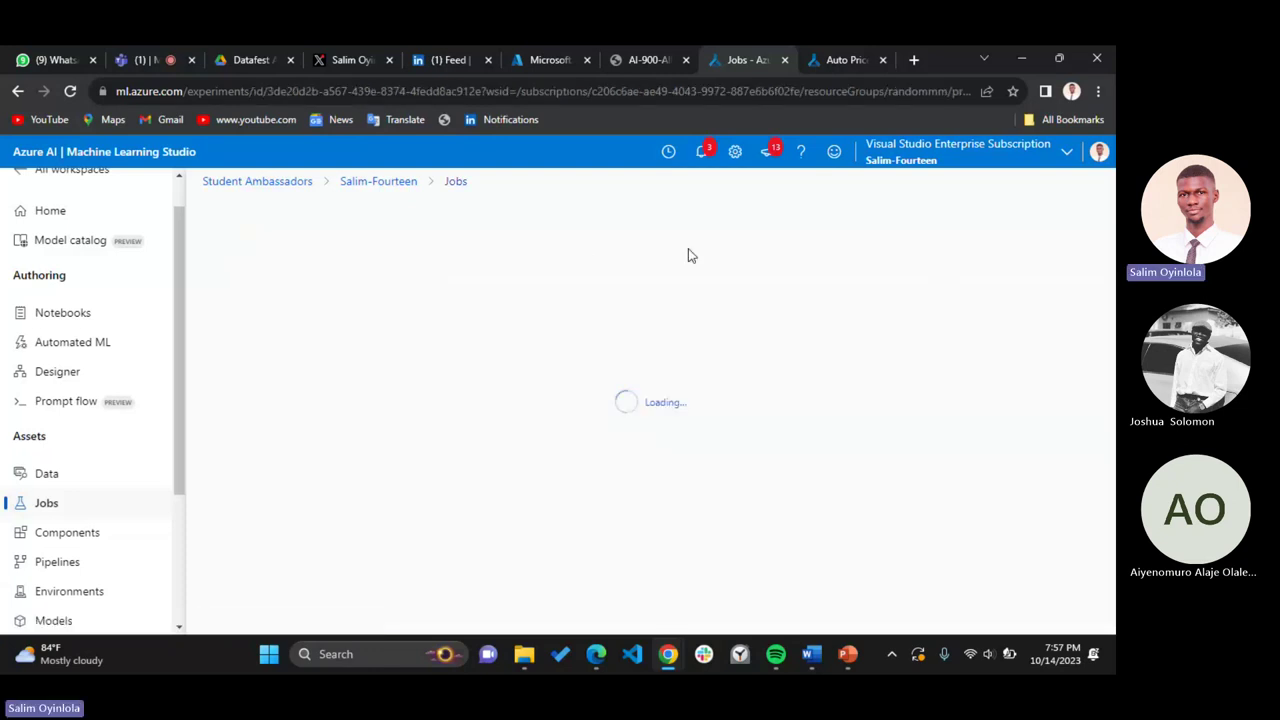
{"action": "left_click", "coordinate": [645, 56]}
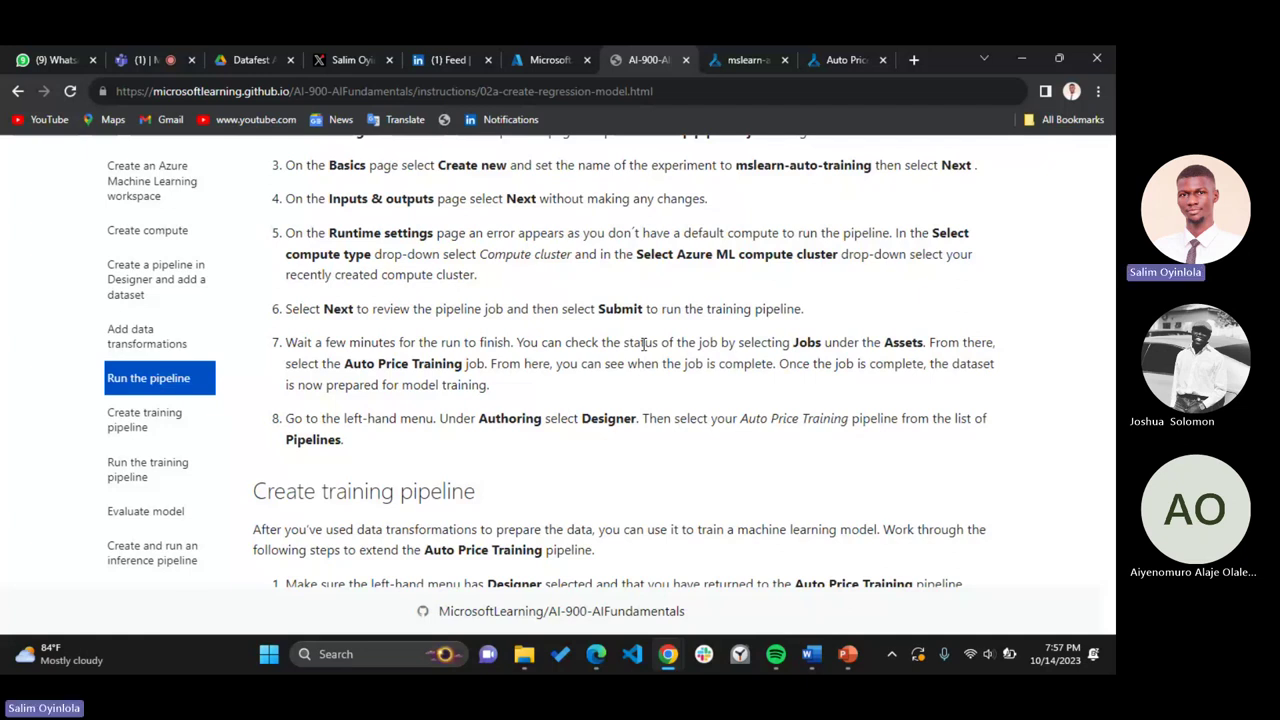
{"action": "key", "text": "ctrl+Tab"}
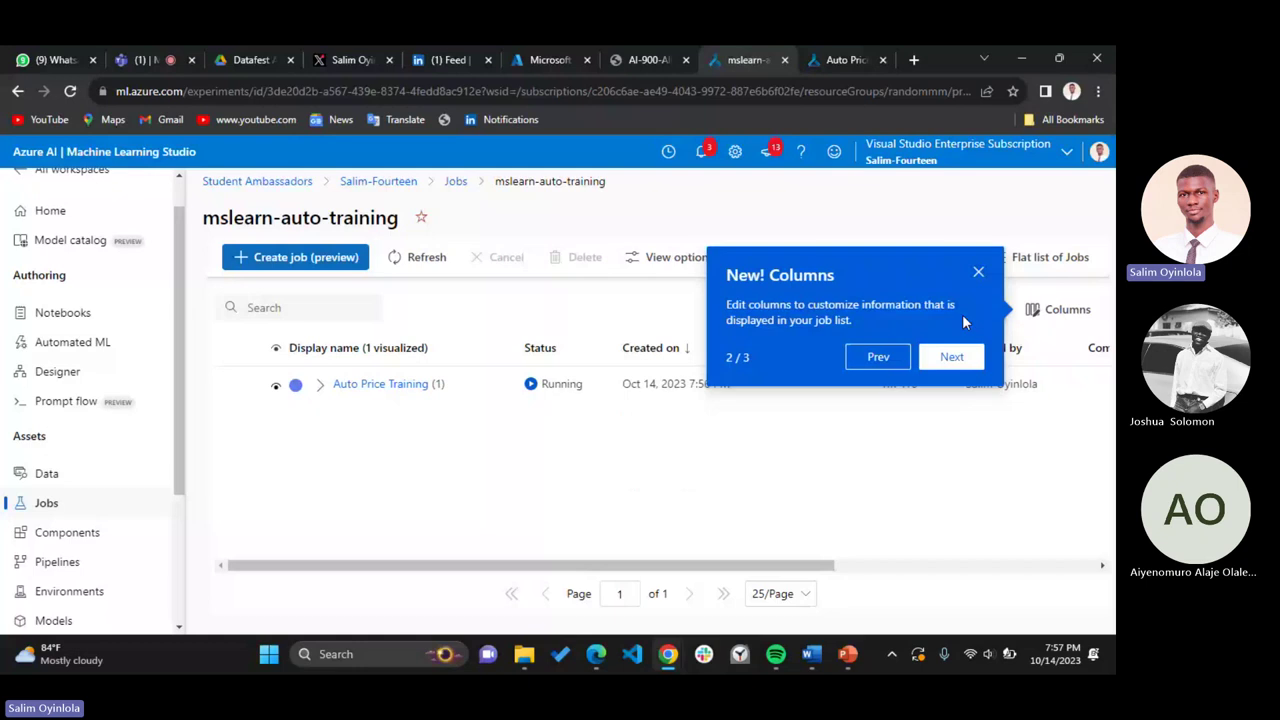
{"action": "left_click", "coordinate": [976, 269]}
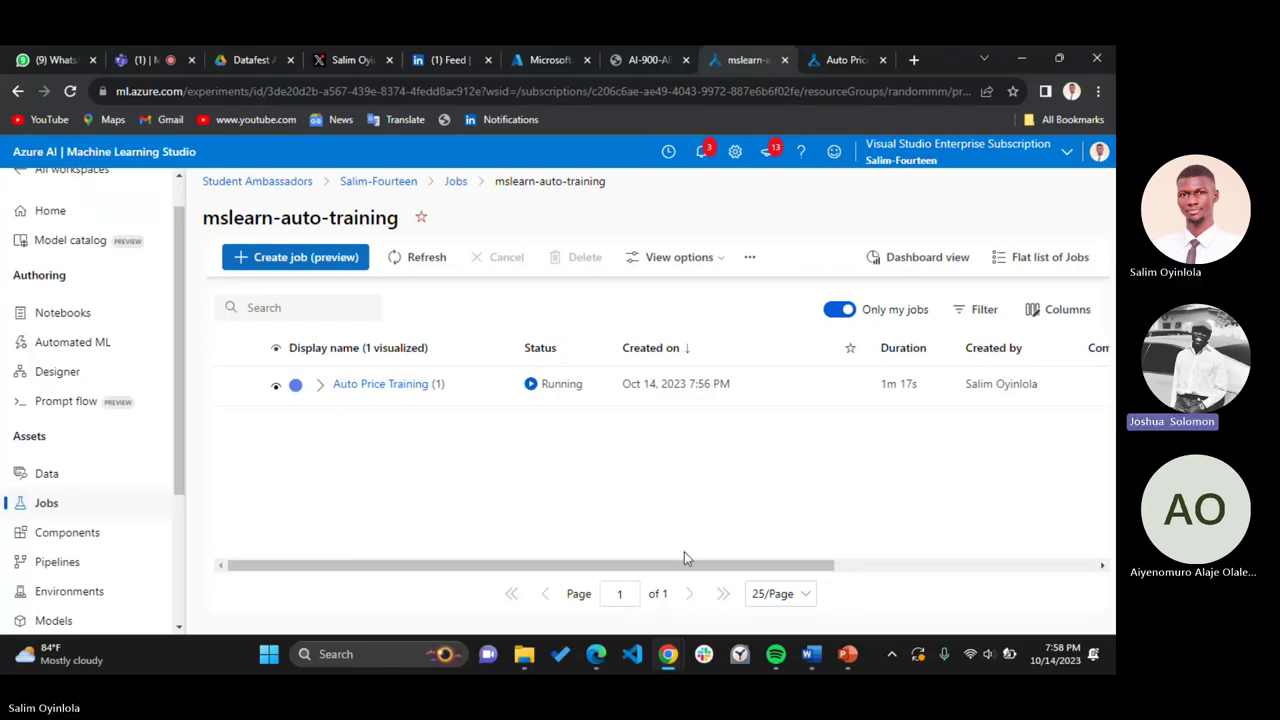
Examine the remaining columns of the mslearn-auto-training job list, then read the lab guide's Create training pipeline section and its diagram
{"action": "left_click_drag", "start_coordinate": [684, 558], "coordinate": [877, 572]}
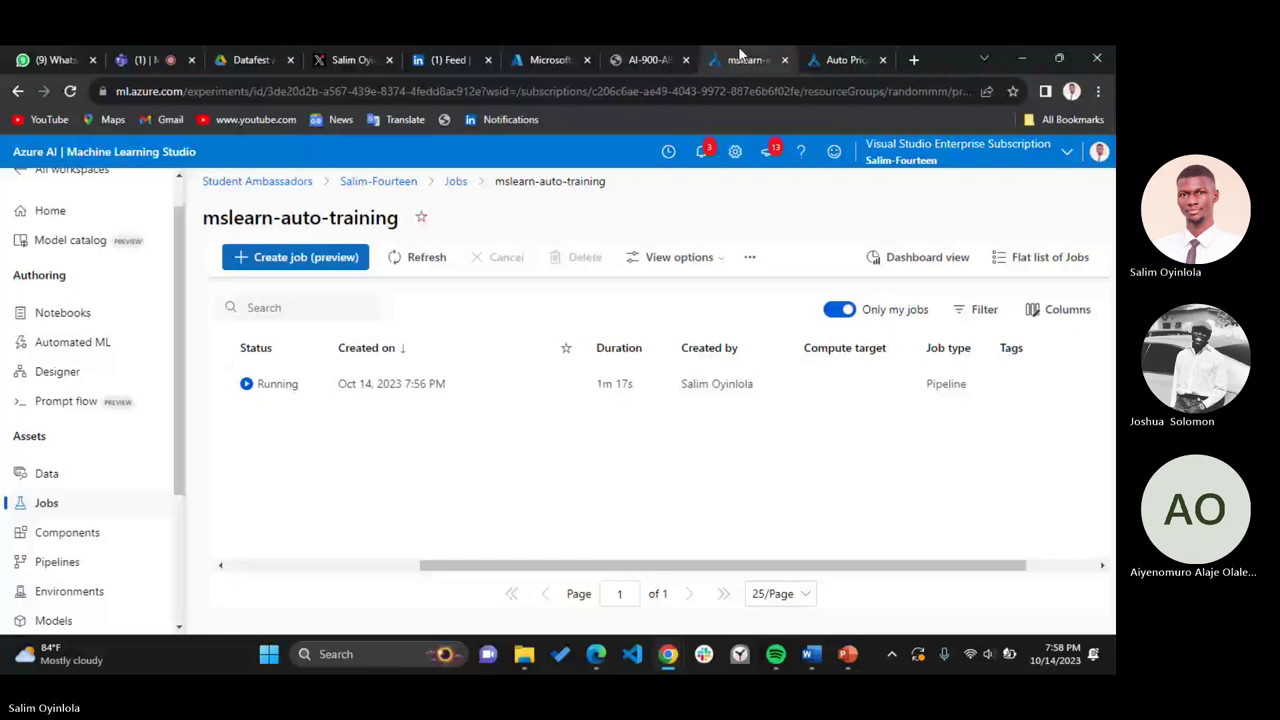
{"action": "left_click", "coordinate": [650, 60]}
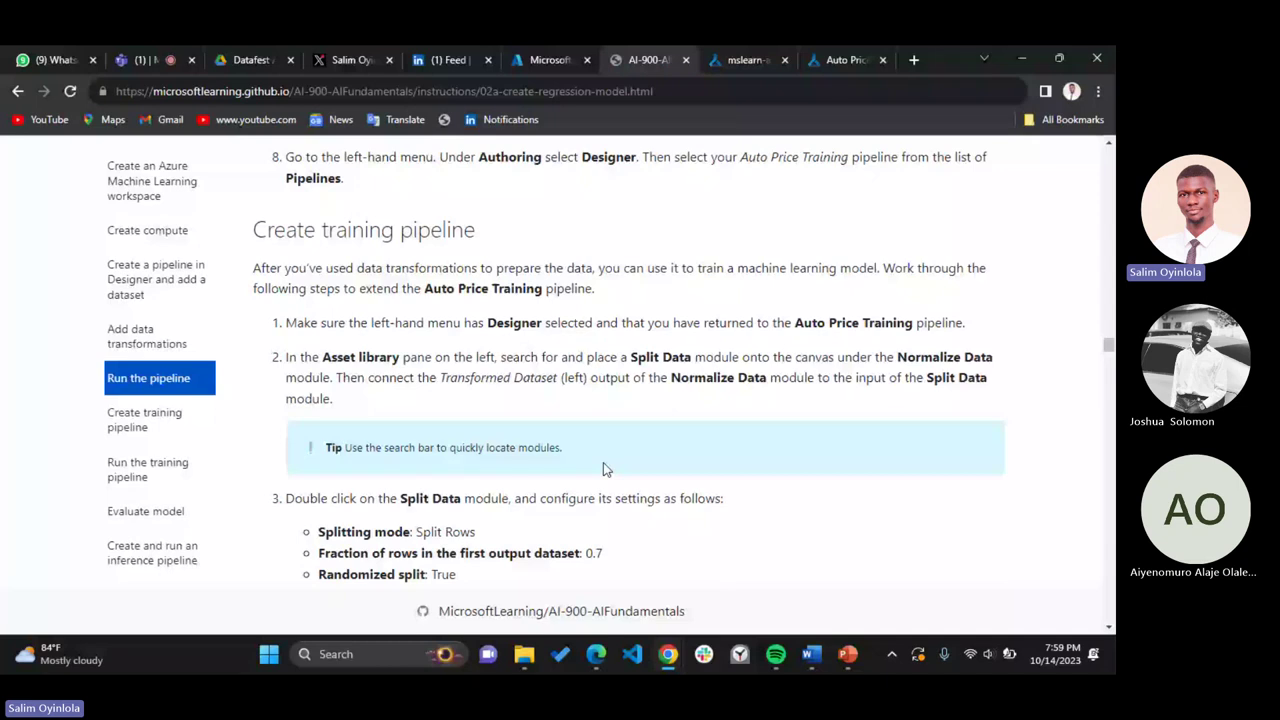
{"action": "scroll", "coordinate": [603, 467], "scroll_direction": "down", "scroll_amount": 1}
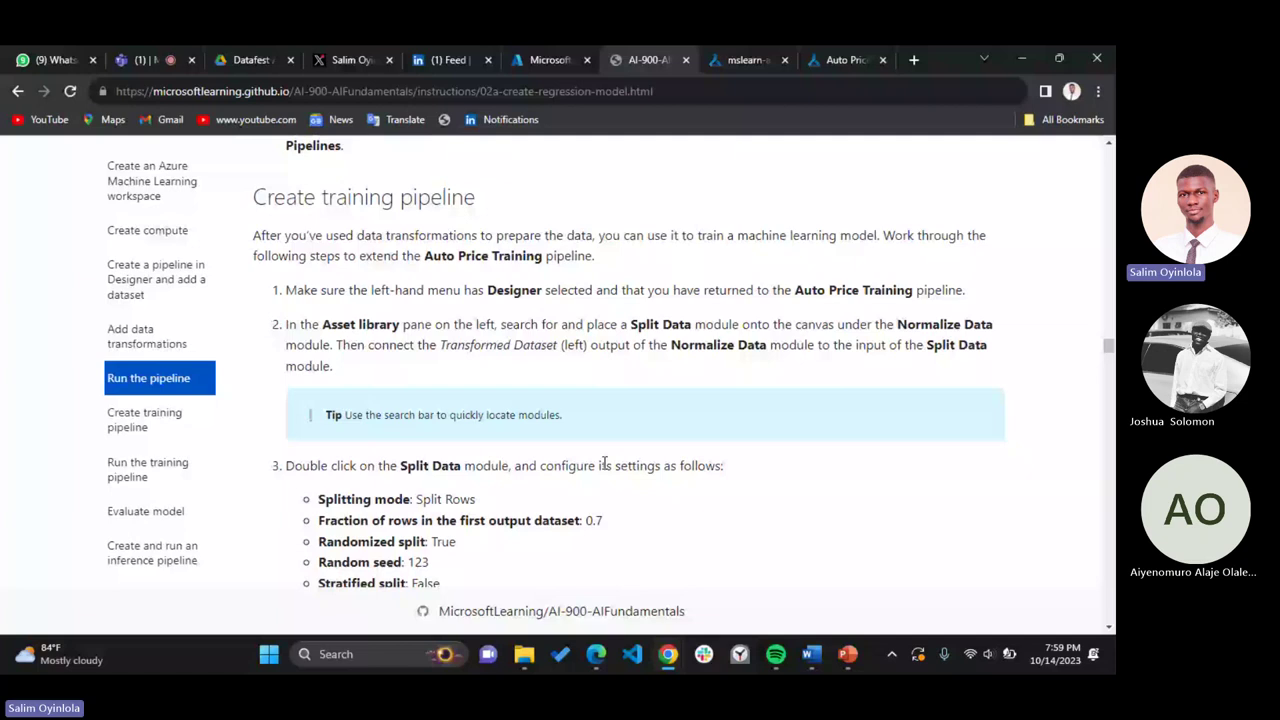
{"action": "scroll", "coordinate": [604, 464], "scroll_direction": "down", "scroll_amount": 5}
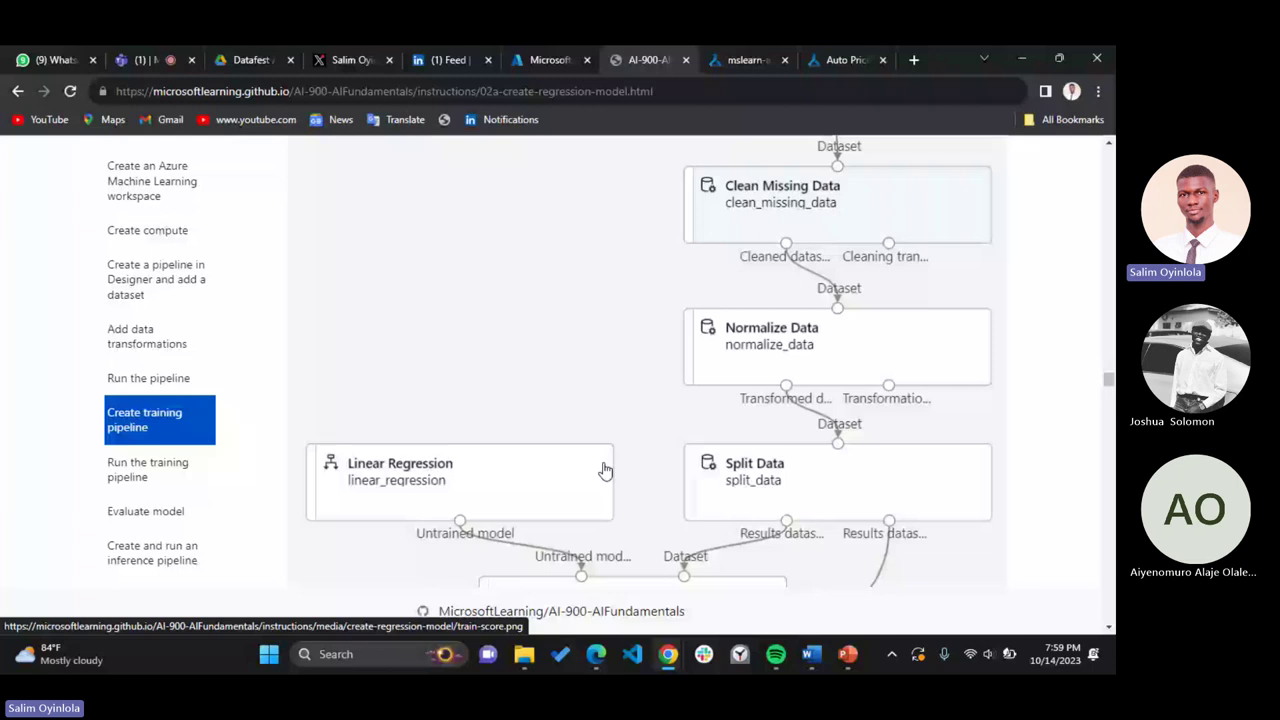
{"action": "scroll", "coordinate": [605, 470], "scroll_direction": "down", "scroll_amount": 2}
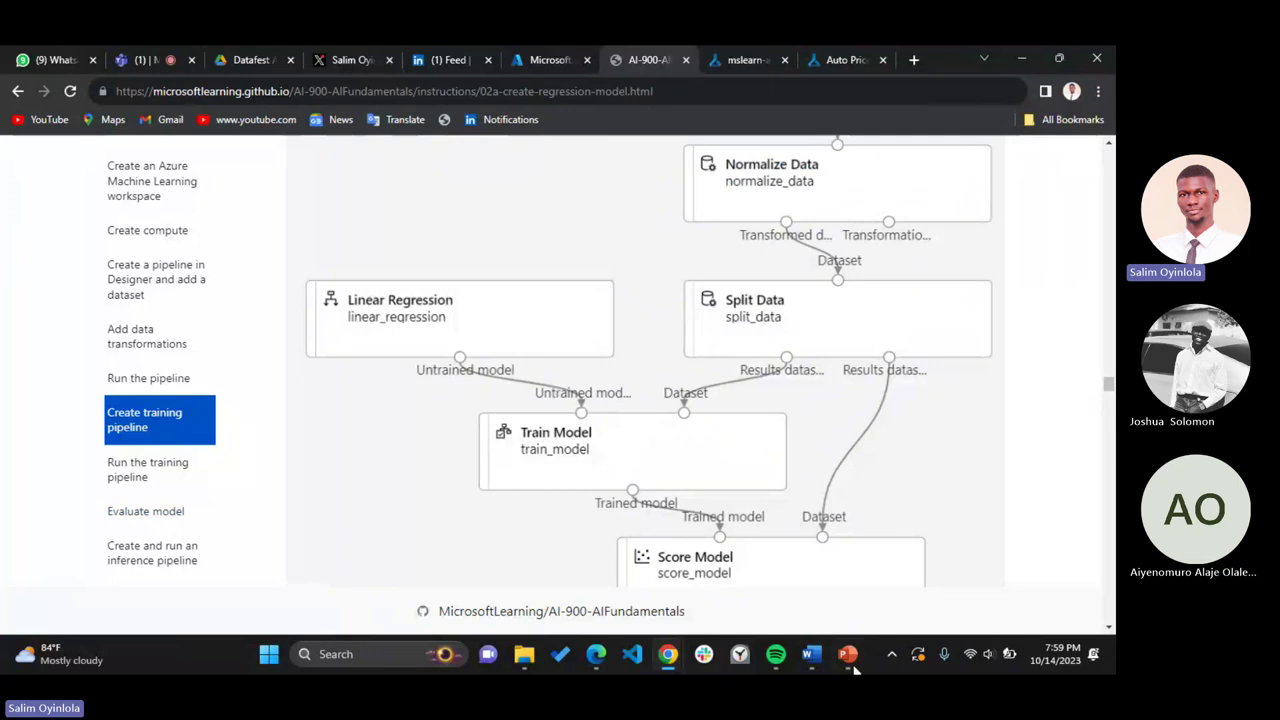
Switch to the Visual Machine Learning deck in PowerPoint, go to the Demo slide and open its second link, the classification lab
{"action": "mouse_move", "coordinate": [857, 671]}
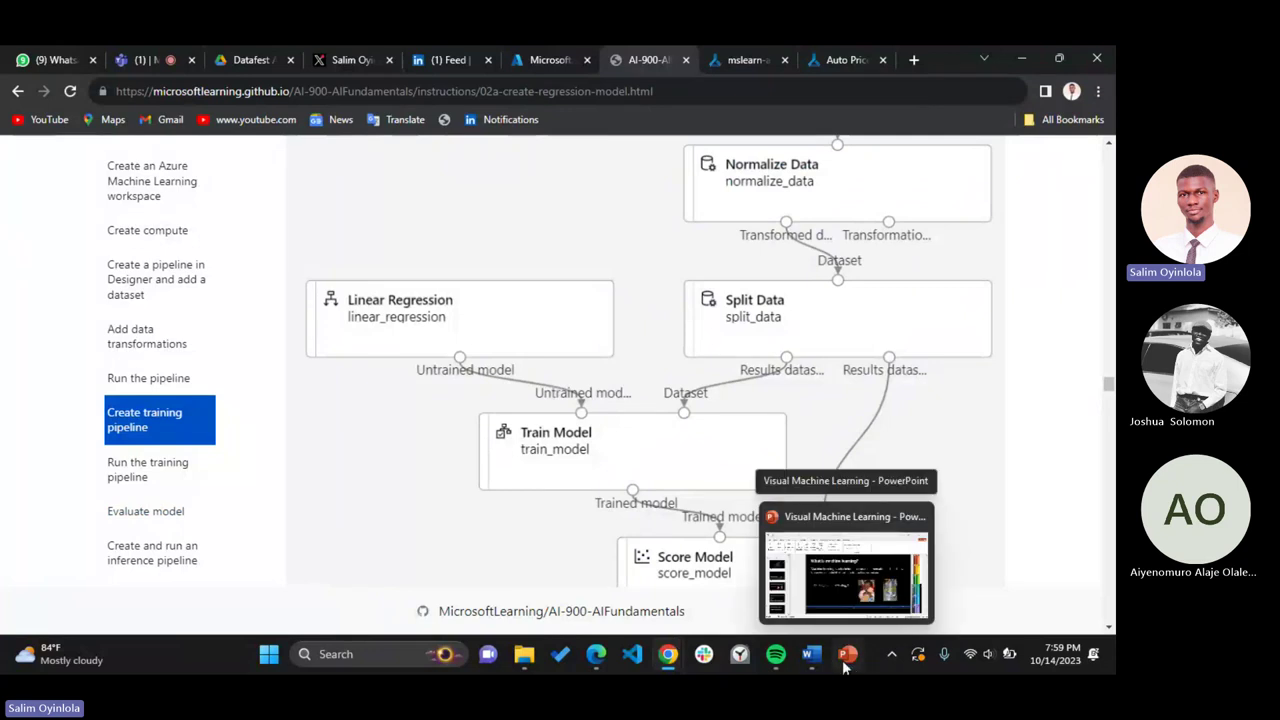
{"action": "left_click", "coordinate": [847, 655]}
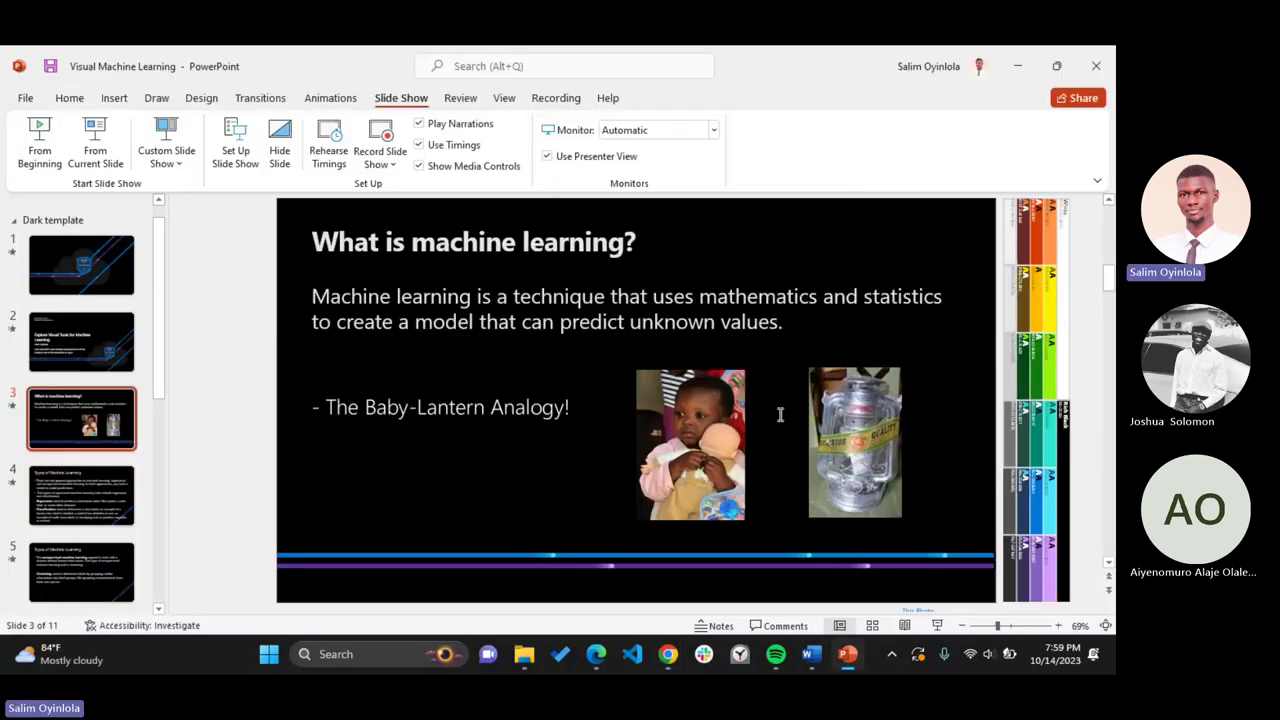
{"action": "scroll", "coordinate": [352, 582], "scroll_direction": "down", "scroll_amount": 4}
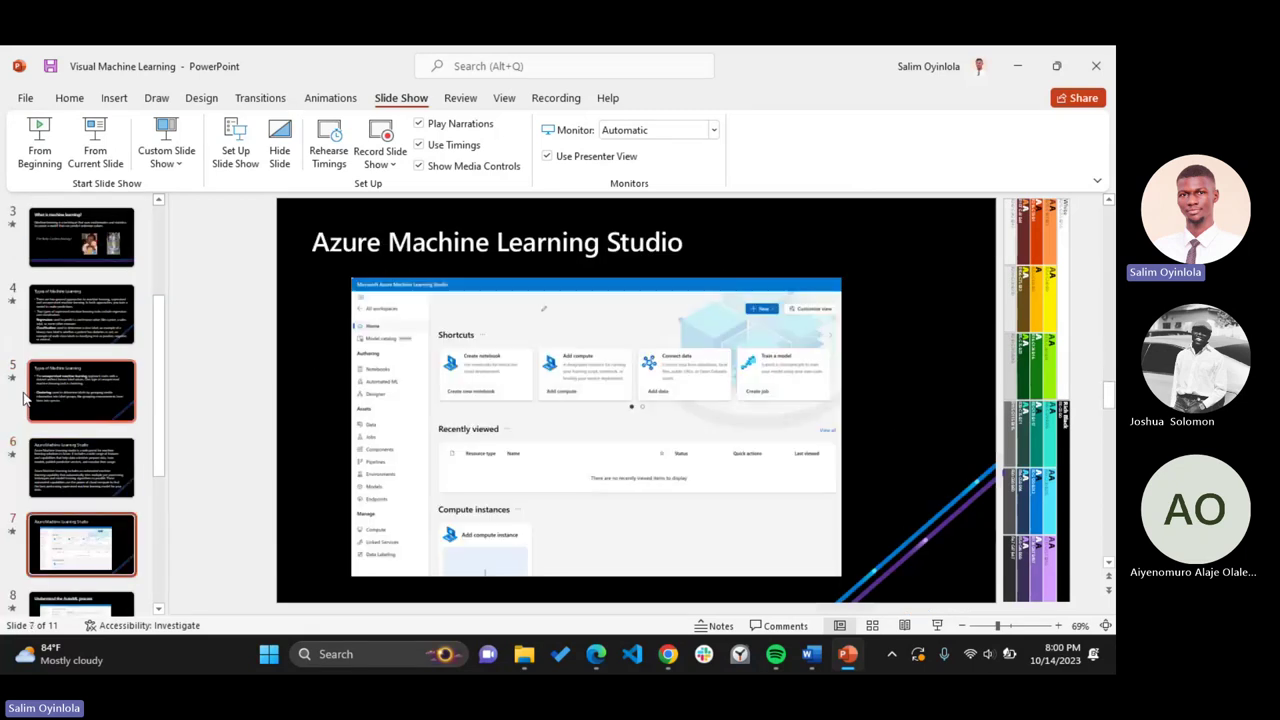
{"action": "key", "text": "End"}
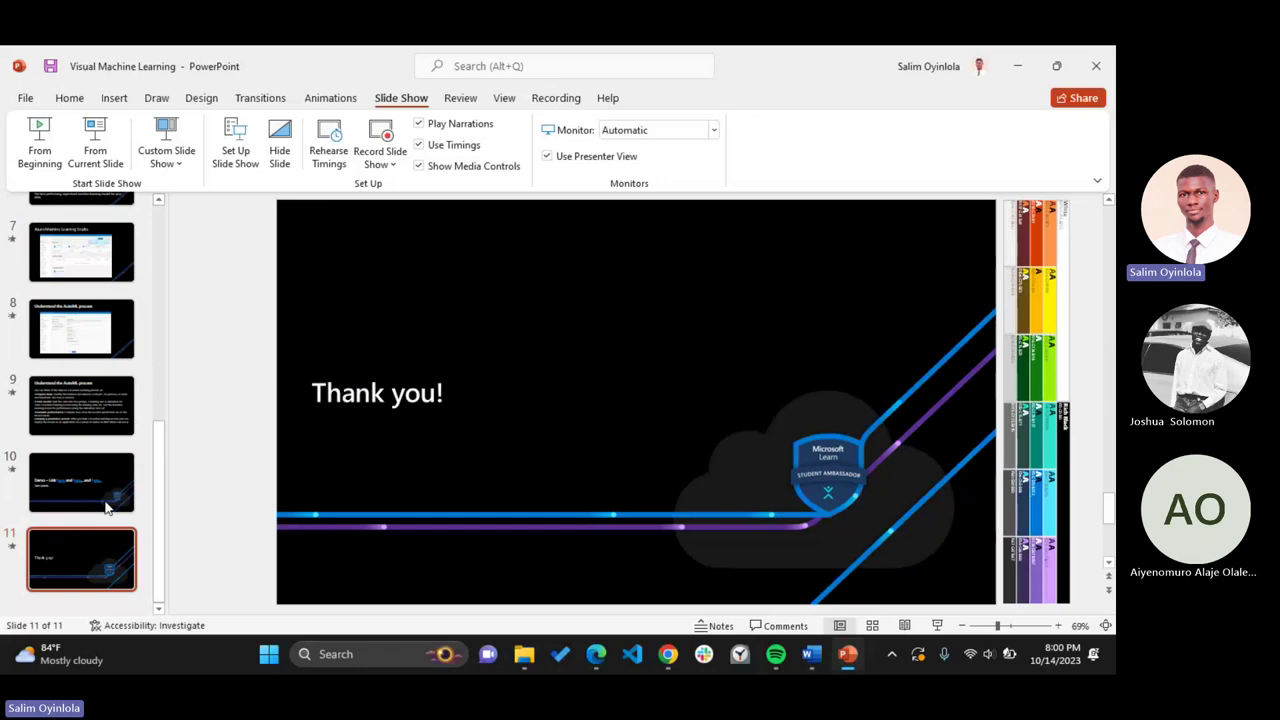
{"action": "left_click", "coordinate": [107, 508]}
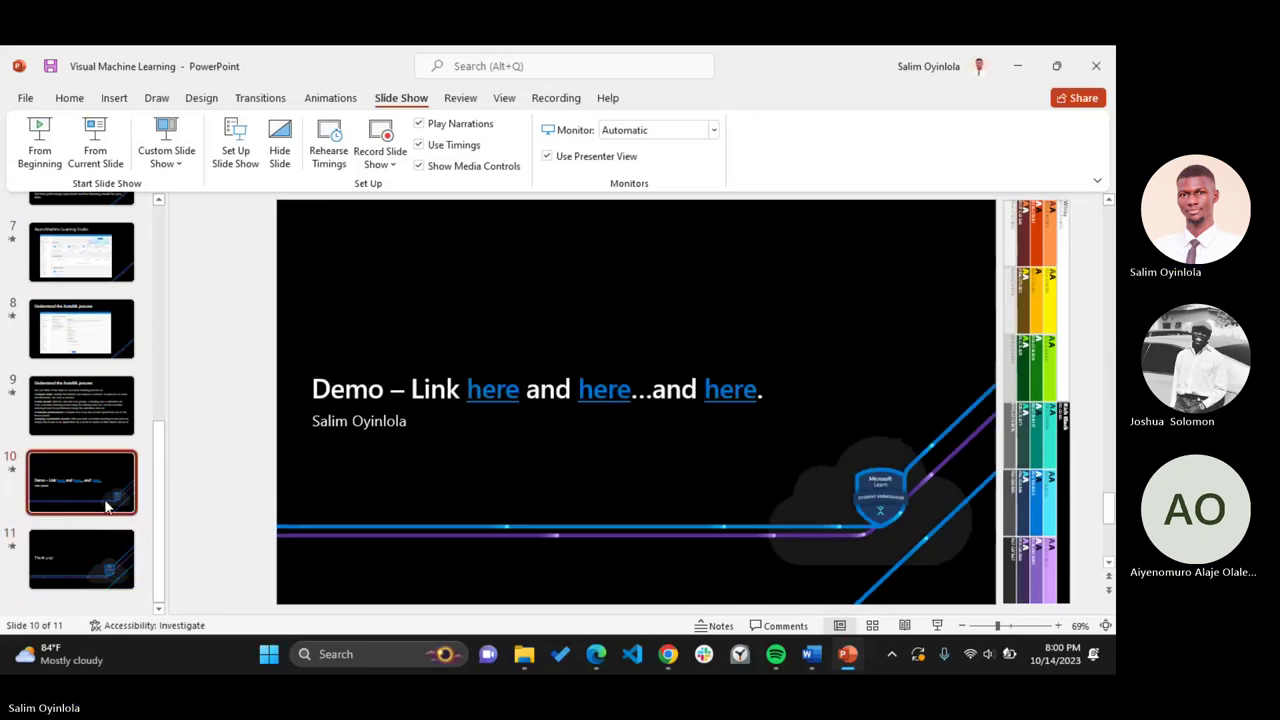
{"action": "left_click", "coordinate": [604, 407], "text": "ctrl"}
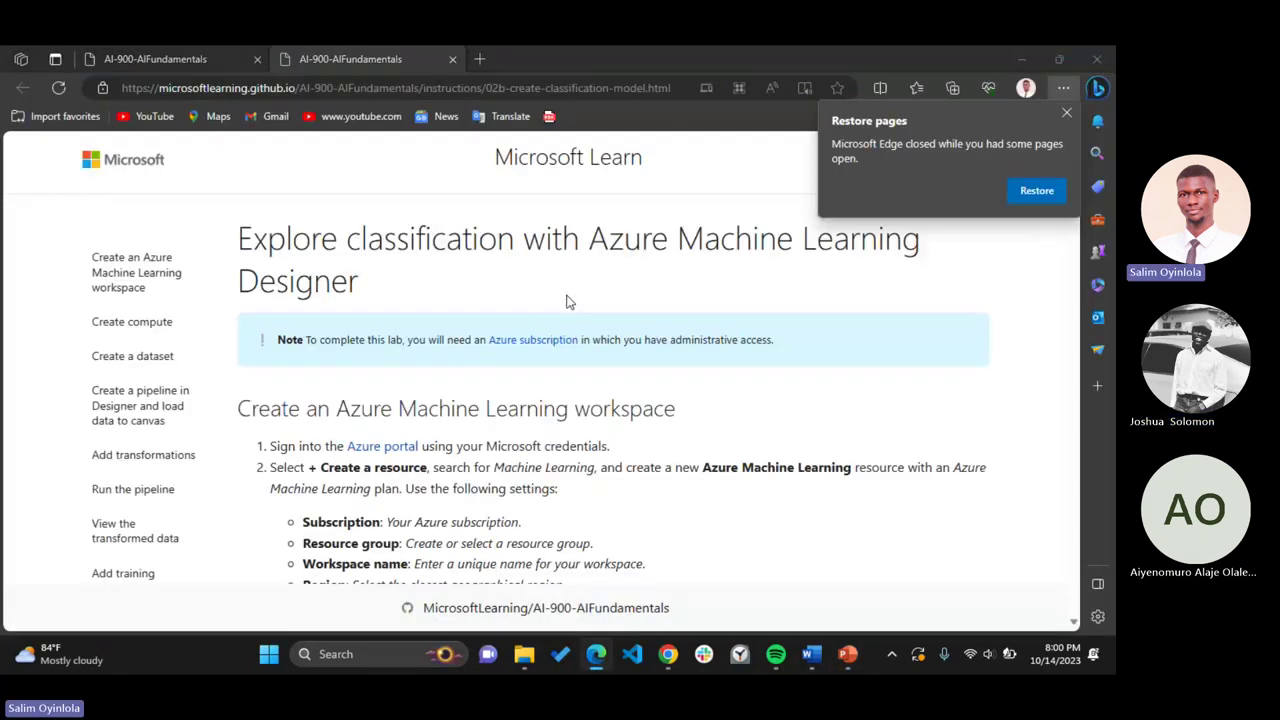
Switch to the Teams meeting in Chrome and post the classification lab link in the meeting chat
{"action": "key", "text": "alt+Tab"}
{"action": "key", "text": "alt+Tab"}
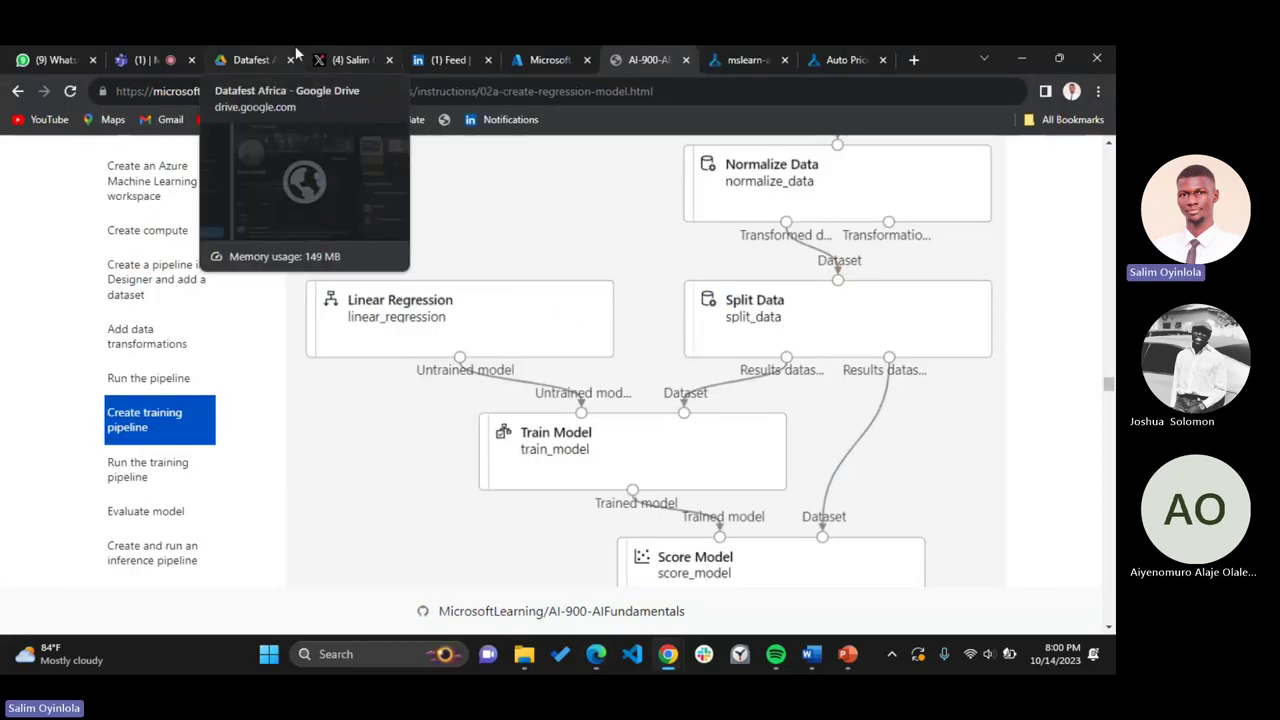
{"action": "left_click", "coordinate": [148, 59]}
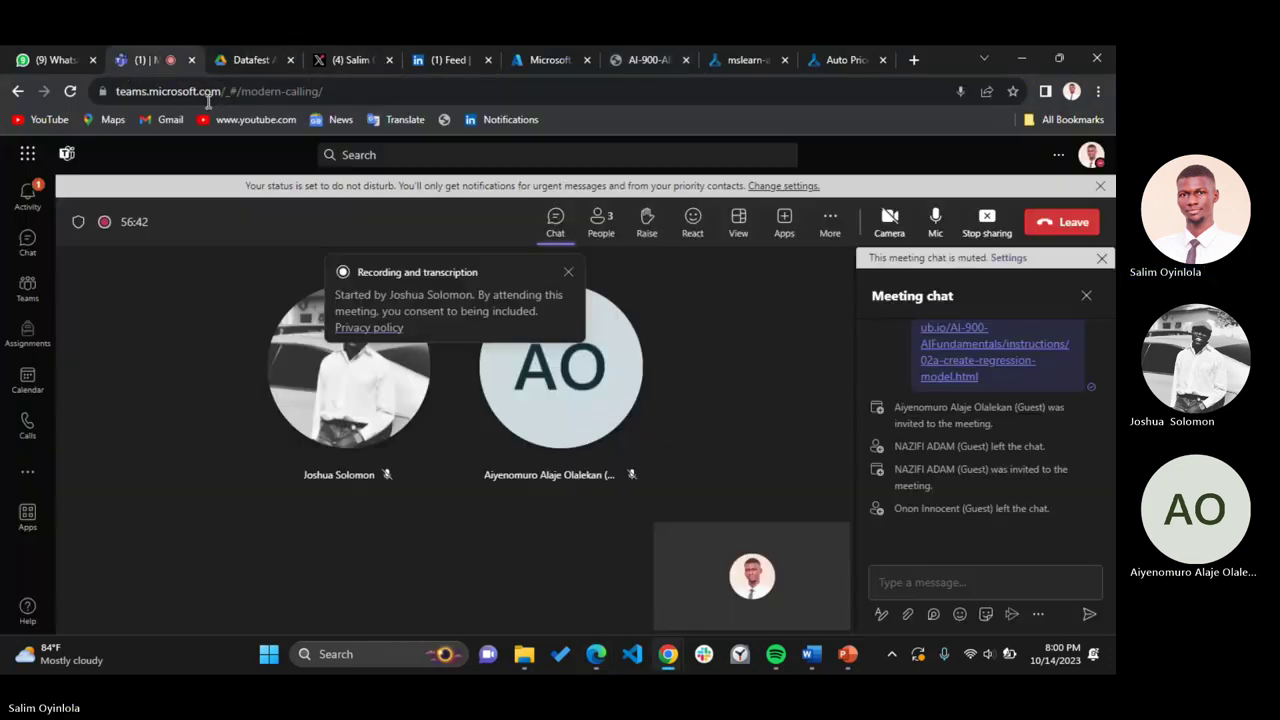
{"action": "left_click", "coordinate": [879, 562]}
{"action": "type", "text": "AI-900-AIFundamentals (microsoftlearning.github.io)"}
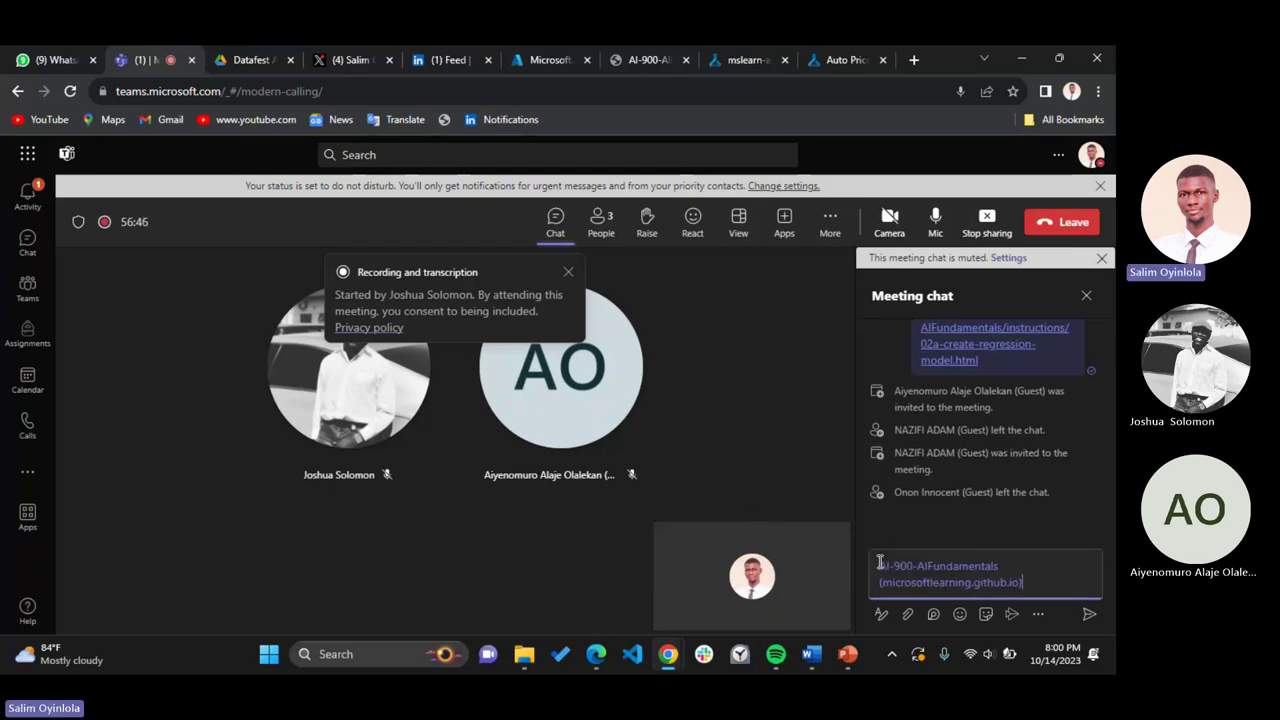
{"action": "key", "text": "Return"}
Open the Demo slide's third link, the clustering lab, from PowerPoint and post that link in the Teams meeting chat
{"action": "key", "text": "alt+Tab"}
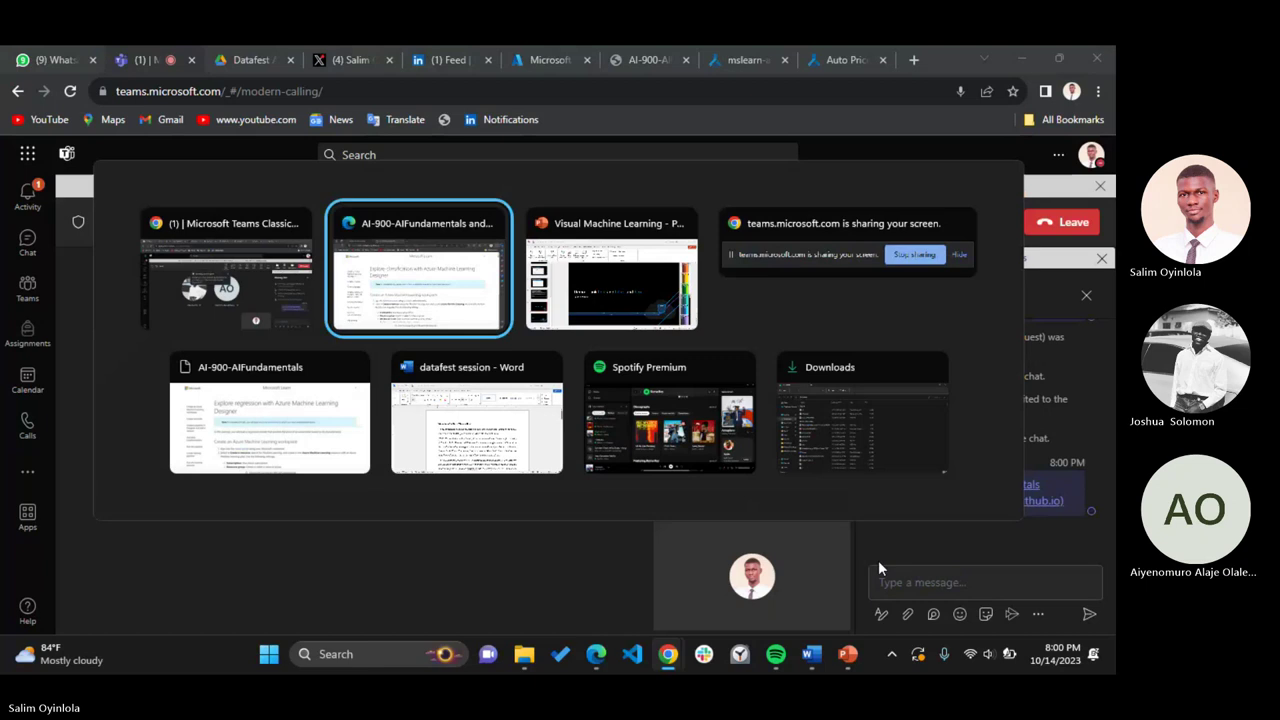
{"action": "key", "text": "alt+Tab"}
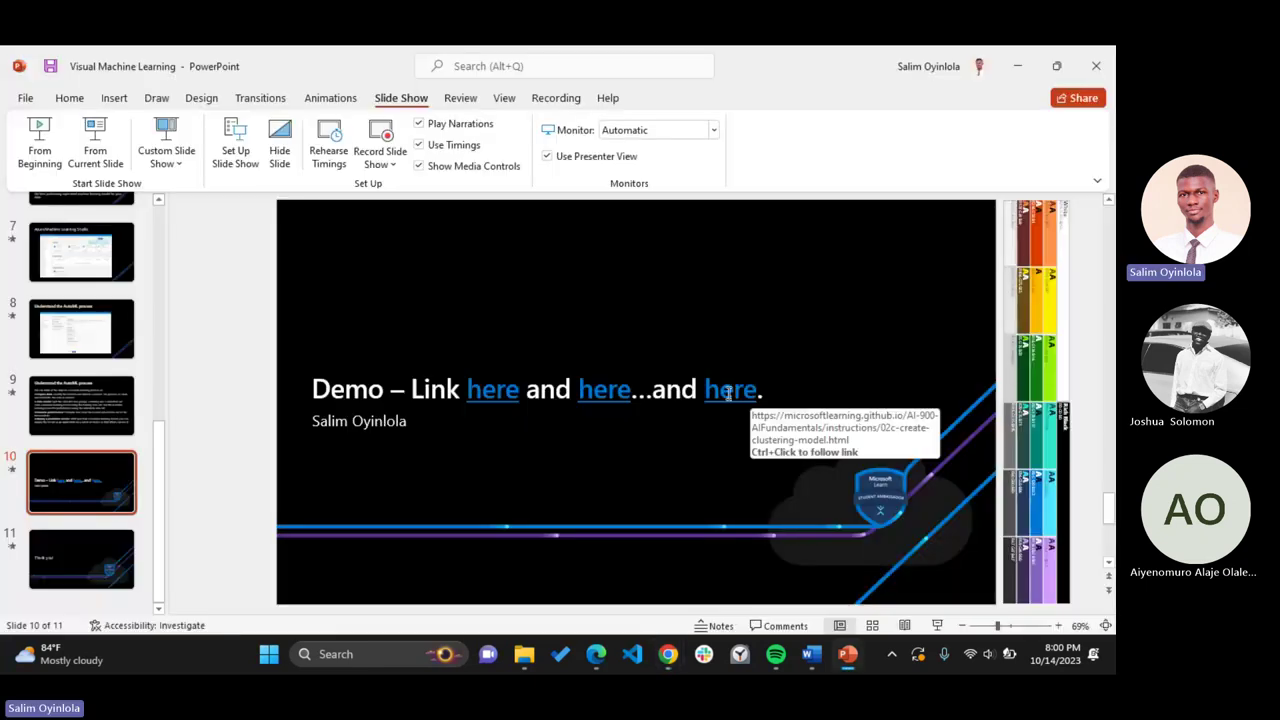
{"action": "left_click", "coordinate": [727, 392], "text": "ctrl"}
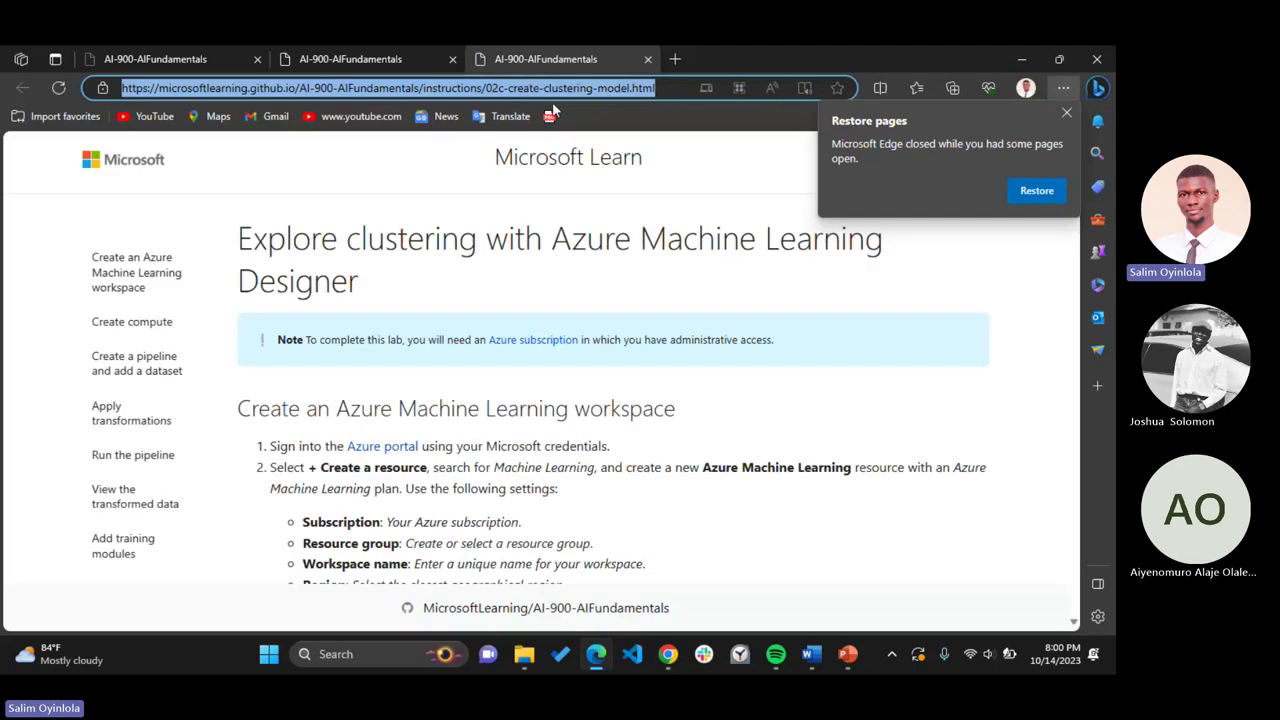
{"action": "key", "text": "alt+Tab"}
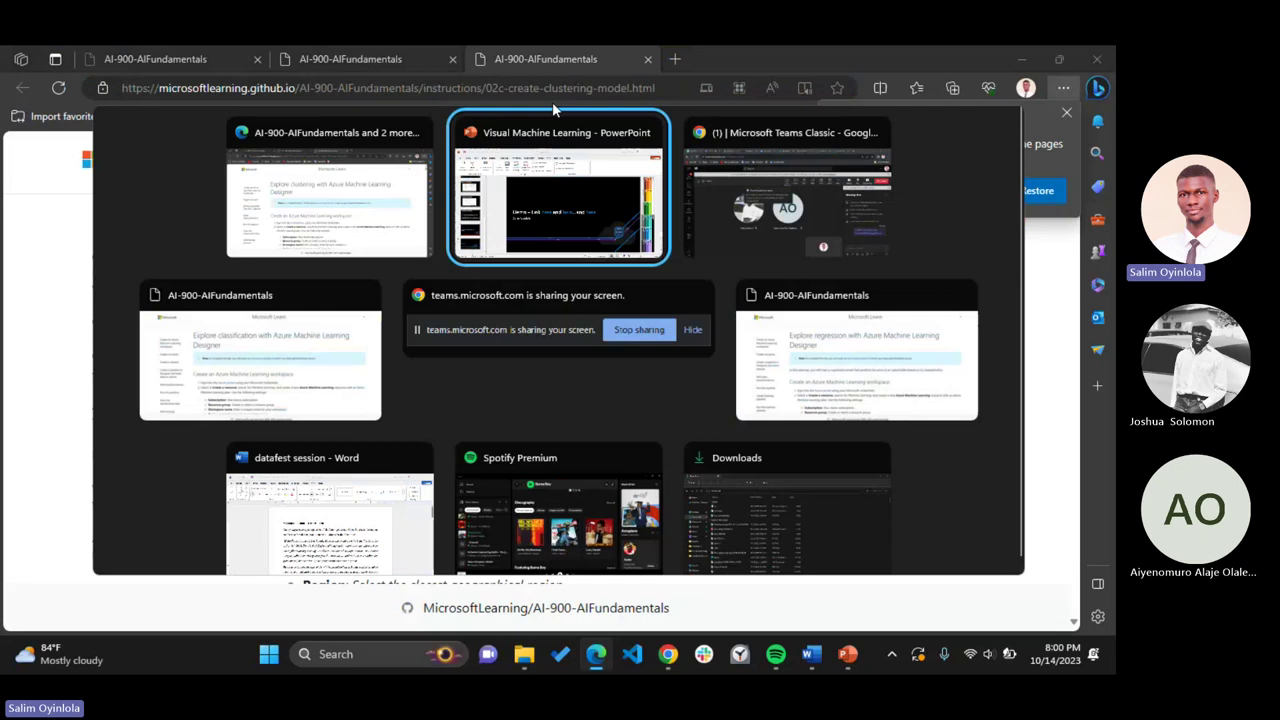
{"action": "key", "text": "Tab"}
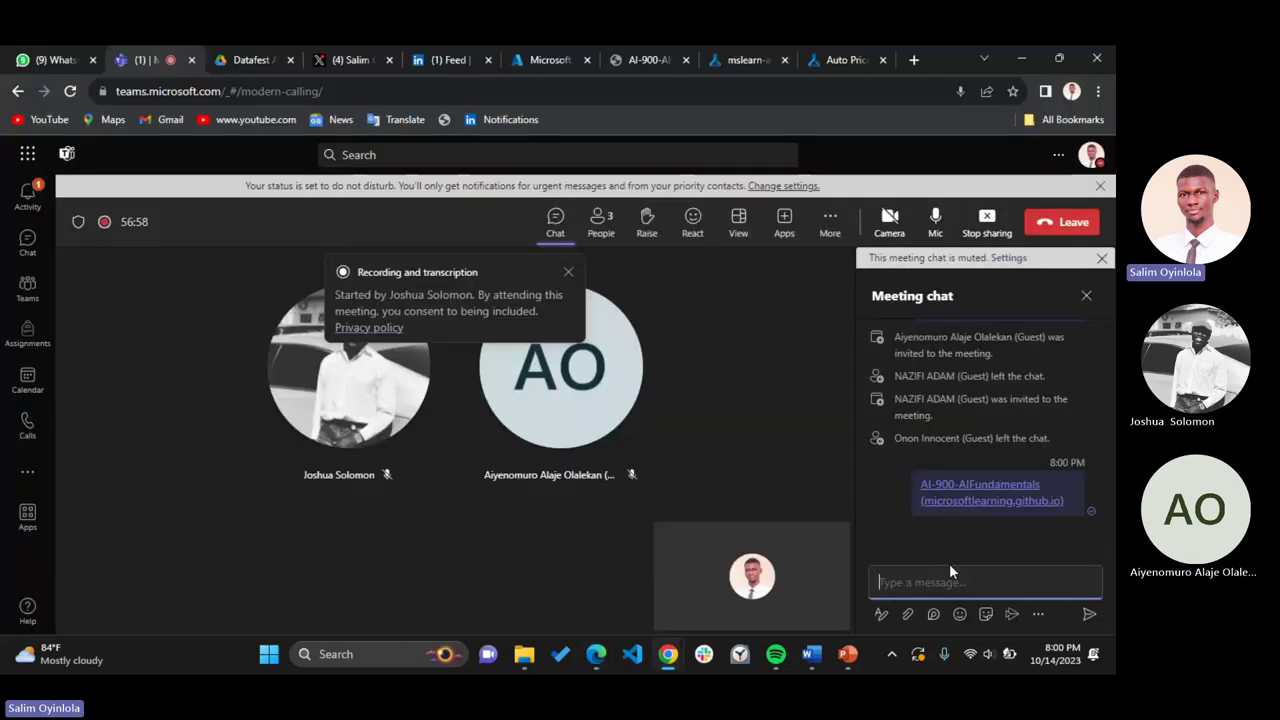
{"action": "type", "text": "AI-900-AIFundamentals (microsoftlearning.github.io)"}
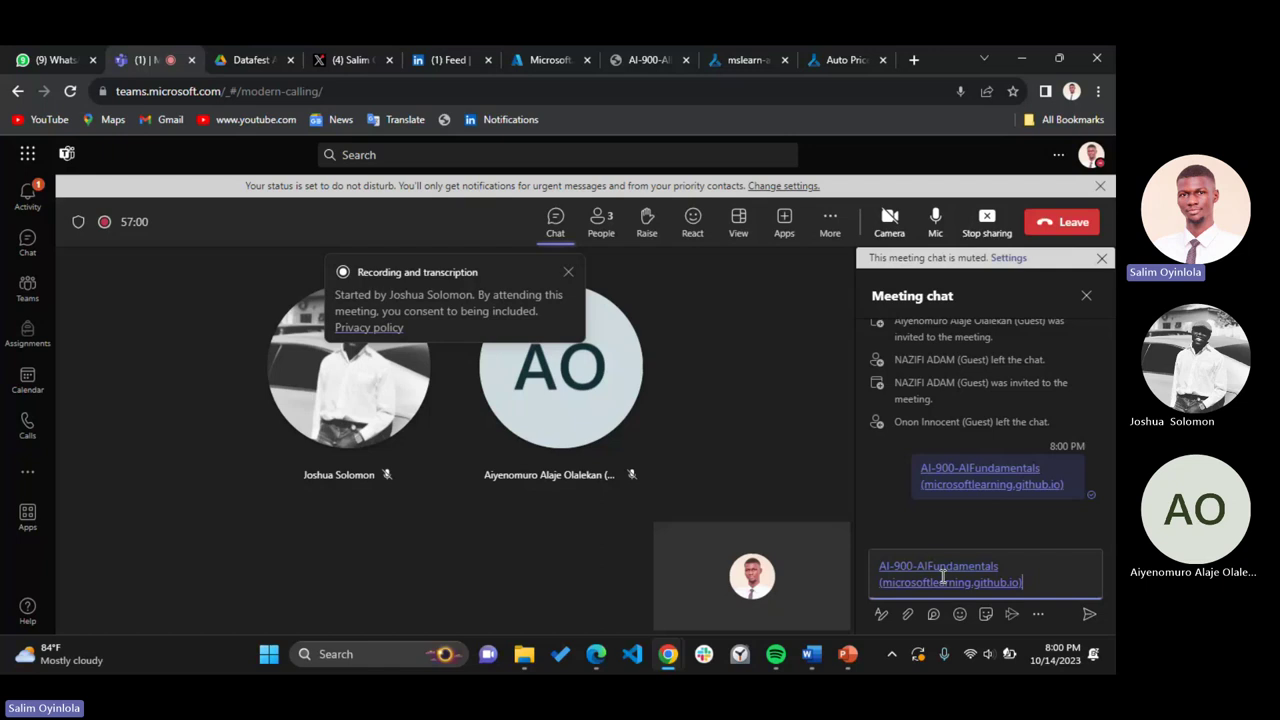
{"action": "key", "text": "Return"}
Check the Azure portal's deployment page and the mslearn-auto-training experiment's job list
{"action": "left_click", "coordinate": [745, 60]}
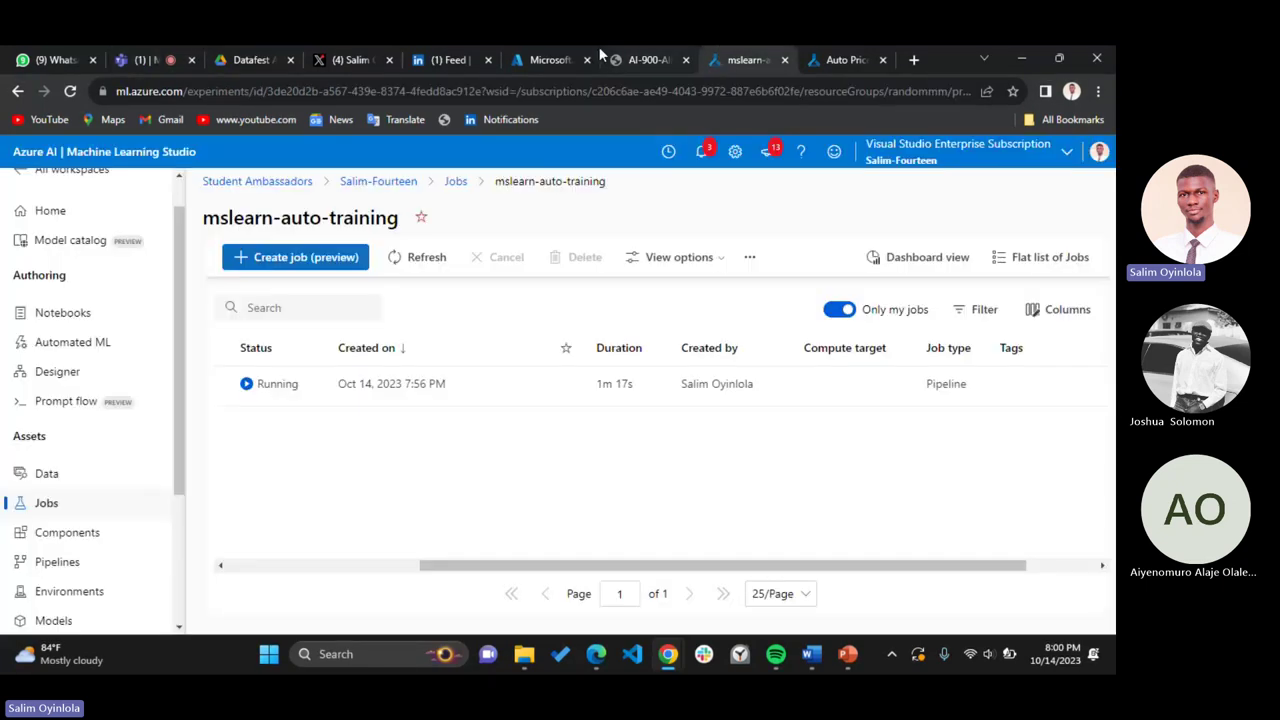
{"action": "left_click", "coordinate": [597, 48]}
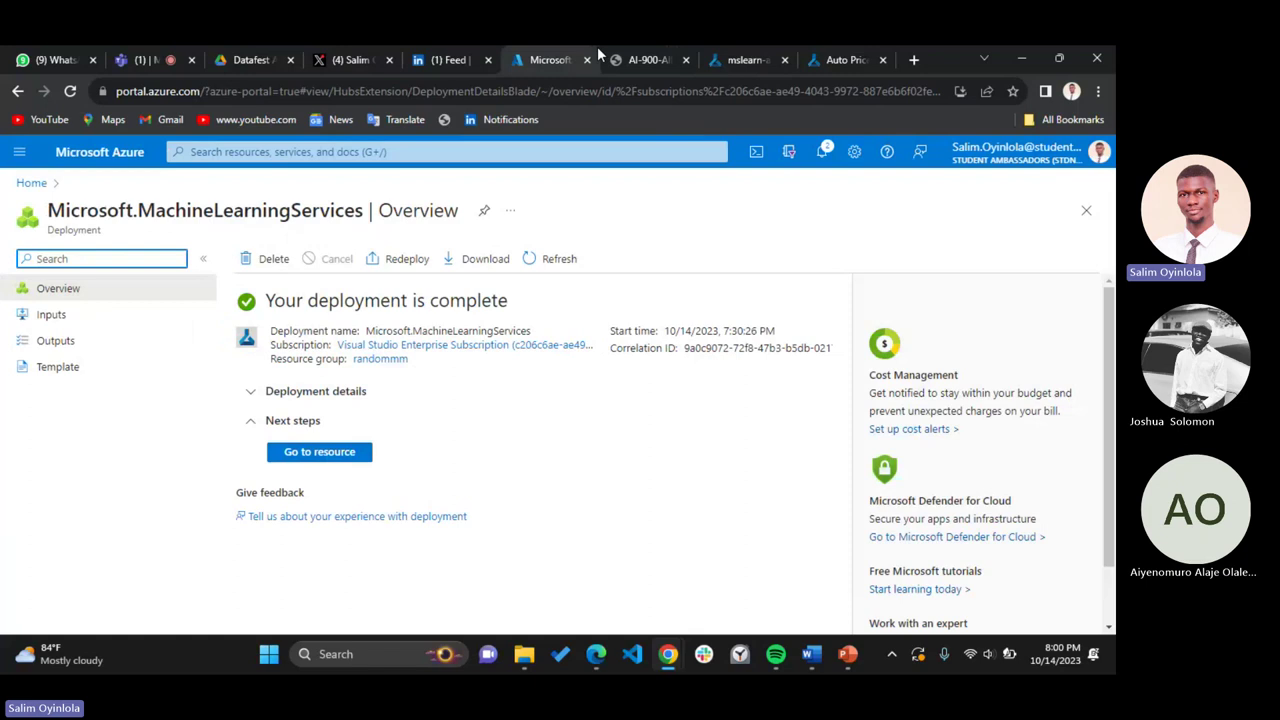
{"action": "left_click", "coordinate": [726, 48]}
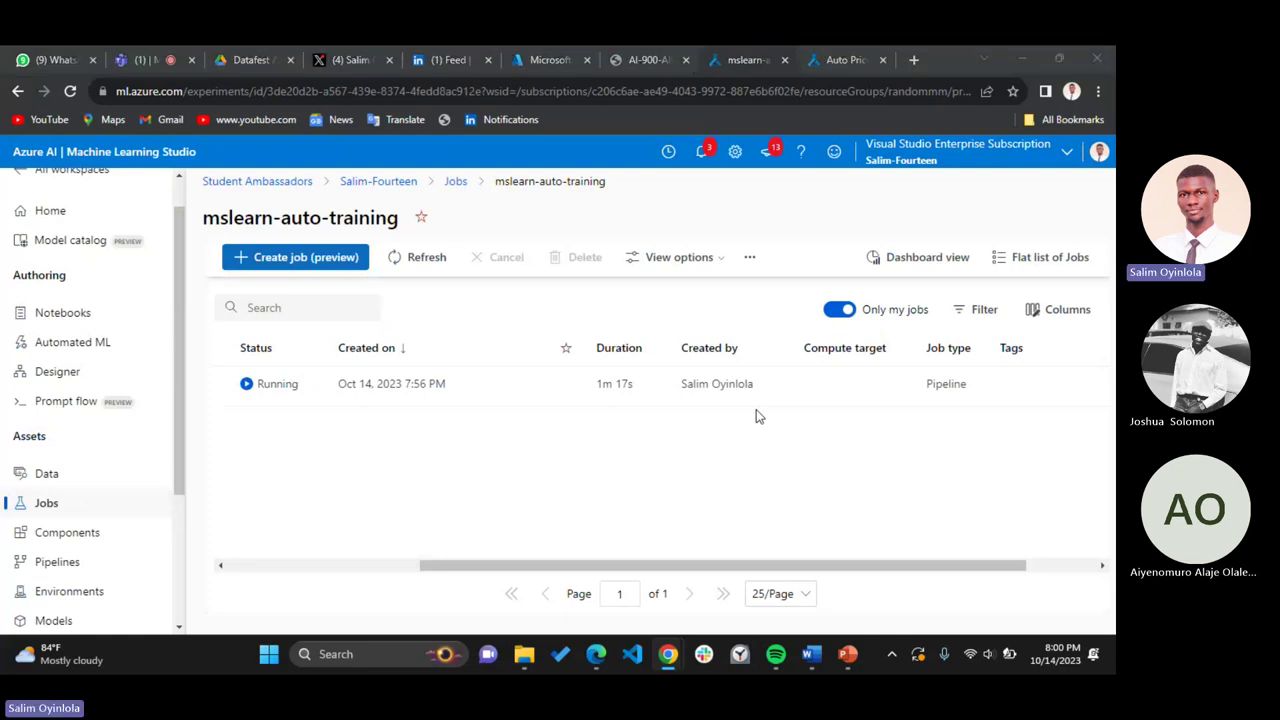
Return to the Visual Machine Learning deck in PowerPoint and go back to the "Explore Visual Tools for Machine Learning" title slide
{"action": "key", "text": "alt+Tab"}
{"action": "key", "text": "alt+Tab"}
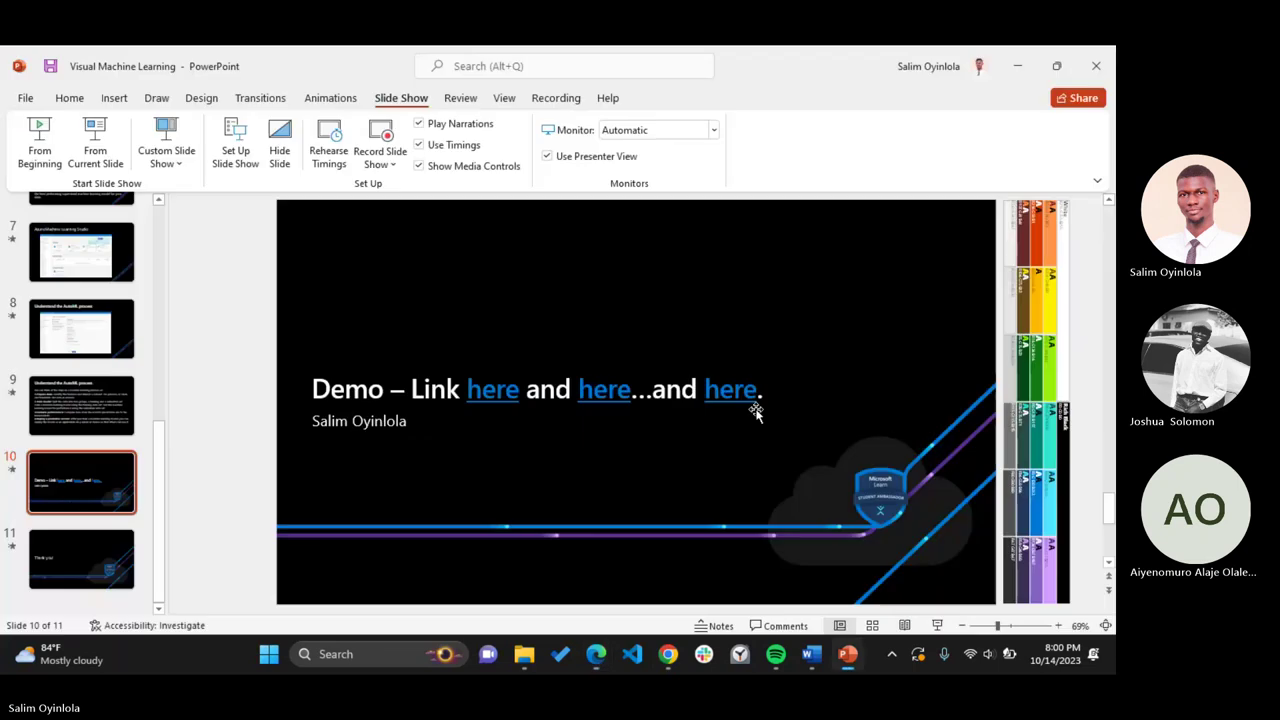
{"action": "key", "text": "Page_Up"}
{"action": "key", "text": "Page_Up"}
{"action": "key", "text": "Page_Up"}
{"action": "key", "text": "Page_Up"}
{"action": "key", "text": "Page_Up"}
{"action": "key", "text": "Page_Up"}
{"action": "key", "text": "Page_Up"}
{"action": "key", "text": "Page_Up"}
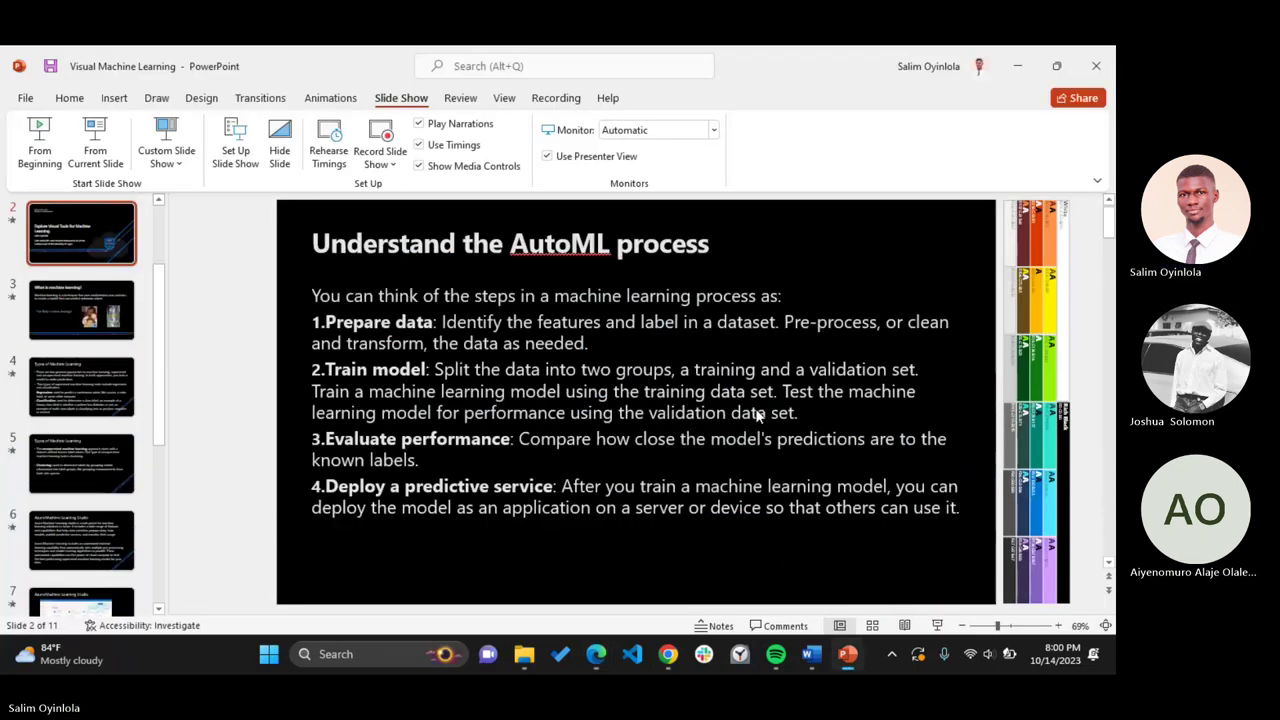
{"action": "key", "text": "Page_Up"}
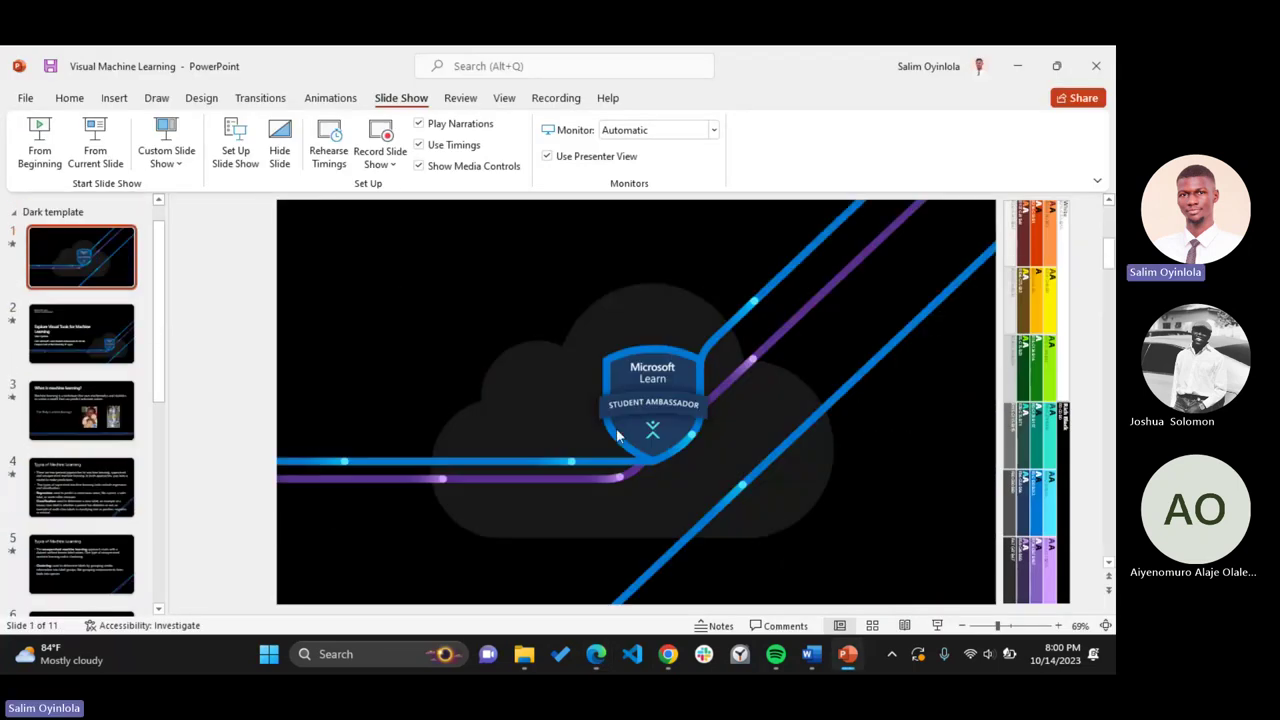
{"action": "key", "text": "Page_Down"}
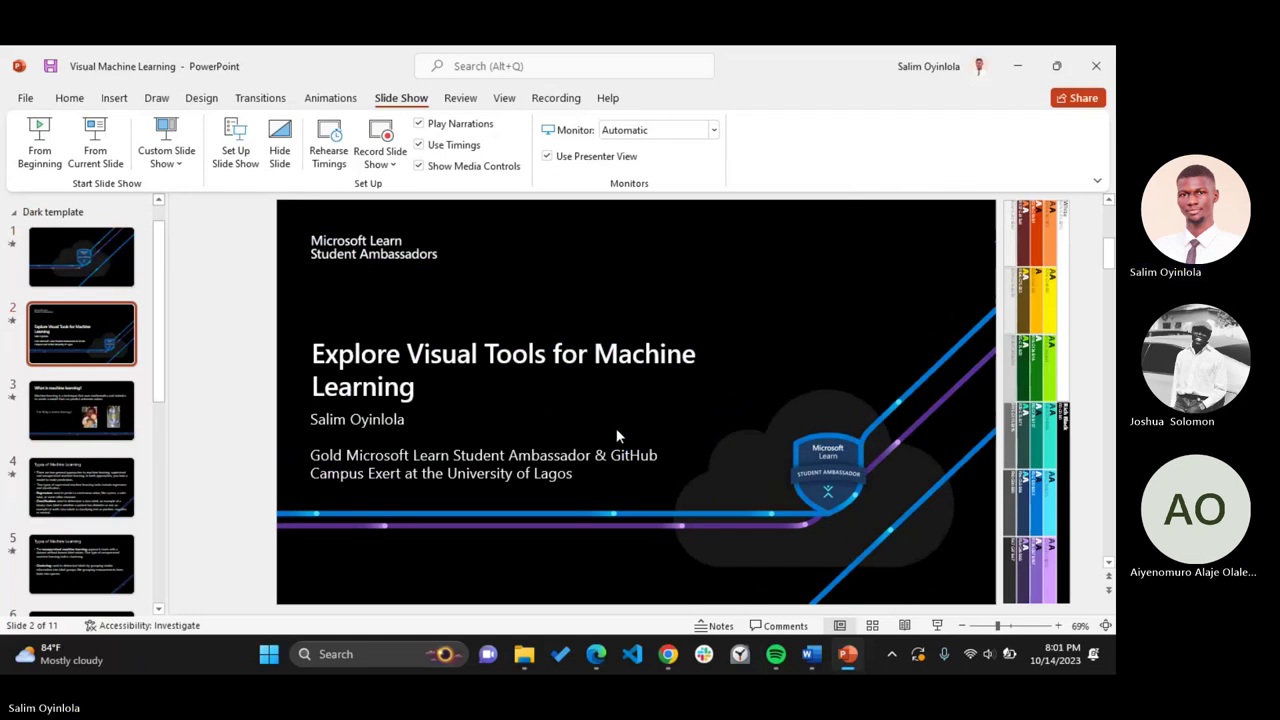